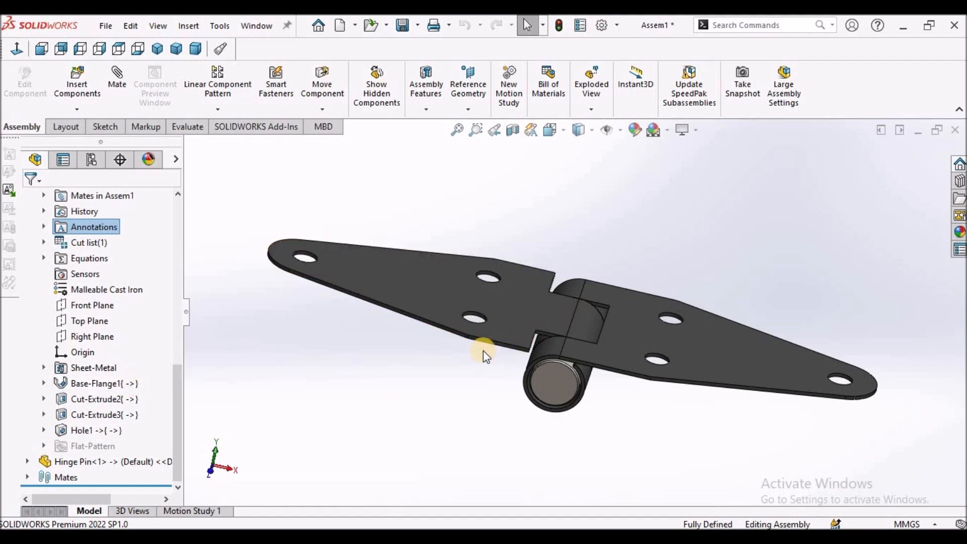
Step: Open the Hinge 2 part from the assembly to examine its geometry and feature history, and return to the assembly
{"action": "middle_click_drag", "start_coordinate": [519, 334], "coordinate": [456, 390]}
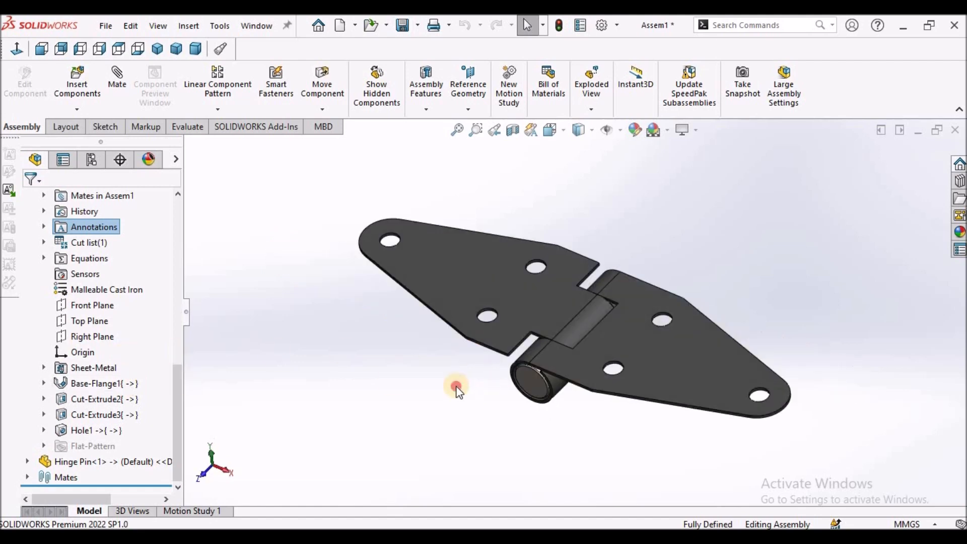
{"action": "right_click", "coordinate": [482, 270]}
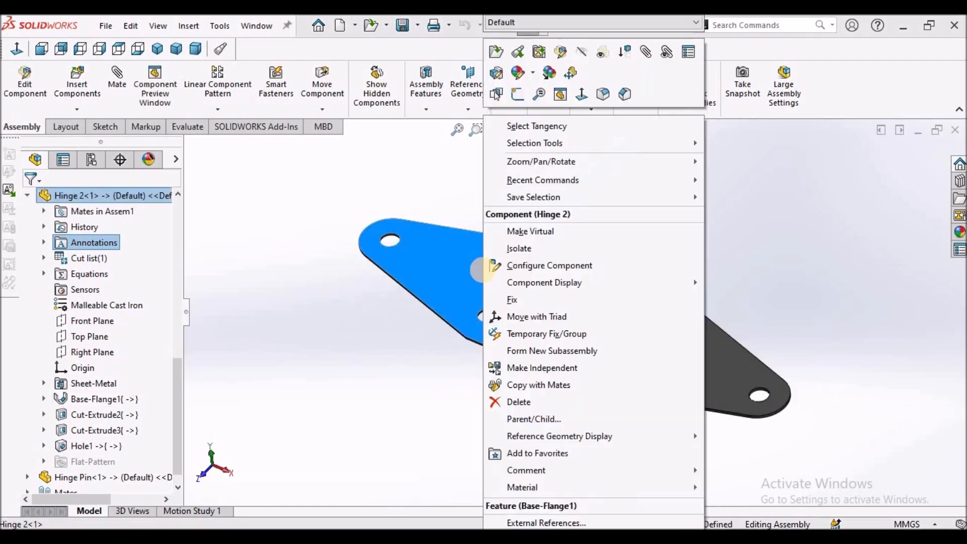
{"action": "left_click", "coordinate": [496, 60]}
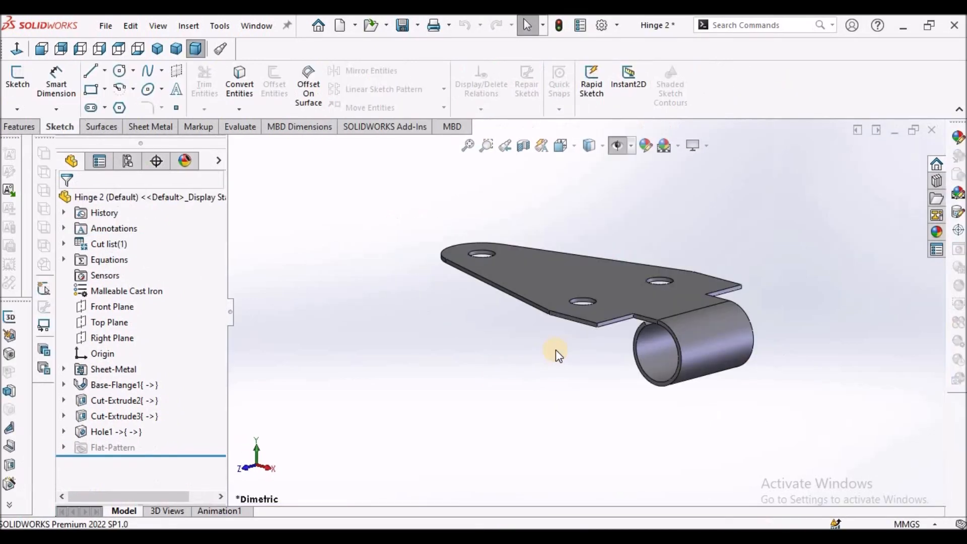
{"action": "left_click", "coordinate": [932, 131]}
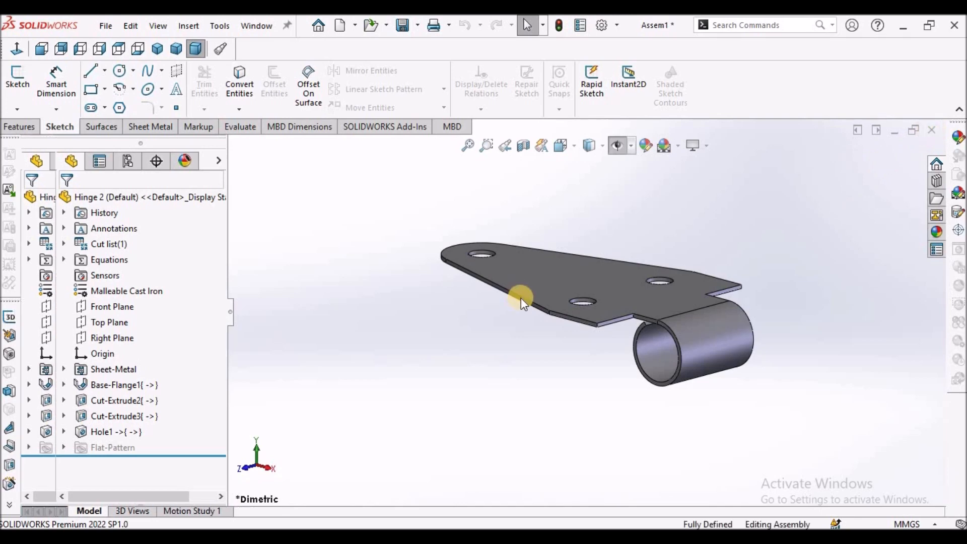
Step: Open the Hinge 1 part from the assembly, examine its knuckles and holes, and return to the assembly
{"action": "left_click", "coordinate": [632, 350]}
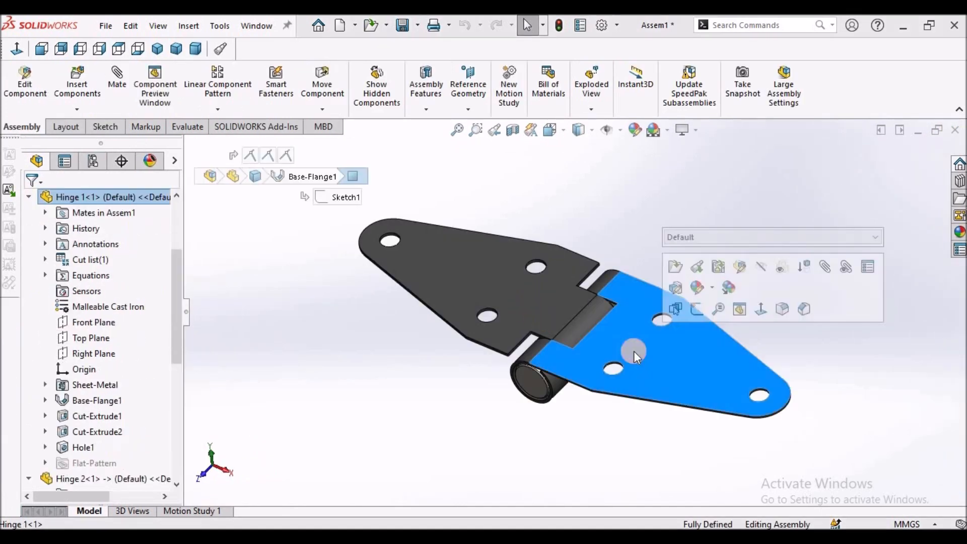
{"action": "left_click", "coordinate": [674, 266]}
{"action": "middle_click_drag", "start_coordinate": [565, 248], "coordinate": [576, 339]}
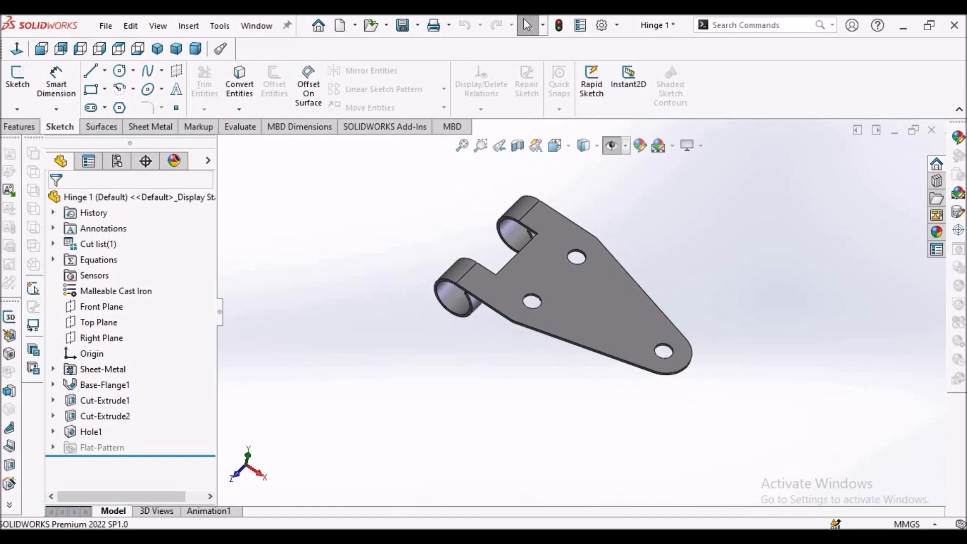
{"action": "left_click", "coordinate": [931, 130]}
Step: Isolate the Hinge Pin component to examine it alone, and restore the full assembly display
{"action": "left_click", "coordinate": [533, 385]}
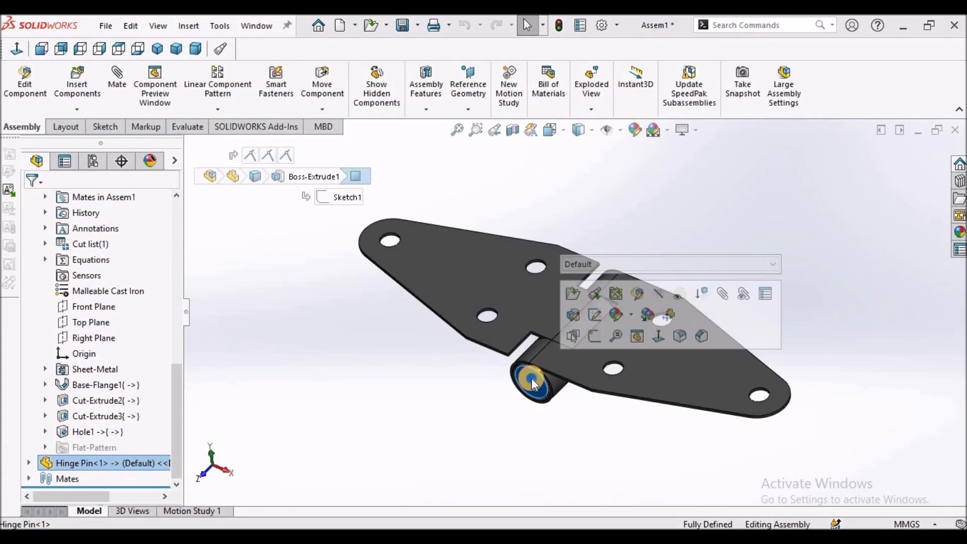
{"action": "right_click", "coordinate": [533, 384]}
{"action": "left_click", "coordinate": [573, 231]}
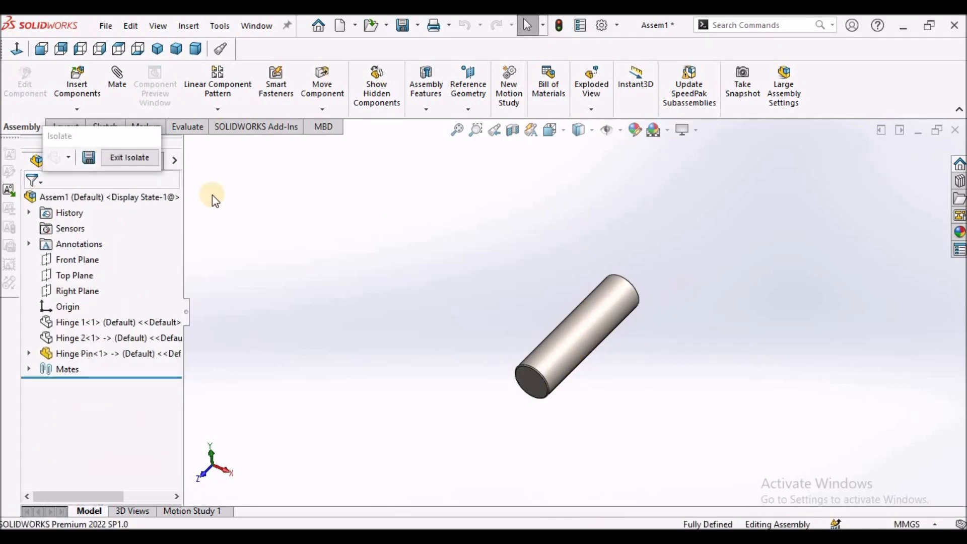
{"action": "left_click", "coordinate": [130, 157]}
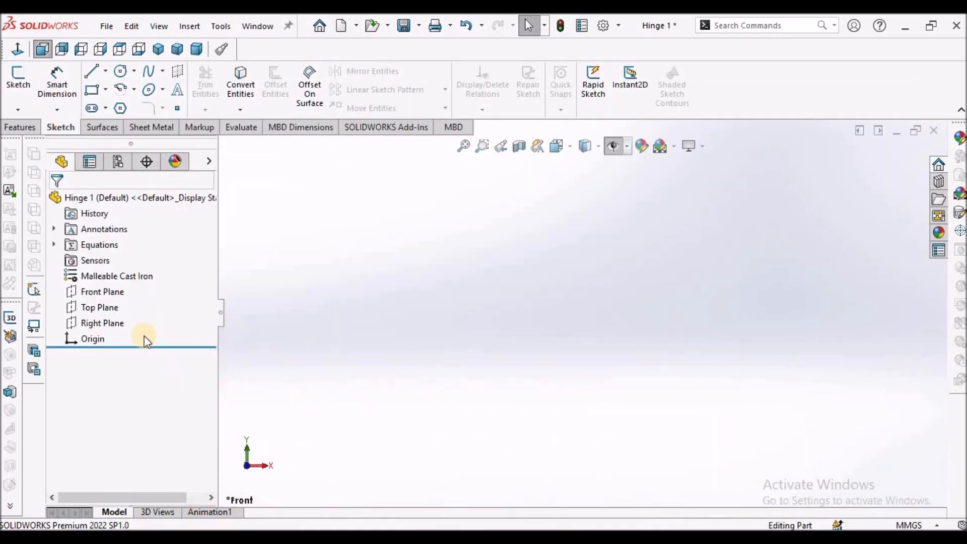
Step: Start a sketch on the Front Plane and draw a circle of about 6.8 mm radius centred on the origin
{"action": "left_click", "coordinate": [110, 294]}
{"action": "left_click", "coordinate": [18, 76]}
{"action": "left_click", "coordinate": [120, 72]}
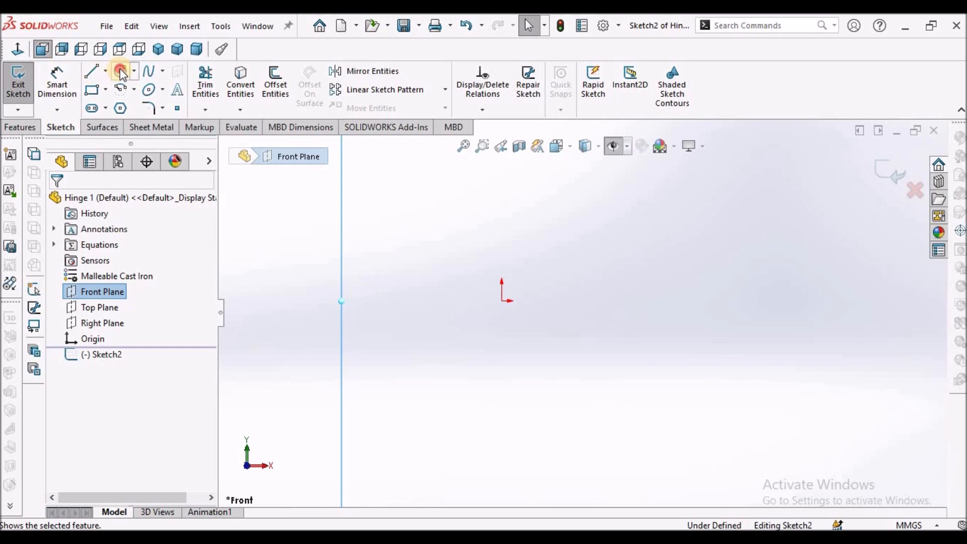
{"action": "left_click", "coordinate": [499, 301]}
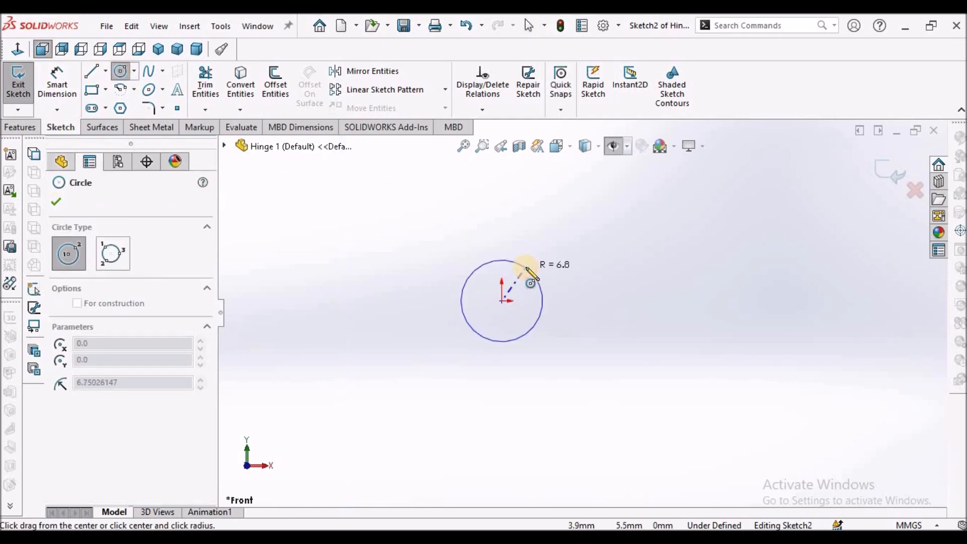
{"action": "left_click", "coordinate": [531, 274]}
{"action": "right_click", "coordinate": [424, 207]}
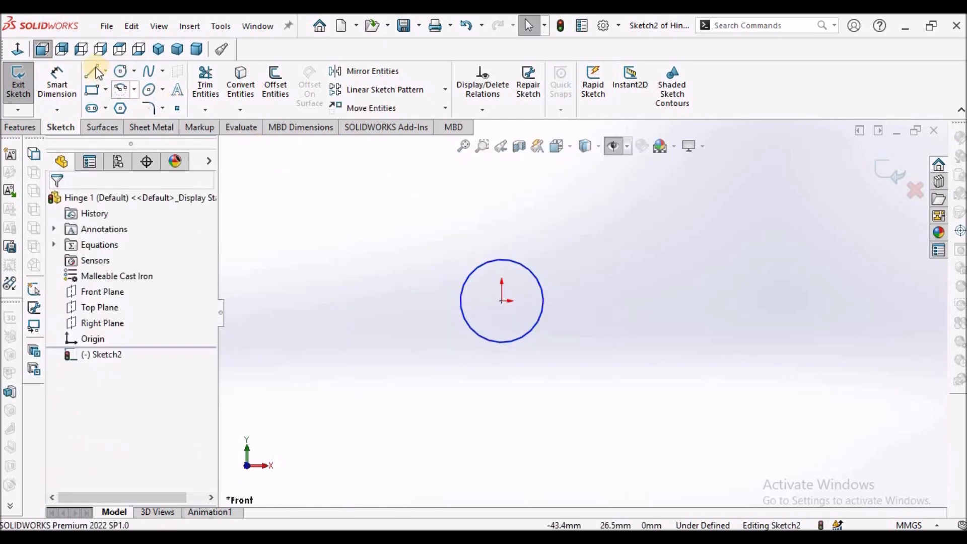
Step: Draw a horizontal line about 32 mm long, tangent to the circle and running right from its top point
{"action": "left_click", "coordinate": [96, 71]}
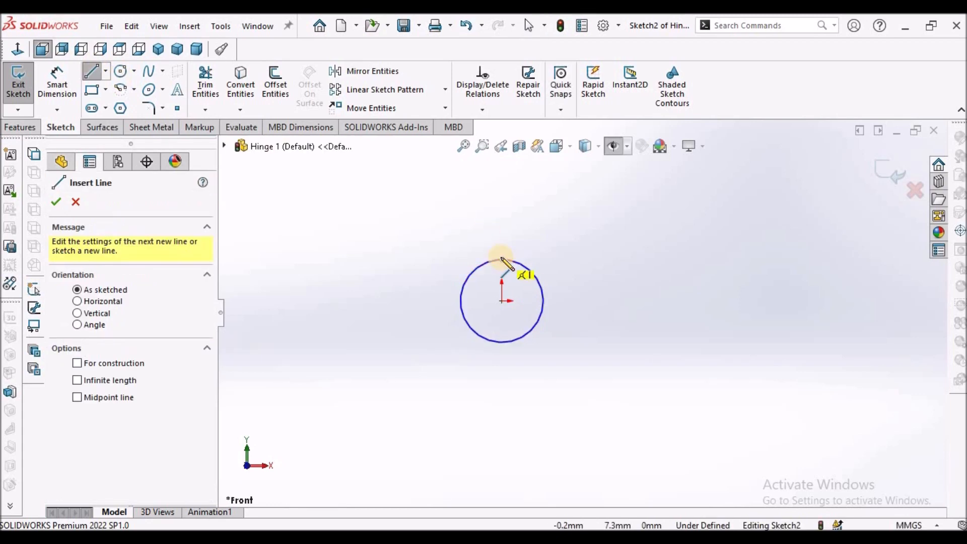
{"action": "left_click", "coordinate": [502, 259]}
{"action": "left_click", "coordinate": [693, 259]}
{"action": "right_click", "coordinate": [558, 200]}
{"action": "left_click", "coordinate": [578, 230]}
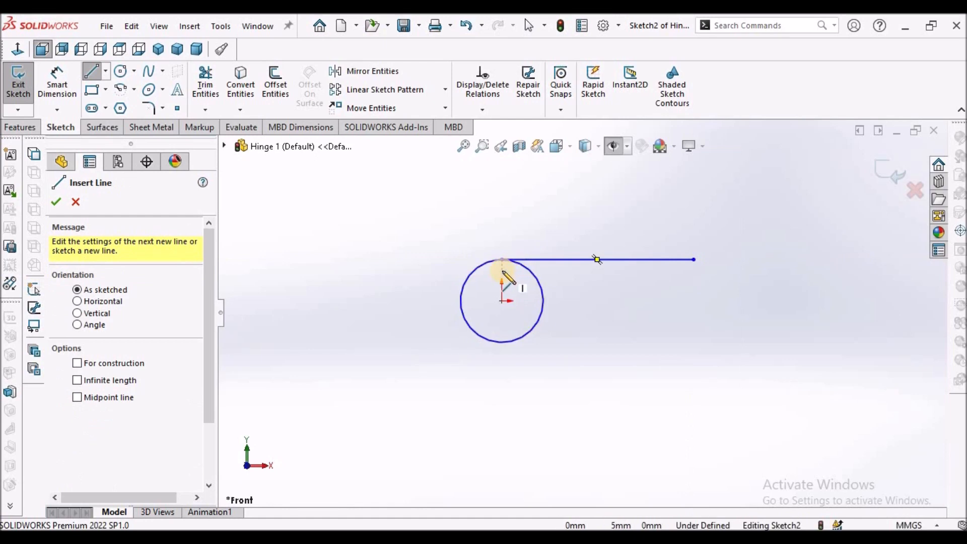
Step: Draw a second horizontal line about 32 mm long just below the first and convert it to construction geometry
{"action": "left_click", "coordinate": [502, 271]}
{"action": "left_click", "coordinate": [694, 270]}
{"action": "right_click", "coordinate": [649, 239]}
{"action": "left_click", "coordinate": [685, 259]}
{"action": "key", "text": "Escape"}
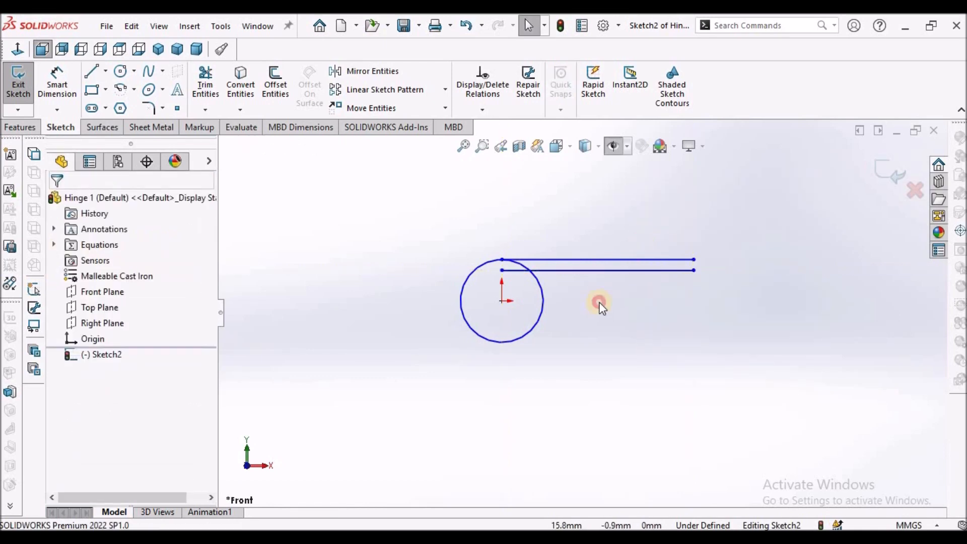
{"action": "left_click", "coordinate": [608, 270]}
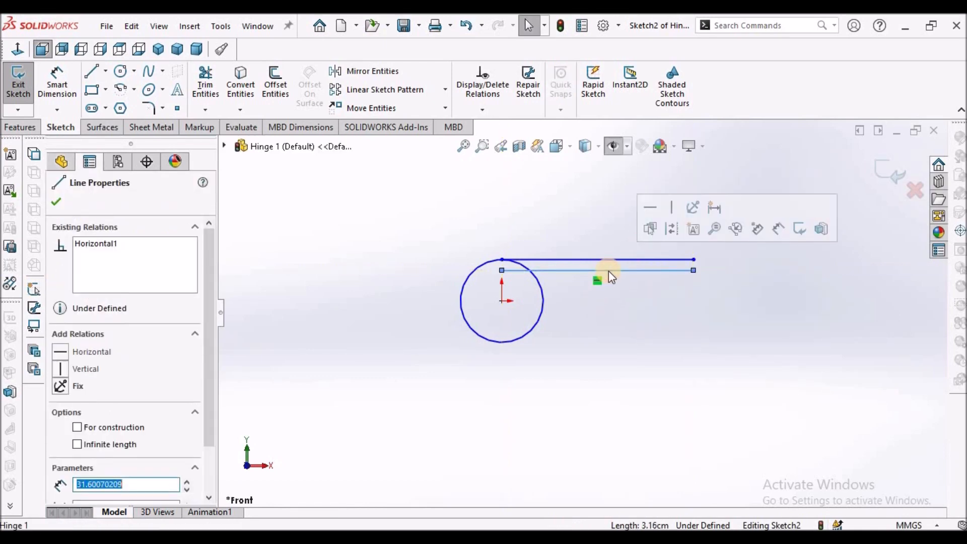
{"action": "left_click", "coordinate": [78, 428]}
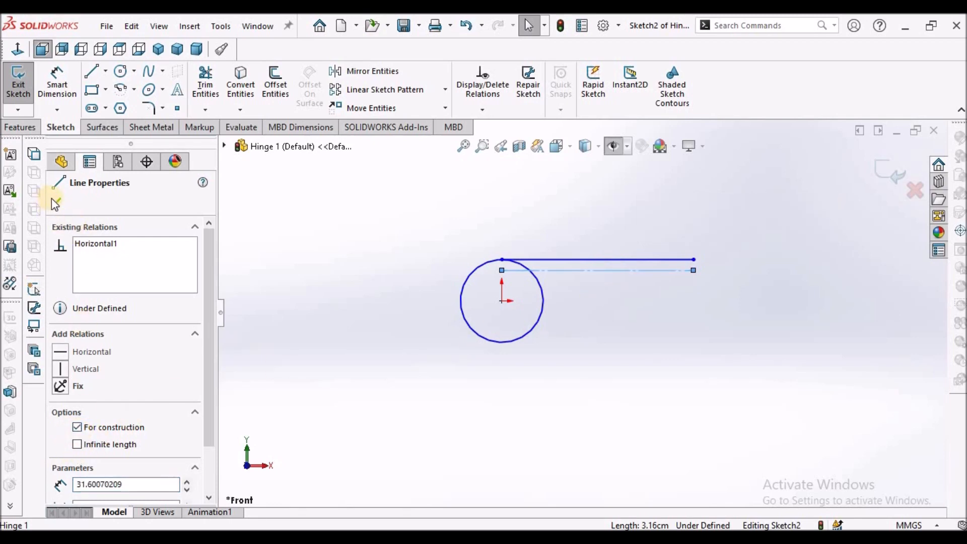
{"action": "left_click", "coordinate": [233, 209]}
Step: Dimension the circle with a diameter of 50 mm
{"action": "scroll", "coordinate": [663, 280], "scroll_direction": "up", "scroll_amount": 4}
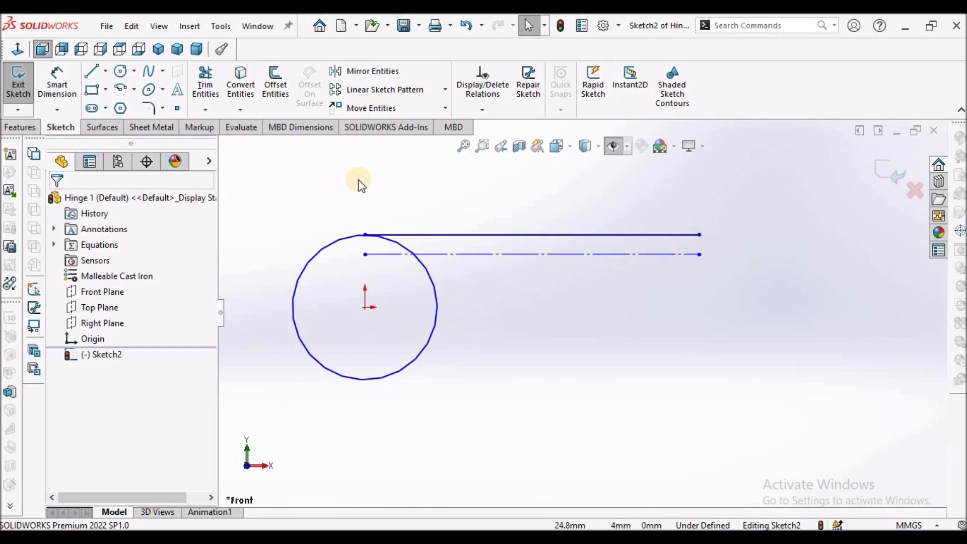
{"action": "left_click", "coordinate": [57, 84]}
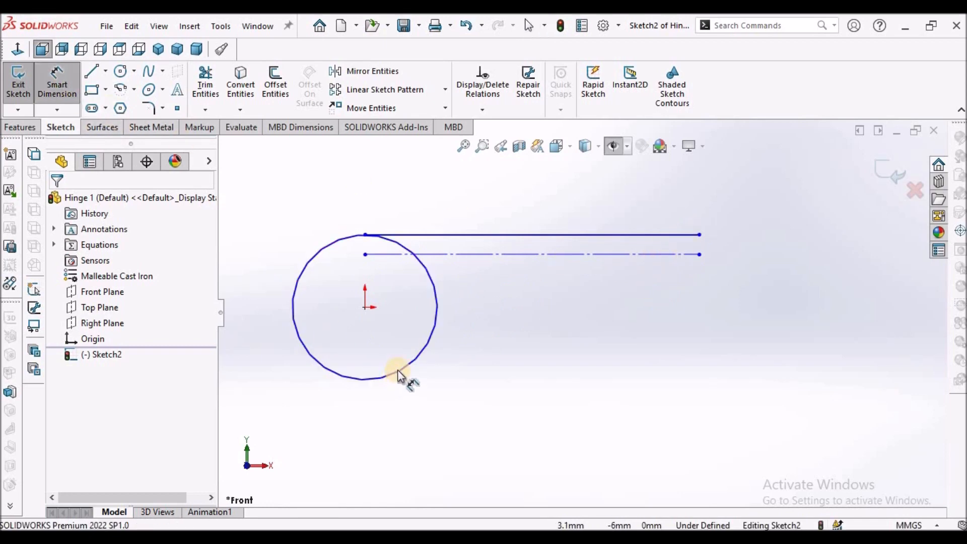
{"action": "left_click", "coordinate": [397, 375]}
{"action": "left_click", "coordinate": [452, 415]}
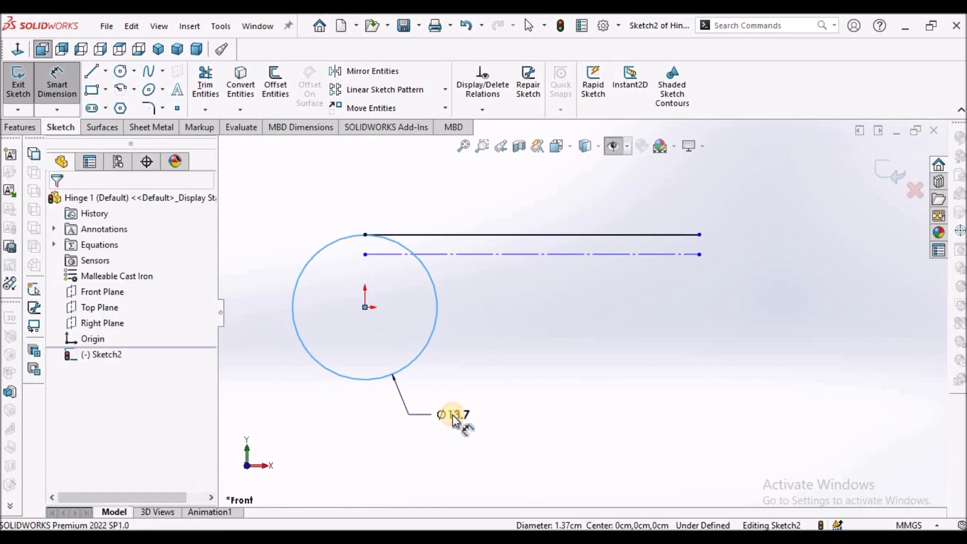
{"action": "type", "text": "50"}
{"action": "key", "text": "Return"}
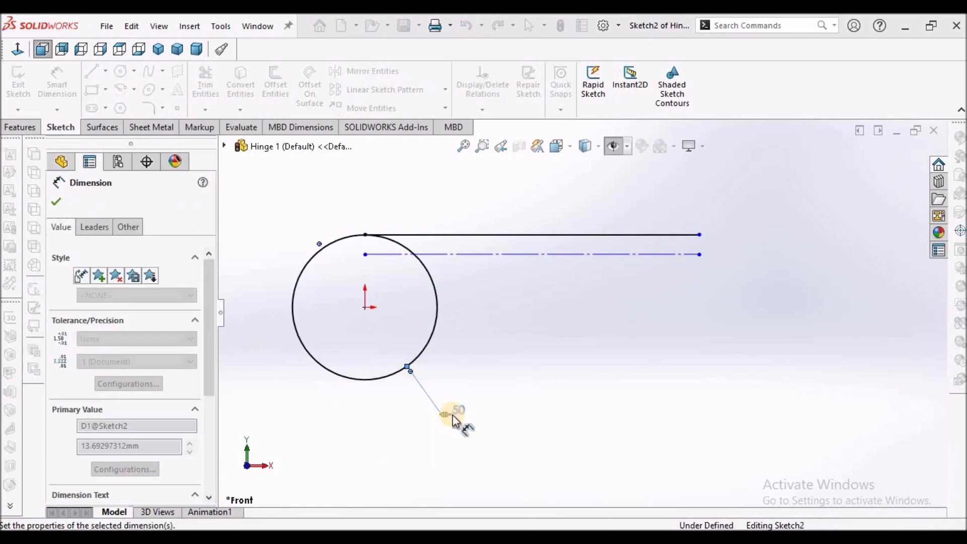
{"action": "right_click", "coordinate": [524, 351]}
{"action": "left_click", "coordinate": [561, 396]}
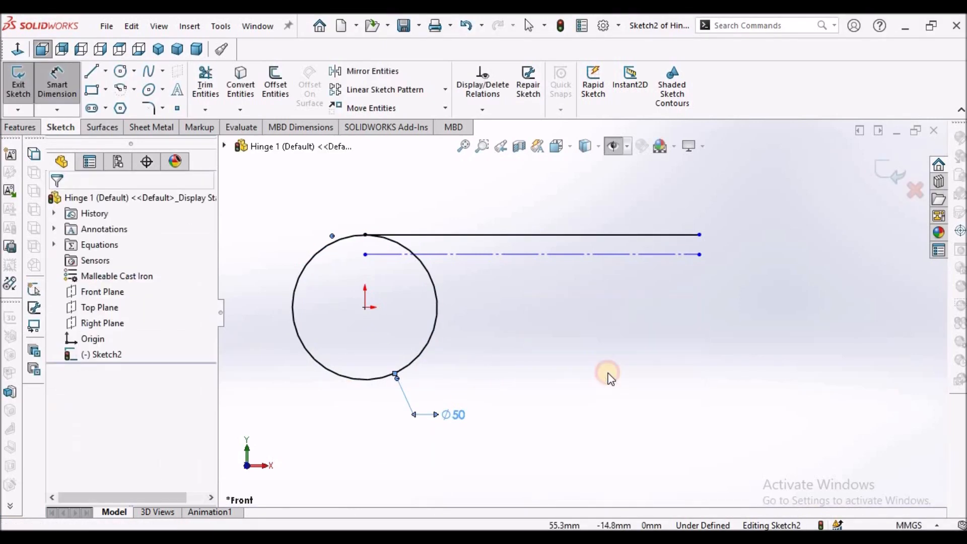
Step: Add a vertical relation between the right endpoints of the solid line and the construction line
{"action": "scroll", "coordinate": [635, 307], "scroll_direction": "up", "scroll_amount": 2}
{"action": "scroll", "coordinate": [654, 267], "scroll_direction": "down", "scroll_amount": 1}
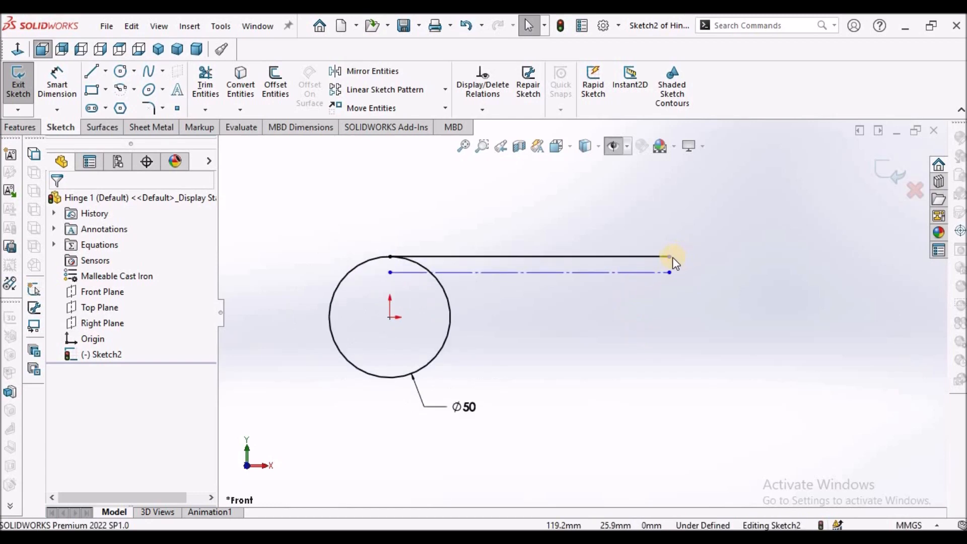
{"action": "left_click", "coordinate": [669, 256]}
{"action": "left_click", "coordinate": [668, 271], "text": "ctrl"}
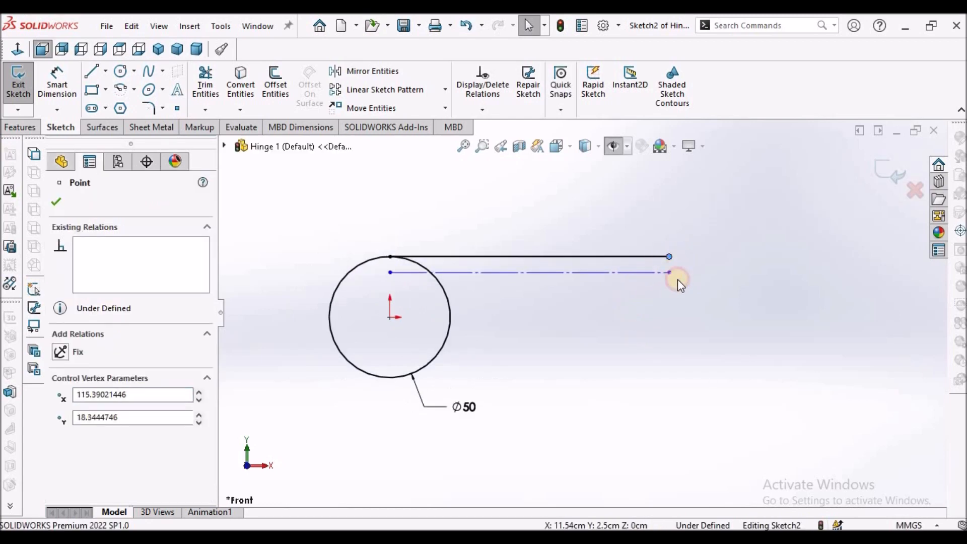
{"action": "left_click", "coordinate": [62, 448]}
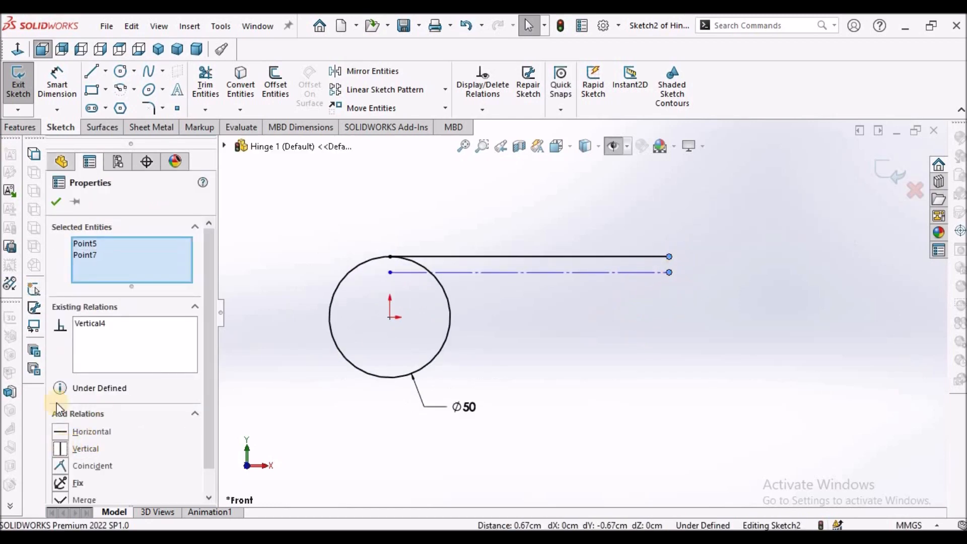
{"action": "left_click", "coordinate": [56, 201]}
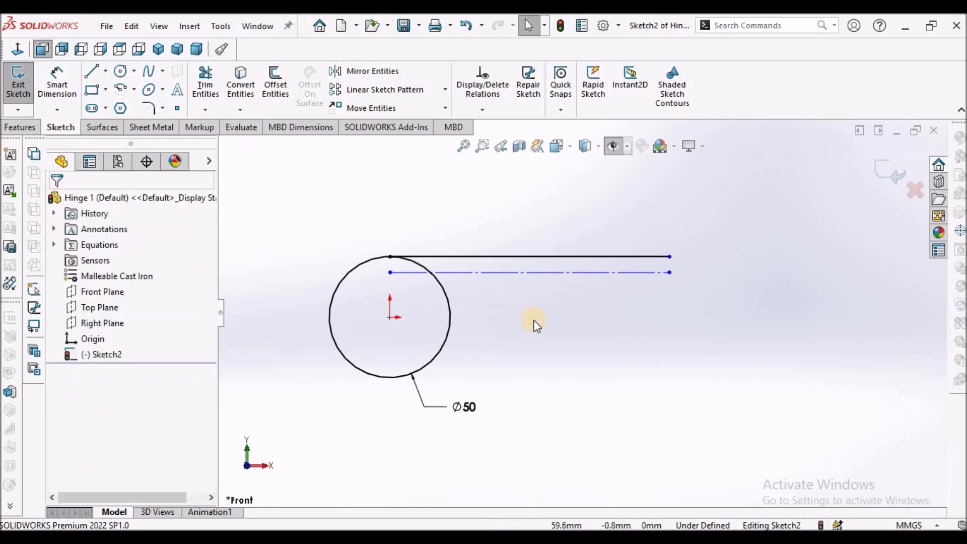
Step: Add a vertical relation between the left endpoints of the solid line and the construction line
{"action": "scroll", "coordinate": [533, 322], "scroll_direction": "up", "scroll_amount": 1}
{"action": "scroll", "coordinate": [447, 294], "scroll_direction": "down", "scroll_amount": 2}
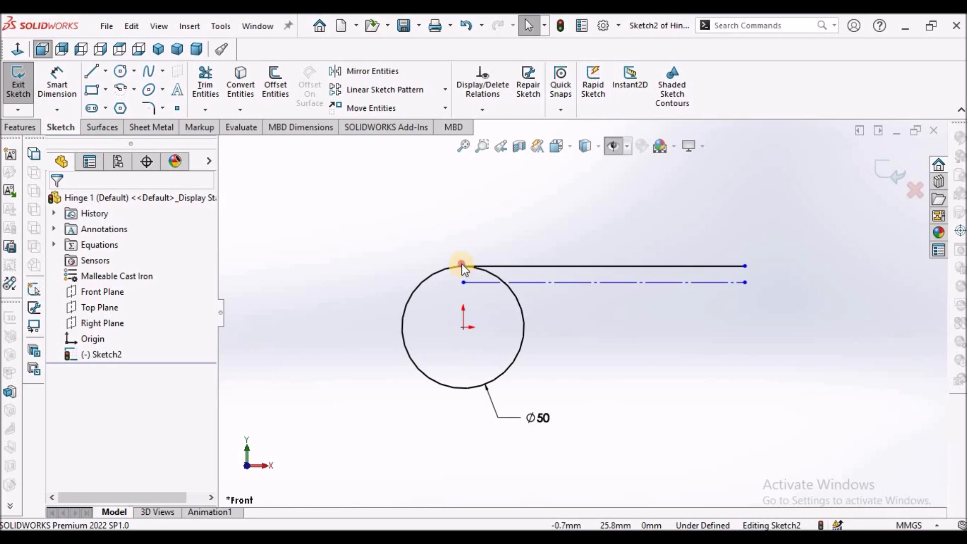
{"action": "left_click", "coordinate": [462, 266]}
{"action": "left_click", "coordinate": [464, 282], "text": "ctrl"}
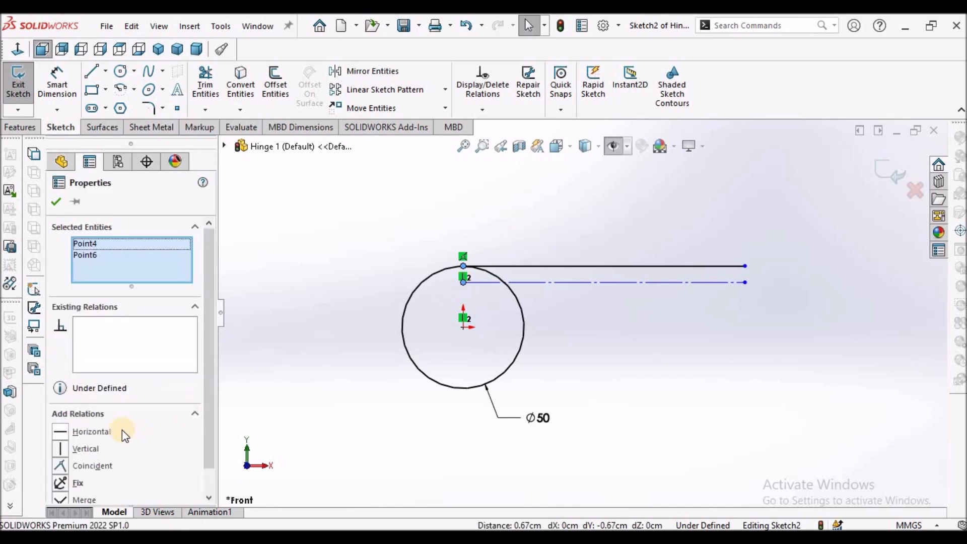
{"action": "left_click", "coordinate": [62, 449]}
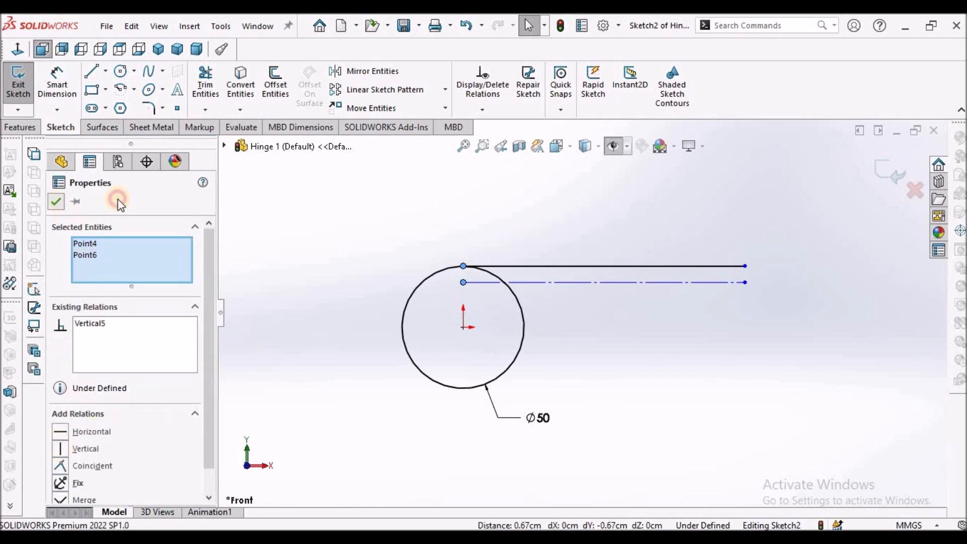
{"action": "left_click", "coordinate": [272, 197]}
Step: Dimension the solid line about the construction line with a doubled distance of 4 mm
{"action": "left_click", "coordinate": [56, 80]}
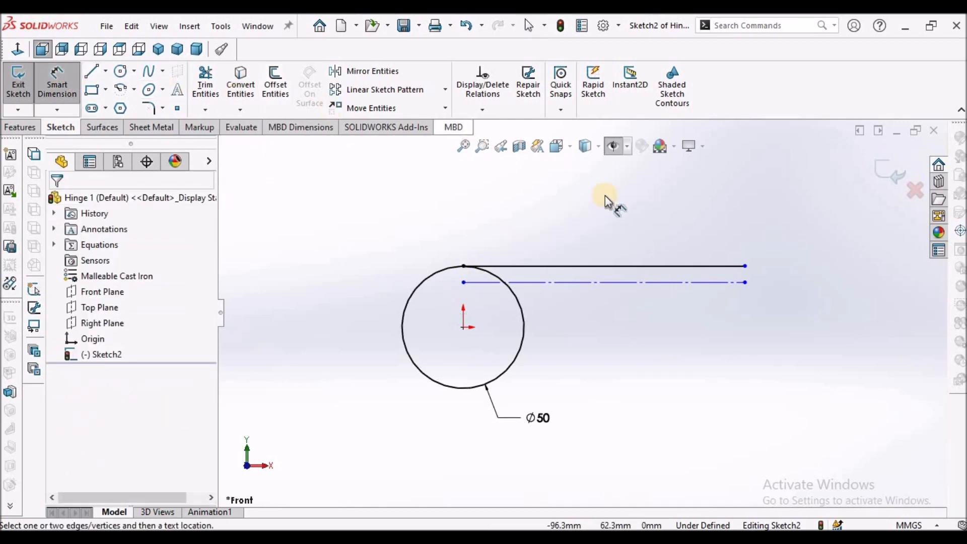
{"action": "left_click", "coordinate": [688, 266]}
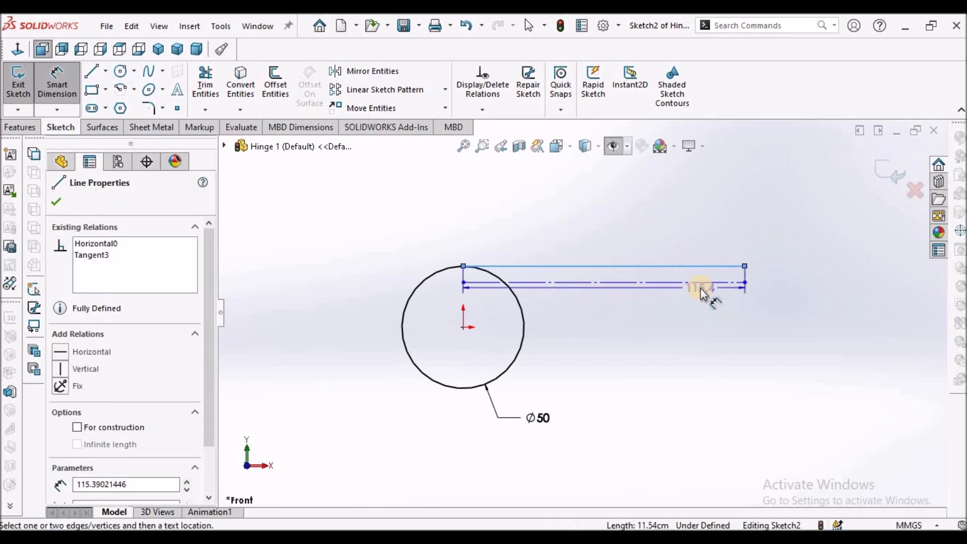
{"action": "left_click", "coordinate": [771, 282]}
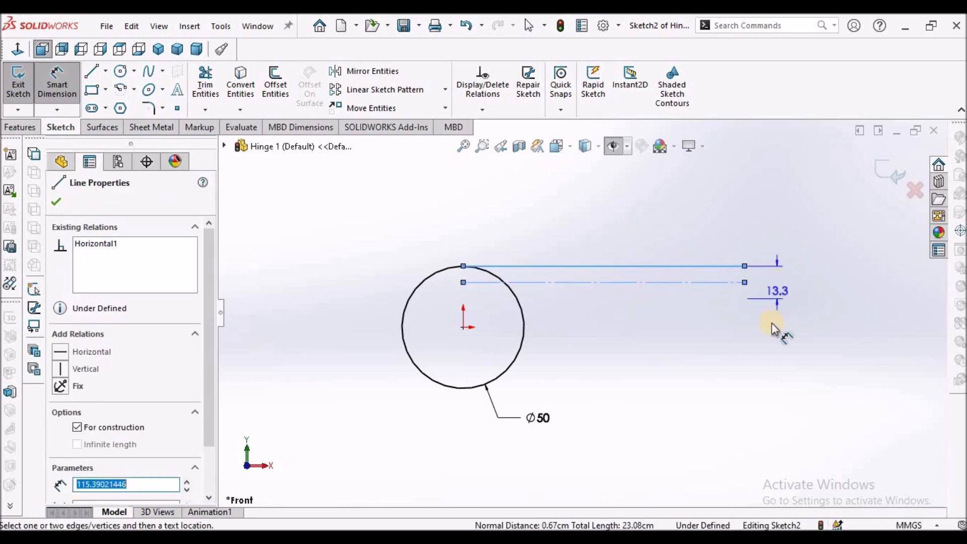
{"action": "left_click", "coordinate": [771, 322]}
{"action": "type", "text": "4"}
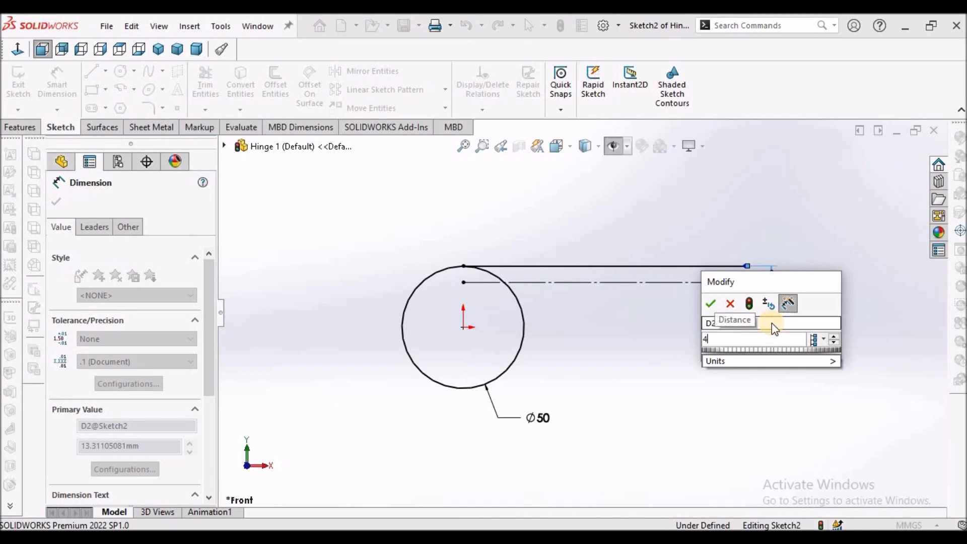
{"action": "key", "text": "Return"}
{"action": "right_click", "coordinate": [655, 347]}
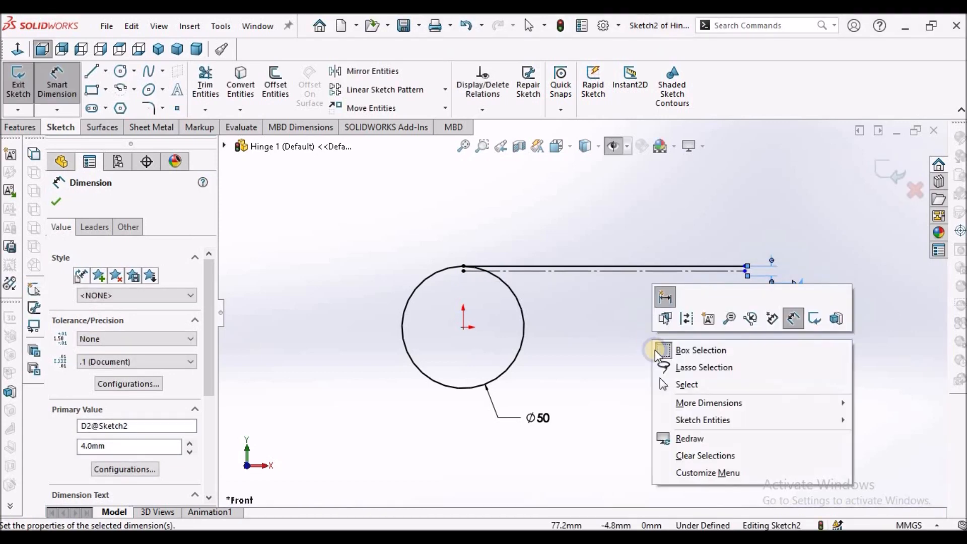
{"action": "left_click", "coordinate": [665, 370]}
{"action": "scroll", "coordinate": [739, 270], "scroll_direction": "down", "scroll_amount": 3}
{"action": "scroll", "coordinate": [697, 325], "scroll_direction": "up", "scroll_amount": 4}
{"action": "scroll", "coordinate": [472, 364], "scroll_direction": "down", "scroll_amount": 2}
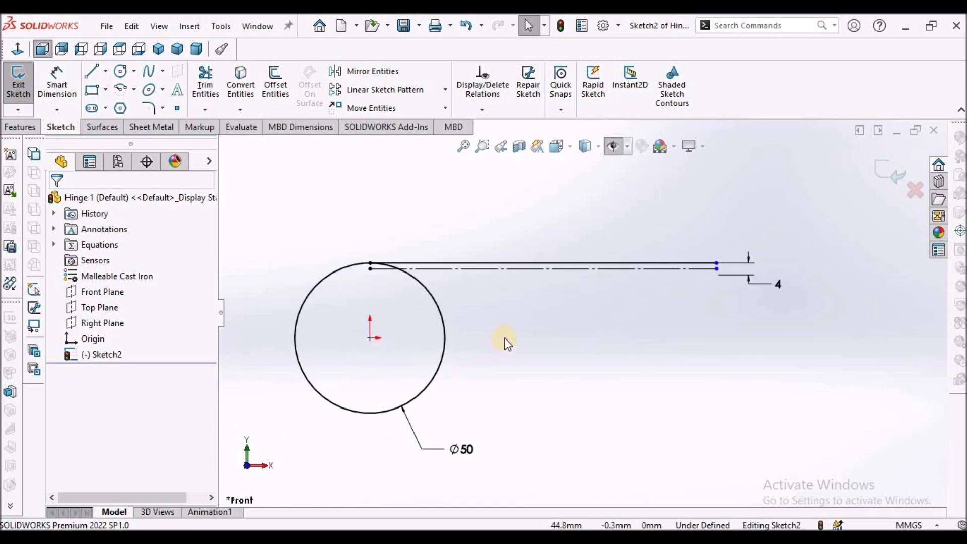
Step: Trim away the short arc of the circle between the solid line and the construction line
{"action": "scroll", "coordinate": [341, 278], "scroll_direction": "down", "scroll_amount": 4}
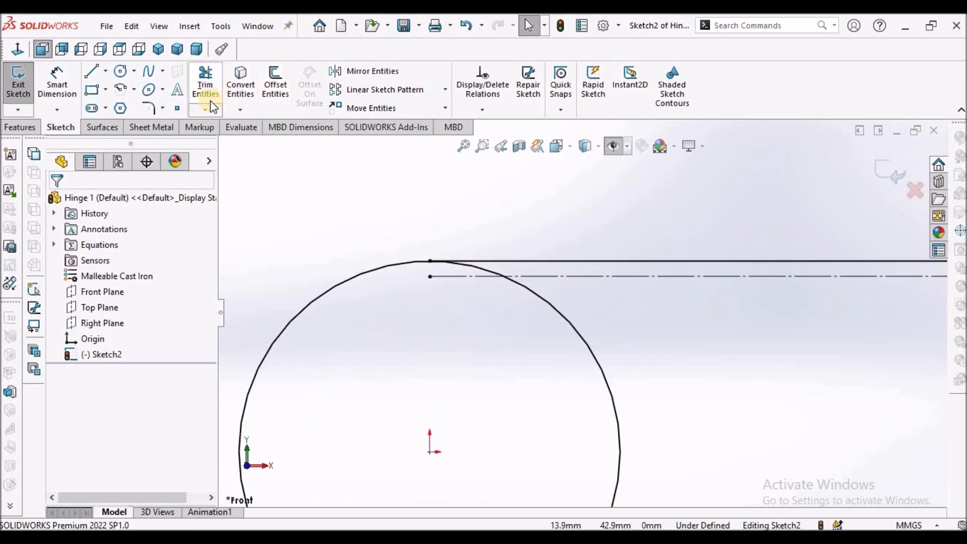
{"action": "left_click", "coordinate": [205, 83]}
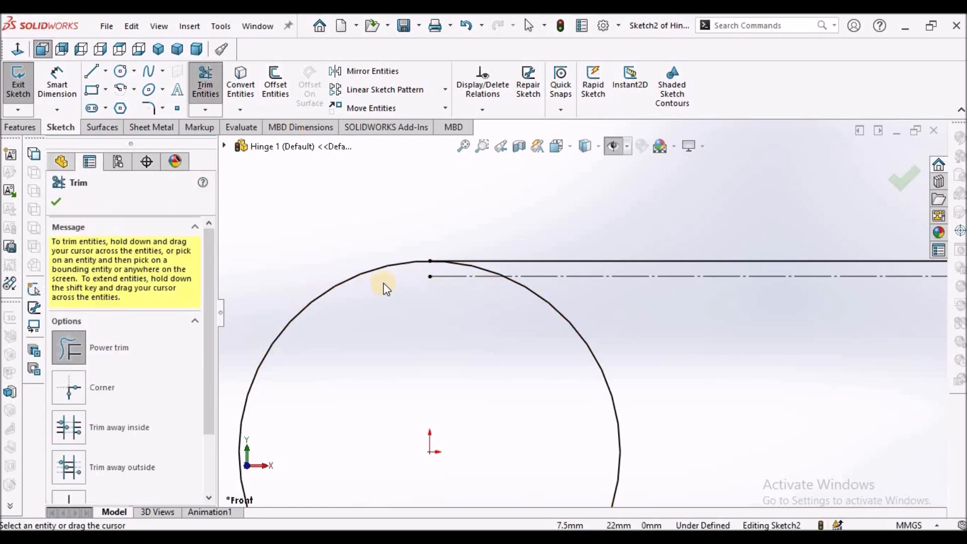
{"action": "scroll", "coordinate": [491, 269], "scroll_direction": "down", "scroll_amount": 2}
{"action": "left_click_drag", "start_coordinate": [491, 279], "coordinate": [468, 283]}
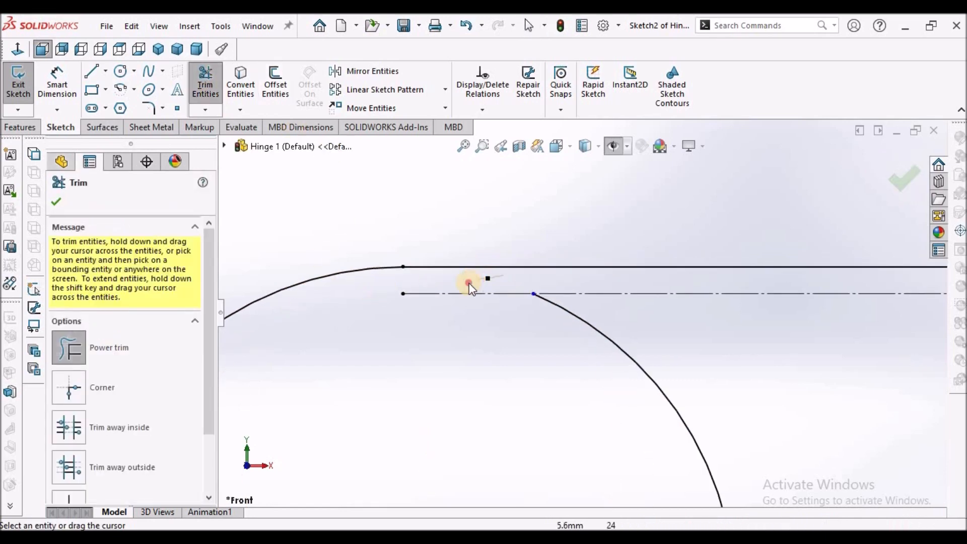
{"action": "left_click", "coordinate": [56, 201]}
{"action": "scroll", "coordinate": [345, 224], "scroll_direction": "up", "scroll_amount": 5}
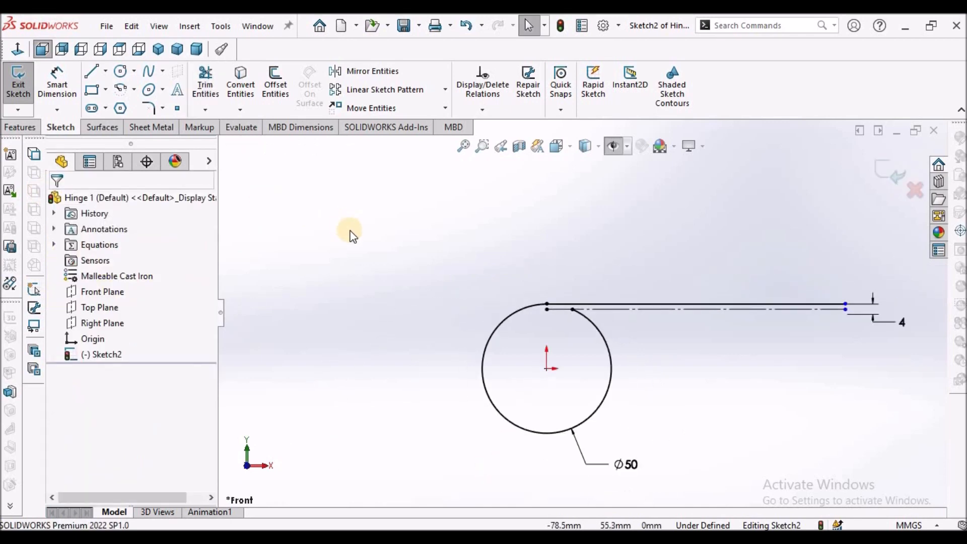
Step: Try to create a sheet metal Base Flange from the open profile, using Mid Plane with a 150 mm depth
{"action": "scroll", "coordinate": [645, 340], "scroll_direction": "down", "scroll_amount": 2}
{"action": "scroll", "coordinate": [645, 340], "scroll_direction": "down", "scroll_amount": 2}
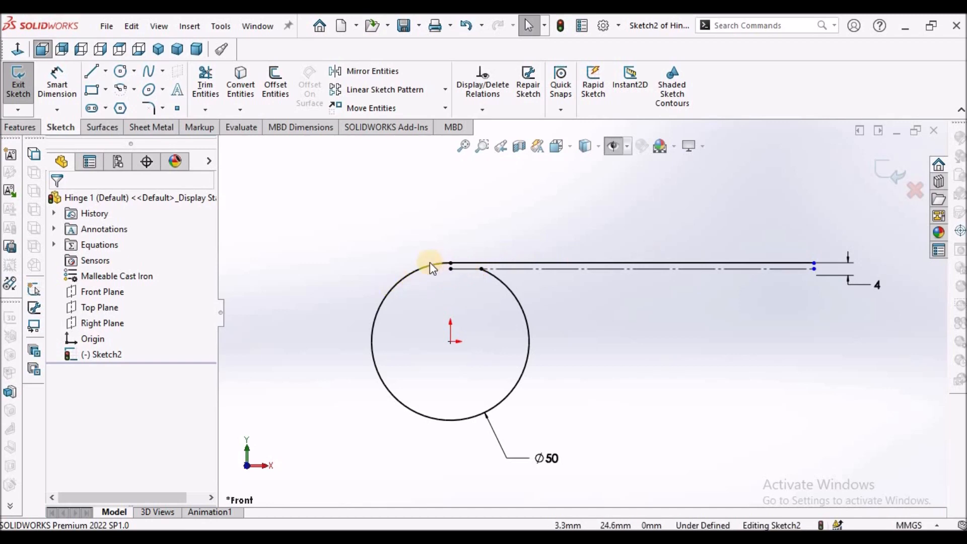
{"action": "scroll", "coordinate": [473, 264], "scroll_direction": "down", "scroll_amount": 3}
{"action": "scroll", "coordinate": [519, 279], "scroll_direction": "up", "scroll_amount": 2}
{"action": "left_click", "coordinate": [164, 130]}
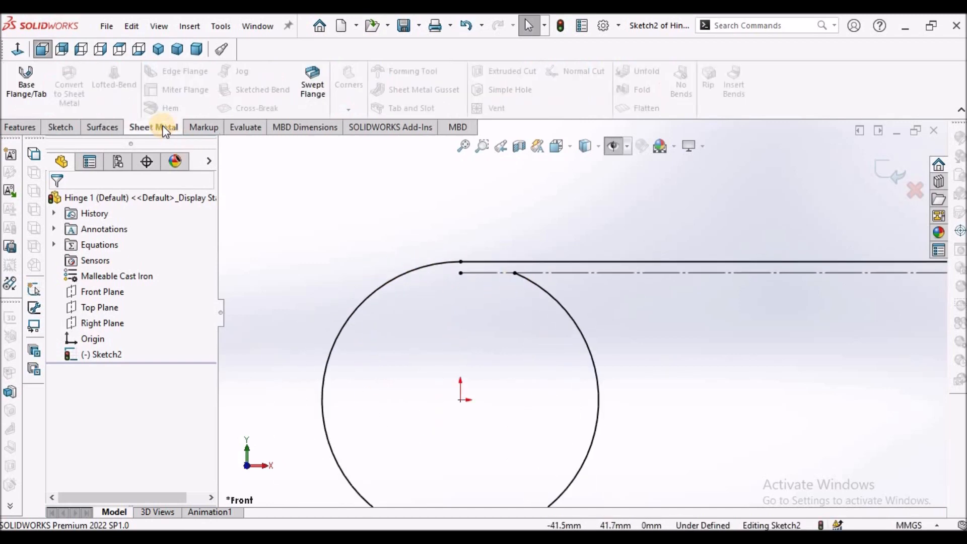
{"action": "left_click", "coordinate": [24, 87]}
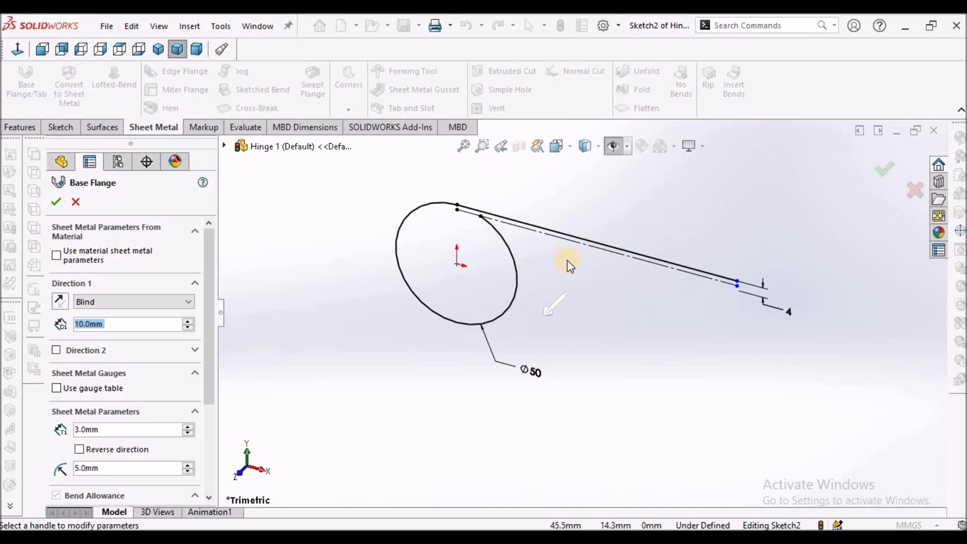
{"action": "left_click", "coordinate": [189, 302]}
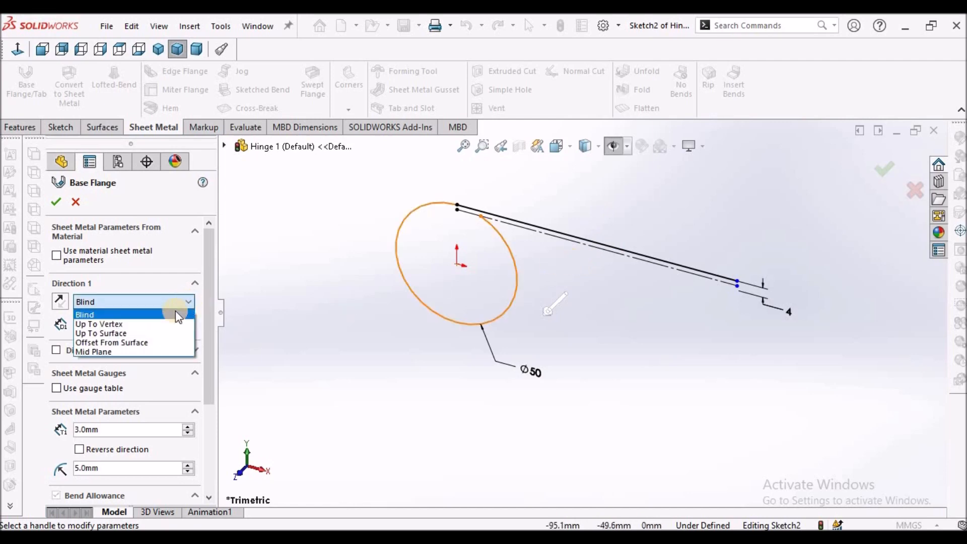
{"action": "left_click", "coordinate": [159, 352]}
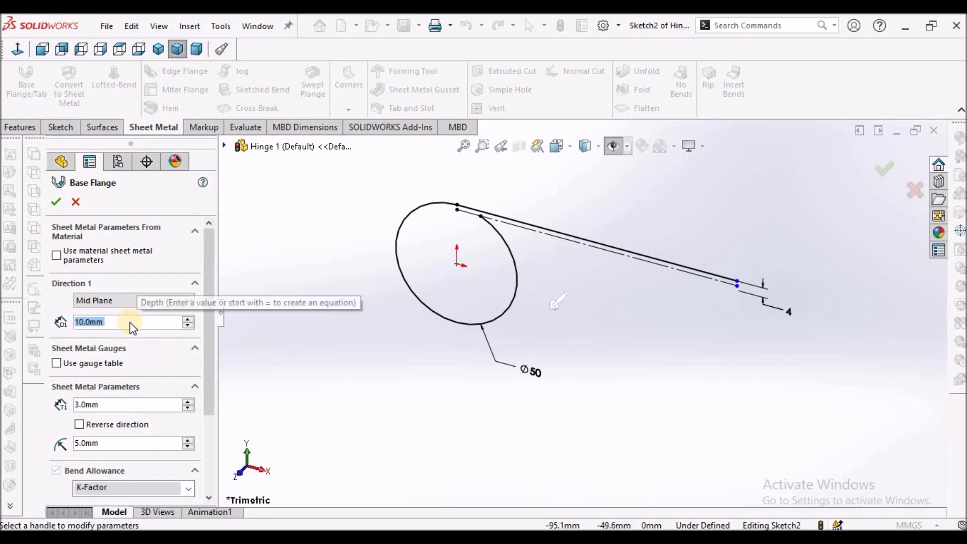
{"action": "type", "text": "150"}
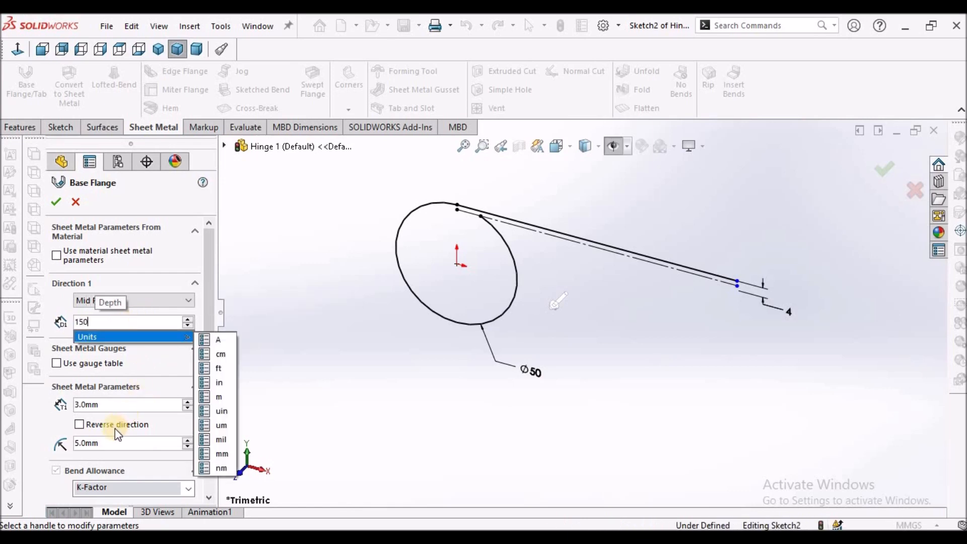
{"action": "left_click", "coordinate": [116, 401]}
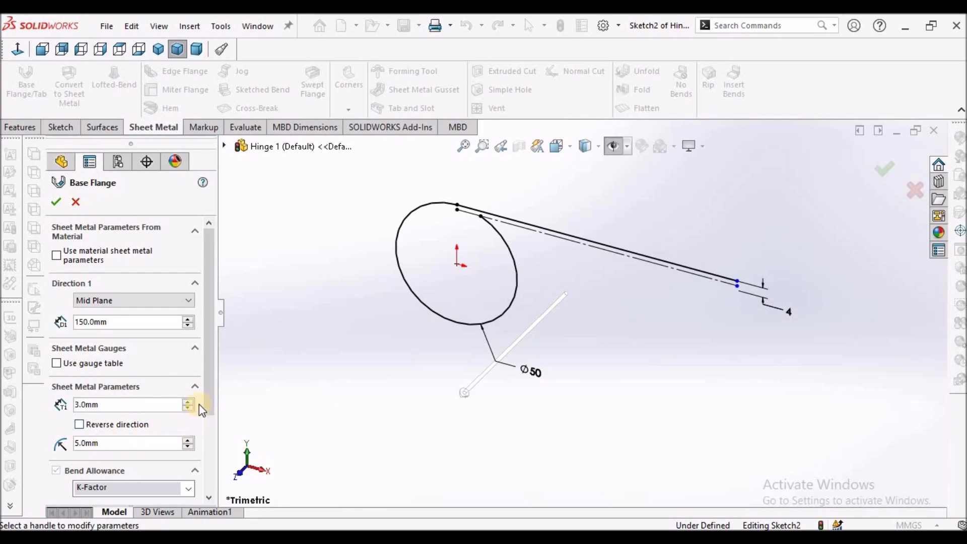
{"action": "scroll", "coordinate": [210, 436], "scroll_direction": "down", "scroll_amount": 3}
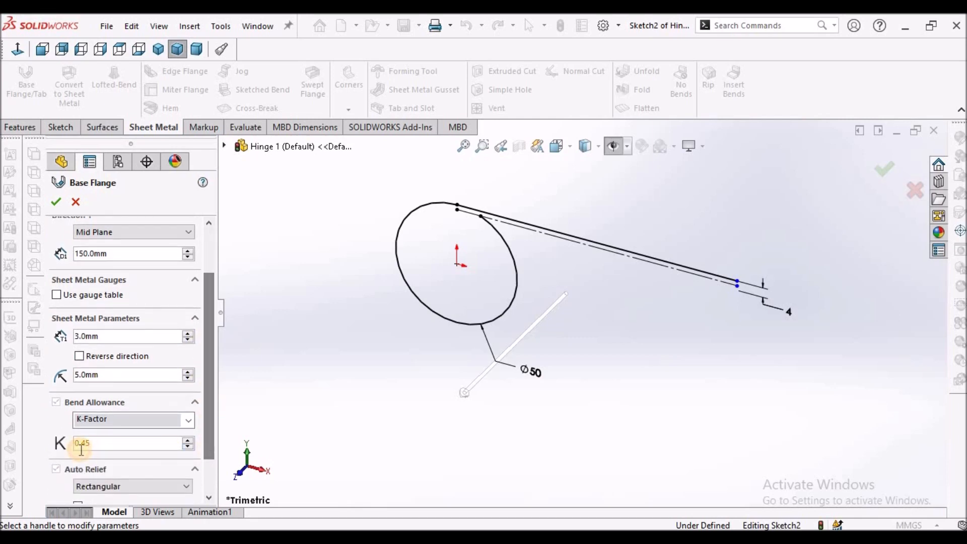
{"action": "left_click", "coordinate": [58, 202]}
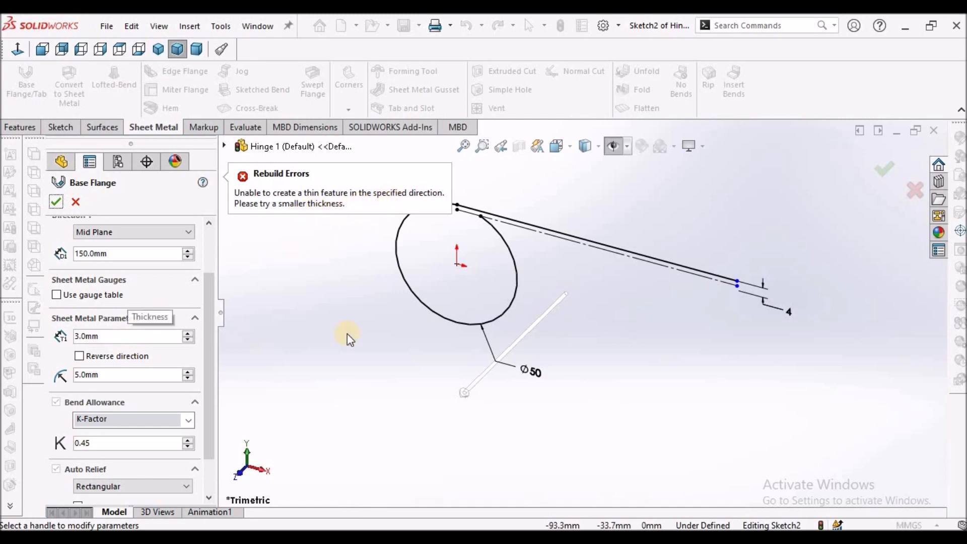
Step: Try reversing the Base Flange thickness direction, inspect the profile, and cancel the command
{"action": "middle_click_drag", "start_coordinate": [464, 291], "coordinate": [504, 267]}
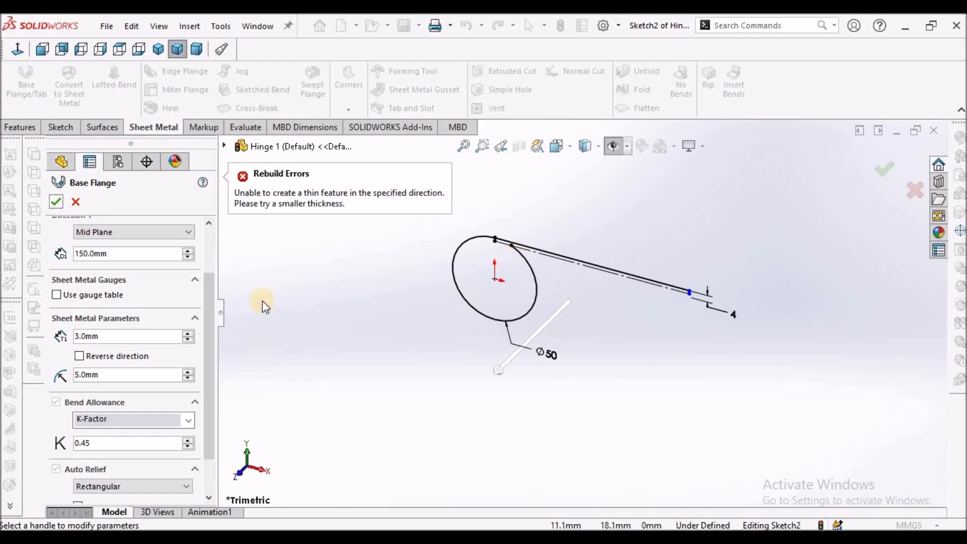
{"action": "left_click_drag", "start_coordinate": [208, 298], "coordinate": [189, 228]}
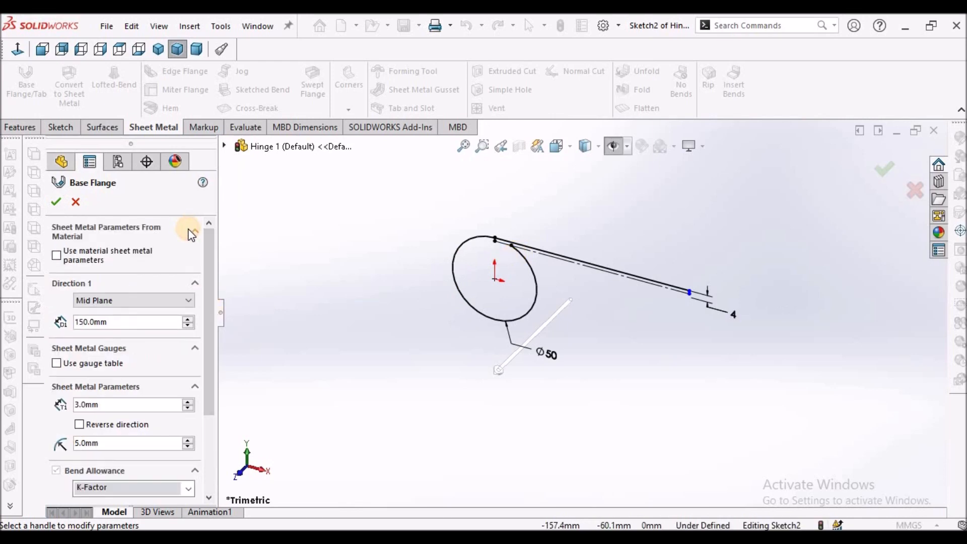
{"action": "middle_click_drag", "start_coordinate": [507, 243], "coordinate": [521, 211]}
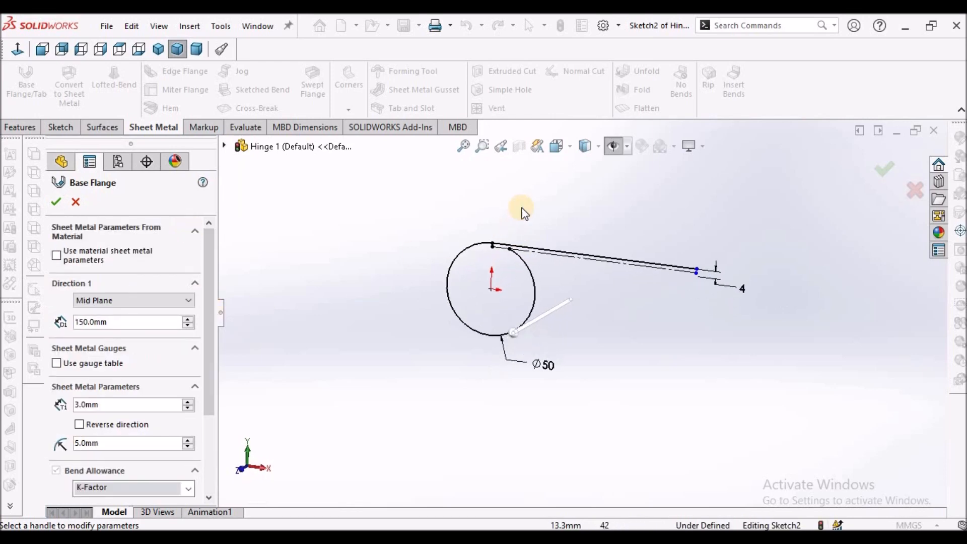
{"action": "scroll", "coordinate": [551, 280], "scroll_direction": "down", "scroll_amount": 3}
{"action": "mouse_move", "coordinate": [552, 280]}
{"action": "middle_mouse_down"}
{"action": "mouse_move", "coordinate": [560, 303]}
{"action": "mouse_move", "coordinate": [577, 295]}
{"action": "mouse_move", "coordinate": [589, 314]}
{"action": "mouse_move", "coordinate": [574, 327]}
{"action": "mouse_move", "coordinate": [576, 361]}
{"action": "middle_mouse_up"}
{"action": "scroll", "coordinate": [560, 303], "scroll_direction": "down", "scroll_amount": 3}
{"action": "scroll", "coordinate": [577, 362], "scroll_direction": "up", "scroll_amount": 2}
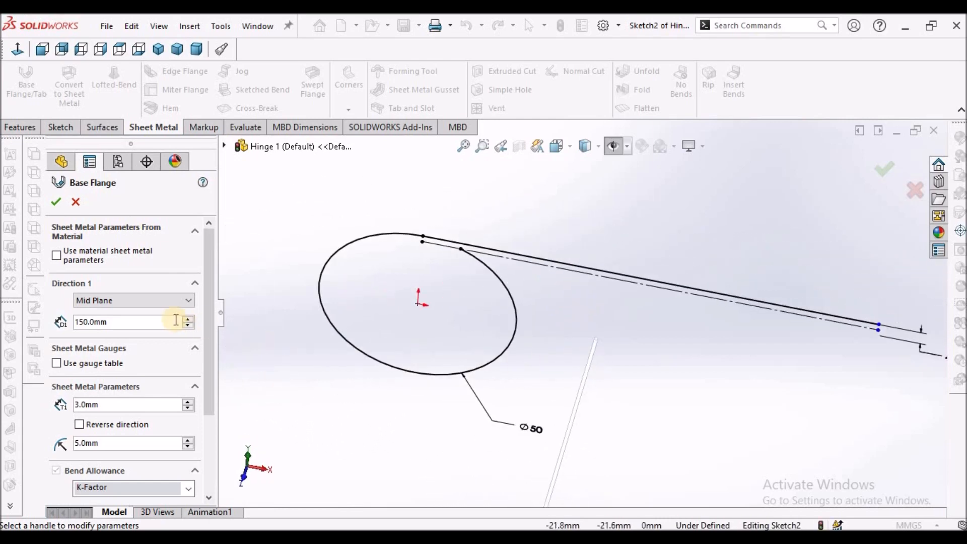
{"action": "left_click", "coordinate": [79, 424]}
{"action": "scroll", "coordinate": [470, 254], "scroll_direction": "down", "scroll_amount": 3}
{"action": "mouse_move", "coordinate": [468, 261]}
{"action": "middle_mouse_down"}
{"action": "mouse_move", "coordinate": [470, 277]}
{"action": "mouse_move", "coordinate": [467, 169]}
{"action": "mouse_move", "coordinate": [549, 250]}
{"action": "middle_mouse_up"}
{"action": "scroll", "coordinate": [633, 286], "scroll_direction": "up", "scroll_amount": 3}
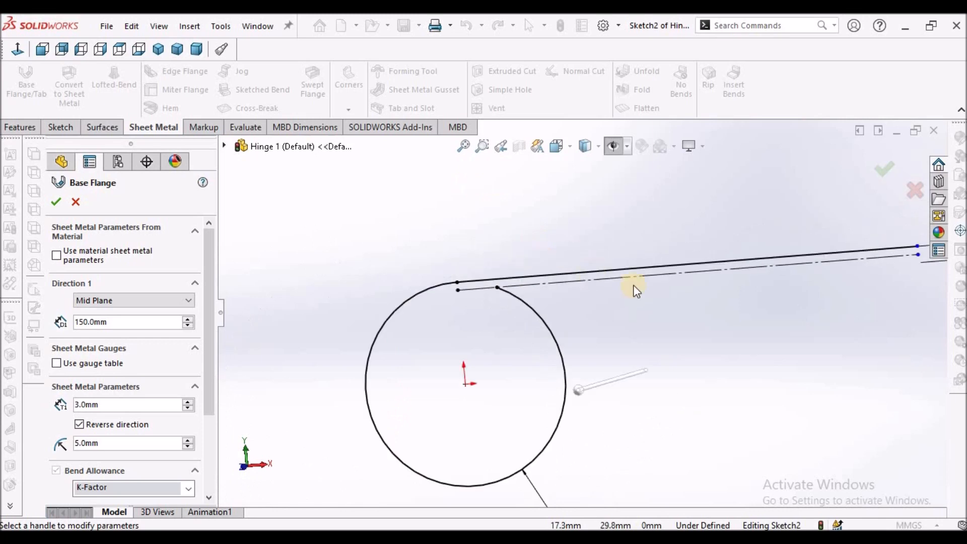
{"action": "scroll", "coordinate": [769, 306], "scroll_direction": "up", "scroll_amount": 2}
{"action": "scroll", "coordinate": [820, 289], "scroll_direction": "down", "scroll_amount": 2}
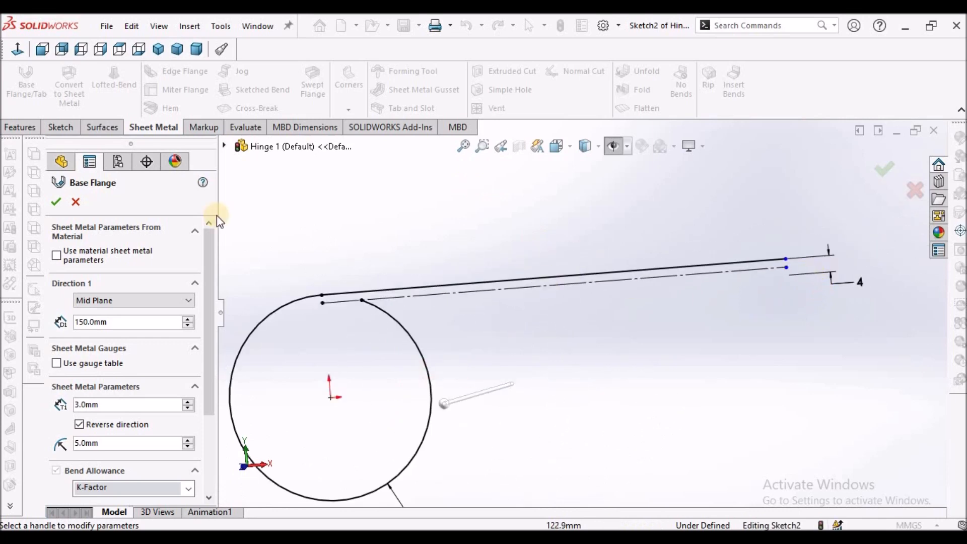
{"action": "scroll", "coordinate": [770, 267], "scroll_direction": "down", "scroll_amount": 4}
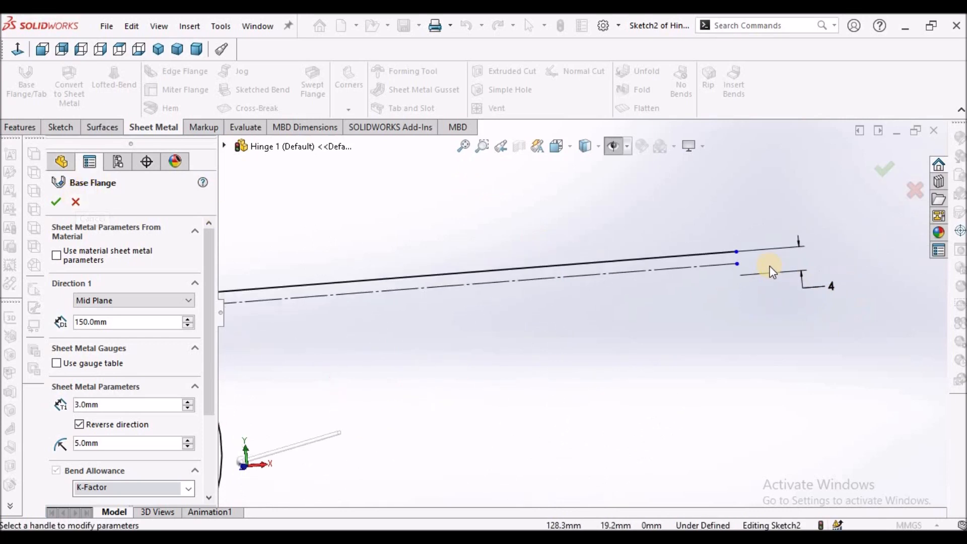
{"action": "left_click", "coordinate": [75, 202]}
Step: Delete the doubled 4 mm dimension at the free end of the solid line and construction line
{"action": "scroll", "coordinate": [714, 281], "scroll_direction": "up", "scroll_amount": 3}
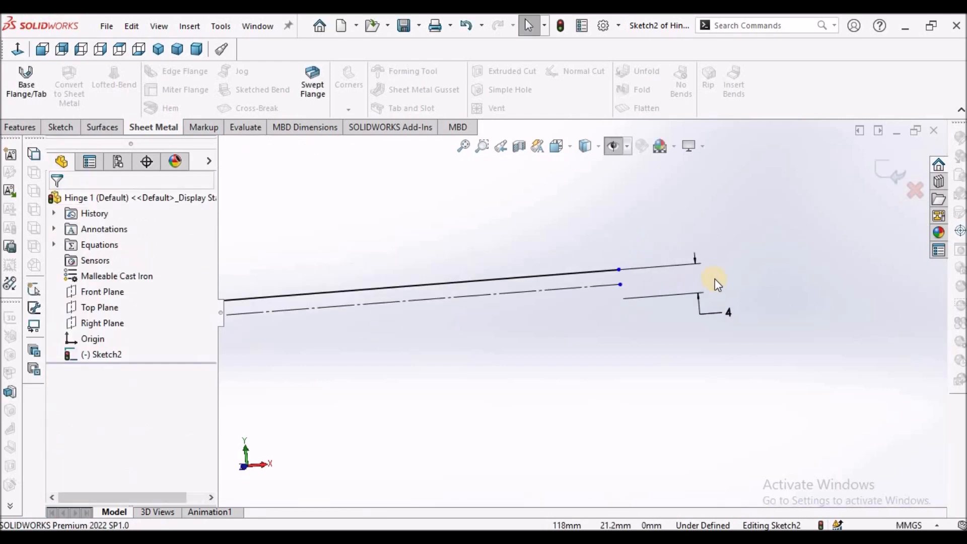
{"action": "left_click", "coordinate": [21, 52]}
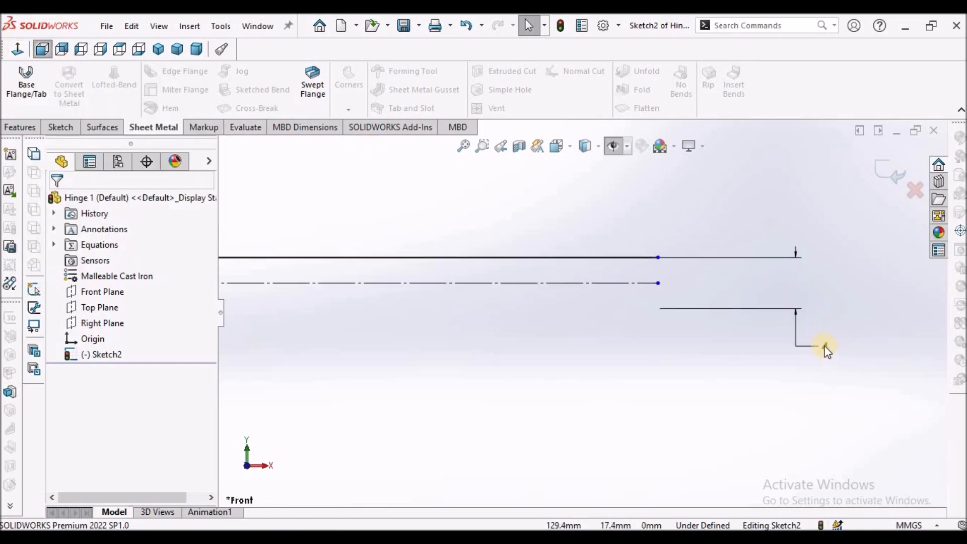
{"action": "left_click", "coordinate": [823, 347]}
{"action": "key", "text": "Delete"}
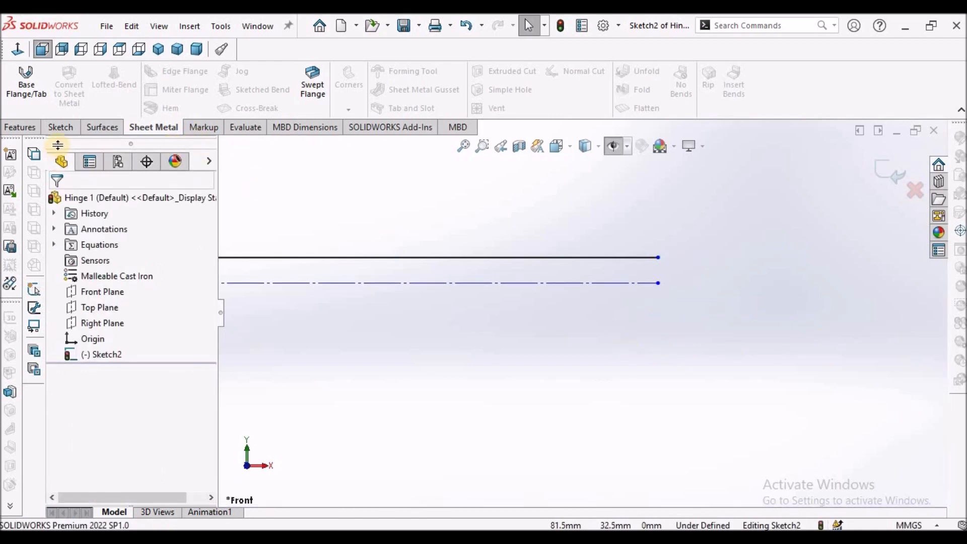
Step: Dimension the direct distance between the solid line and the construction line as 4 mm
{"action": "left_click", "coordinate": [63, 127]}
{"action": "left_click", "coordinate": [58, 80]}
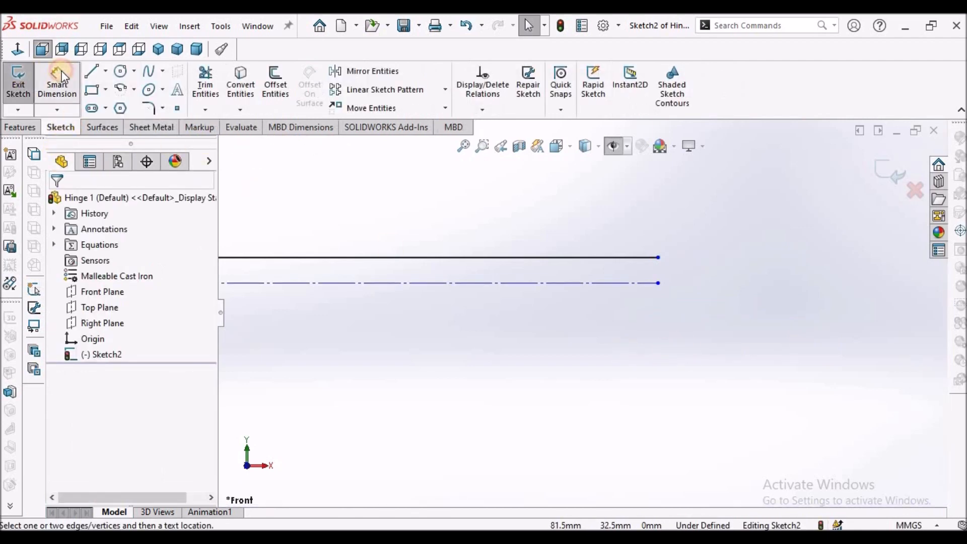
{"action": "scroll", "coordinate": [710, 286], "scroll_direction": "down", "scroll_amount": 3}
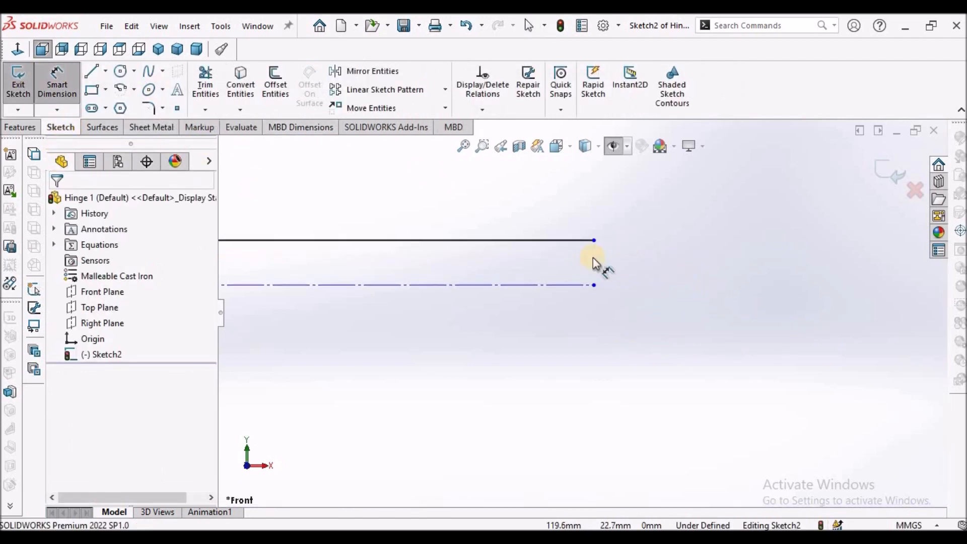
{"action": "left_click", "coordinate": [539, 240]}
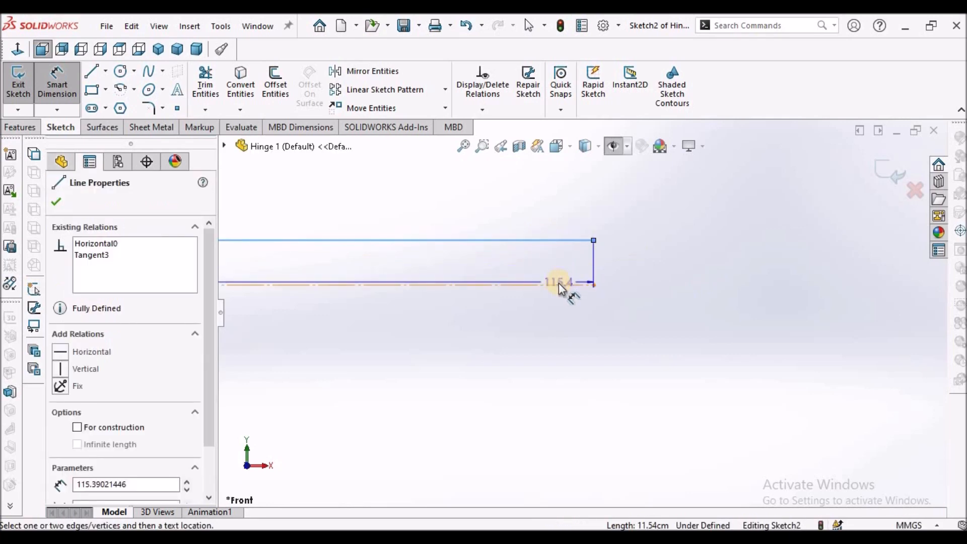
{"action": "left_click", "coordinate": [558, 283]}
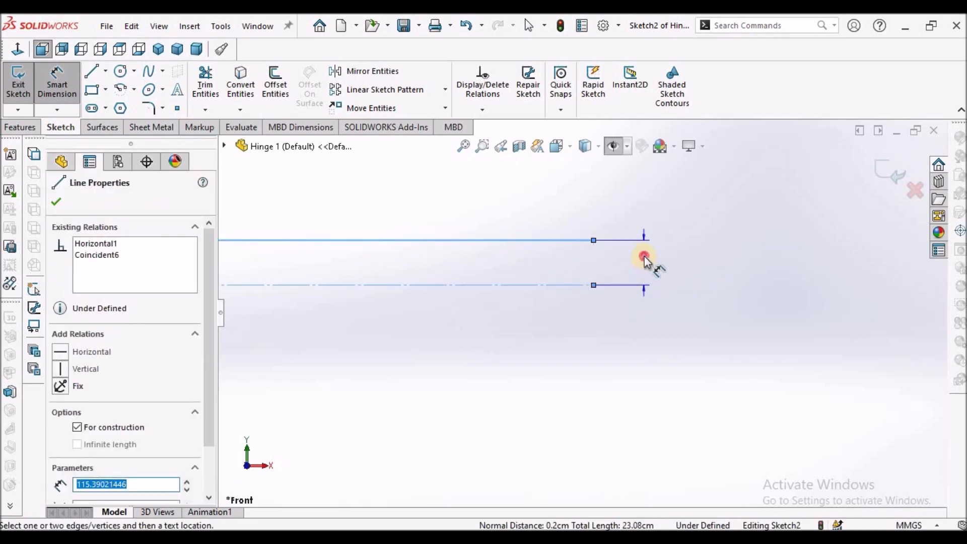
{"action": "left_click", "coordinate": [645, 258]}
{"action": "type", "text": "4"}
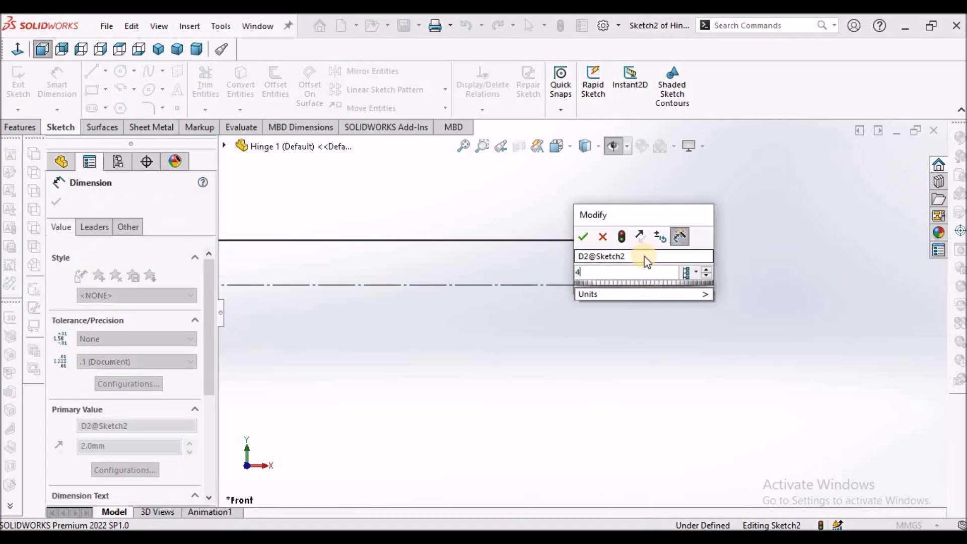
{"action": "key", "text": "Return"}
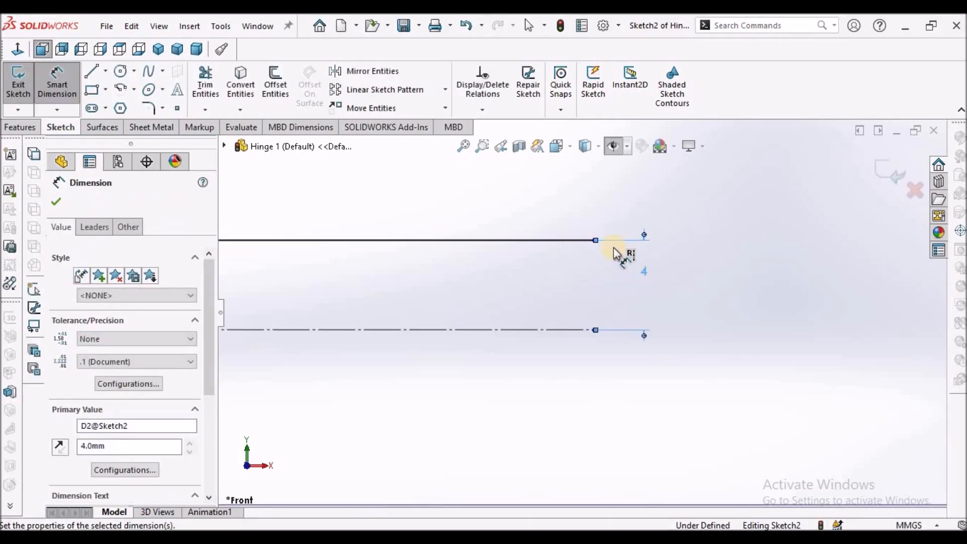
{"action": "left_click", "coordinate": [59, 200]}
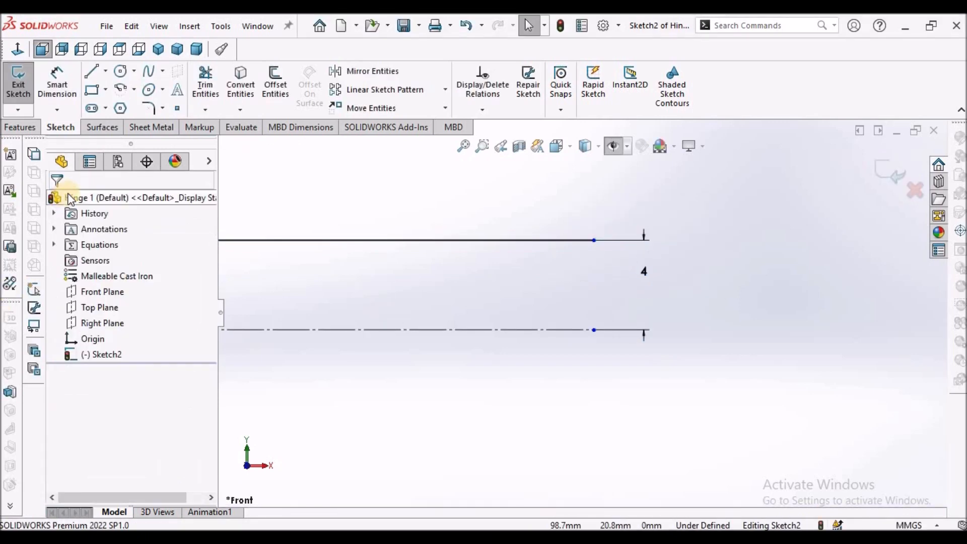
Step: Set up a sheet metal Base Flange from the open profile, using Mid Plane with a 150 mm depth
{"action": "left_click", "coordinate": [162, 128]}
{"action": "left_click", "coordinate": [27, 83]}
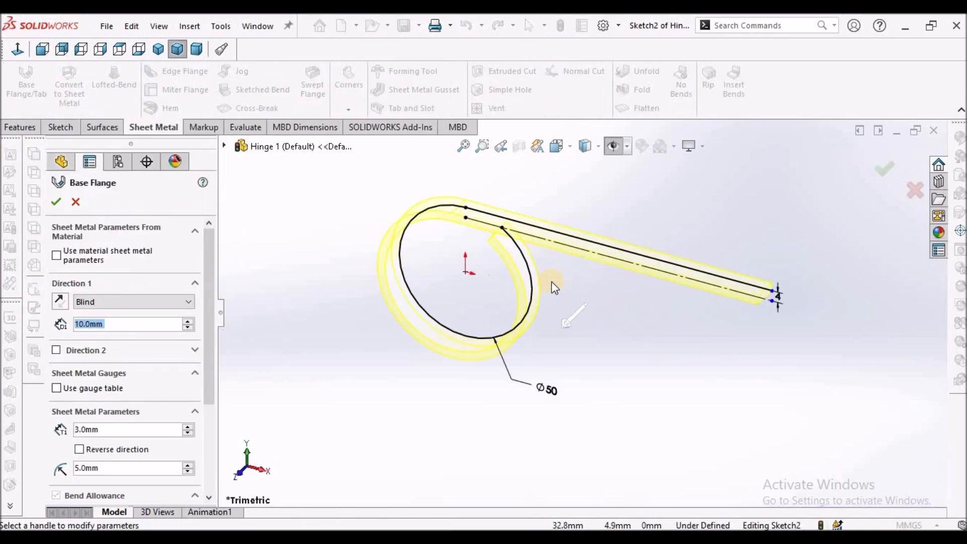
{"action": "left_click", "coordinate": [174, 307]}
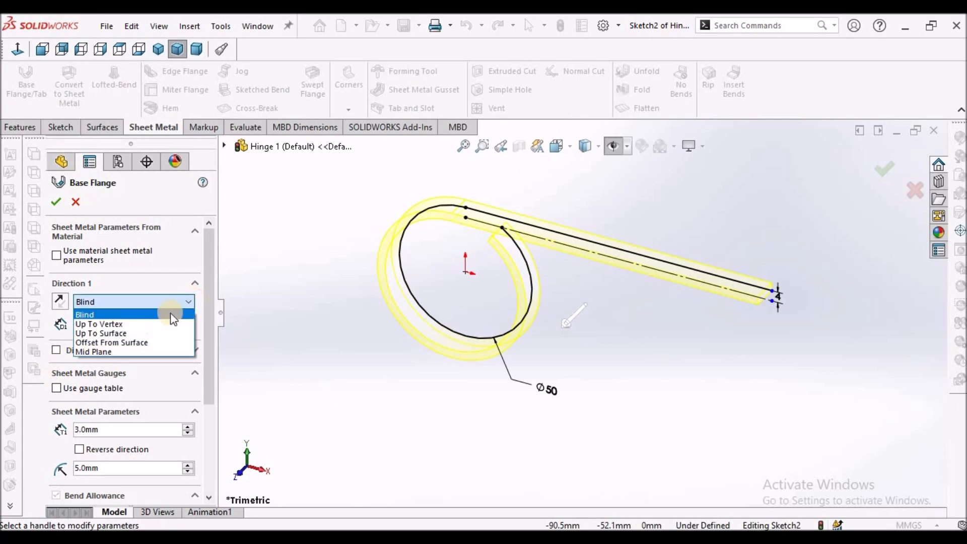
{"action": "left_click", "coordinate": [148, 351]}
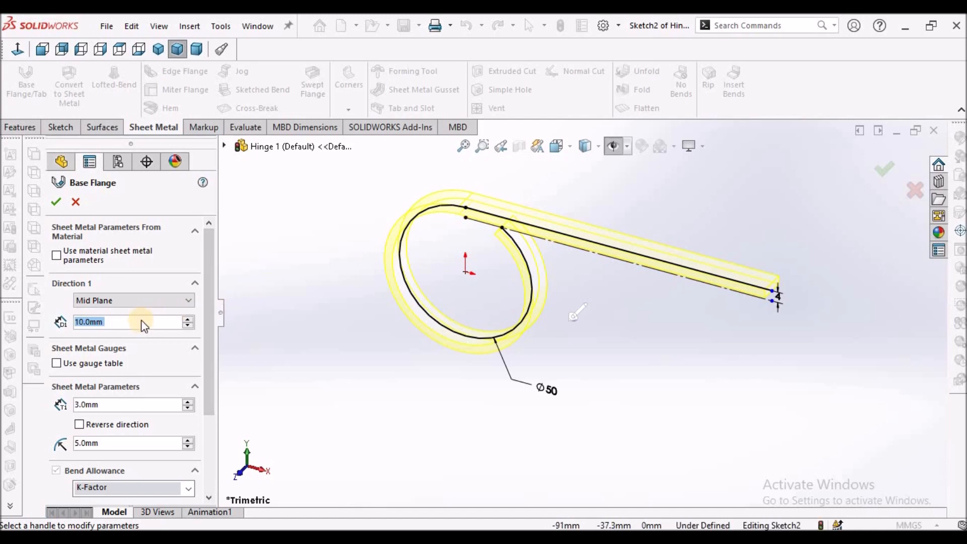
{"action": "type", "text": "150"}
{"action": "key", "text": "Return"}
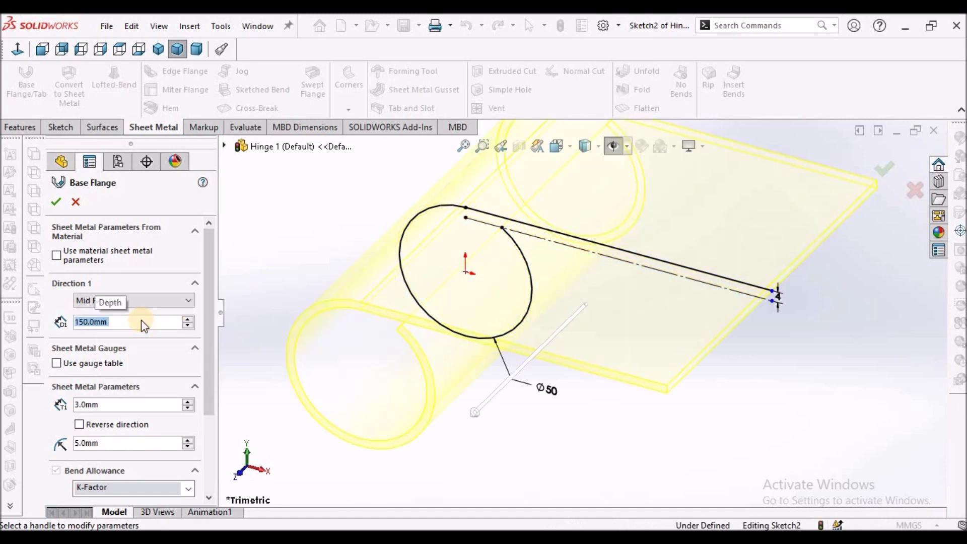
{"action": "middle_click_drag", "start_coordinate": [666, 254], "coordinate": [678, 238]}
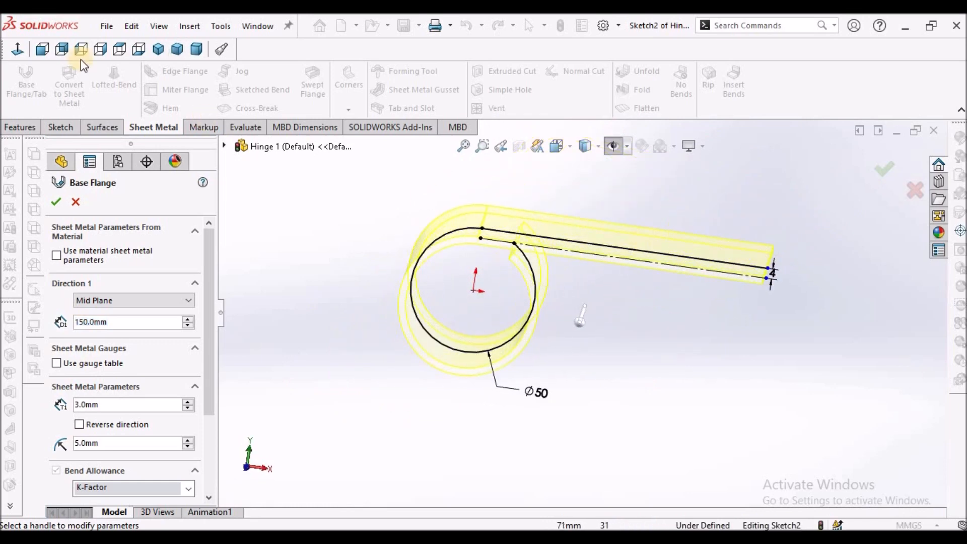
Step: Reverse the Base Flange thickness direction so the material lies inside the knuckle profile, and create the flange
{"action": "left_click", "coordinate": [44, 50]}
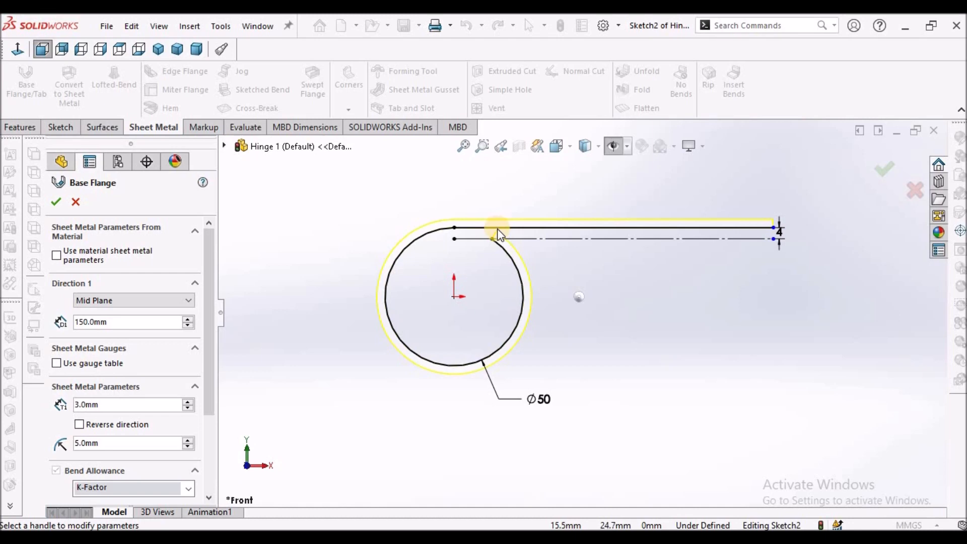
{"action": "left_click", "coordinate": [103, 404]}
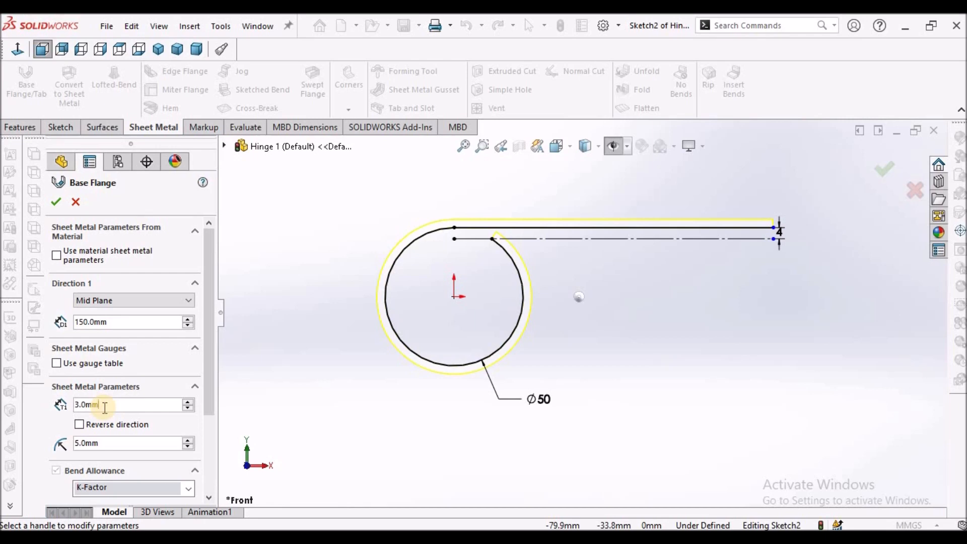
{"action": "left_click", "coordinate": [104, 444]}
{"action": "left_click_drag", "start_coordinate": [105, 443], "coordinate": [64, 444]}
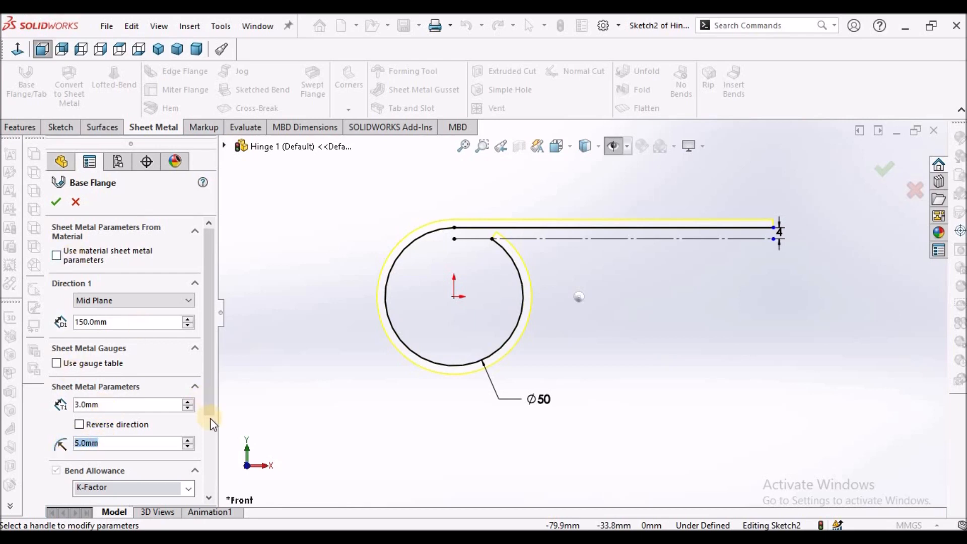
{"action": "left_click_drag", "start_coordinate": [206, 400], "coordinate": [207, 462]}
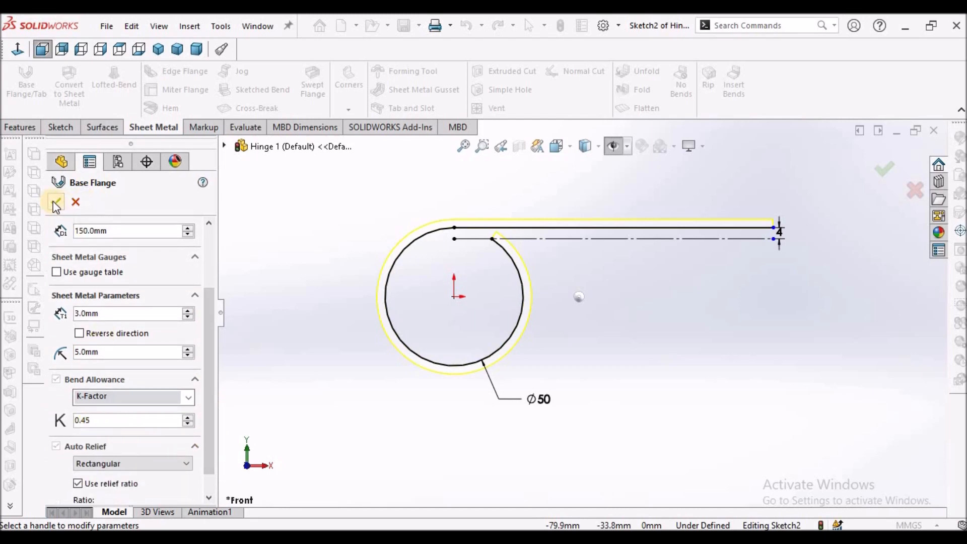
{"action": "left_click", "coordinate": [80, 333]}
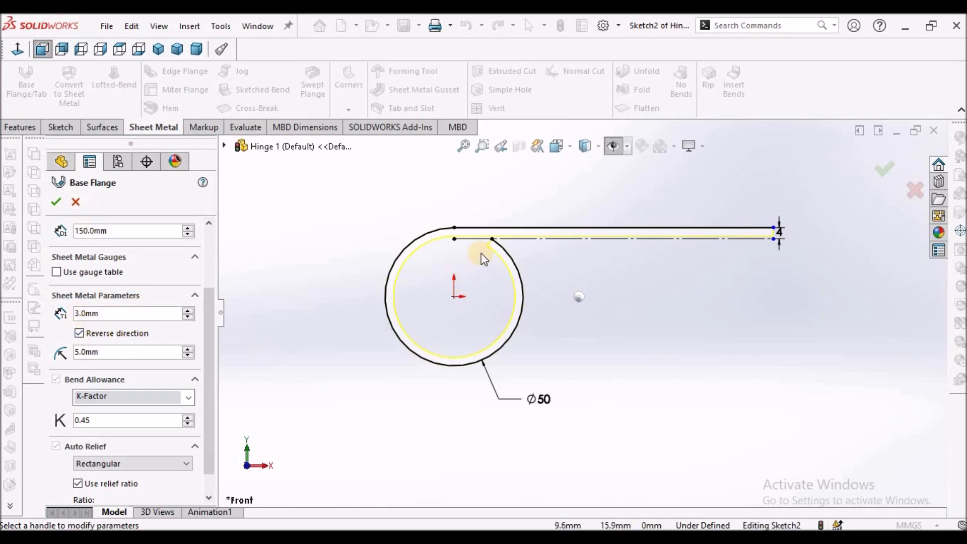
{"action": "scroll", "coordinate": [481, 253], "scroll_direction": "down", "scroll_amount": 1}
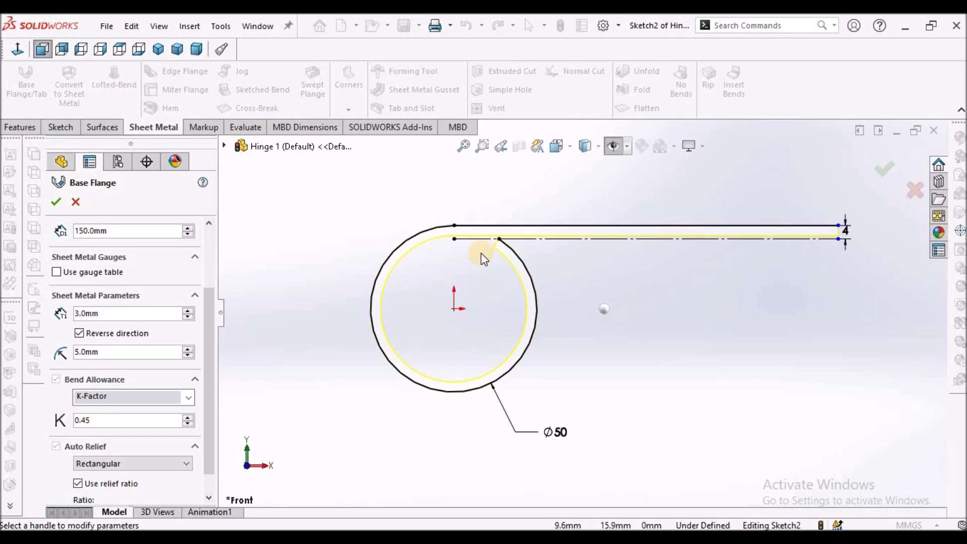
{"action": "left_click", "coordinate": [57, 203]}
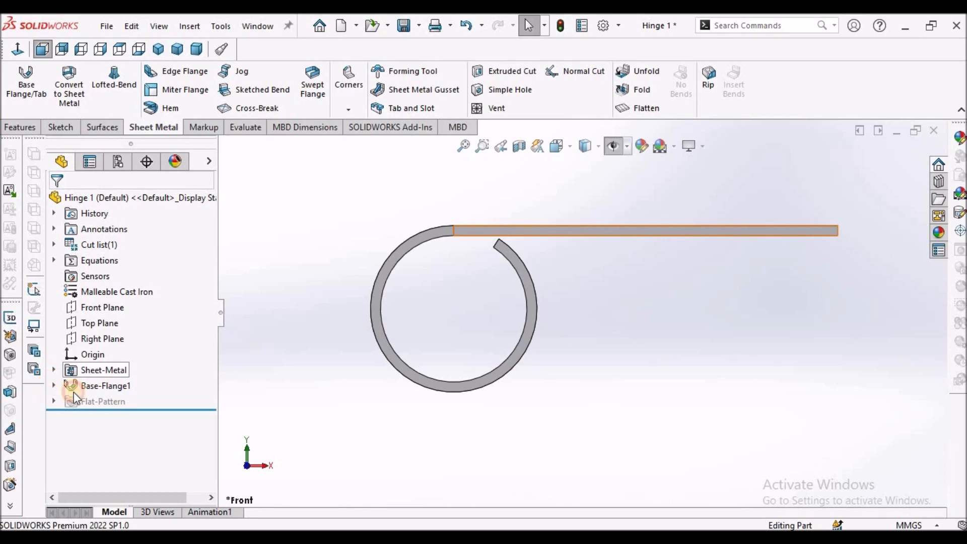
Step: Edit the base flange's sketch, dimension the solid flange line's length as 250 mm, and exit the sketch
{"action": "left_click", "coordinate": [53, 385]}
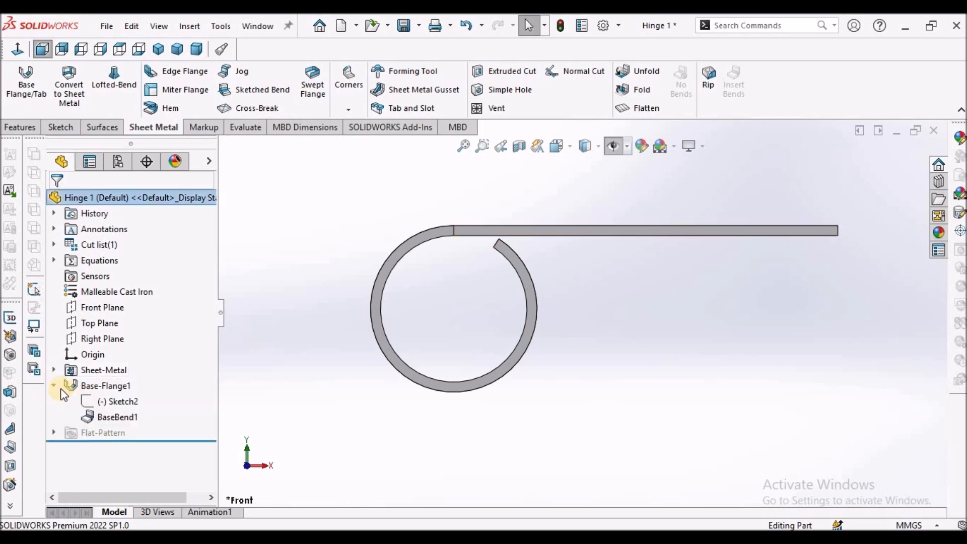
{"action": "left_click", "coordinate": [107, 403]}
{"action": "left_click", "coordinate": [121, 355]}
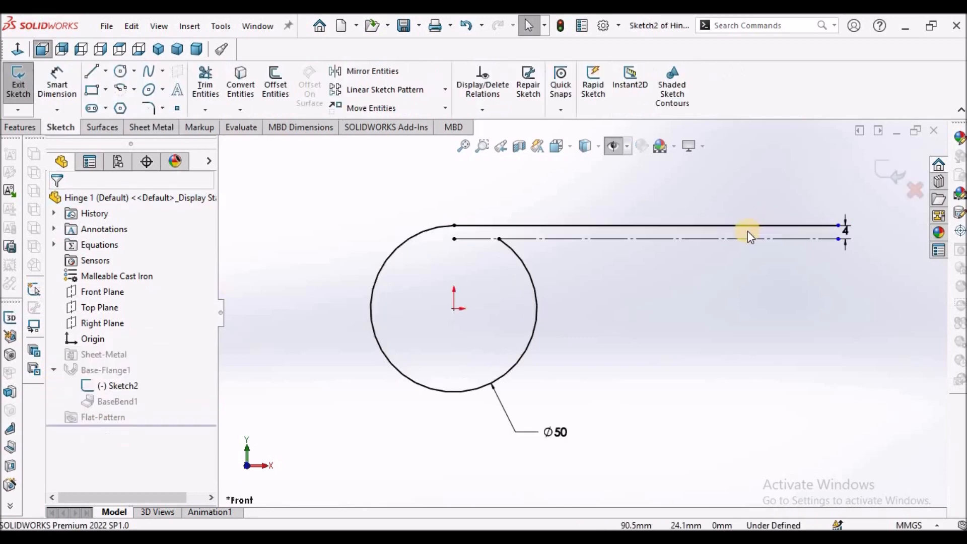
{"action": "scroll", "coordinate": [747, 230], "scroll_direction": "up", "scroll_amount": 3}
{"action": "scroll", "coordinate": [808, 215], "scroll_direction": "down", "scroll_amount": 1}
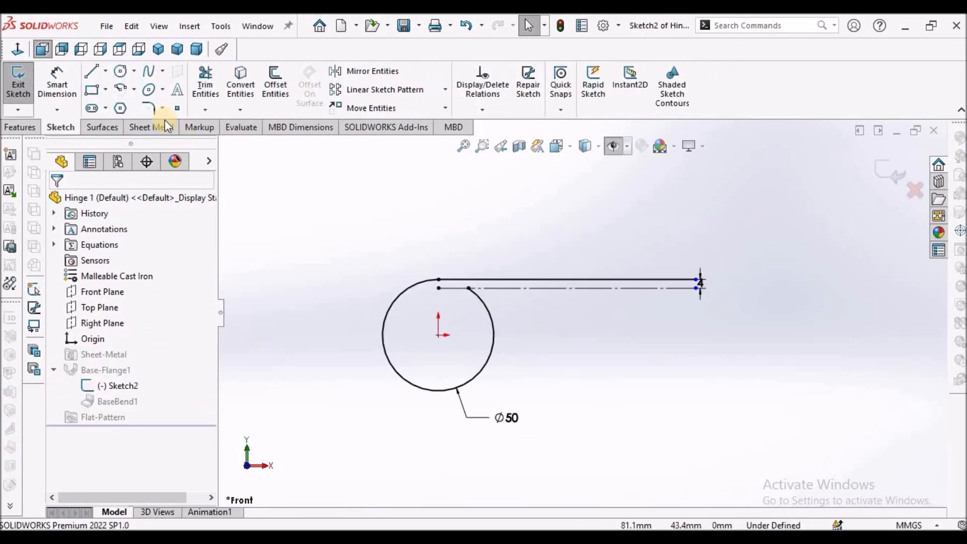
{"action": "left_click", "coordinate": [65, 76]}
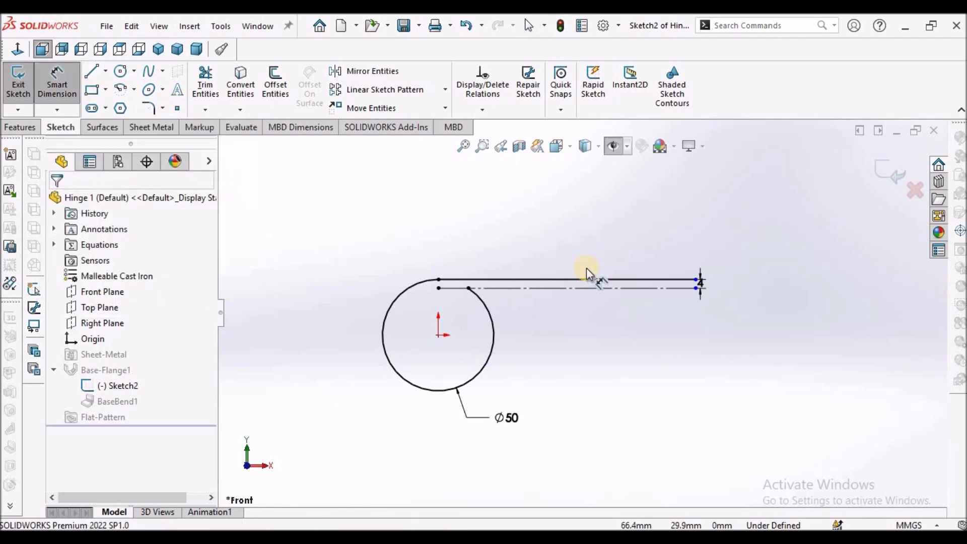
{"action": "scroll", "coordinate": [586, 268], "scroll_direction": "down", "scroll_amount": 1}
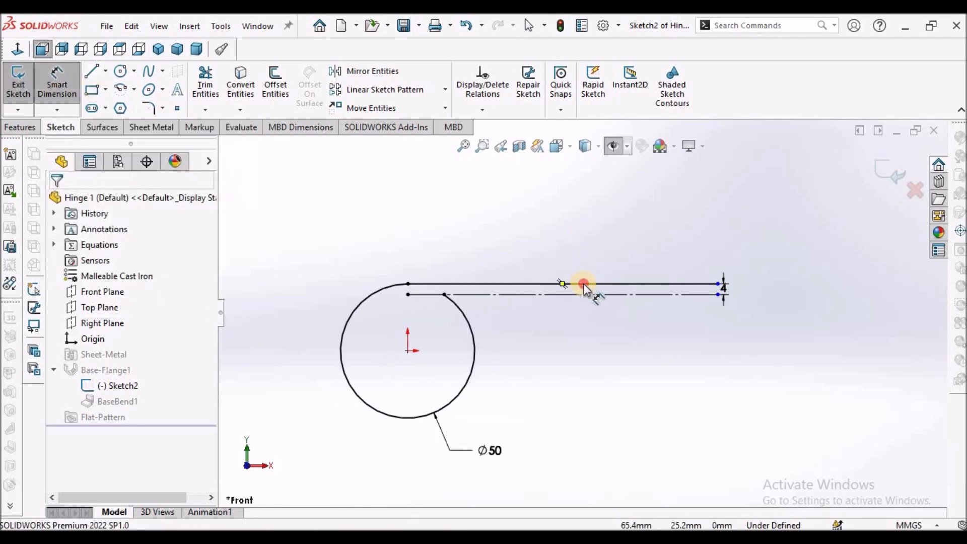
{"action": "left_click", "coordinate": [583, 285]}
{"action": "left_click", "coordinate": [575, 197]}
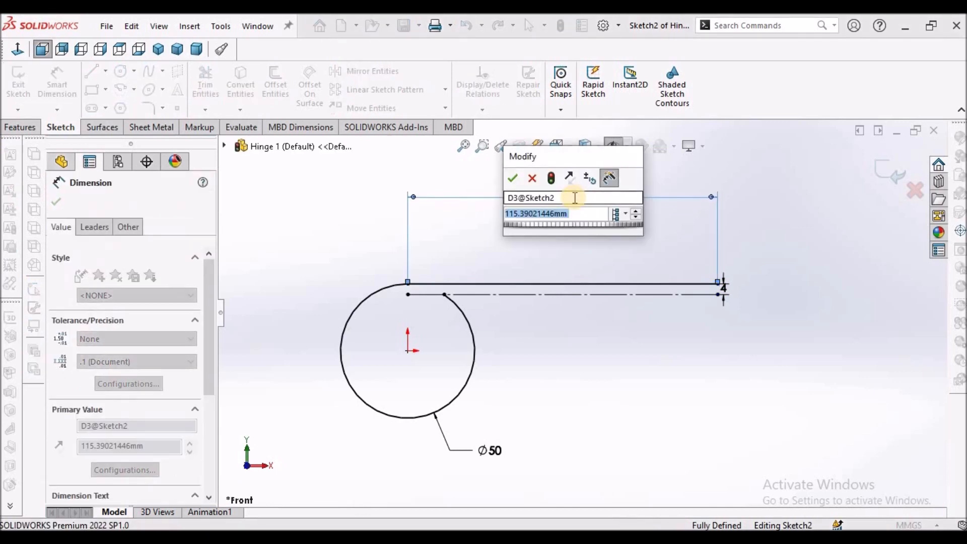
{"action": "type", "text": "250"}
{"action": "key", "text": "Return"}
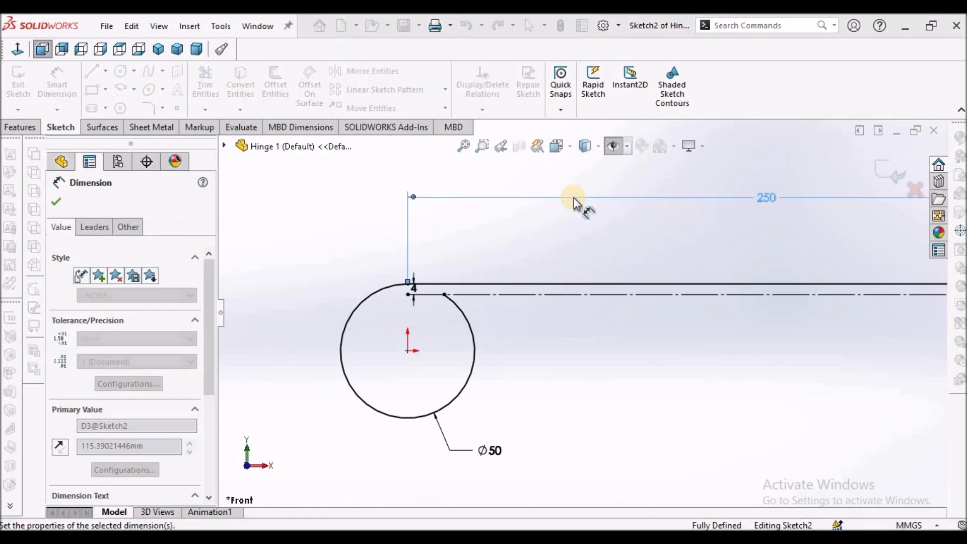
{"action": "scroll", "coordinate": [593, 302], "scroll_direction": "up", "scroll_amount": 5}
{"action": "left_click", "coordinate": [647, 334]}
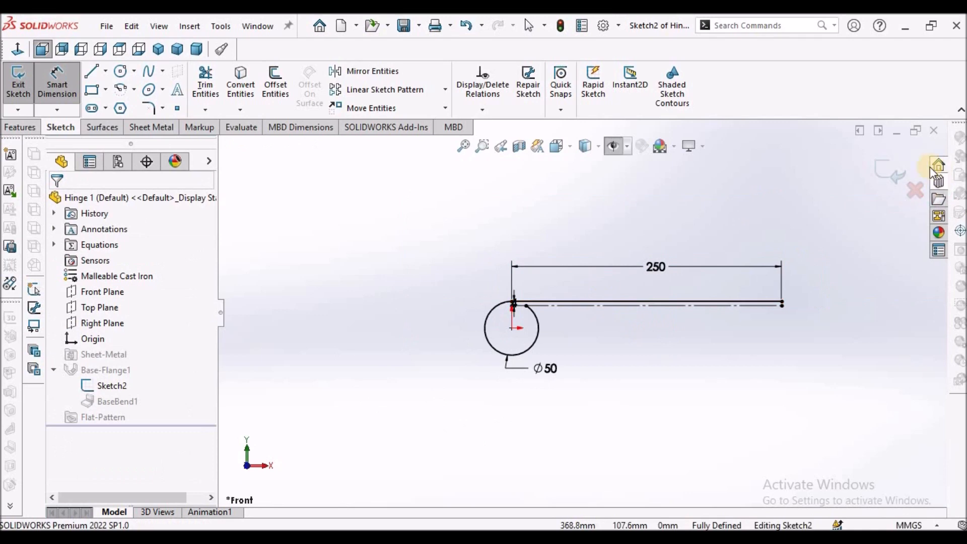
{"action": "left_click", "coordinate": [906, 172]}
{"action": "middle_click_drag", "start_coordinate": [605, 283], "coordinate": [591, 350]}
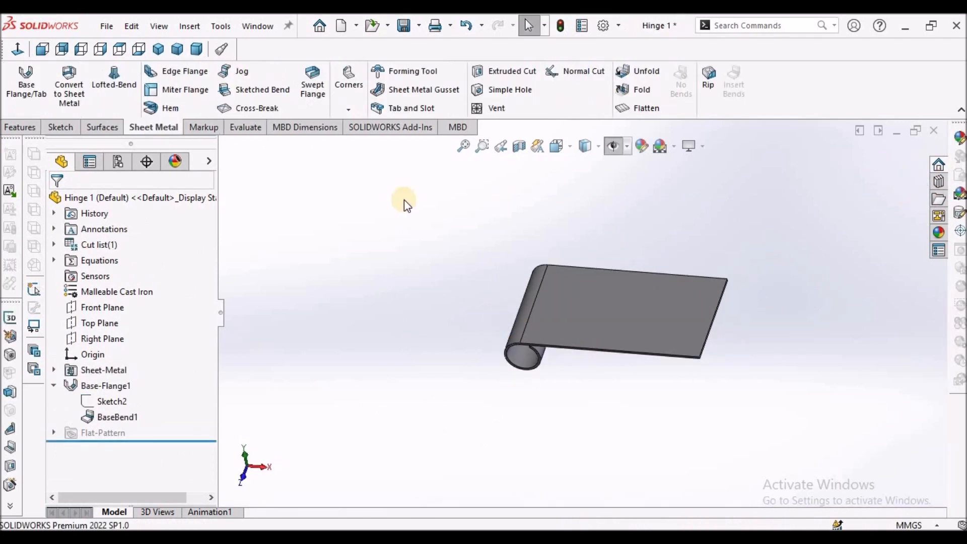
Step: Save the Hinge 1 part and switch to the Assem1 assembly
{"action": "left_click", "coordinate": [404, 25]}
{"action": "left_click", "coordinate": [268, 22]}
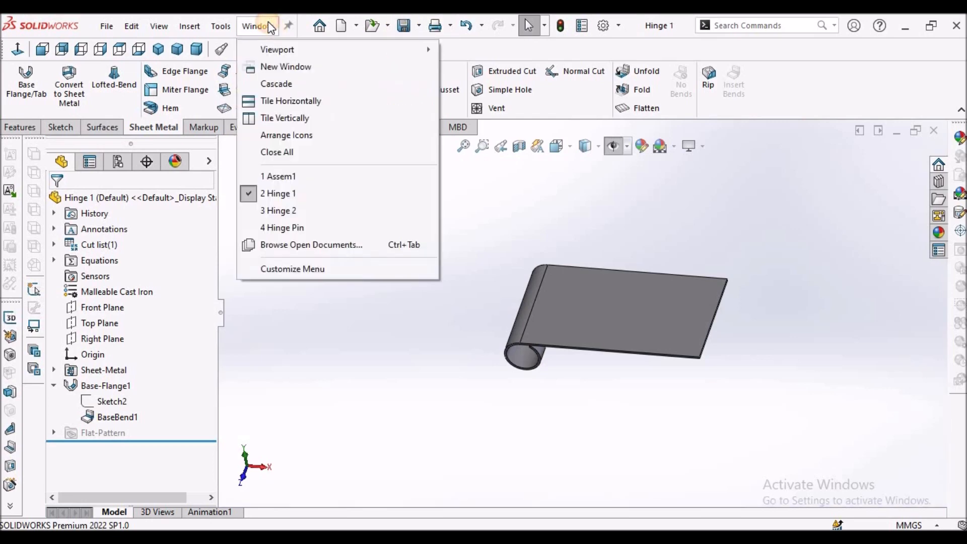
{"action": "left_click", "coordinate": [285, 179]}
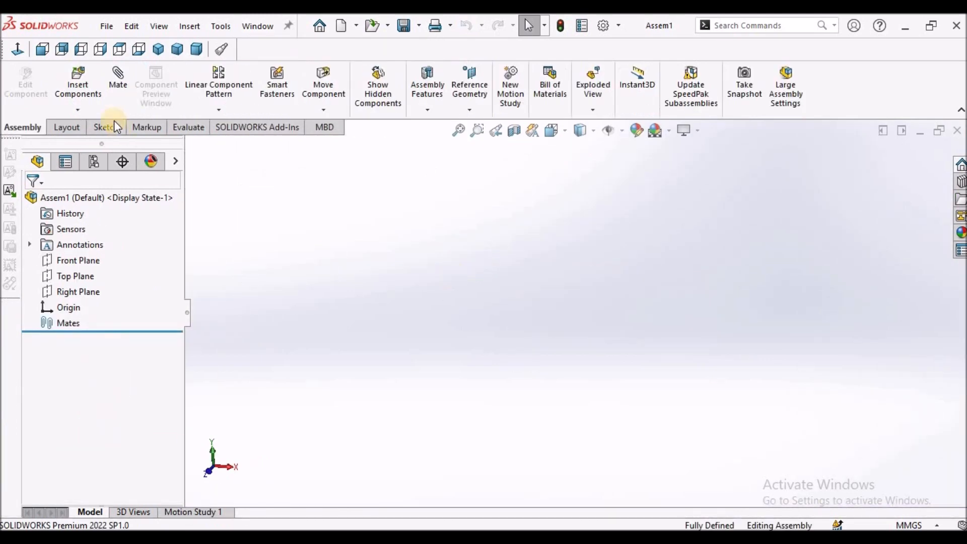
Step: Insert the Hinge 1 part into the assembly and change it from fixed to floating
{"action": "left_click", "coordinate": [78, 88]}
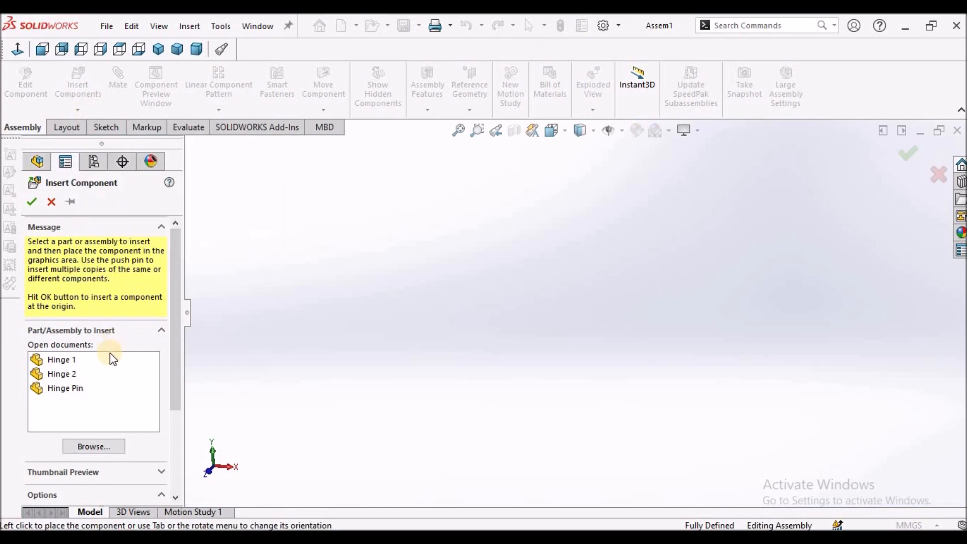
{"action": "left_click", "coordinate": [63, 360]}
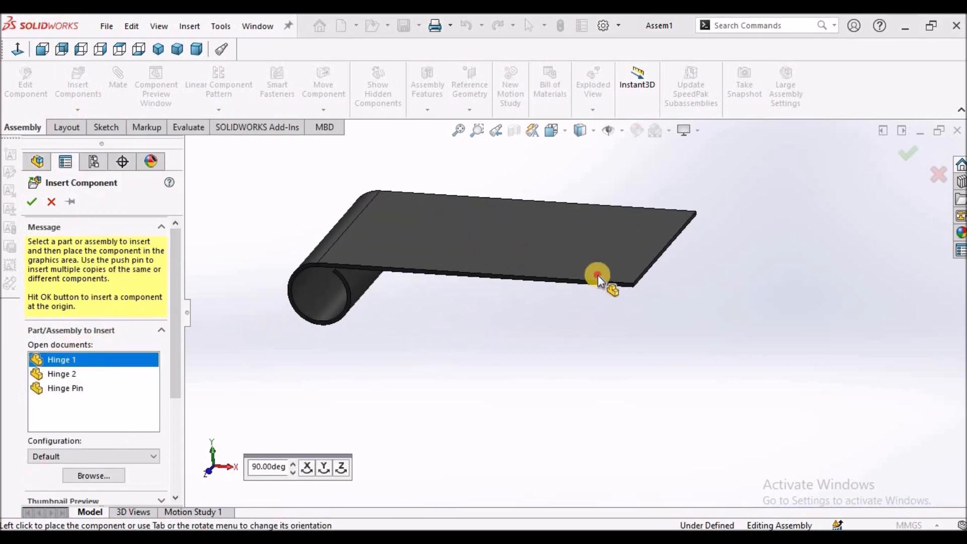
{"action": "left_click", "coordinate": [357, 283]}
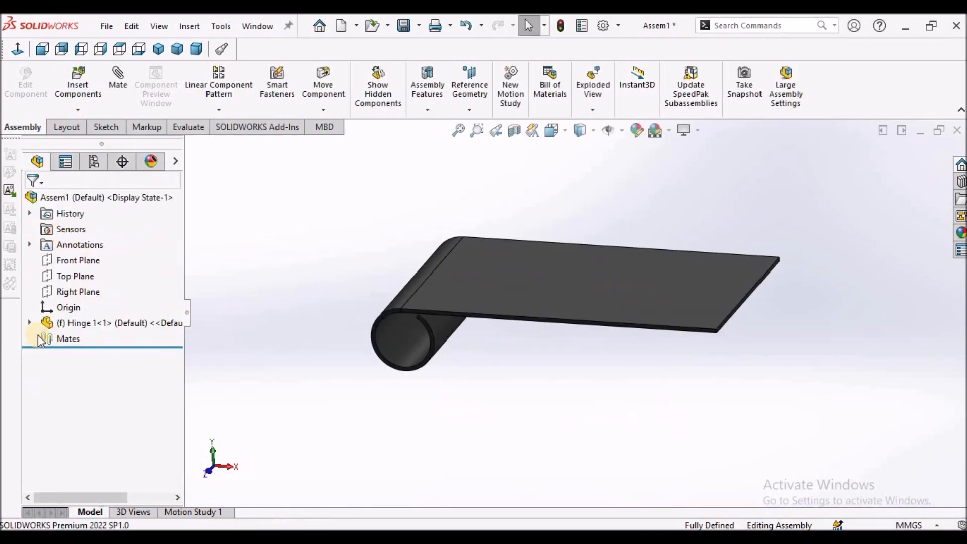
{"action": "right_click", "coordinate": [75, 327]}
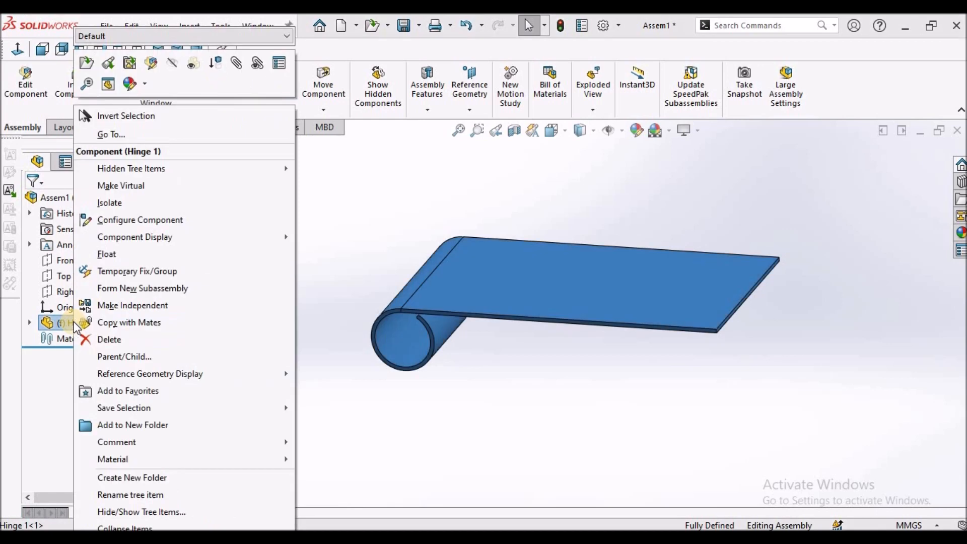
{"action": "left_click", "coordinate": [107, 255]}
{"action": "left_click", "coordinate": [352, 243]}
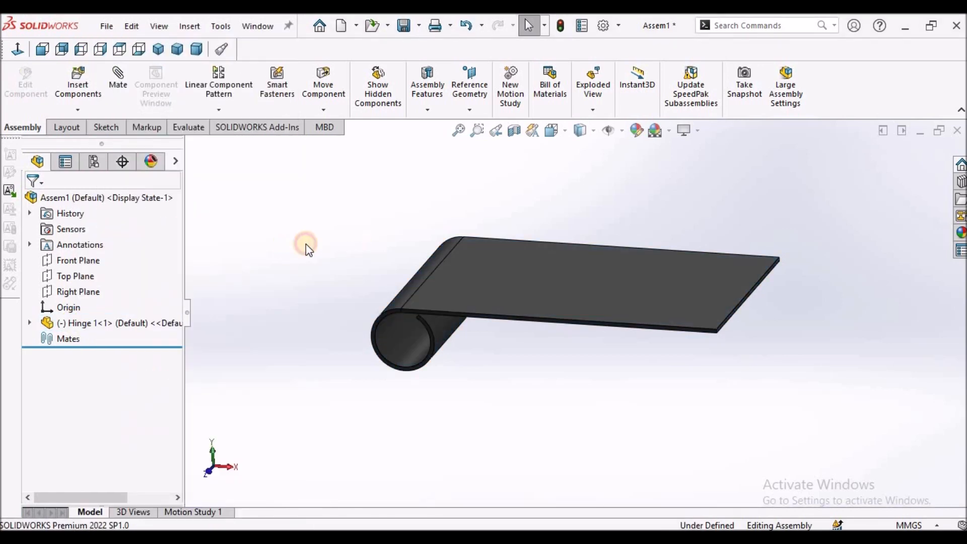
Step: Add a coincident mate between the assembly's Front Plane and Hinge 1's Front Plane
{"action": "left_click", "coordinate": [29, 325]}
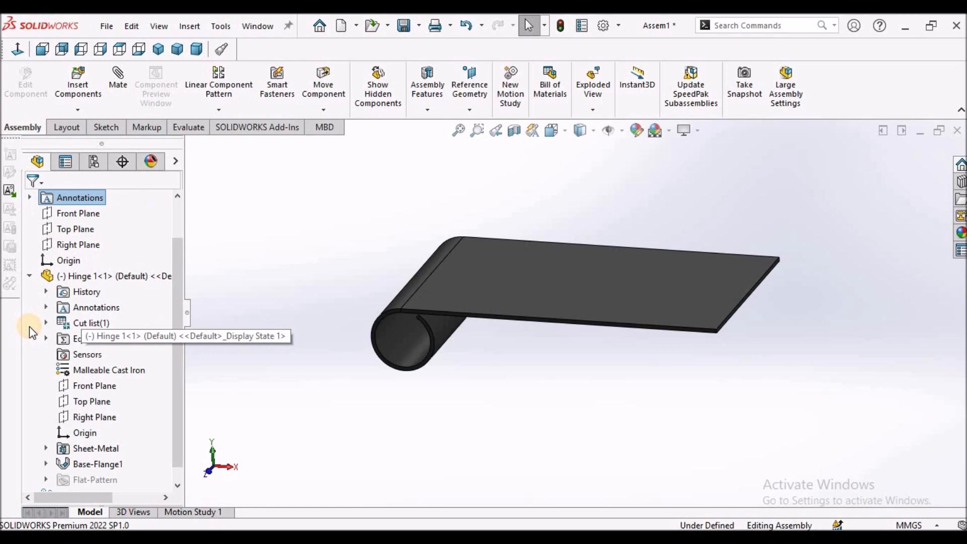
{"action": "left_click", "coordinate": [71, 214]}
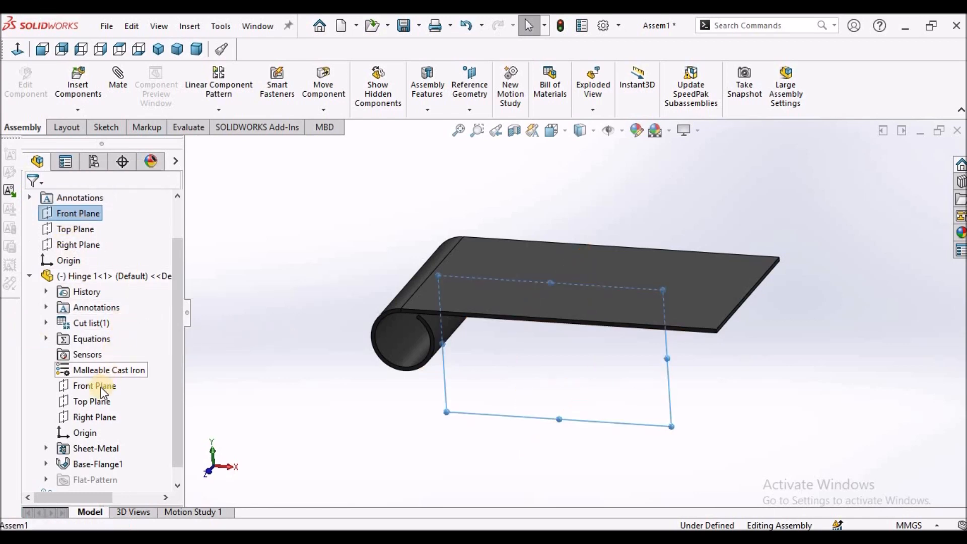
{"action": "left_click", "coordinate": [85, 386], "text": "ctrl"}
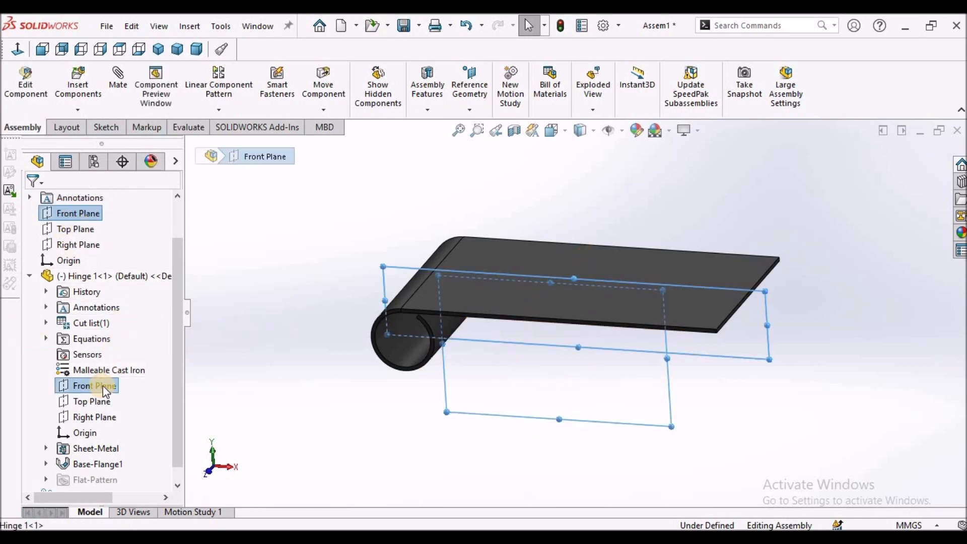
{"action": "left_click", "coordinate": [116, 84]}
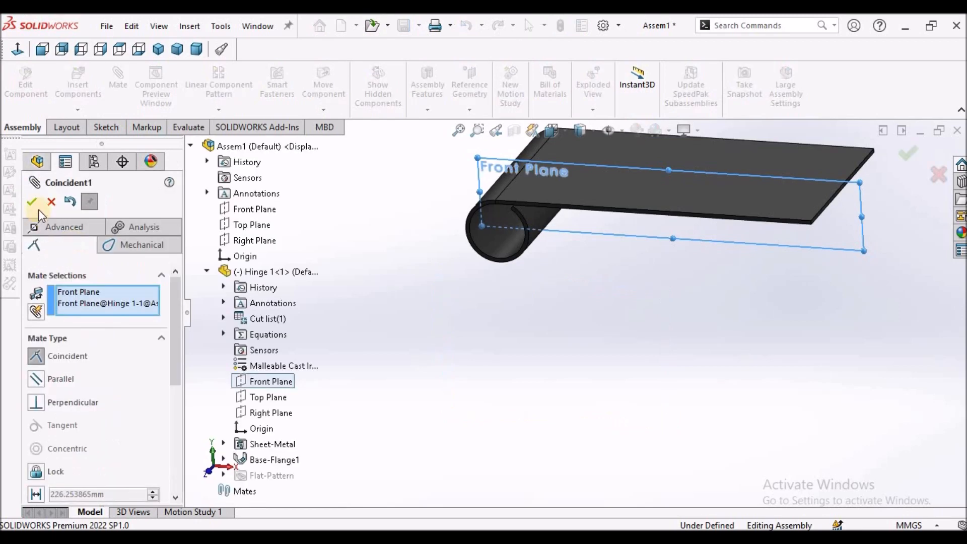
{"action": "left_click", "coordinate": [31, 202]}
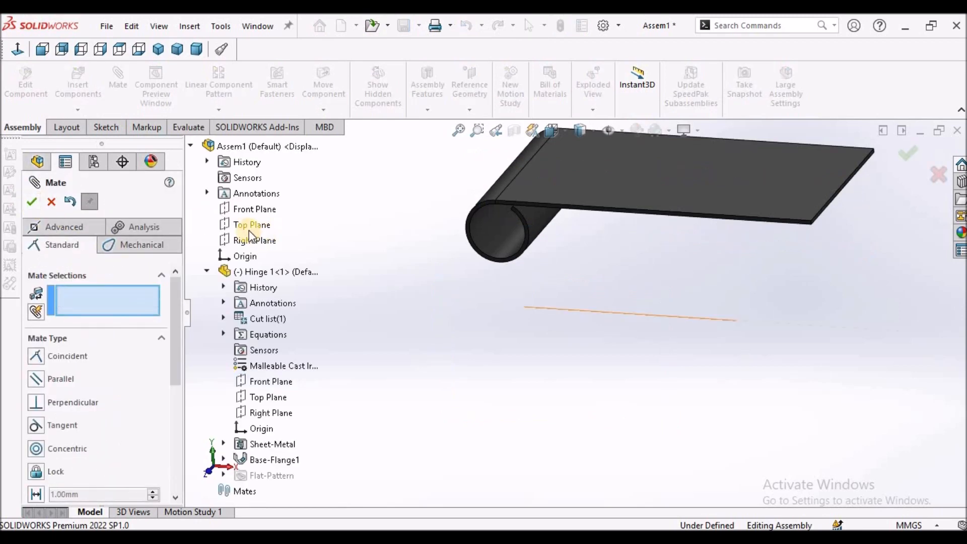
Step: Add coincident mates between the assembly's Top and Right Planes and Hinge 1's matching planes, and close the mate command
{"action": "left_click", "coordinate": [247, 225]}
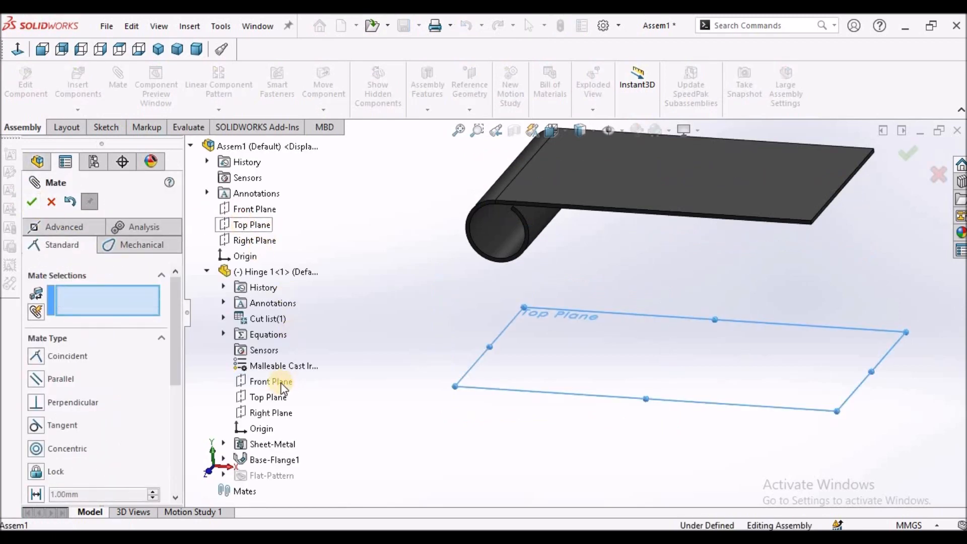
{"action": "left_click", "coordinate": [267, 398]}
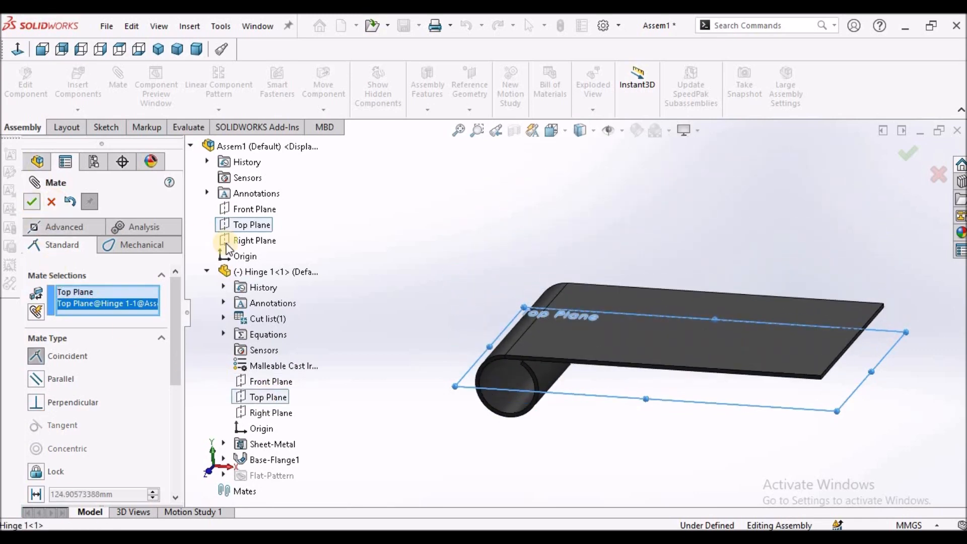
{"action": "left_click", "coordinate": [249, 241]}
{"action": "left_click", "coordinate": [272, 412]}
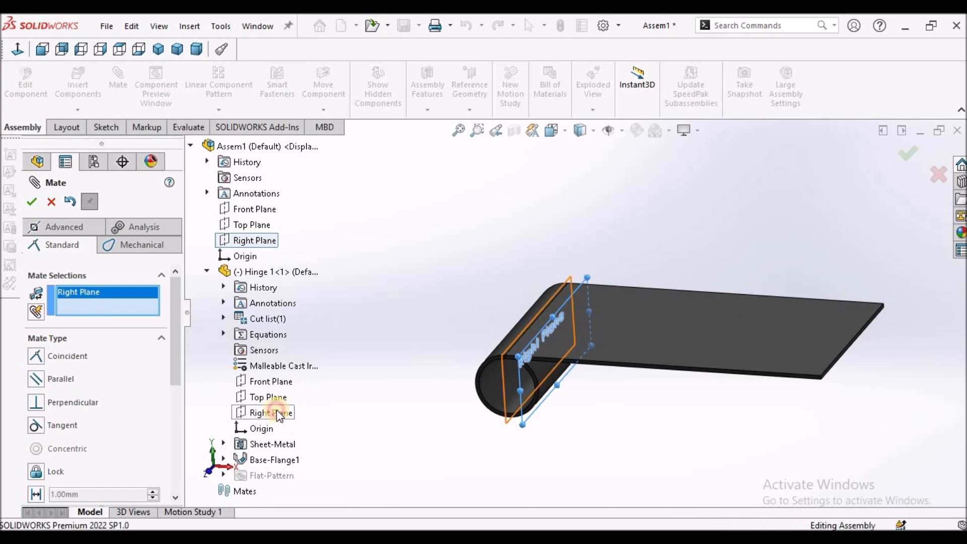
{"action": "left_click", "coordinate": [33, 202]}
{"action": "left_click", "coordinate": [53, 202]}
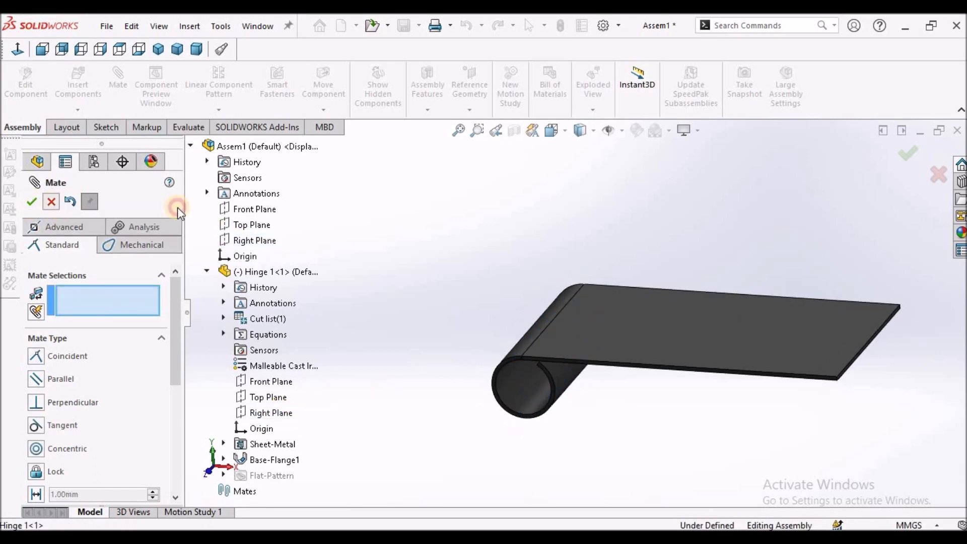
{"action": "left_click", "coordinate": [350, 209]}
Step: Edit the Hinge 1 component in the context of the assembly and expand its feature tree
{"action": "scroll", "coordinate": [470, 310], "scroll_direction": "up", "scroll_amount": 5}
{"action": "scroll", "coordinate": [752, 362], "scroll_direction": "down", "scroll_amount": 2}
{"action": "scroll", "coordinate": [561, 318], "scroll_direction": "down", "scroll_amount": 2}
{"action": "middle_click_drag", "start_coordinate": [536, 285], "coordinate": [533, 263]}
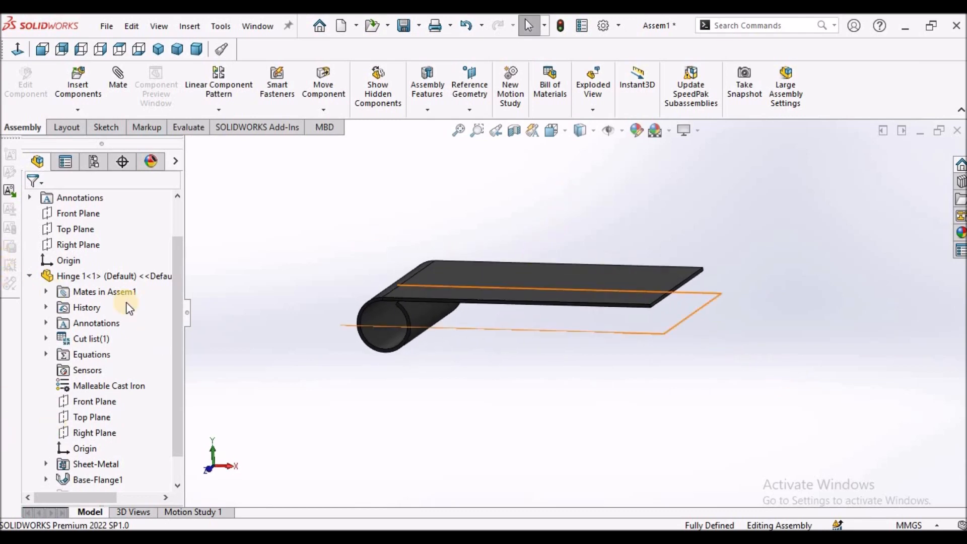
{"action": "left_click", "coordinate": [91, 275]}
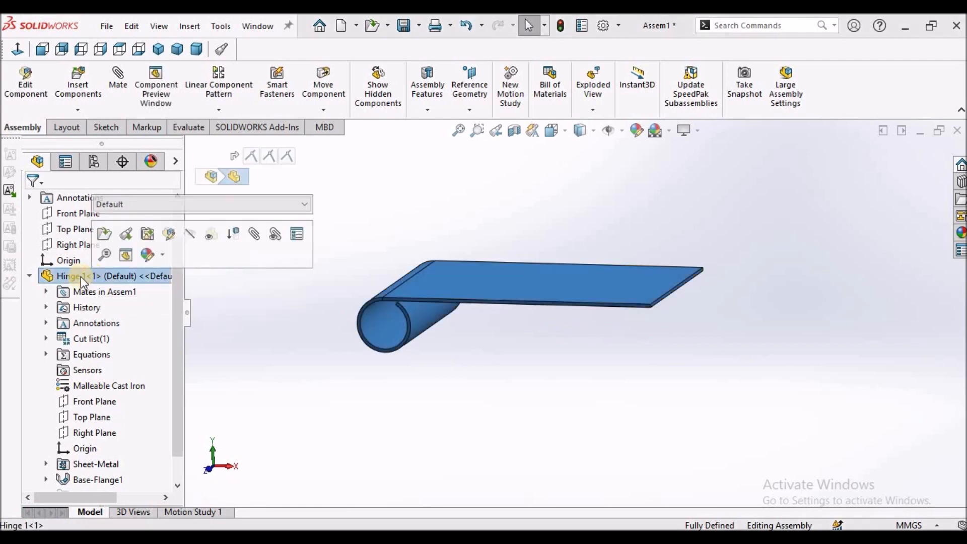
{"action": "left_click", "coordinate": [31, 274]}
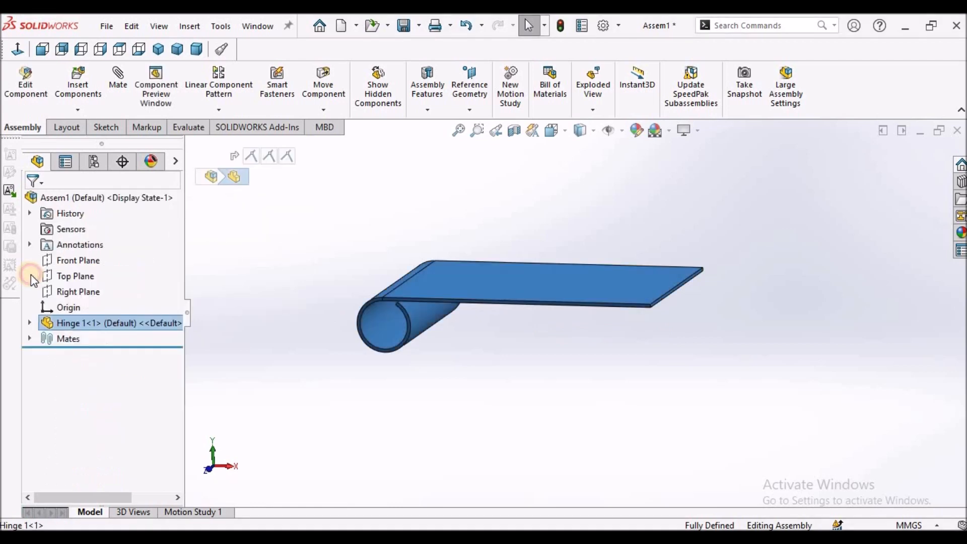
{"action": "right_click", "coordinate": [78, 323]}
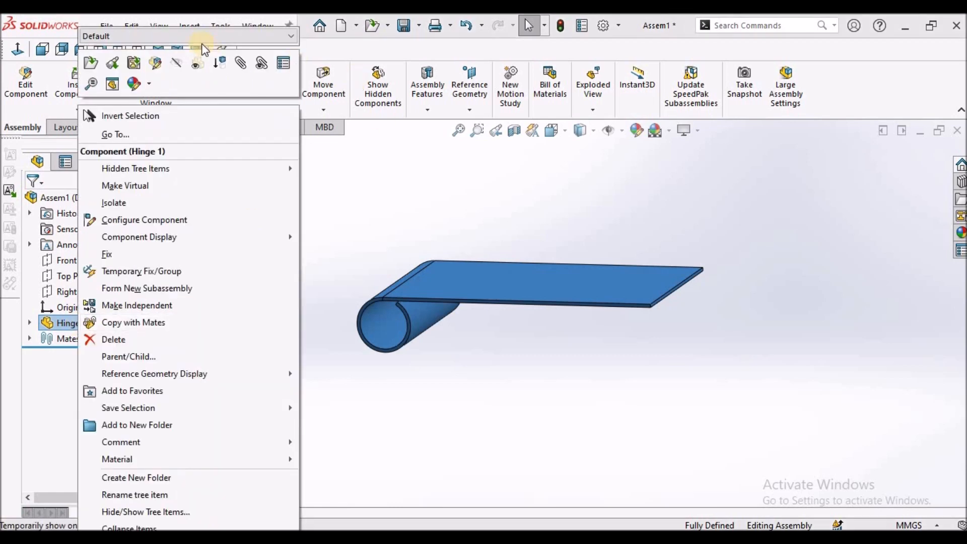
{"action": "left_click", "coordinate": [156, 64]}
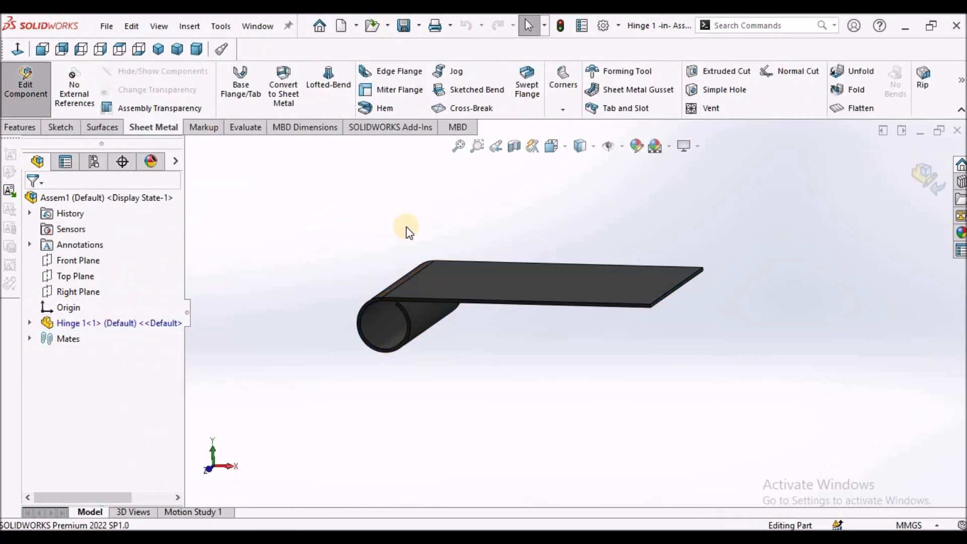
{"action": "left_click", "coordinate": [29, 323]}
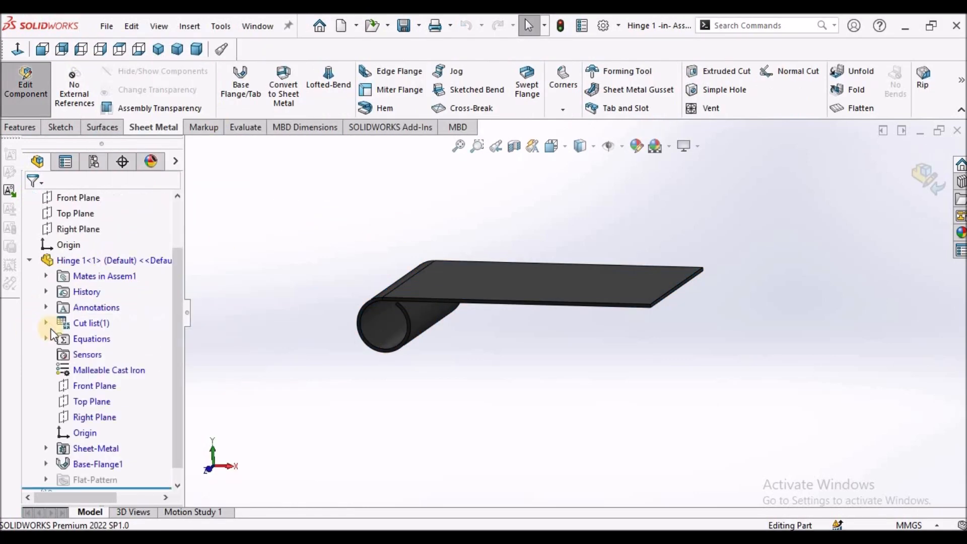
{"action": "left_click_drag", "start_coordinate": [176, 400], "coordinate": [176, 435]}
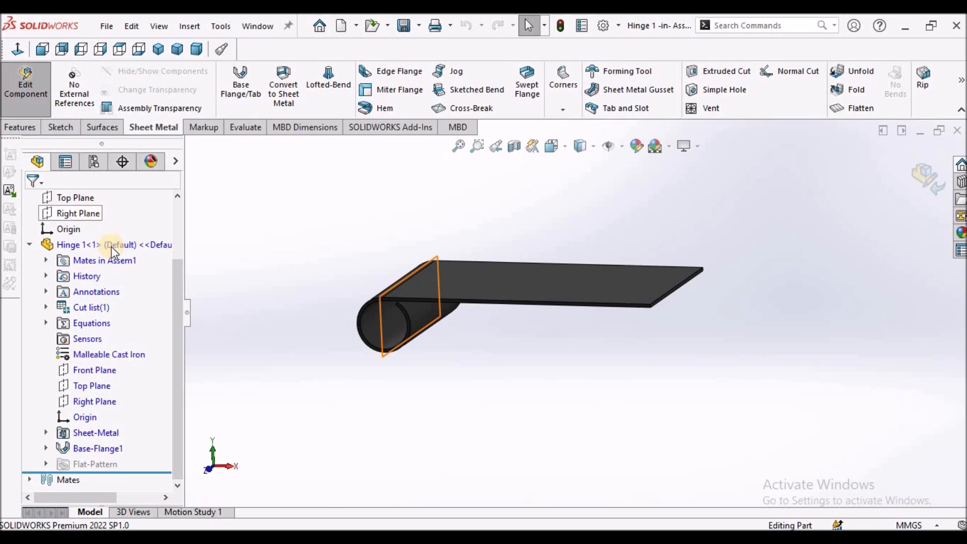
Step: Start a new sketch on the flat upper face of Hinge 1's base flange
{"action": "middle_click_drag", "start_coordinate": [477, 230], "coordinate": [557, 324]}
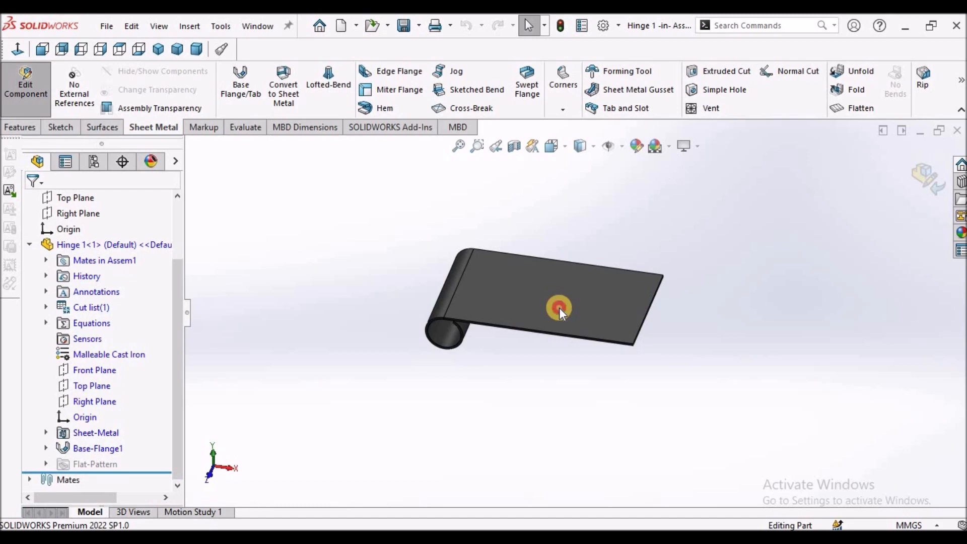
{"action": "left_click", "coordinate": [559, 307]}
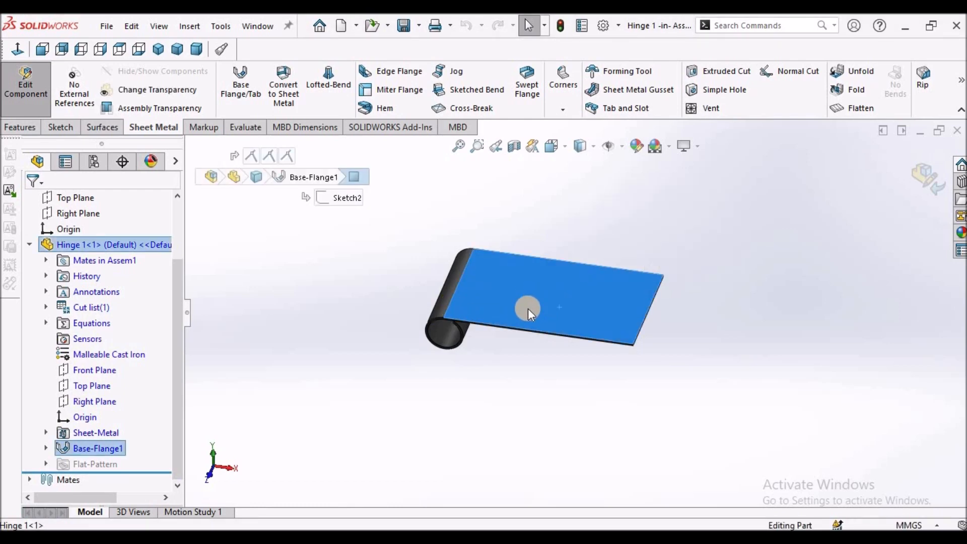
{"action": "left_click", "coordinate": [65, 126]}
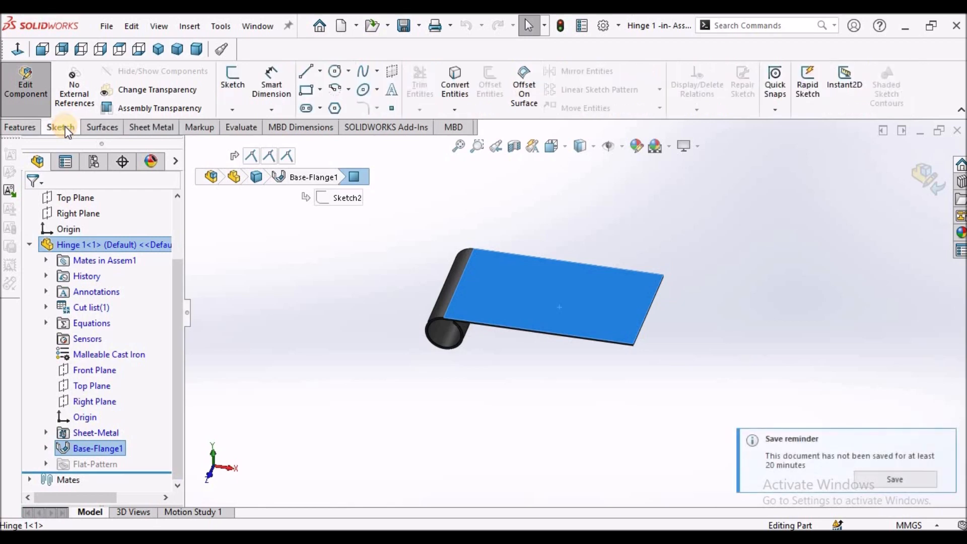
{"action": "left_click", "coordinate": [238, 85]}
{"action": "left_click", "coordinate": [311, 309]}
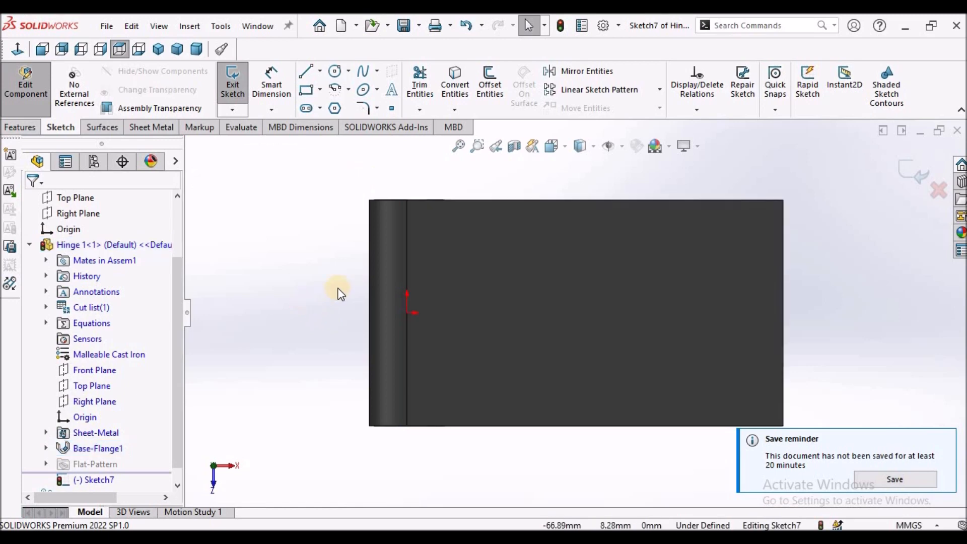
Step: Change the display style to Hidden Lines Removed, trying Wireframe first
{"action": "scroll", "coordinate": [586, 171], "scroll_direction": "up", "scroll_amount": 2}
{"action": "left_click", "coordinate": [594, 146]}
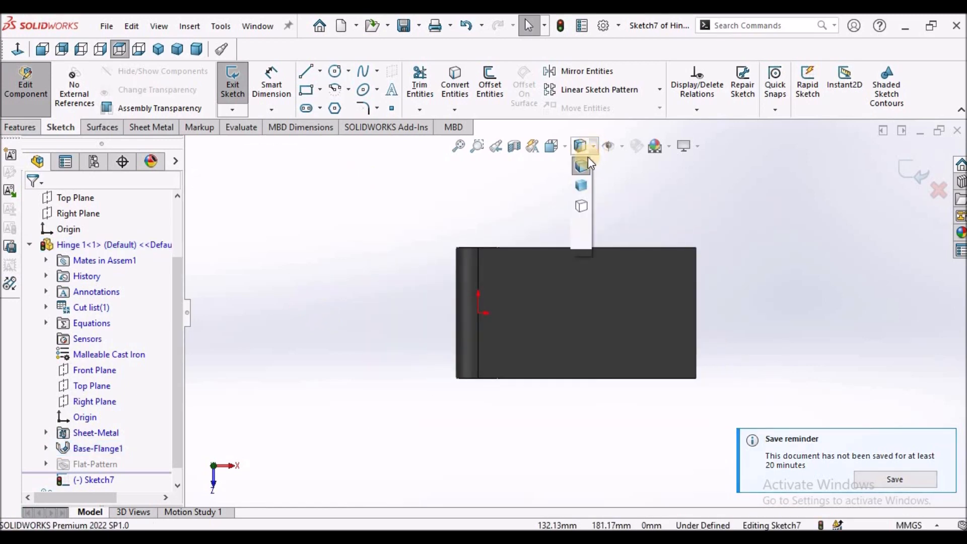
{"action": "left_click", "coordinate": [587, 249]}
{"action": "left_click", "coordinate": [723, 265]}
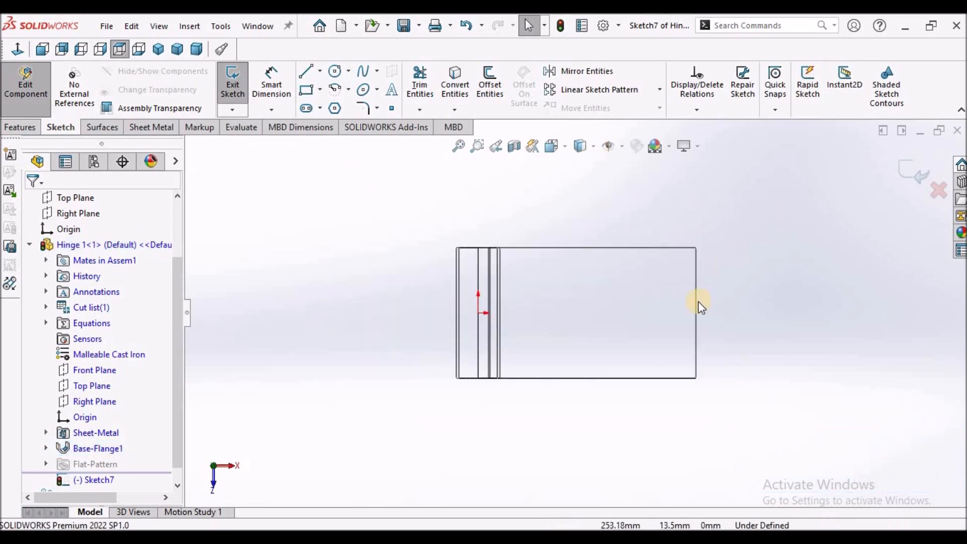
{"action": "left_click", "coordinate": [586, 145]}
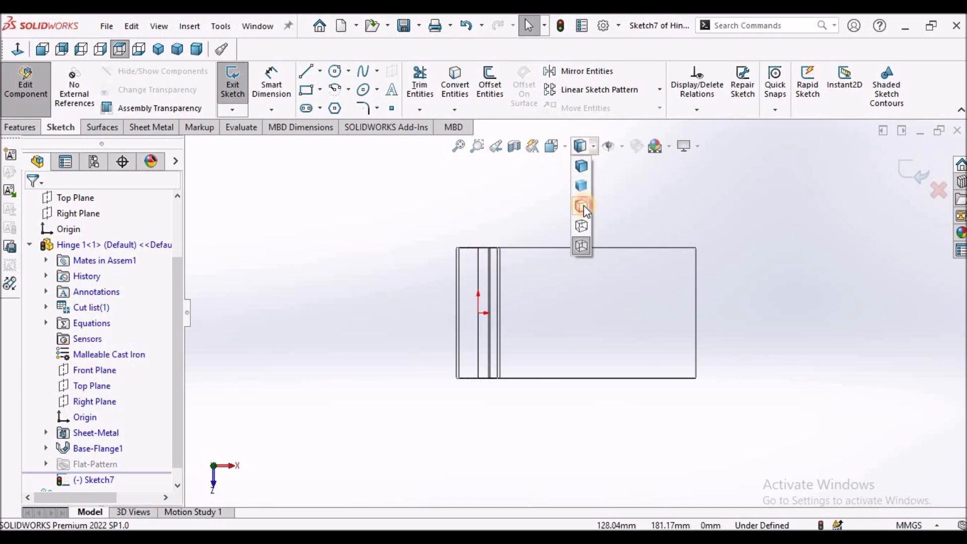
{"action": "left_click", "coordinate": [584, 210]}
{"action": "scroll", "coordinate": [696, 318], "scroll_direction": "down", "scroll_amount": 2}
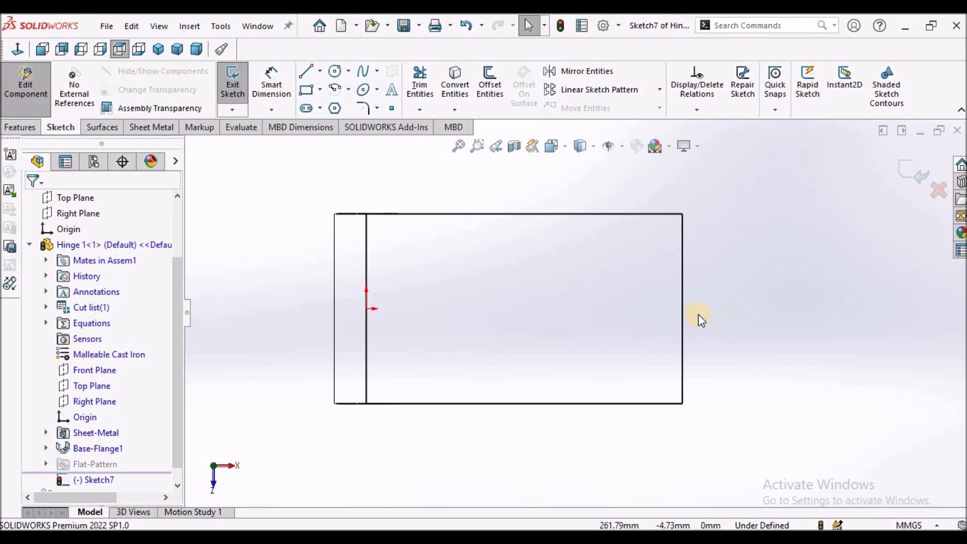
{"action": "scroll", "coordinate": [686, 298], "scroll_direction": "up", "scroll_amount": 1}
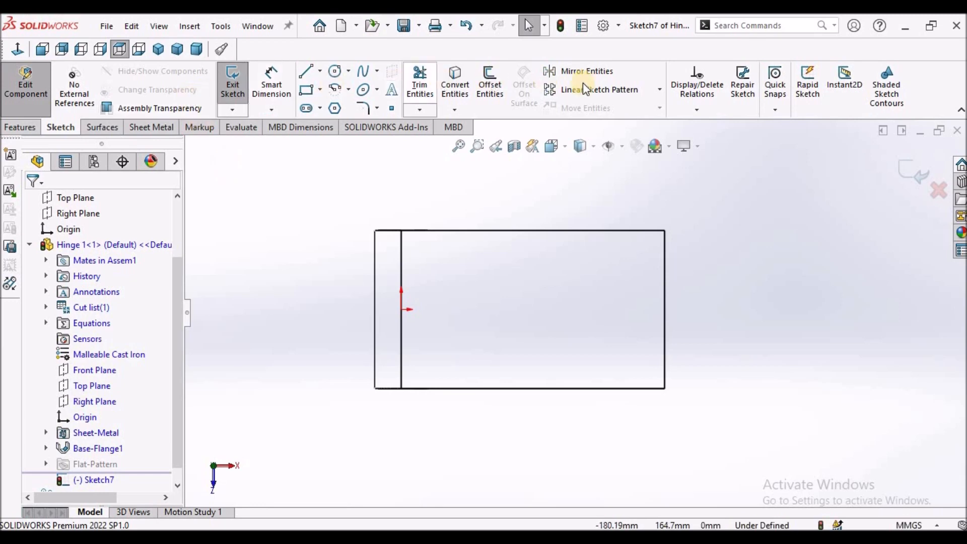
{"action": "left_click", "coordinate": [455, 87]}
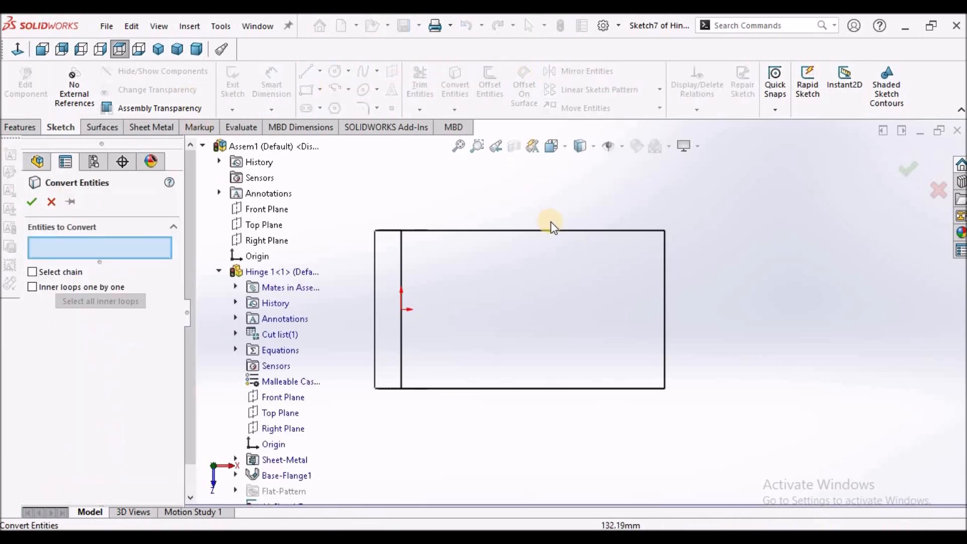
{"action": "left_click", "coordinate": [560, 231]}
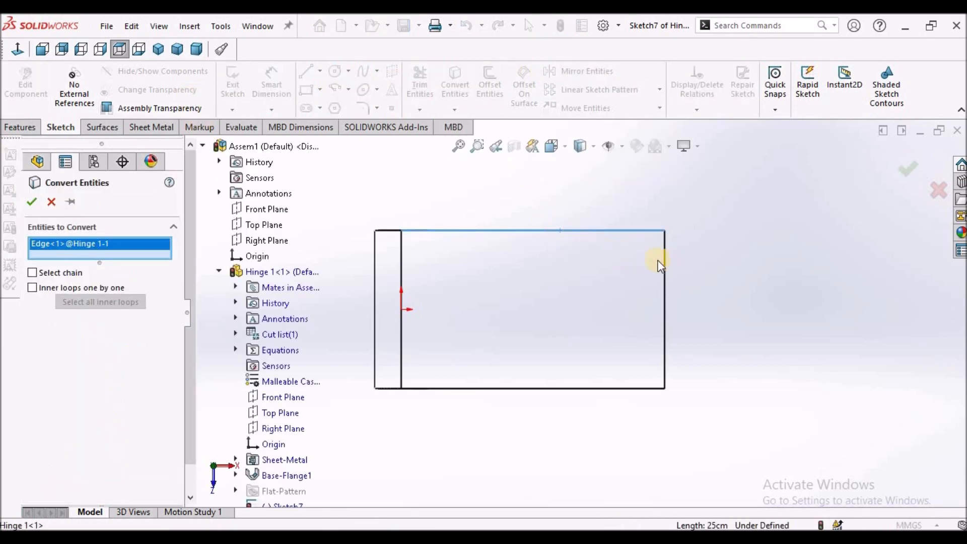
{"action": "left_click", "coordinate": [665, 273]}
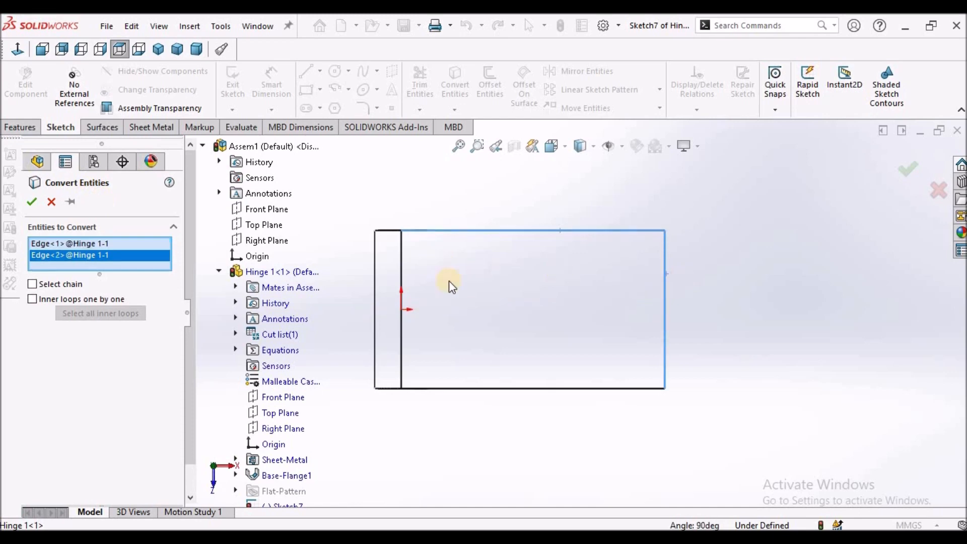
{"action": "left_click", "coordinate": [520, 388]}
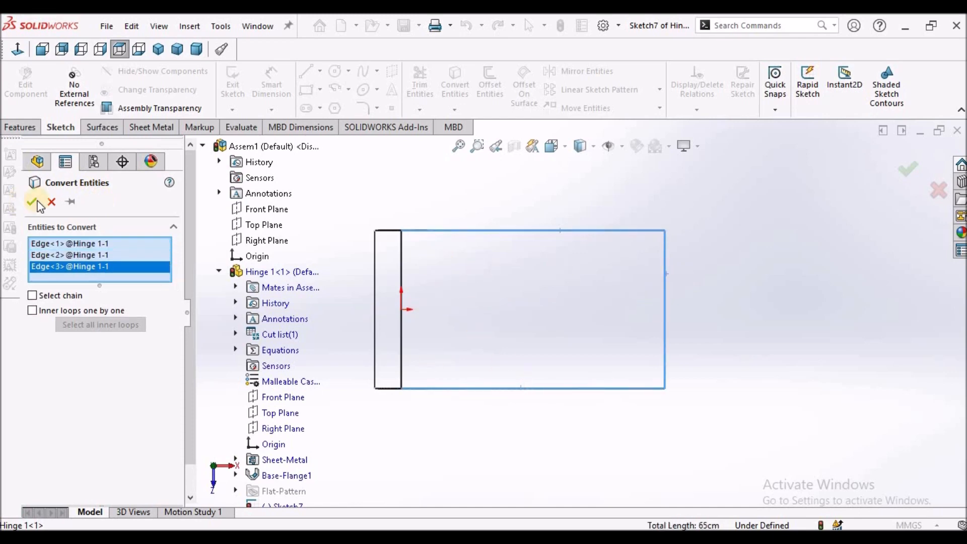
{"action": "left_click", "coordinate": [55, 202]}
Step: Offset the outline of the flat flange face outward by 5 mm with Offset Entities
{"action": "left_click", "coordinate": [487, 83]}
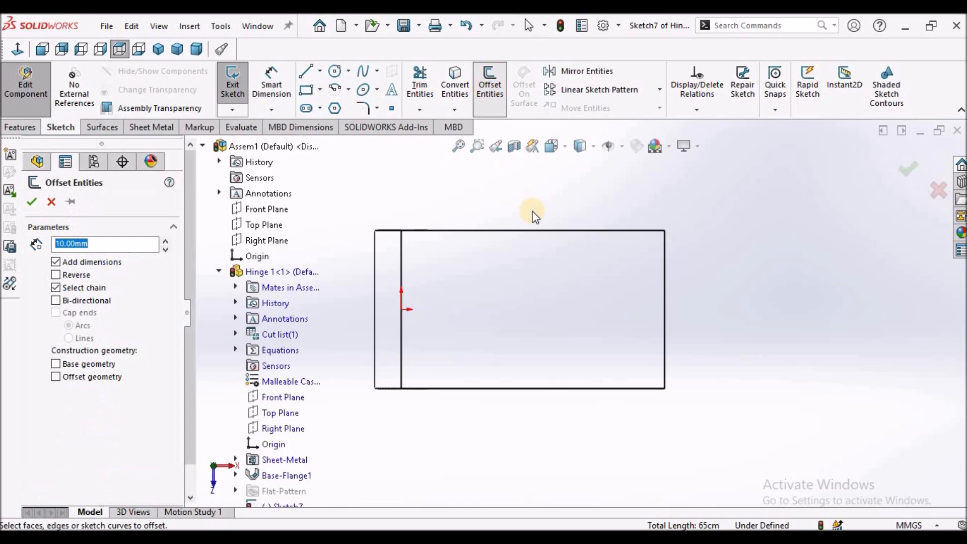
{"action": "left_click", "coordinate": [546, 230]}
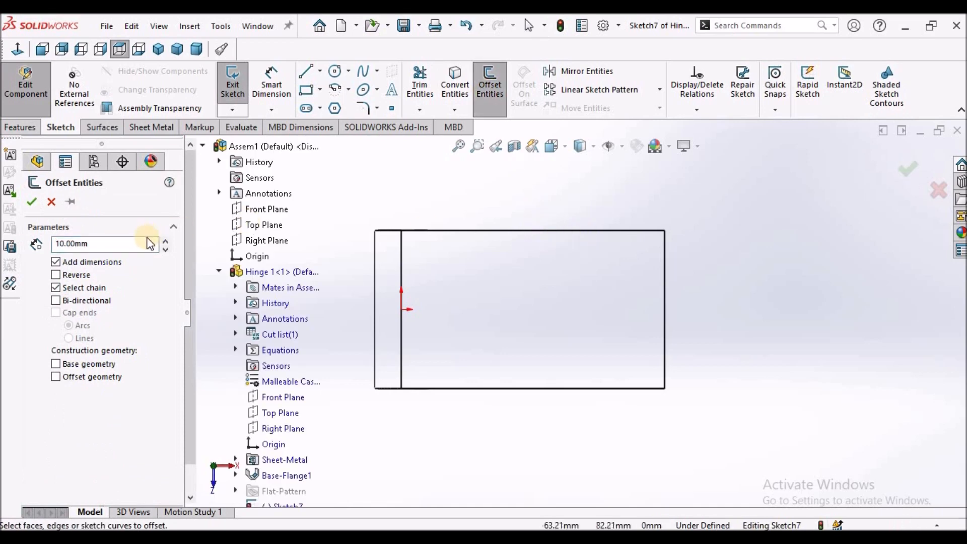
{"action": "left_click", "coordinate": [579, 233]}
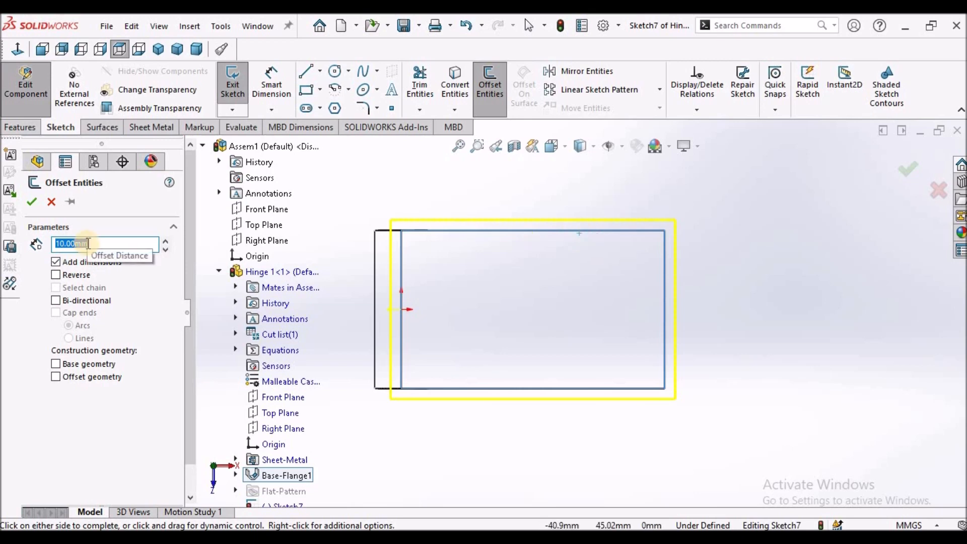
{"action": "type", "text": "5"}
{"action": "key", "text": "Return"}
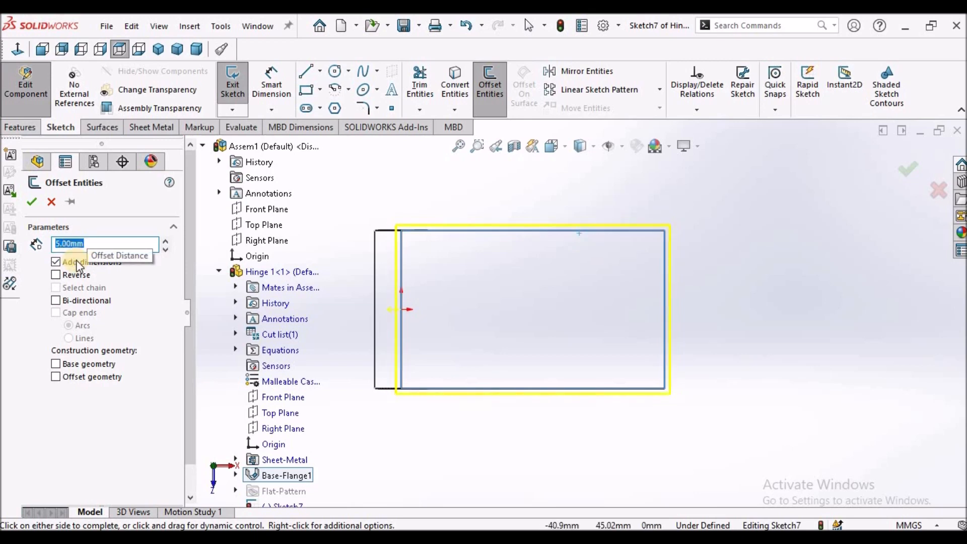
{"action": "left_click", "coordinate": [30, 197]}
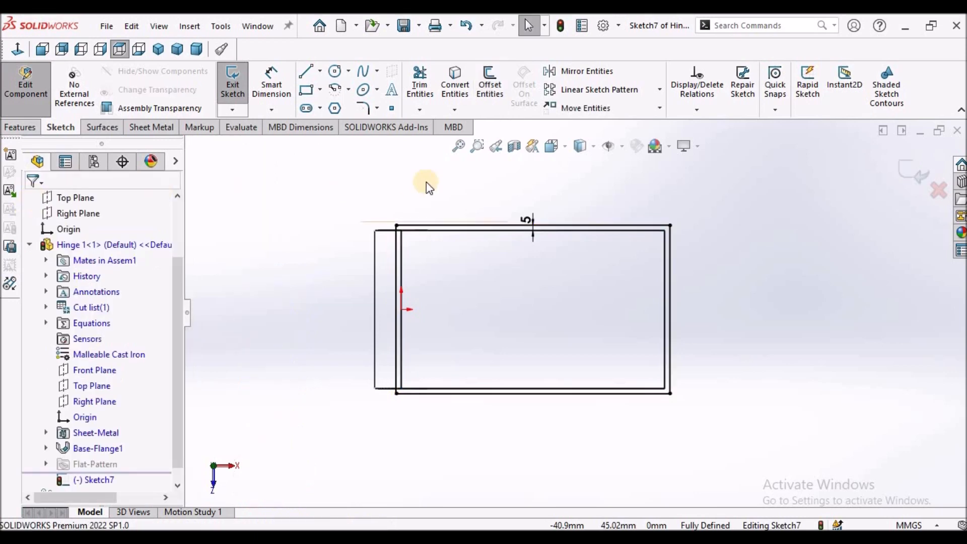
Step: Delete the offset line on the knuckle side and shorten the two long lines' open ends, the upper one to about 68 mm from the origin
{"action": "left_click", "coordinate": [396, 269]}
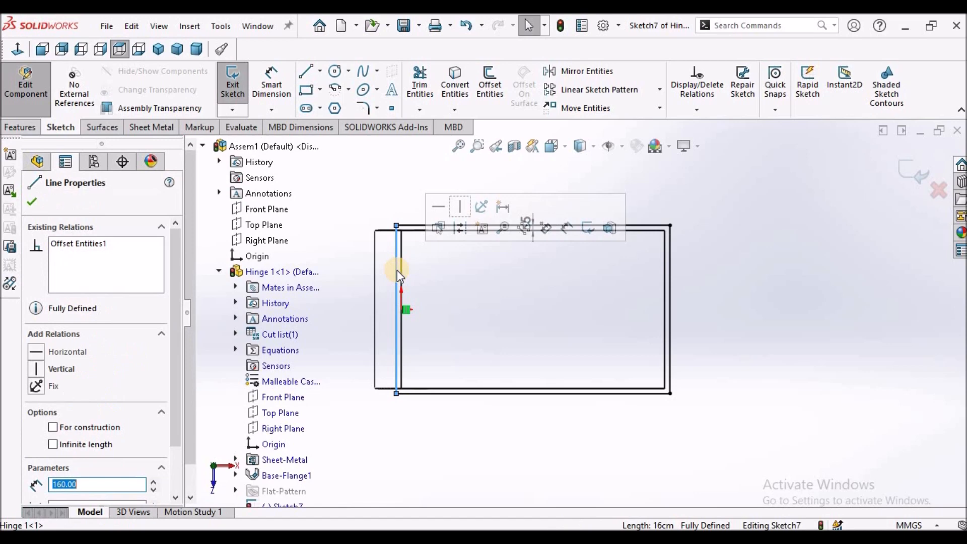
{"action": "key", "text": "Delete"}
{"action": "left_click", "coordinate": [540, 414]}
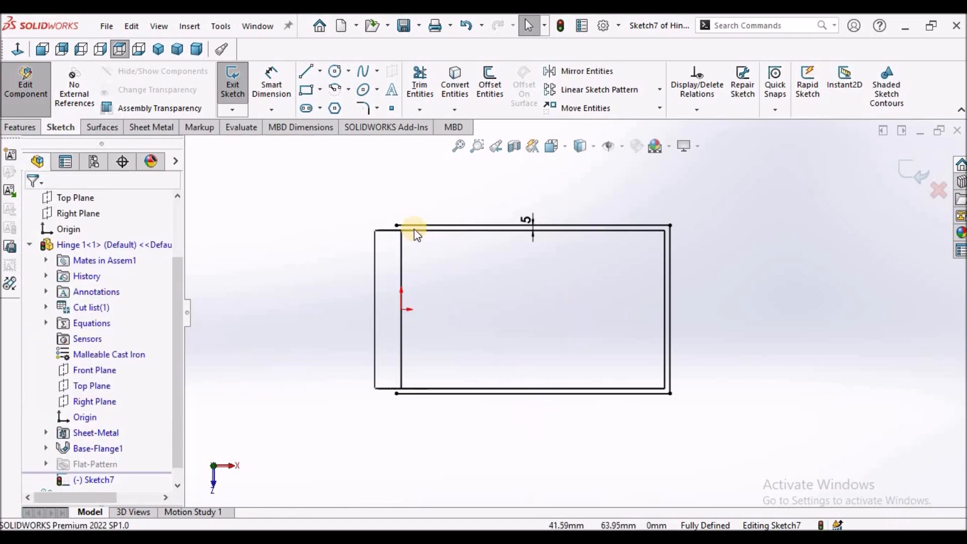
{"action": "left_click_drag", "start_coordinate": [396, 226], "coordinate": [473, 225]}
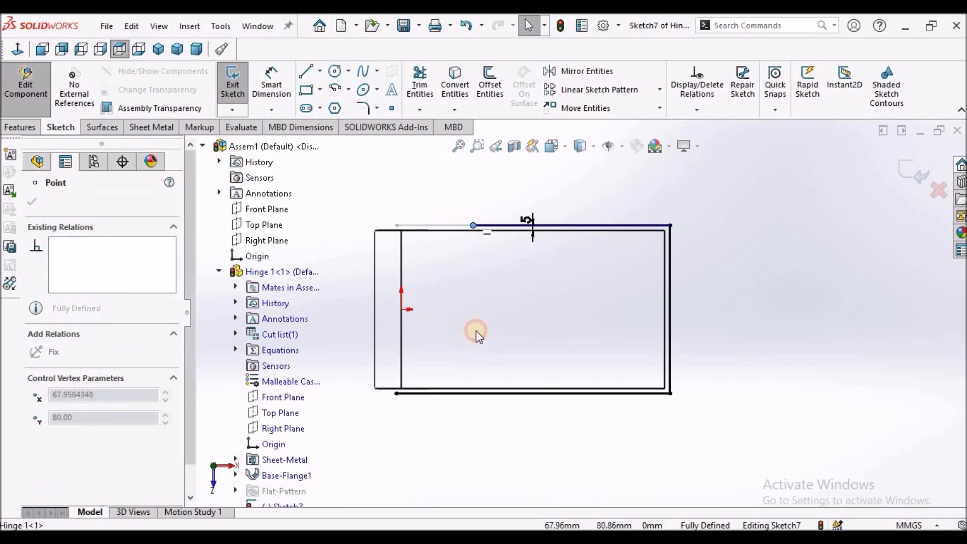
{"action": "left_click_drag", "start_coordinate": [397, 397], "coordinate": [478, 401]}
{"action": "left_click", "coordinate": [504, 434]}
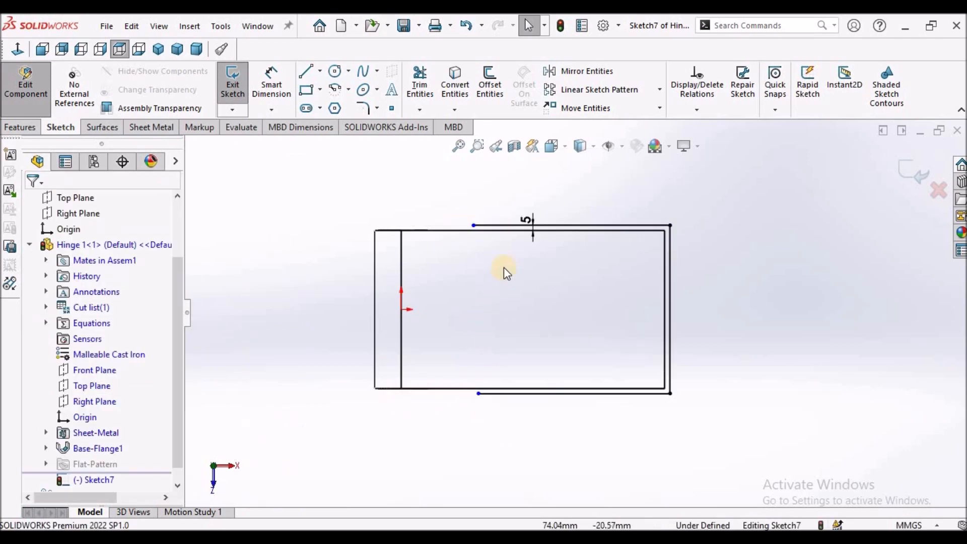
Step: Dimension the horizontal distance from the origin to the lower offset line's open end as 75 mm
{"action": "scroll", "coordinate": [503, 267], "scroll_direction": "down", "scroll_amount": 4}
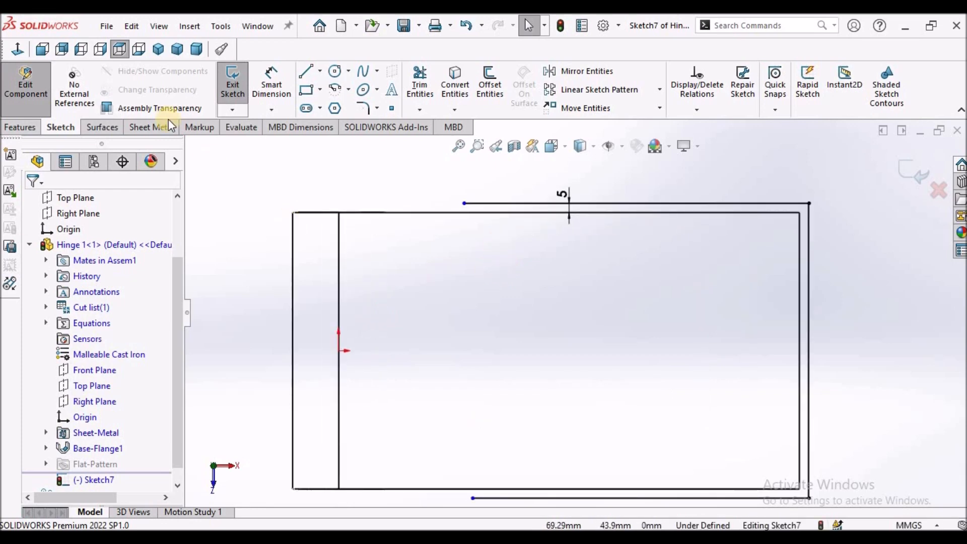
{"action": "left_click", "coordinate": [271, 83]}
{"action": "scroll", "coordinate": [440, 294], "scroll_direction": "up", "scroll_amount": 3}
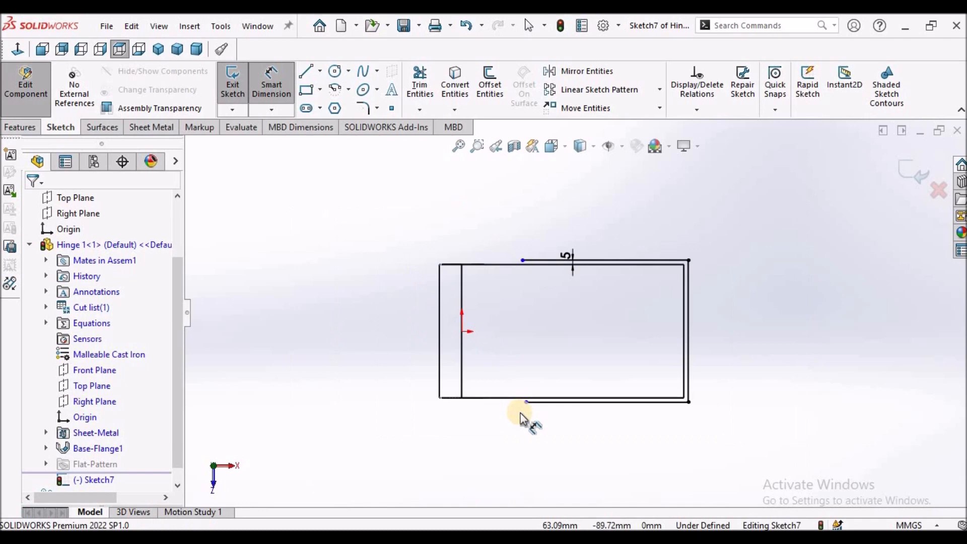
{"action": "scroll", "coordinate": [521, 412], "scroll_direction": "down", "scroll_amount": 1}
{"action": "left_click", "coordinate": [453, 309]}
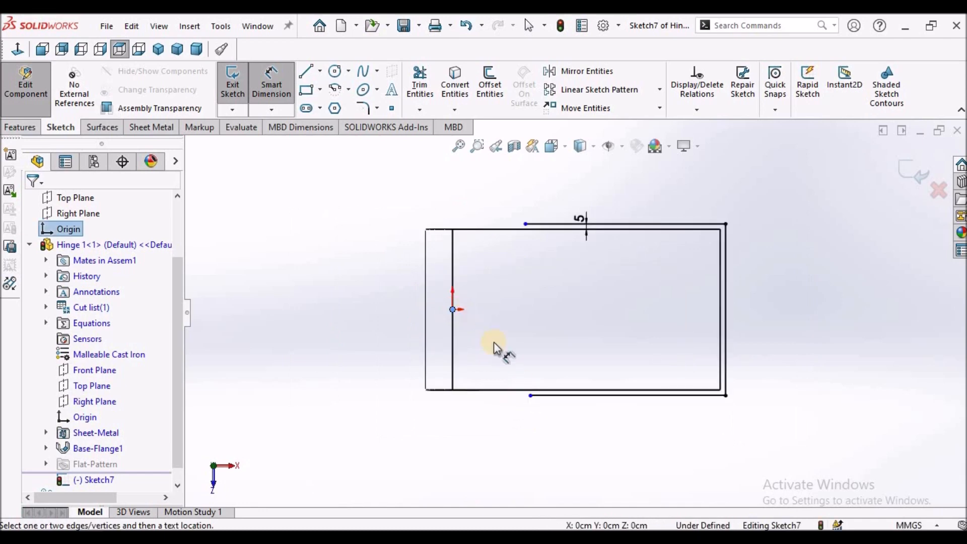
{"action": "left_click", "coordinate": [530, 398]}
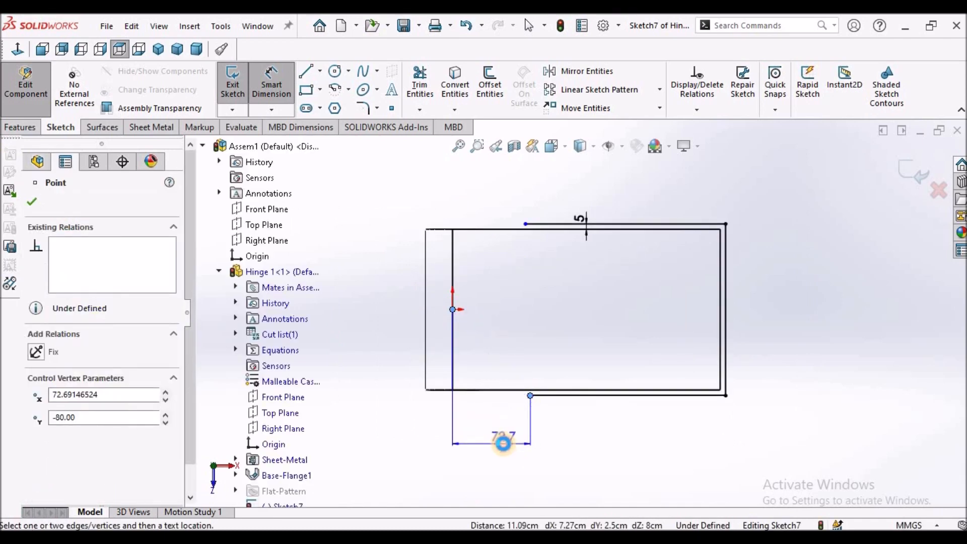
{"action": "left_click", "coordinate": [504, 443]}
{"action": "type", "text": "75"}
{"action": "key", "text": "Return"}
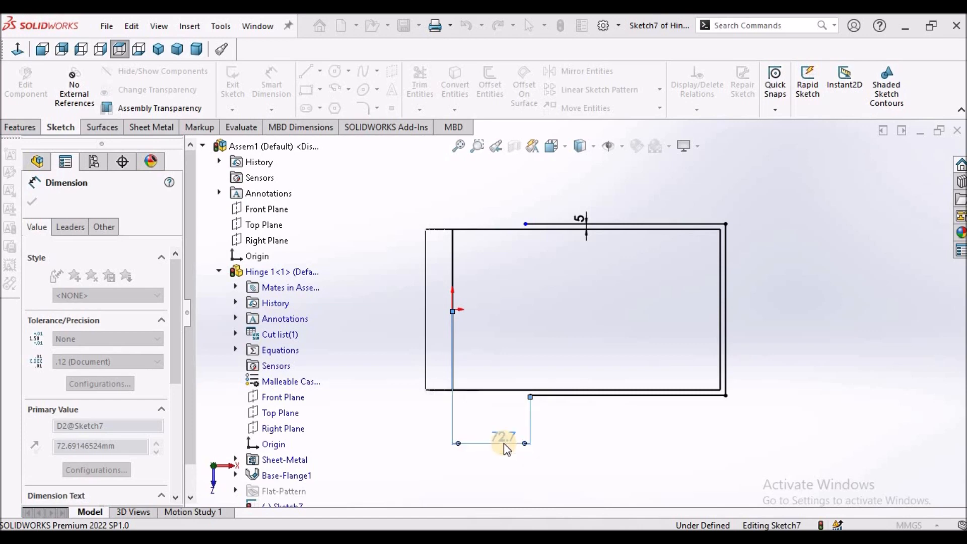
{"action": "left_click", "coordinate": [601, 443]}
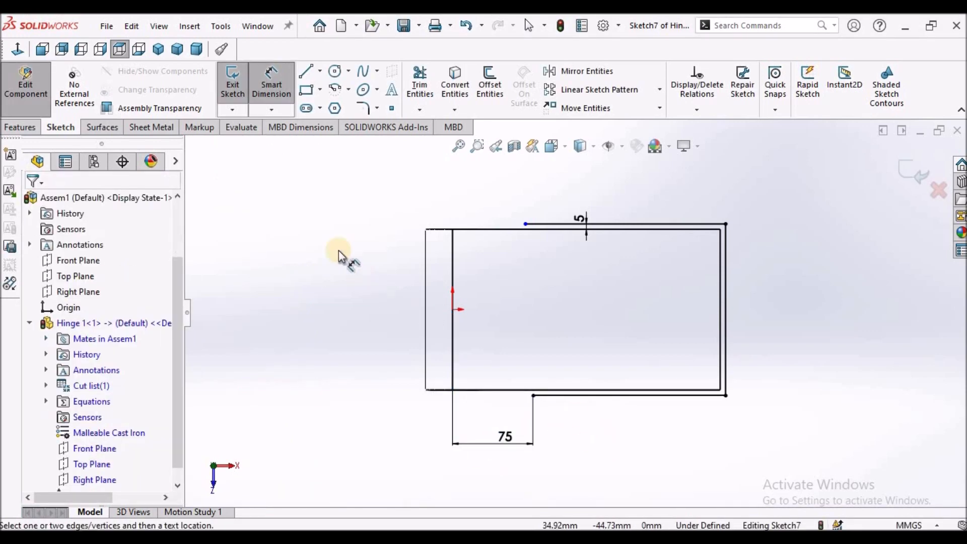
{"action": "right_click", "coordinate": [367, 277]}
{"action": "left_click", "coordinate": [352, 302]}
Step: Draw a short vertical line from the lower offset line's open end up to the flange edge
{"action": "scroll", "coordinate": [595, 388], "scroll_direction": "down", "scroll_amount": 3}
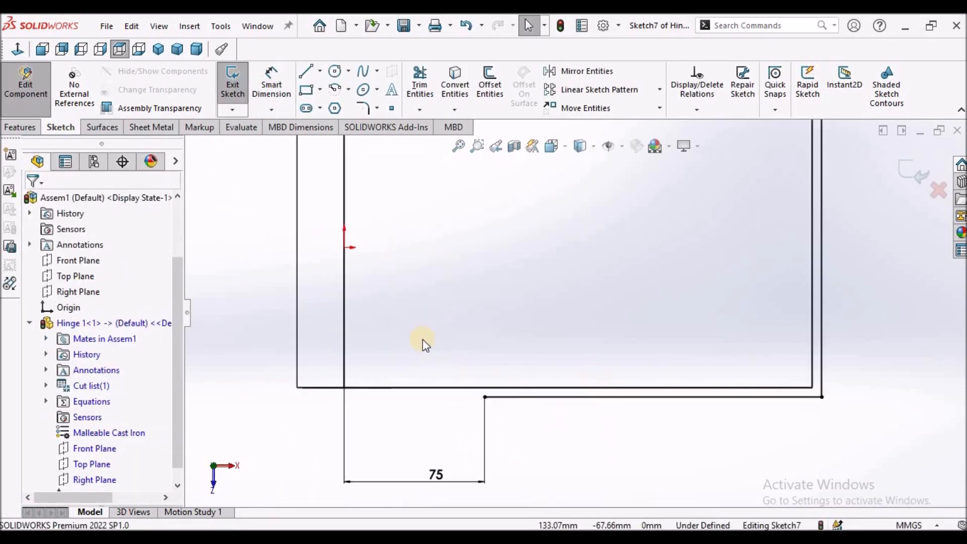
{"action": "left_click", "coordinate": [307, 75]}
{"action": "scroll", "coordinate": [499, 362], "scroll_direction": "down", "scroll_amount": 2}
{"action": "left_click", "coordinate": [477, 409]}
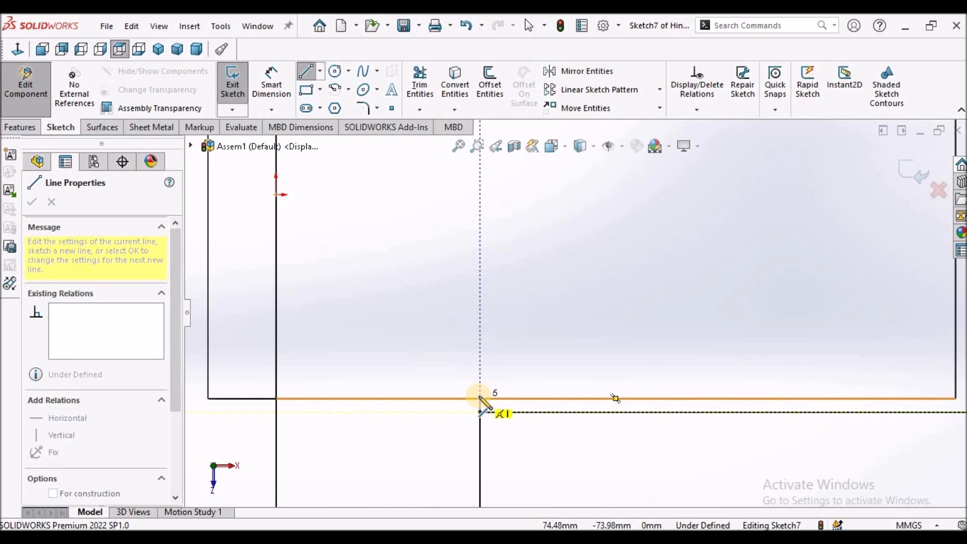
{"action": "right_click", "coordinate": [531, 443]}
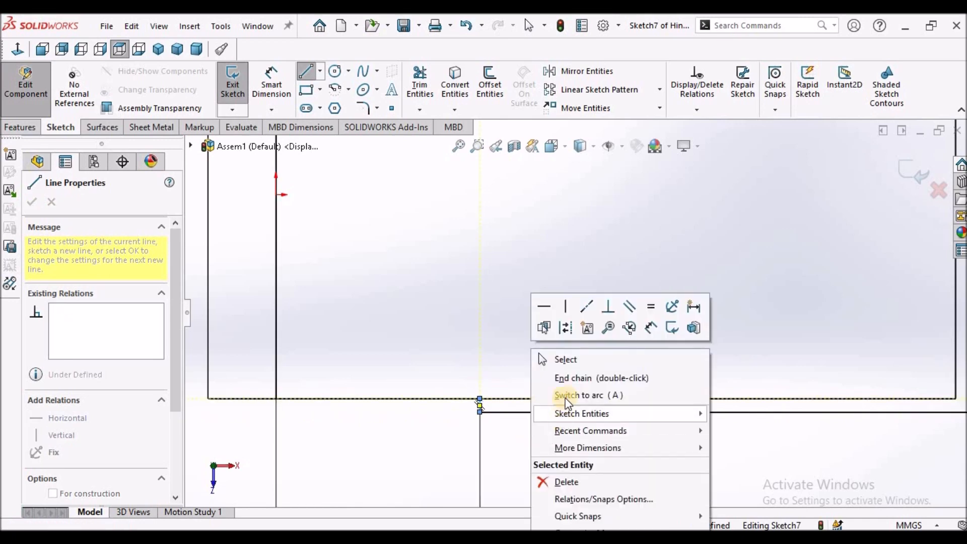
{"action": "left_click", "coordinate": [569, 379]}
{"action": "scroll", "coordinate": [529, 234], "scroll_direction": "up", "scroll_amount": 3}
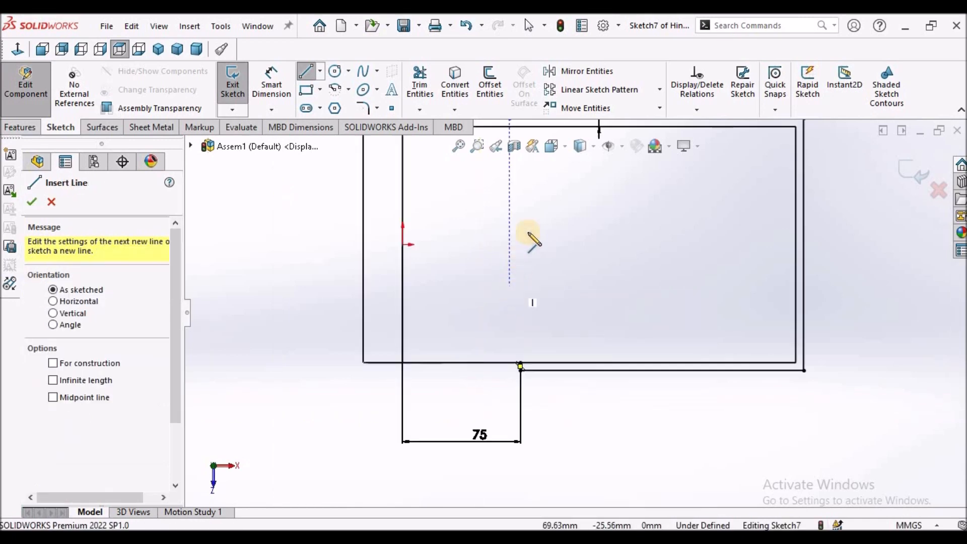
Step: Draw a short vertical line from the upper offset line's open end down to the flange edge
{"action": "scroll", "coordinate": [541, 212], "scroll_direction": "down", "scroll_amount": 3}
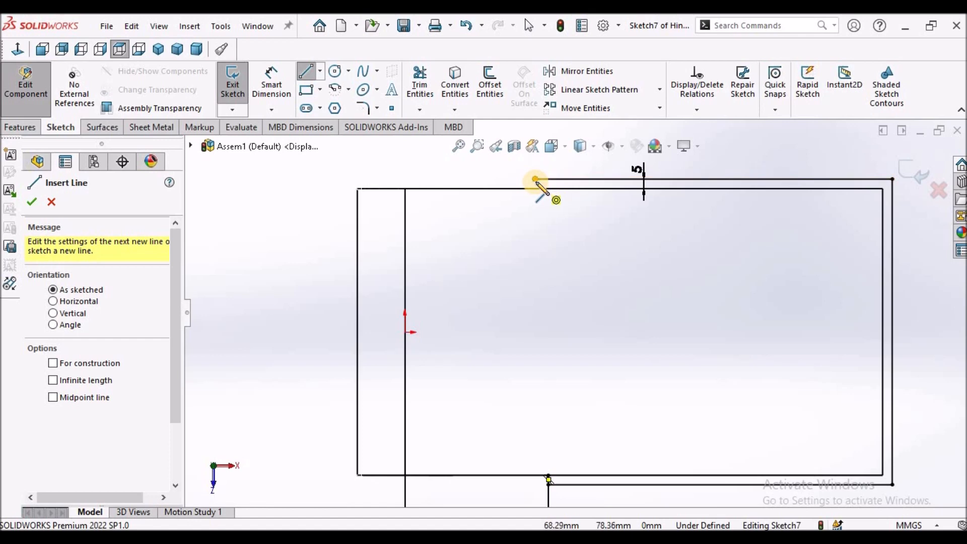
{"action": "left_click", "coordinate": [535, 179]}
{"action": "scroll", "coordinate": [536, 181], "scroll_direction": "down", "scroll_amount": 3}
{"action": "left_click", "coordinate": [539, 198]}
{"action": "right_click", "coordinate": [464, 194]}
{"action": "left_click", "coordinate": [491, 218]}
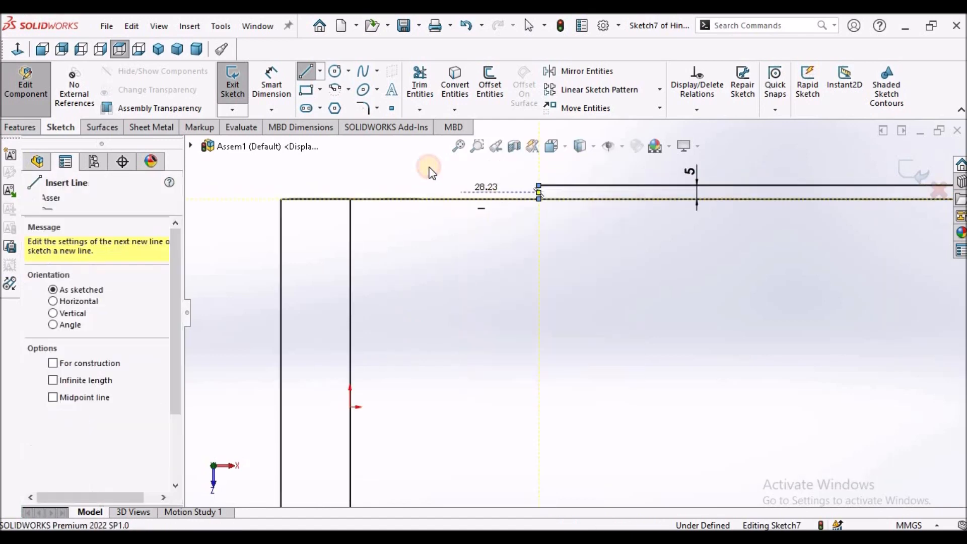
{"action": "key", "text": "Escape"}
Step: Apply a Vertical relation to the upper and lower short closing lines together
{"action": "scroll", "coordinate": [550, 195], "scroll_direction": "down", "scroll_amount": 2}
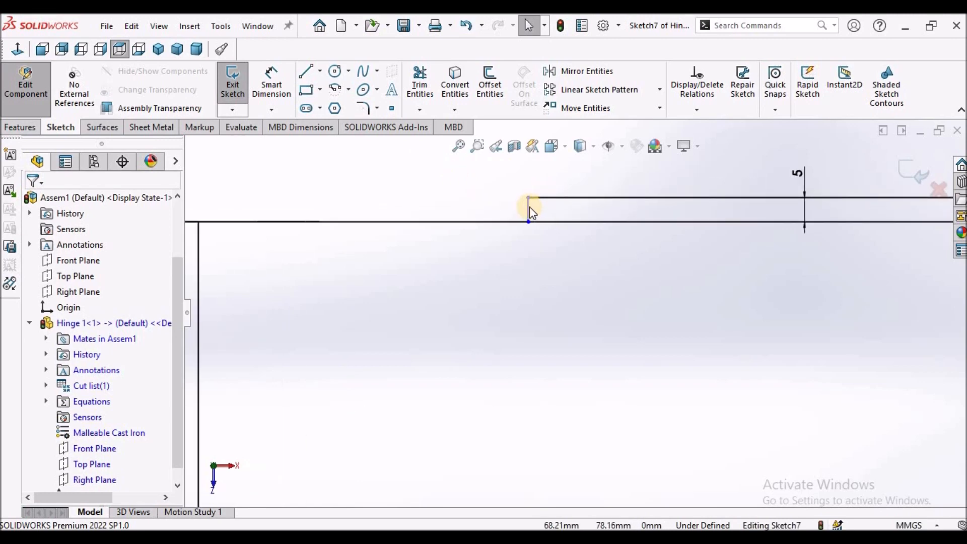
{"action": "left_click", "coordinate": [529, 206]}
{"action": "scroll", "coordinate": [556, 282], "scroll_direction": "up", "scroll_amount": 5}
{"action": "scroll", "coordinate": [578, 397], "scroll_direction": "down", "scroll_amount": 6}
{"action": "scroll", "coordinate": [568, 272], "scroll_direction": "down", "scroll_amount": 3}
{"action": "left_click", "coordinate": [563, 283], "text": "ctrl"}
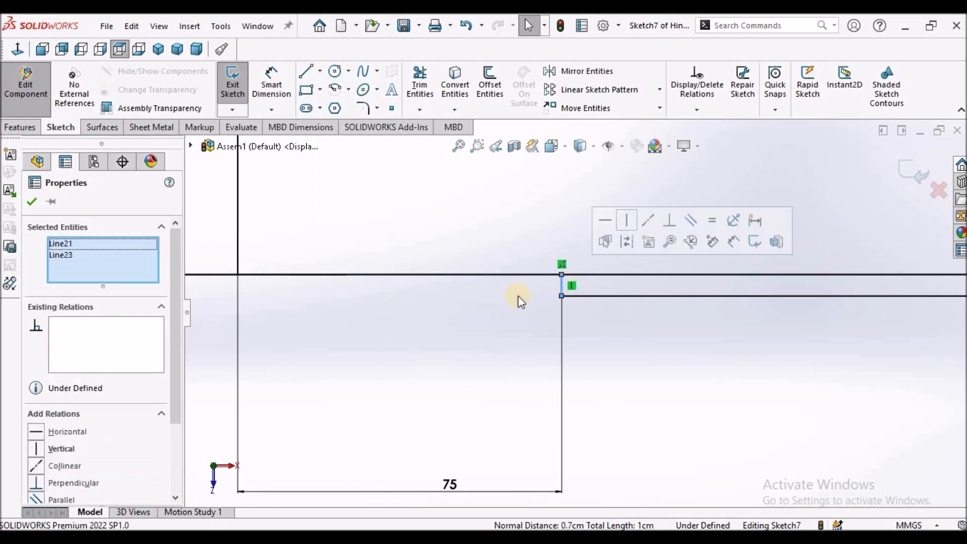
{"action": "left_click", "coordinate": [35, 448]}
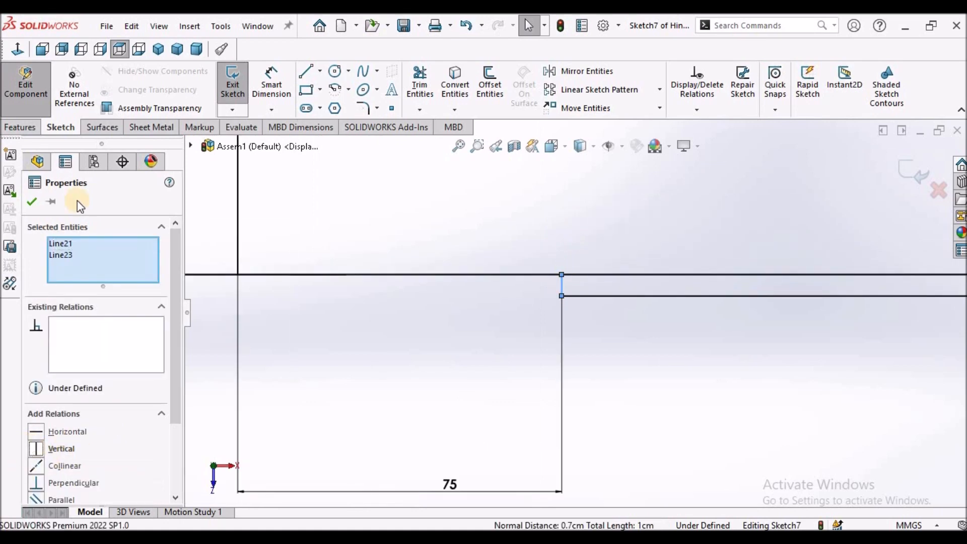
{"action": "left_click", "coordinate": [29, 199]}
Step: Move the upper short closing line along the flange edge to about 71.5 mm from the origin
{"action": "scroll", "coordinate": [607, 346], "scroll_direction": "up", "scroll_amount": 5}
{"action": "scroll", "coordinate": [581, 246], "scroll_direction": "down", "scroll_amount": 3}
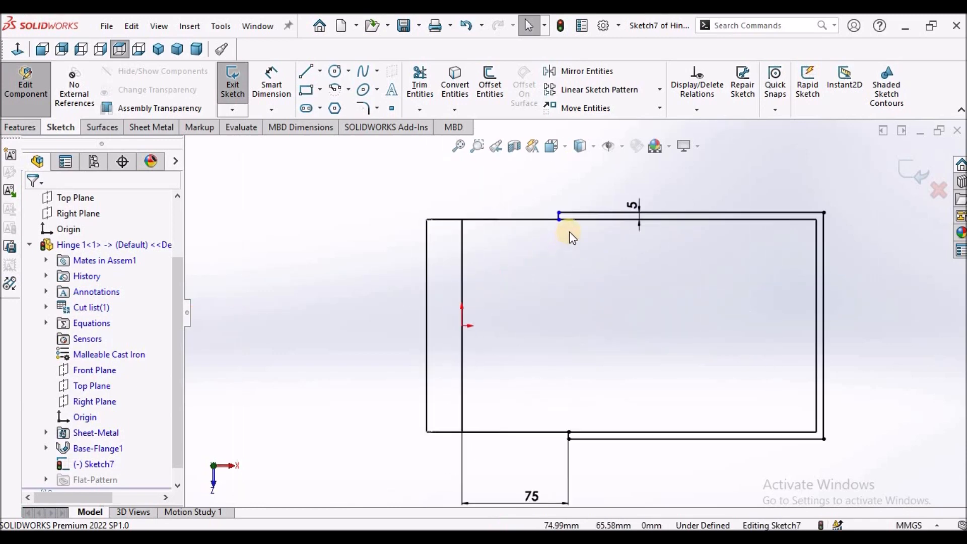
{"action": "scroll", "coordinate": [569, 232], "scroll_direction": "down", "scroll_amount": 1}
{"action": "mouse_move", "coordinate": [556, 220]}
{"action": "left_mouse_down"}
{"action": "mouse_move", "coordinate": [584, 225]}
{"action": "mouse_move", "coordinate": [563, 225]}
{"action": "left_mouse_up"}
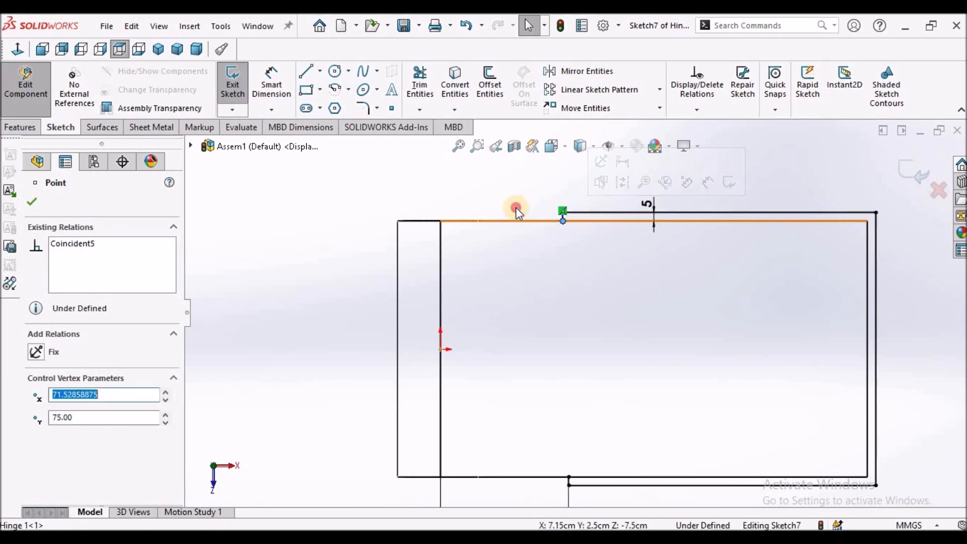
{"action": "left_click", "coordinate": [598, 249]}
{"action": "left_click", "coordinate": [563, 222]}
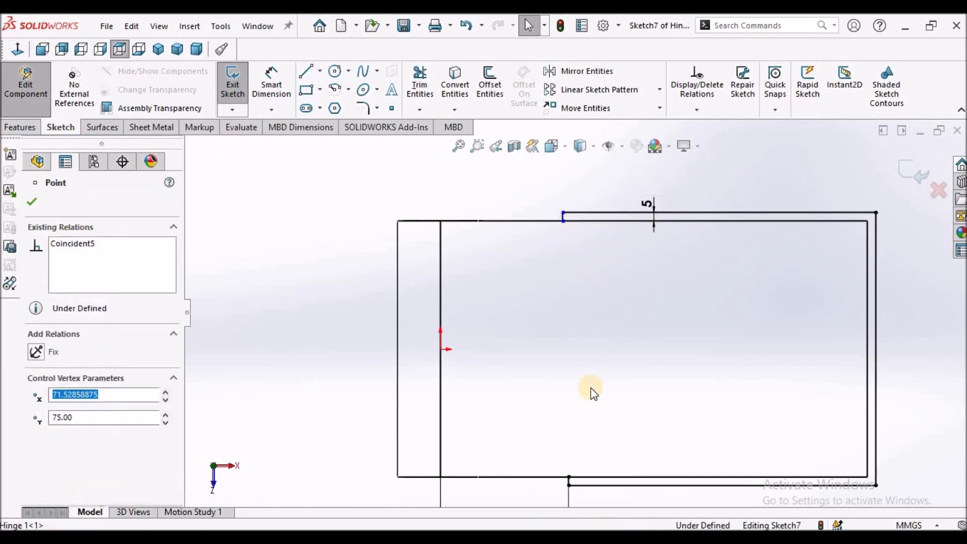
{"action": "left_click", "coordinate": [466, 174]}
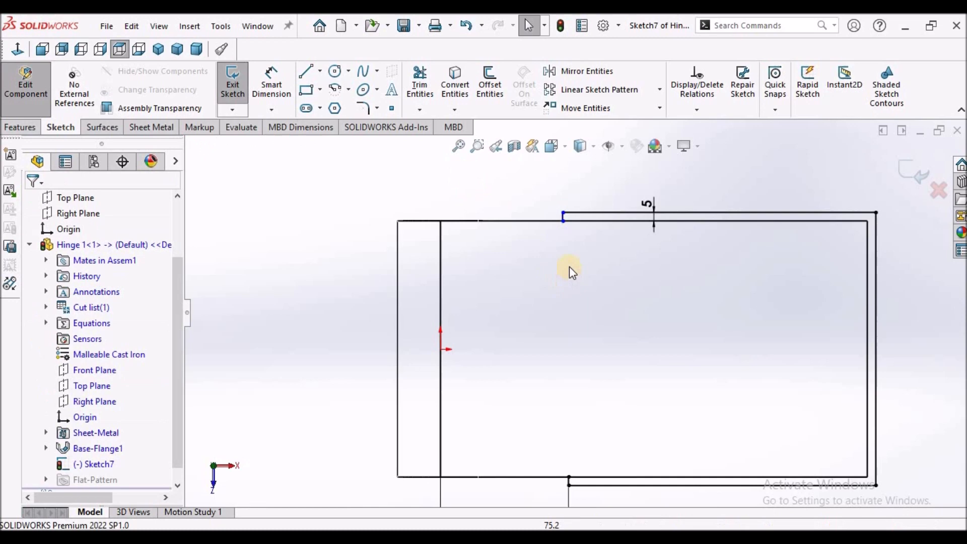
Step: Make the upper short closing line collinear with the lower one
{"action": "scroll", "coordinate": [569, 262], "scroll_direction": "down", "scroll_amount": 3}
{"action": "left_click", "coordinate": [557, 178]}
{"action": "scroll", "coordinate": [581, 394], "scroll_direction": "up", "scroll_amount": 4}
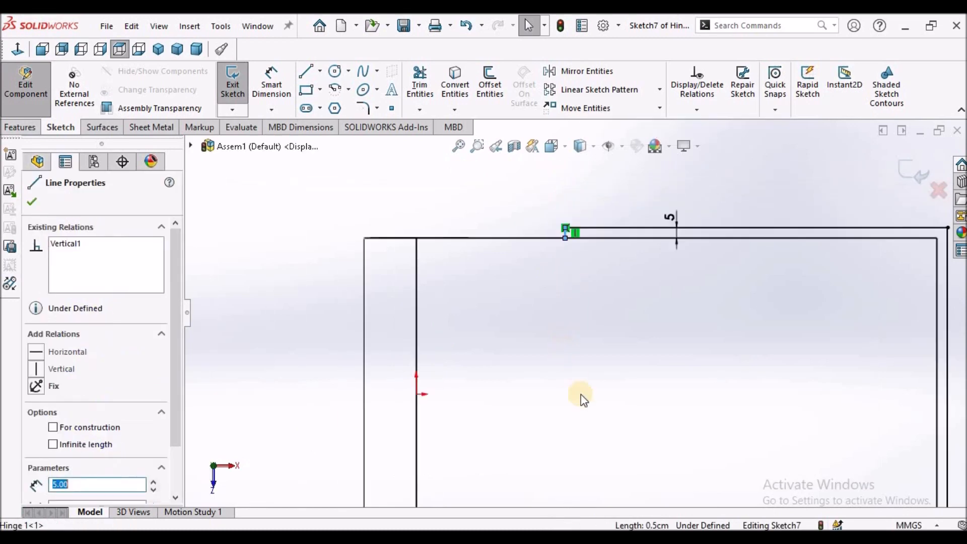
{"action": "scroll", "coordinate": [566, 402], "scroll_direction": "down", "scroll_amount": 2}
{"action": "scroll", "coordinate": [568, 402], "scroll_direction": "down", "scroll_amount": 4}
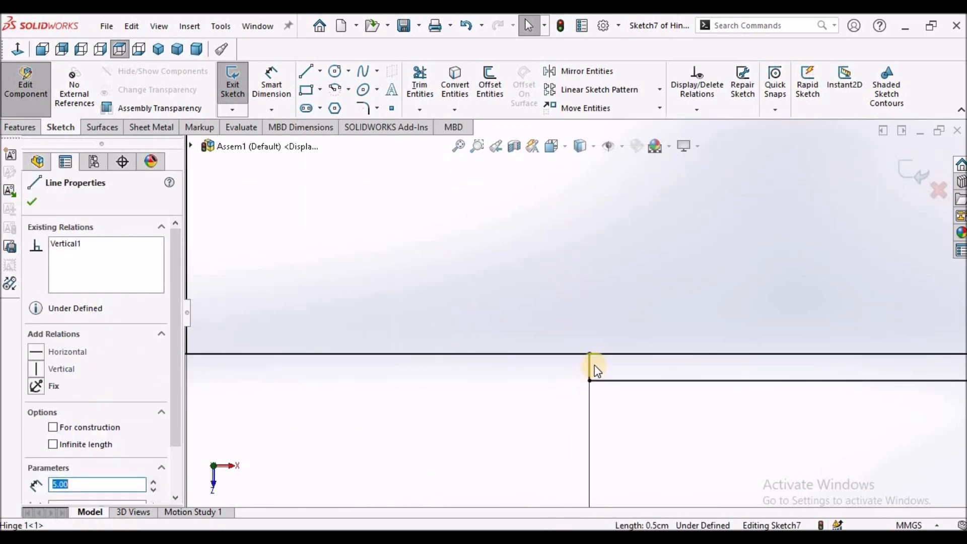
{"action": "left_click", "coordinate": [591, 366], "text": "ctrl"}
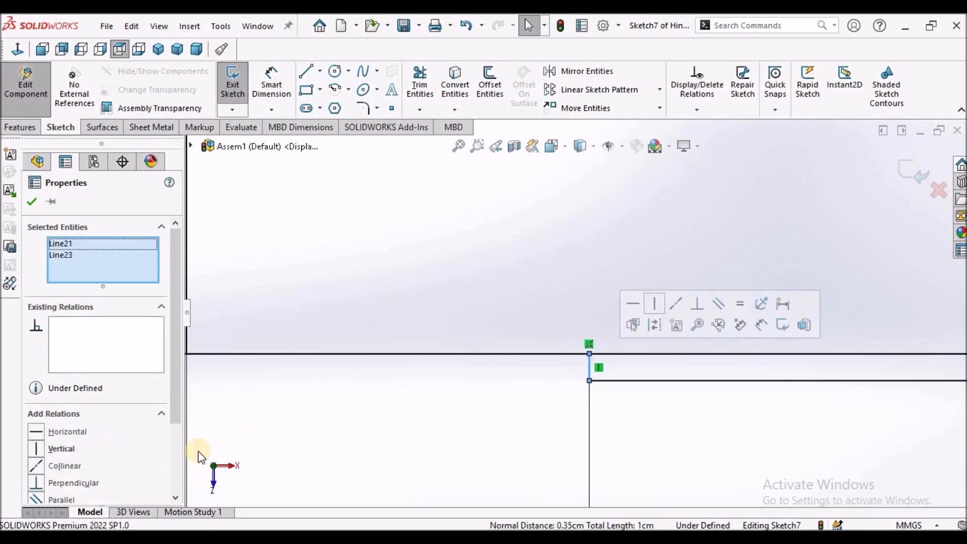
{"action": "left_click", "coordinate": [39, 465]}
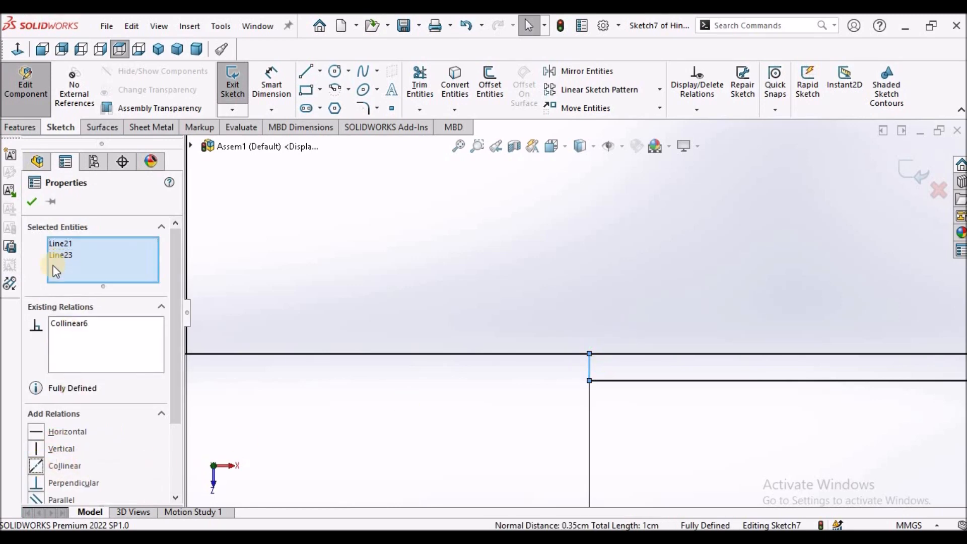
{"action": "left_click", "coordinate": [520, 359]}
{"action": "scroll", "coordinate": [619, 395], "scroll_direction": "up", "scroll_amount": 8}
{"action": "scroll", "coordinate": [595, 289], "scroll_direction": "down", "scroll_amount": 8}
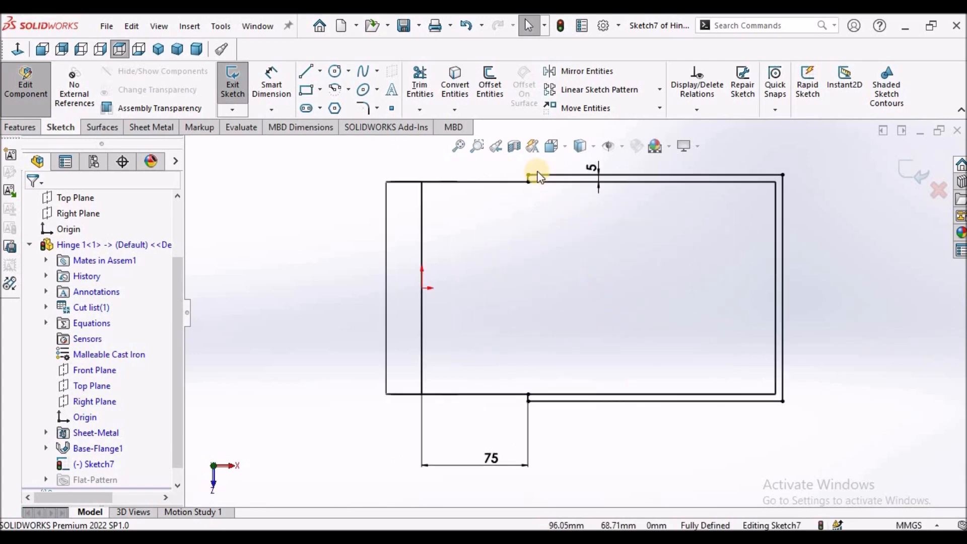
Step: Sketch a centerpoint arc bulging toward the flange's far short edge, centred level with the origin and about 213 mm from it
{"action": "scroll", "coordinate": [535, 176], "scroll_direction": "down", "scroll_amount": 1}
{"action": "scroll", "coordinate": [536, 204], "scroll_direction": "up", "scroll_amount": 1}
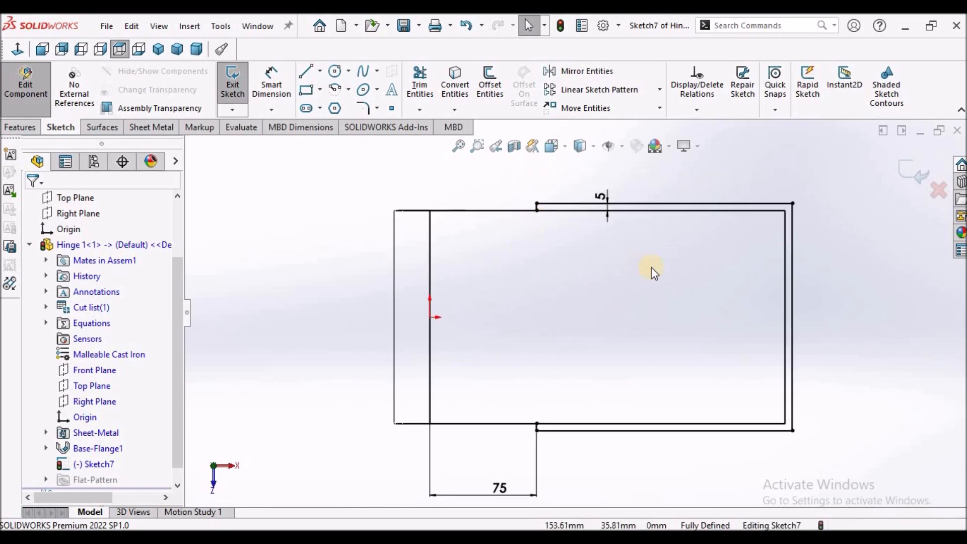
{"action": "left_click", "coordinate": [337, 87]}
{"action": "left_click", "coordinate": [349, 89]}
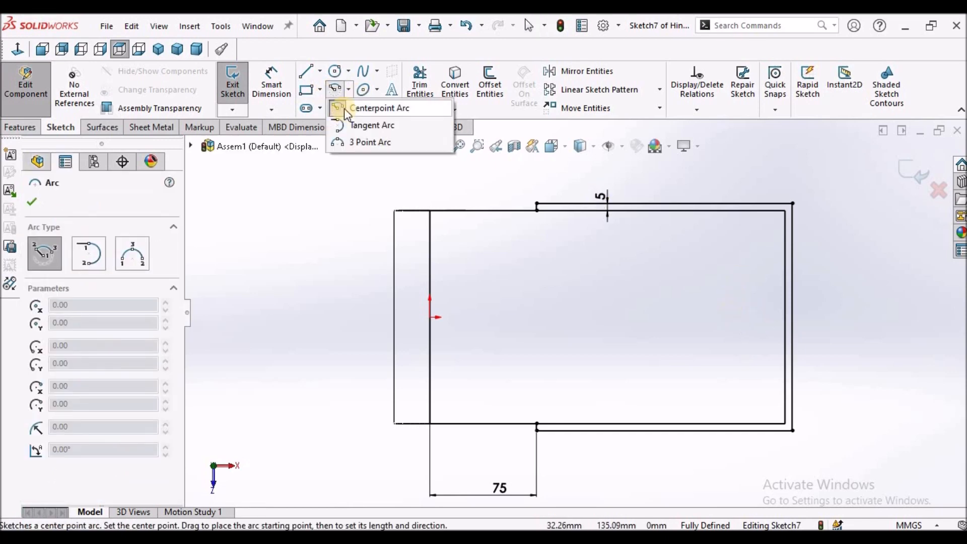
{"action": "left_click", "coordinate": [379, 108]}
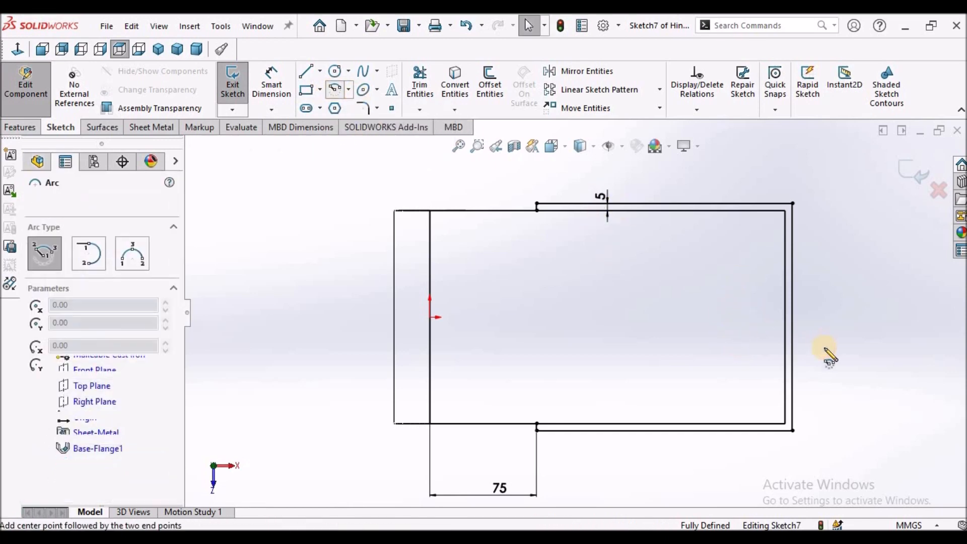
{"action": "left_click", "coordinate": [732, 313]}
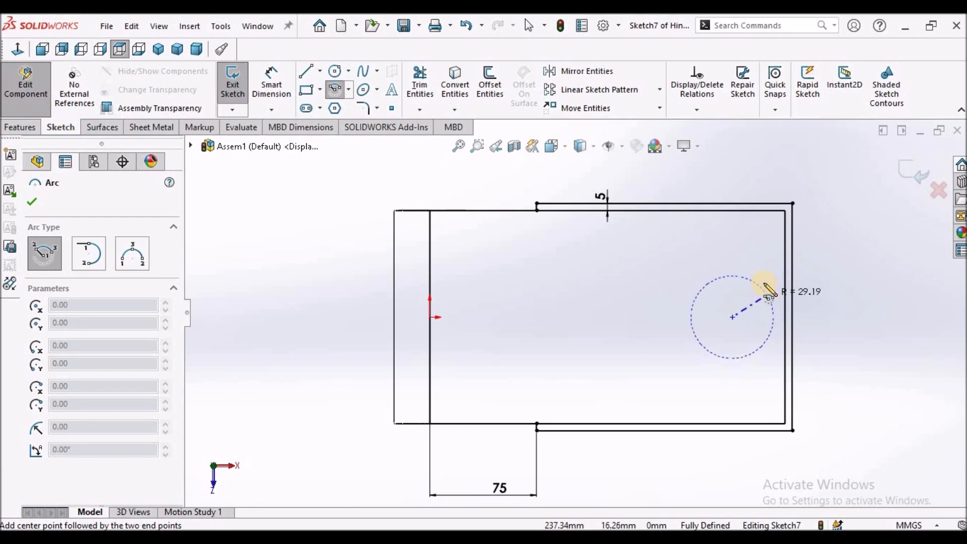
{"action": "left_click", "coordinate": [760, 280]}
{"action": "left_click", "coordinate": [765, 353]}
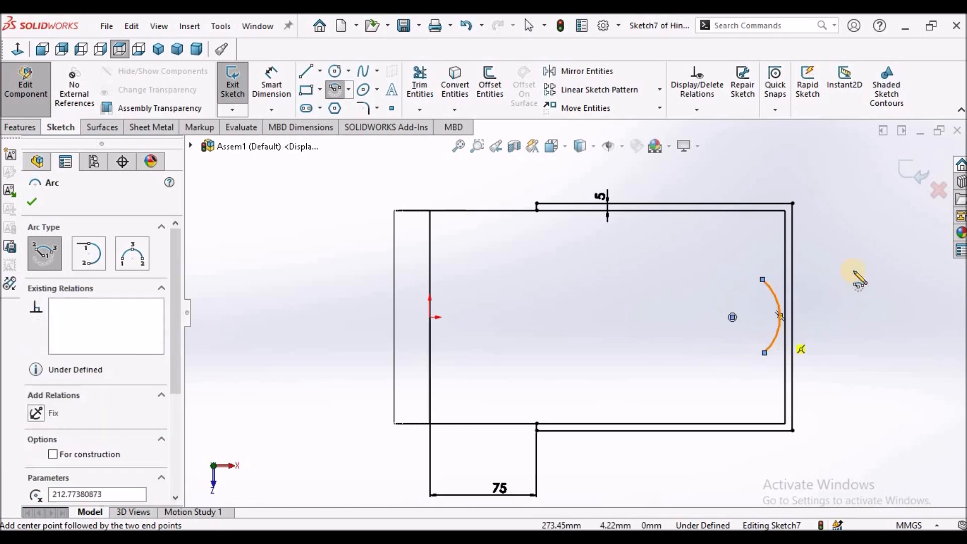
{"action": "right_click", "coordinate": [858, 265]}
{"action": "left_click", "coordinate": [786, 272]}
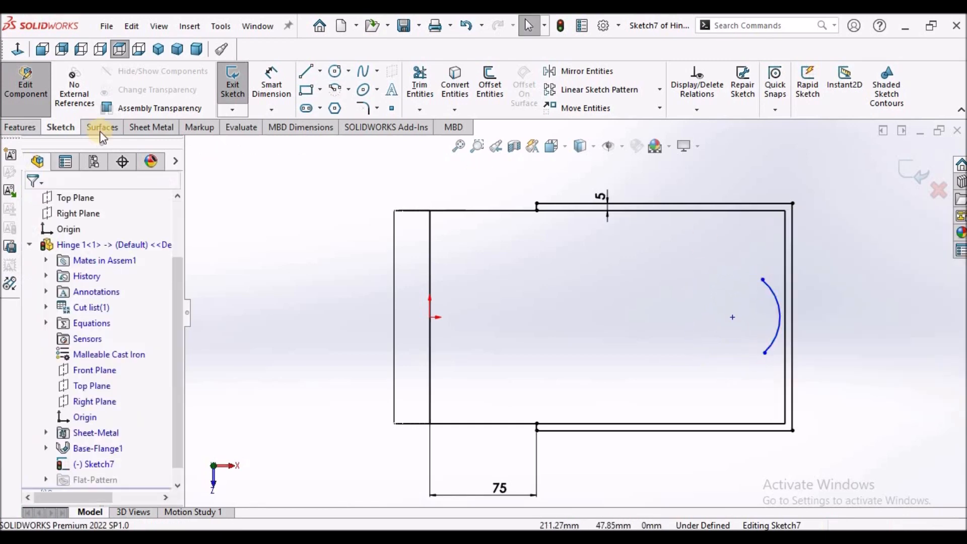
Step: Draw a sloped line from the upper short closing line's inner end to the arc's upper endpoint
{"action": "left_click", "coordinate": [305, 71]}
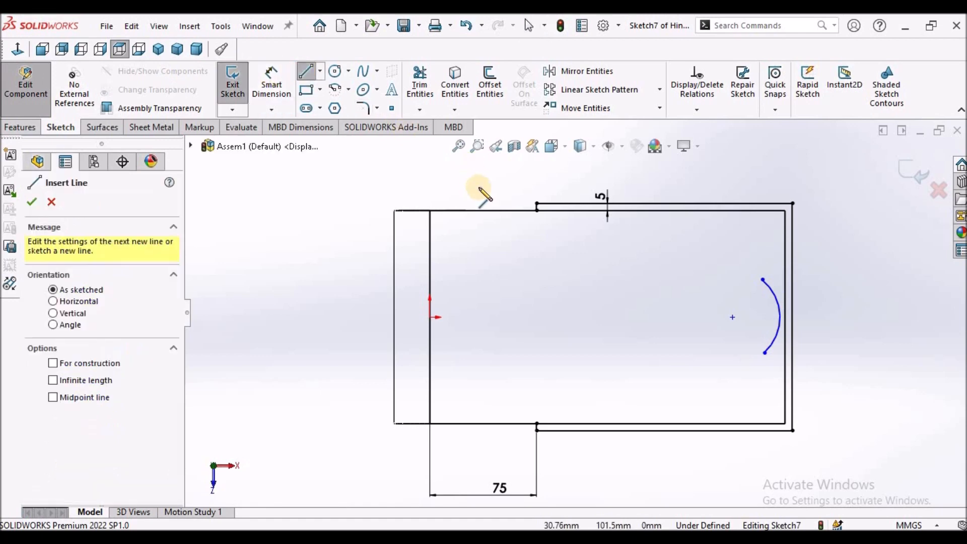
{"action": "scroll", "coordinate": [478, 187], "scroll_direction": "up", "scroll_amount": 2}
{"action": "left_click", "coordinate": [564, 231]}
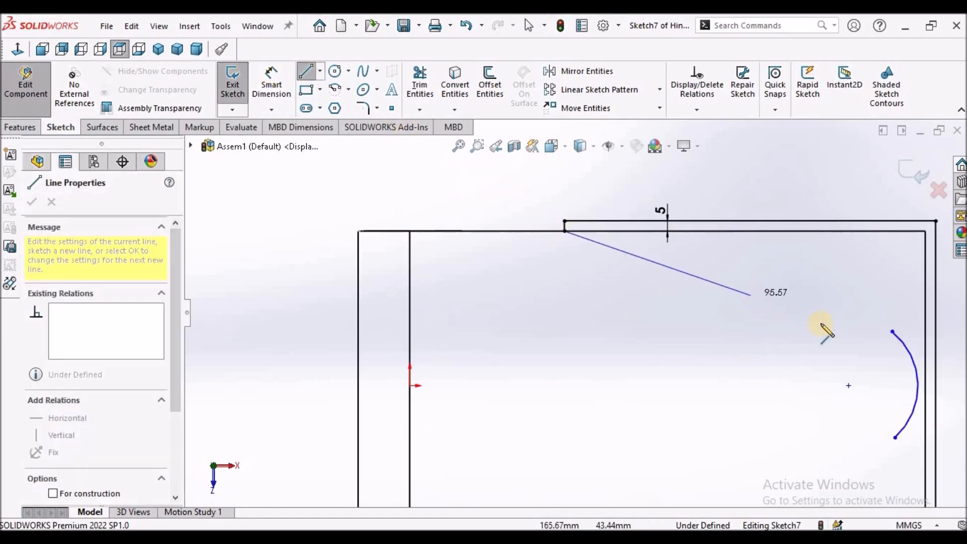
{"action": "left_click", "coordinate": [892, 331]}
{"action": "right_click", "coordinate": [377, 191]}
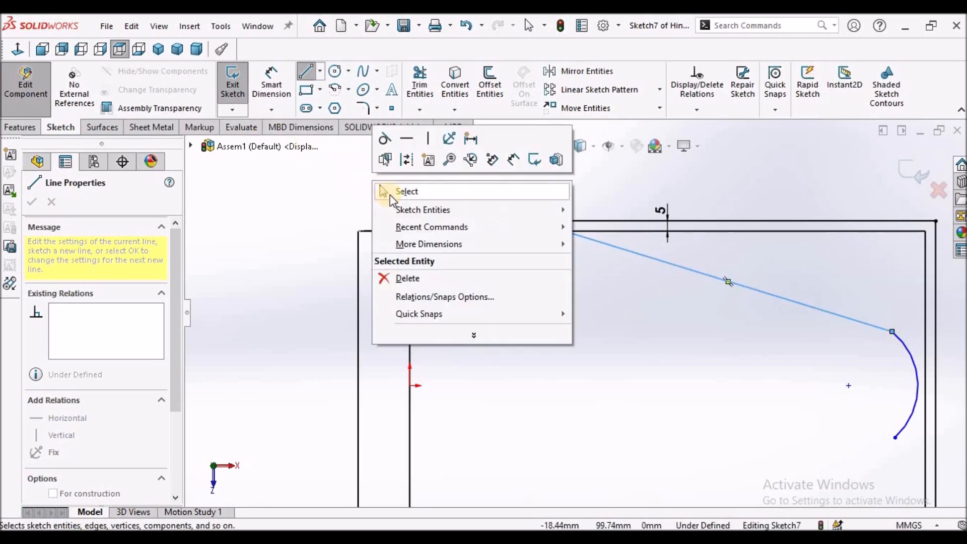
{"action": "left_click", "coordinate": [390, 191]}
Step: Draw a sloped line from the lower short closing line's inner end to the arc's lower endpoint
{"action": "left_click", "coordinate": [305, 71]}
{"action": "scroll", "coordinate": [587, 302], "scroll_direction": "up", "scroll_amount": 5}
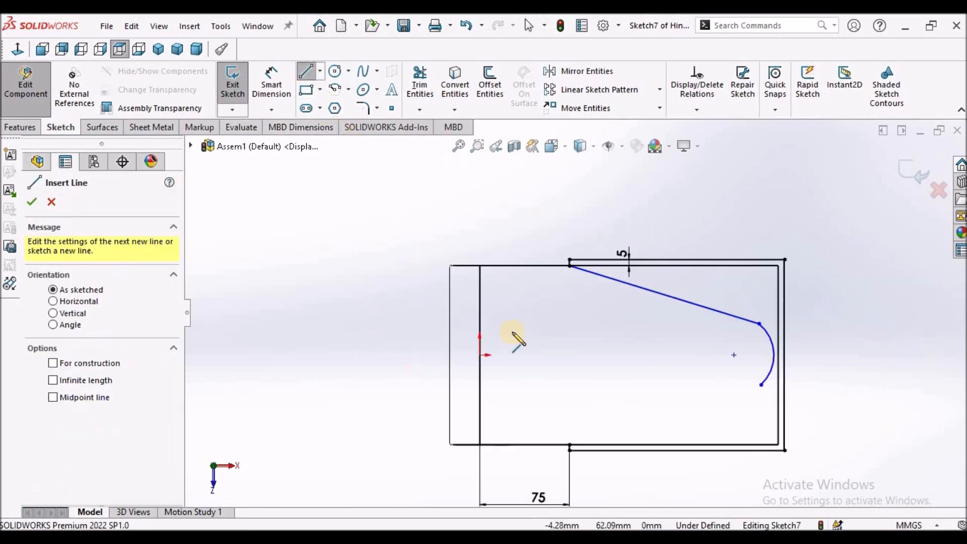
{"action": "scroll", "coordinate": [646, 379], "scroll_direction": "down", "scroll_amount": 2}
{"action": "scroll", "coordinate": [646, 383], "scroll_direction": "down", "scroll_amount": 2}
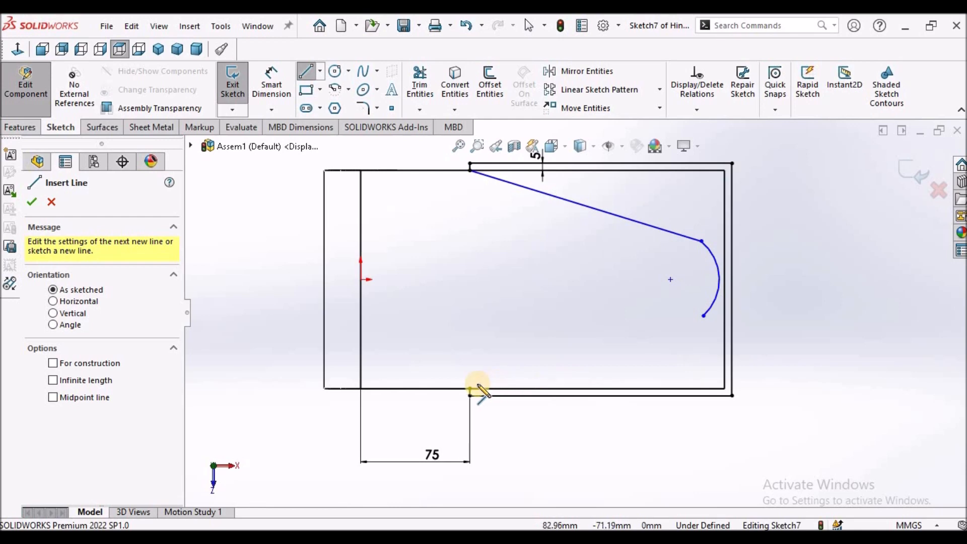
{"action": "left_click", "coordinate": [470, 388]}
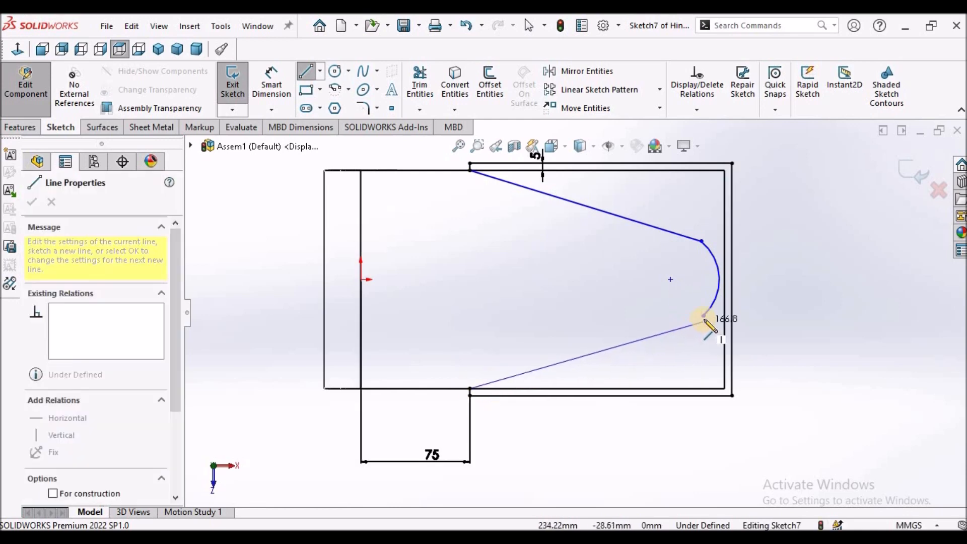
{"action": "left_click", "coordinate": [723, 298]}
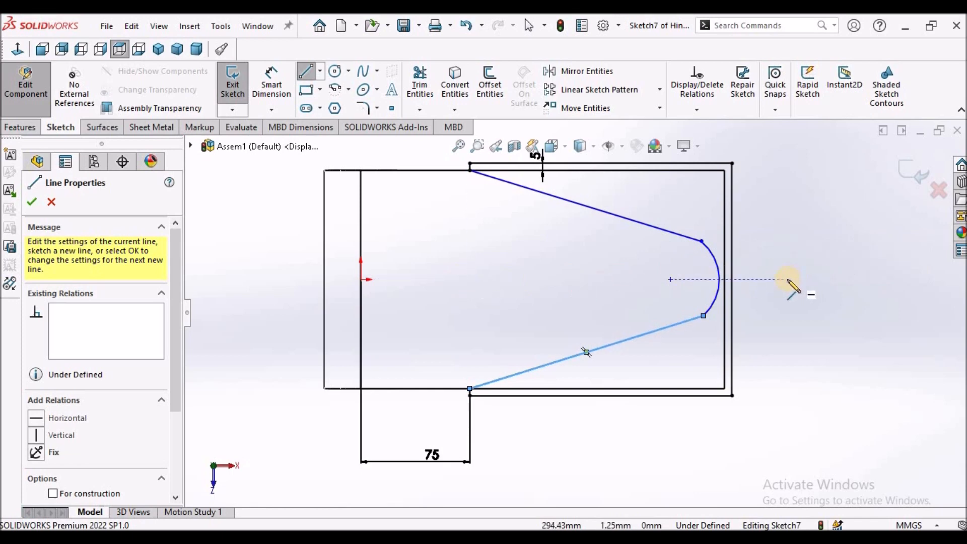
{"action": "key", "text": "Escape"}
Step: Move the arc's lower endpoint slightly so it lines up vertically with the upper endpoint
{"action": "scroll", "coordinate": [704, 313], "scroll_direction": "down", "scroll_amount": 5}
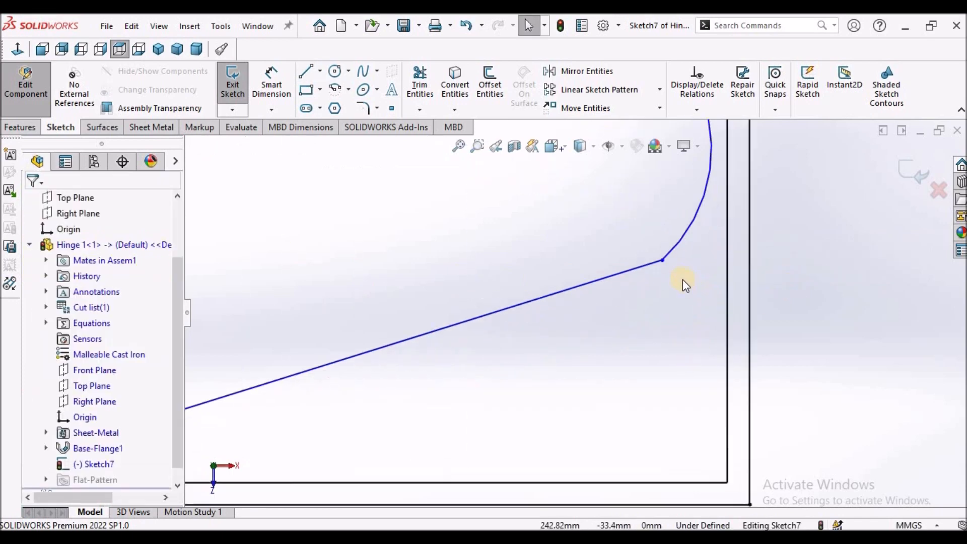
{"action": "mouse_move", "coordinate": [648, 255]}
{"action": "left_mouse_down"}
{"action": "mouse_move", "coordinate": [671, 225]}
{"action": "mouse_move", "coordinate": [637, 259]}
{"action": "left_mouse_up"}
{"action": "left_click", "coordinate": [790, 290]}
{"action": "scroll", "coordinate": [814, 296], "scroll_direction": "up", "scroll_amount": 2}
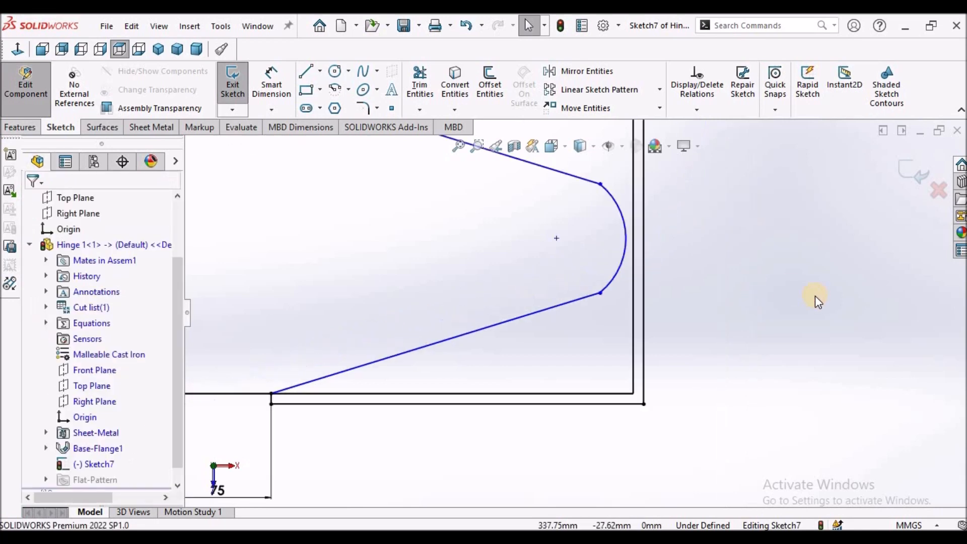
Step: Make the arc tangent to both sloped lines at its upper and lower endpoints
{"action": "left_click", "coordinate": [595, 186]}
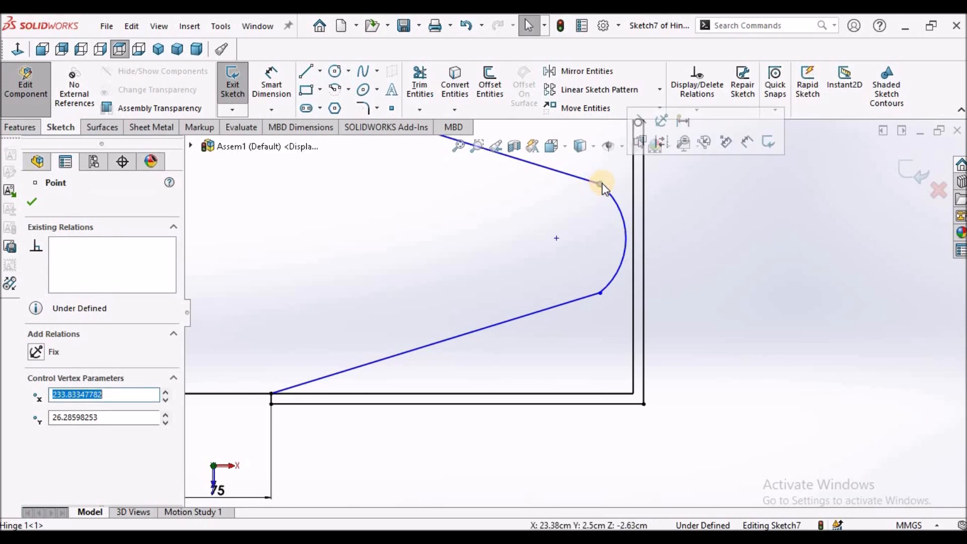
{"action": "left_click", "coordinate": [641, 126]}
{"action": "left_click", "coordinate": [697, 249]}
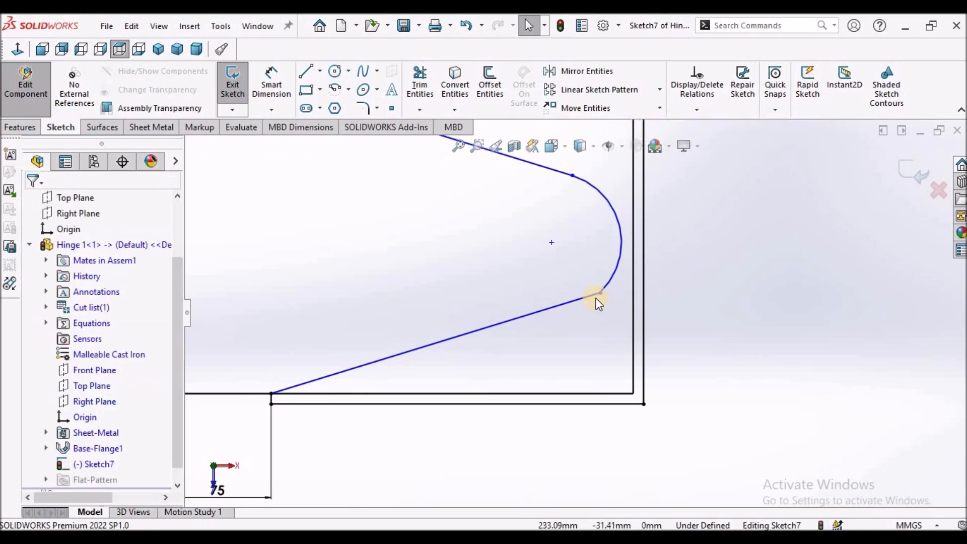
{"action": "left_click", "coordinate": [599, 293]}
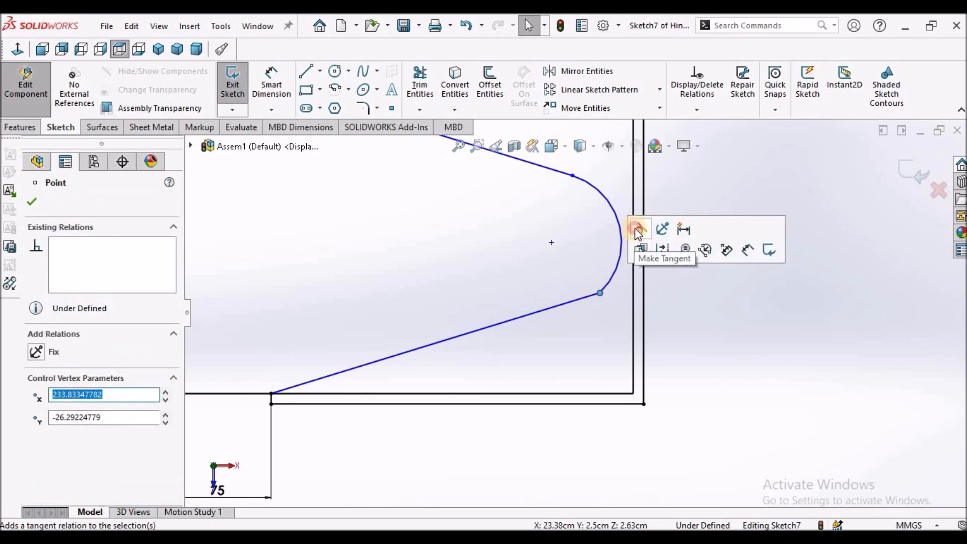
{"action": "left_click", "coordinate": [640, 229]}
{"action": "left_click", "coordinate": [687, 322]}
Step: Make the end arc tangent to the flange's far short edge
{"action": "left_click", "coordinate": [633, 251]}
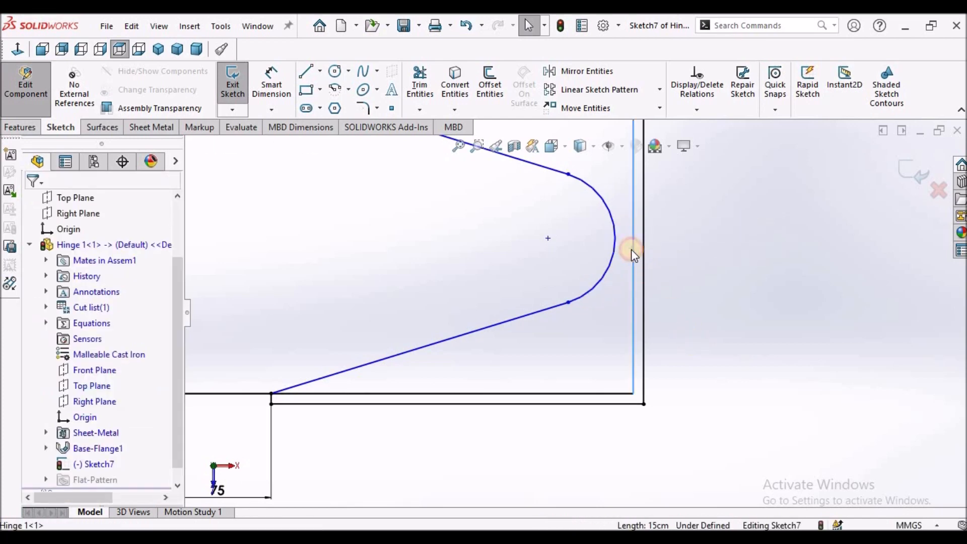
{"action": "left_click", "coordinate": [612, 222], "text": "ctrl"}
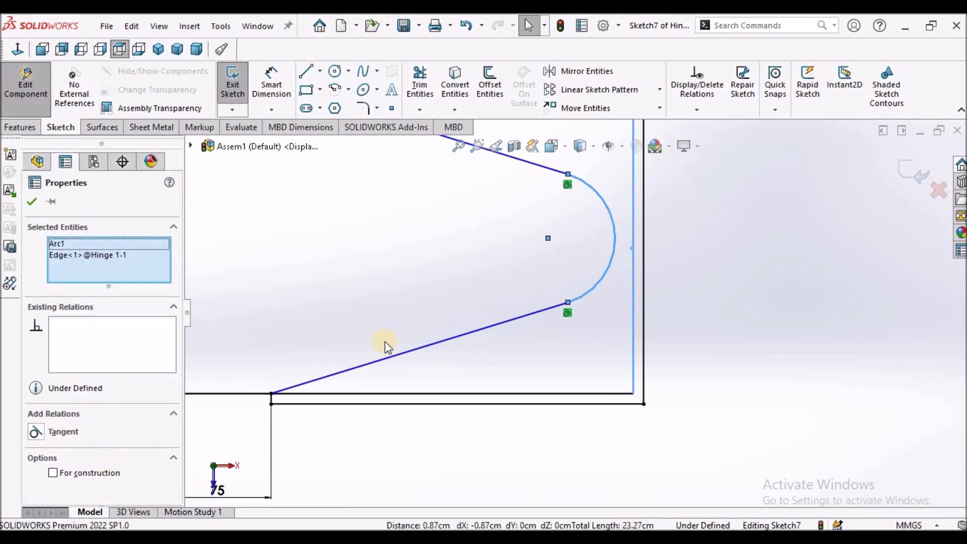
{"action": "left_click", "coordinate": [35, 432]}
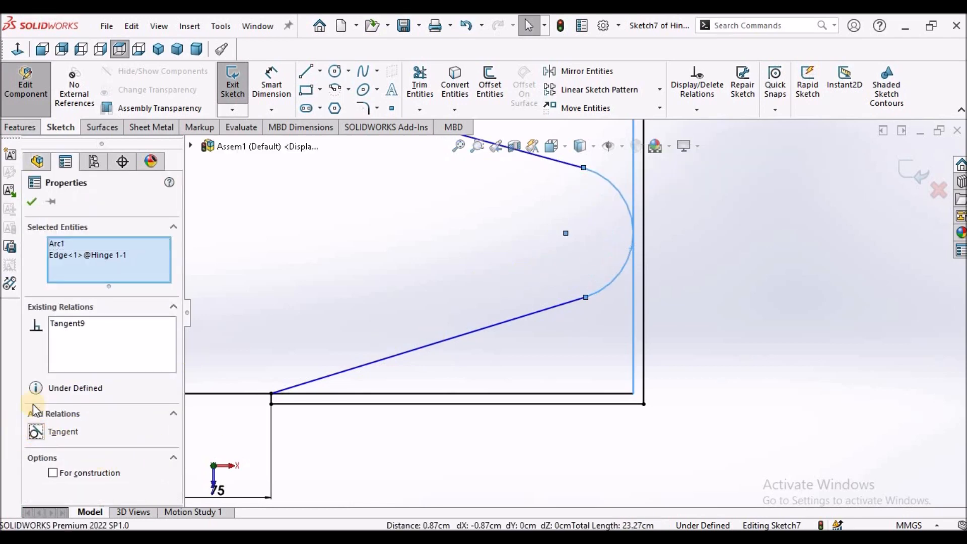
{"action": "left_click", "coordinate": [647, 288]}
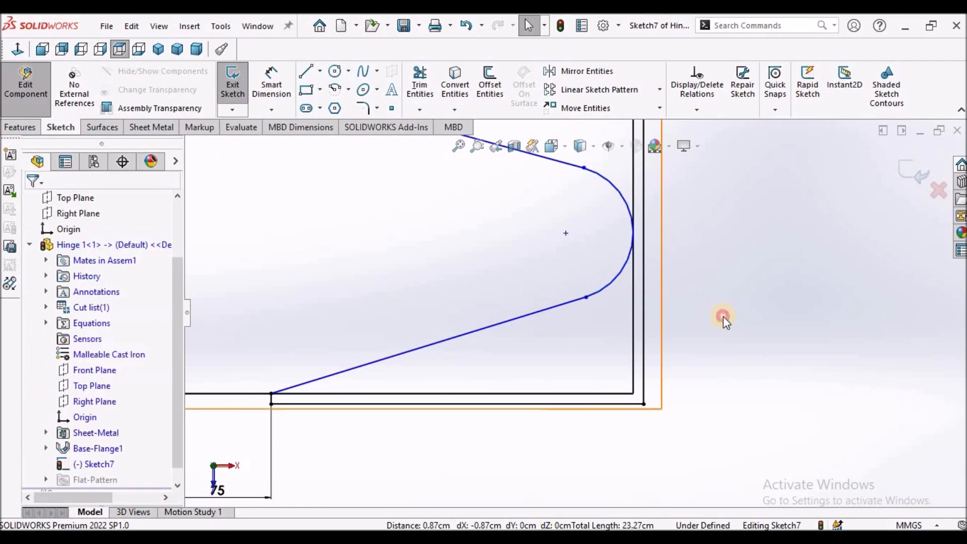
Step: Dimension the angle between the two sloped lines and set it to 33.5 degrees
{"action": "scroll", "coordinate": [596, 319], "scroll_direction": "up", "scroll_amount": 5}
{"action": "scroll", "coordinate": [555, 297], "scroll_direction": "down", "scroll_amount": 3}
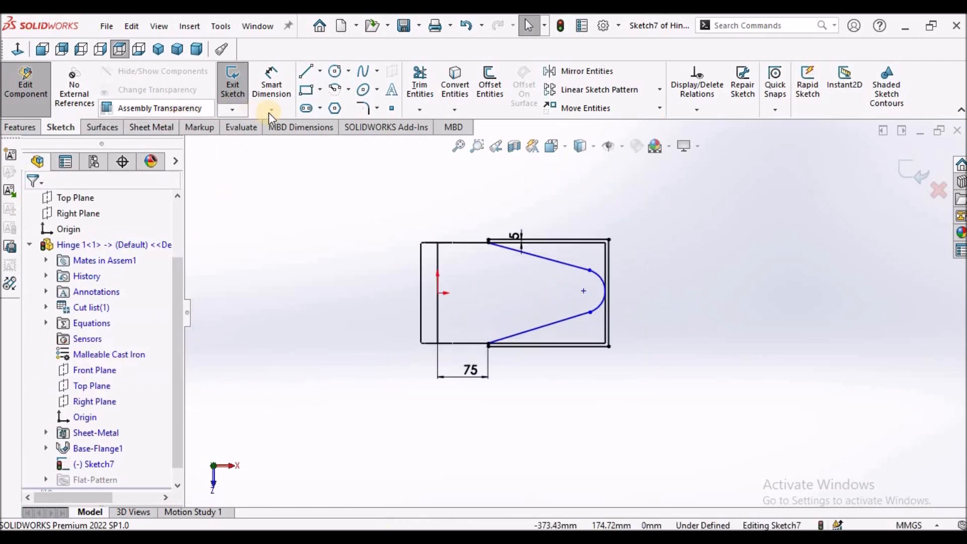
{"action": "left_click", "coordinate": [271, 83]}
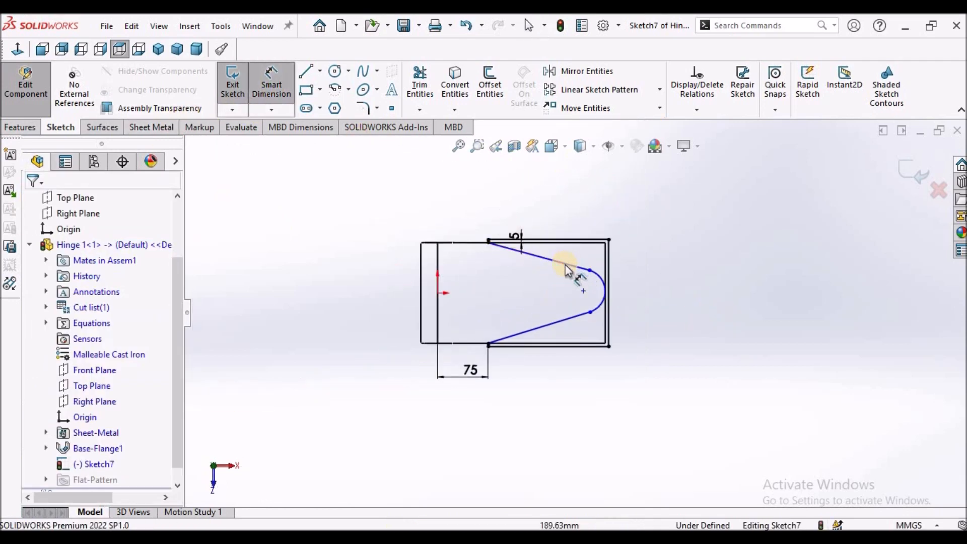
{"action": "left_click", "coordinate": [565, 263]}
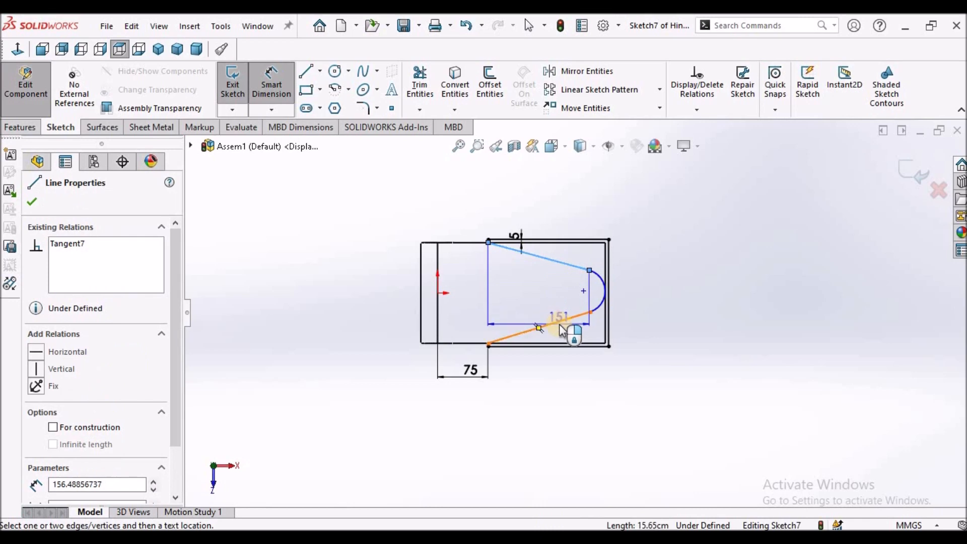
{"action": "left_click", "coordinate": [560, 321]}
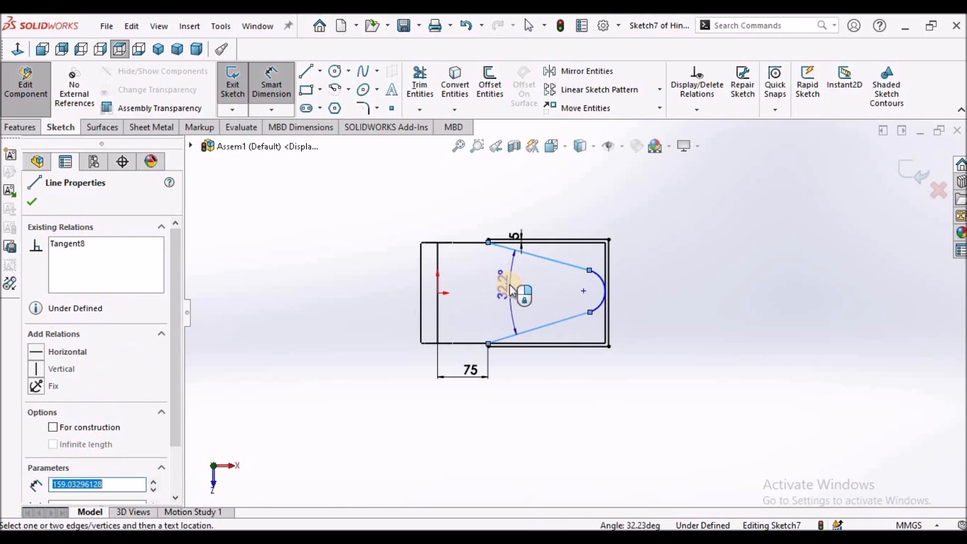
{"action": "left_click", "coordinate": [510, 290]}
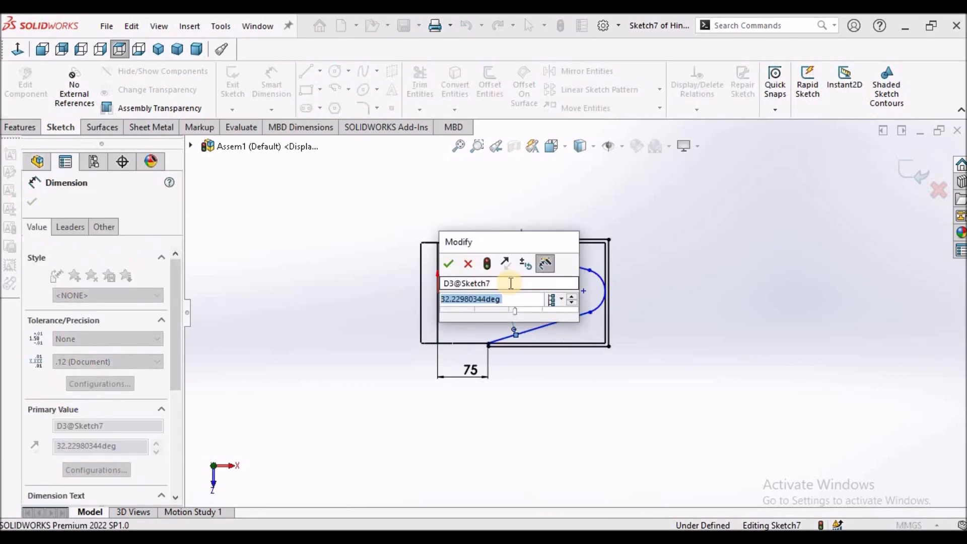
{"action": "type", "text": "33.5"}
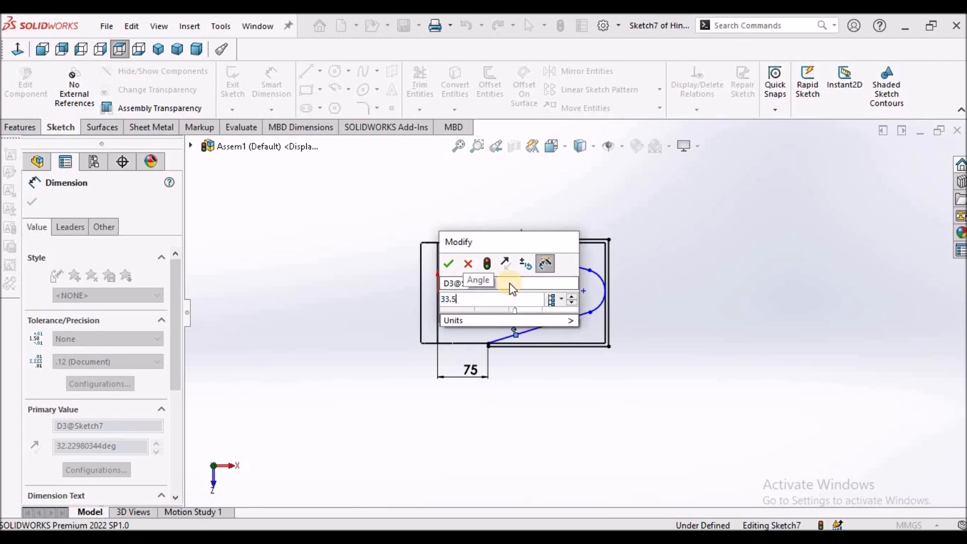
{"action": "key", "text": "Return"}
Step: Dimension the end arc's radius, set it to 30 mm and leave the dimension command
{"action": "scroll", "coordinate": [606, 271], "scroll_direction": "down", "scroll_amount": 4}
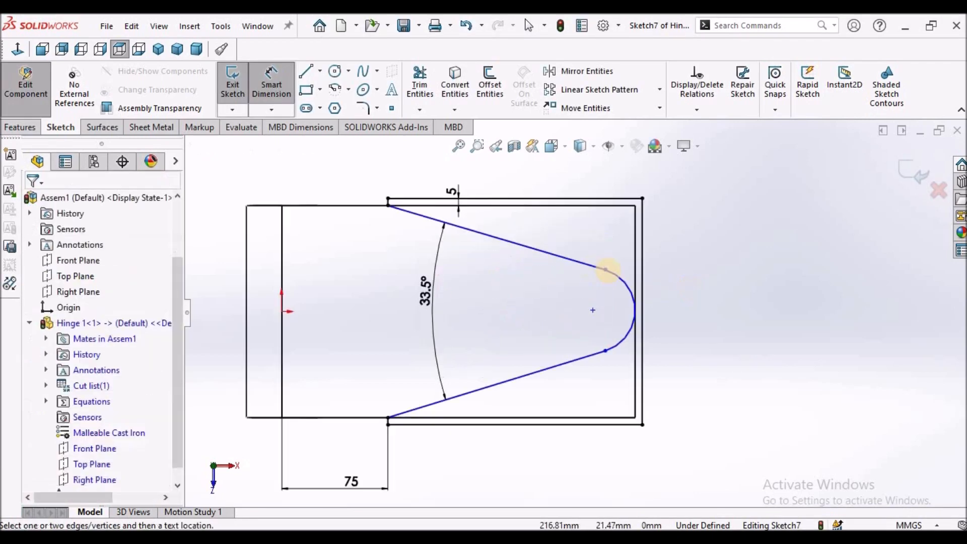
{"action": "left_click", "coordinate": [620, 279]}
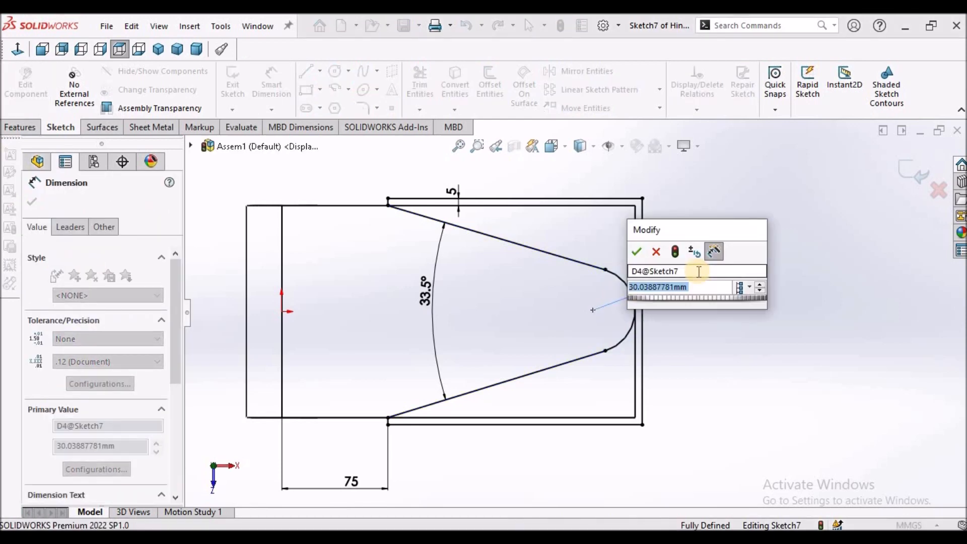
{"action": "type", "text": "30"}
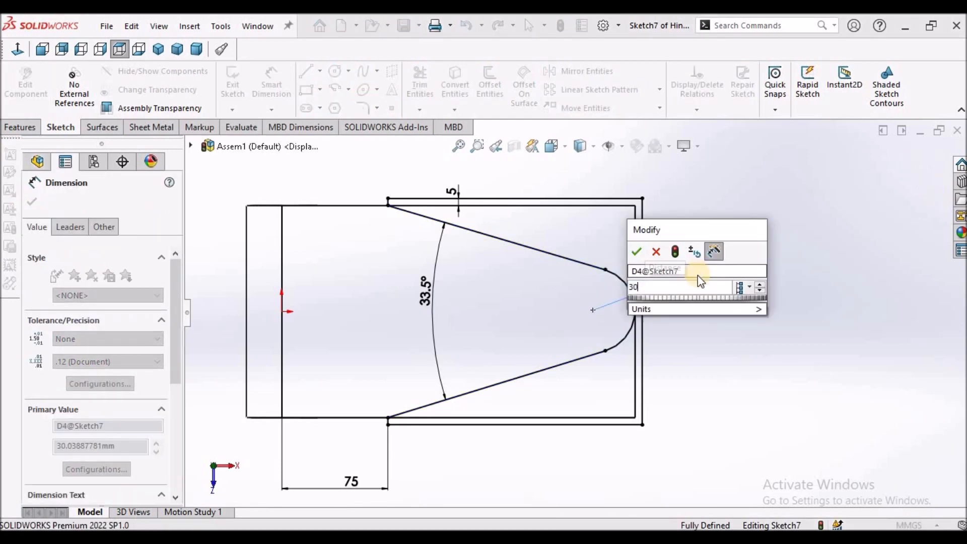
{"action": "key", "text": "Return"}
{"action": "right_click", "coordinate": [782, 270]}
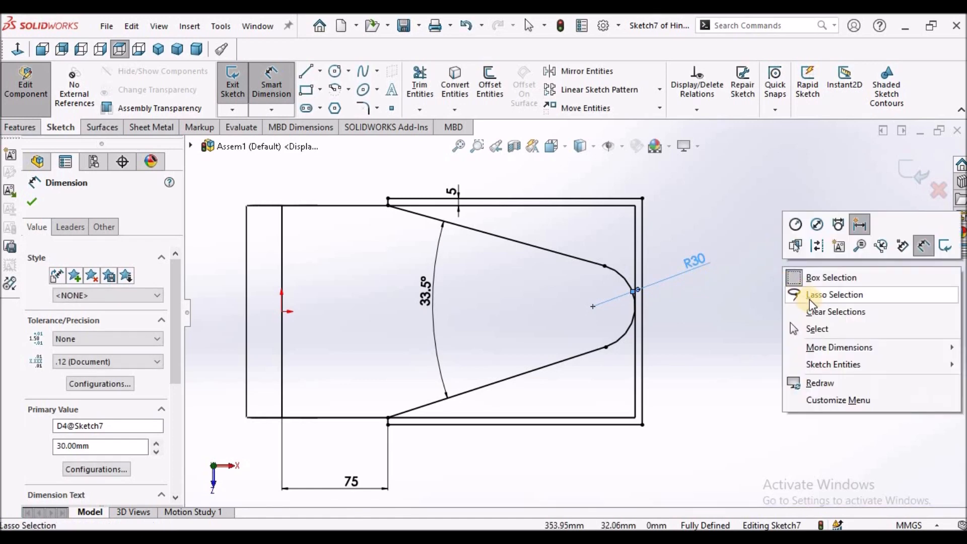
{"action": "left_click", "coordinate": [788, 327]}
{"action": "scroll", "coordinate": [577, 312], "scroll_direction": "up", "scroll_amount": 3}
{"action": "scroll", "coordinate": [508, 324], "scroll_direction": "down", "scroll_amount": 1}
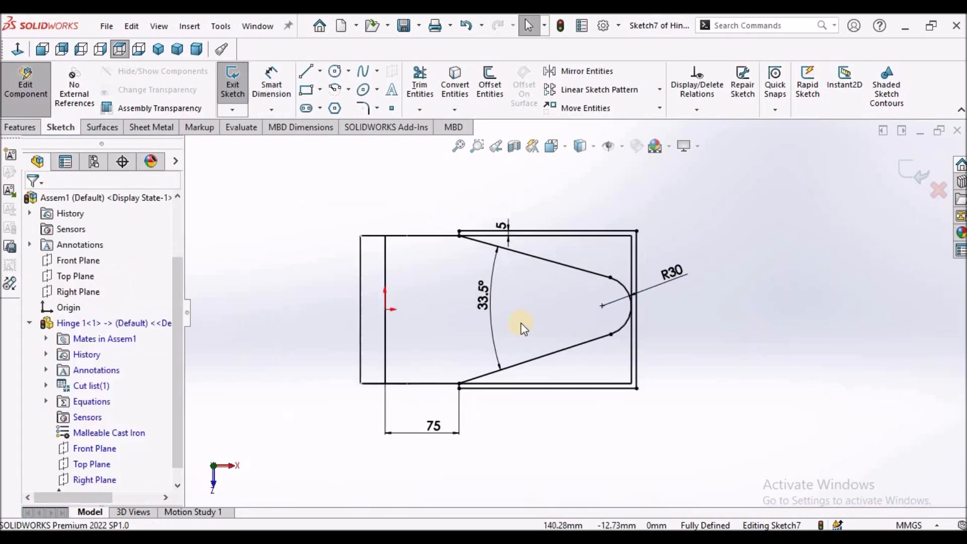
Step: Cut the flange with the profile using a blind sheet metal Extruded Cut linked to thickness, with Normal cut on
{"action": "left_click", "coordinate": [157, 126]}
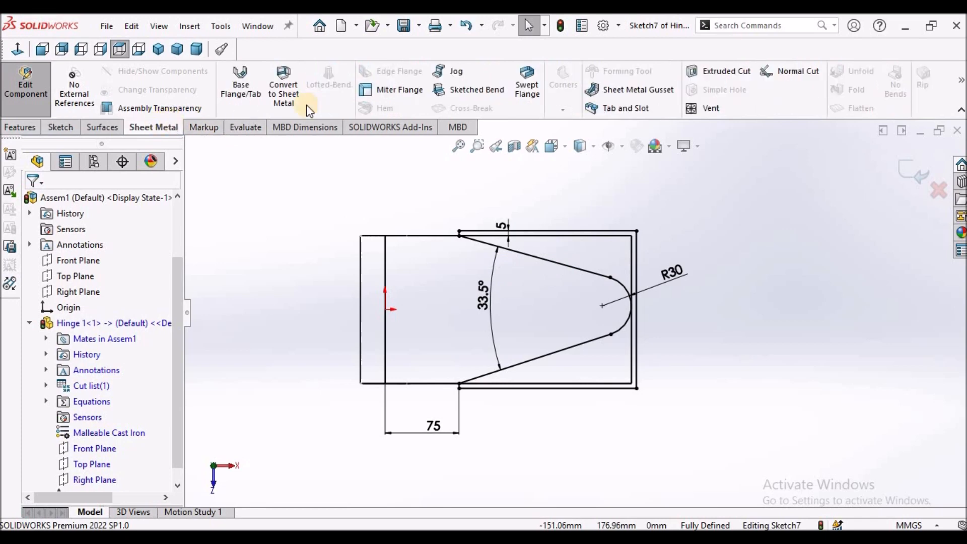
{"action": "left_click", "coordinate": [722, 71]}
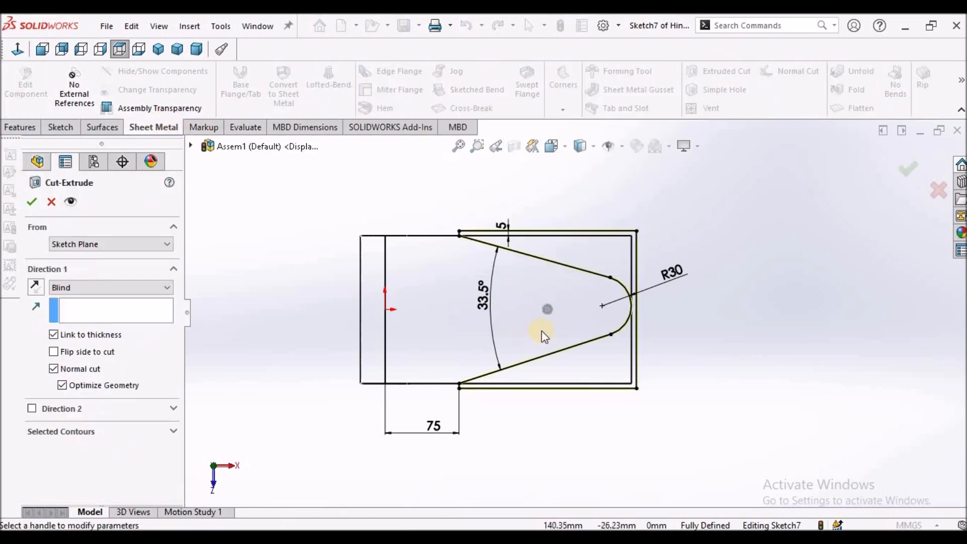
{"action": "middle_click_drag", "start_coordinate": [580, 278], "coordinate": [573, 204]}
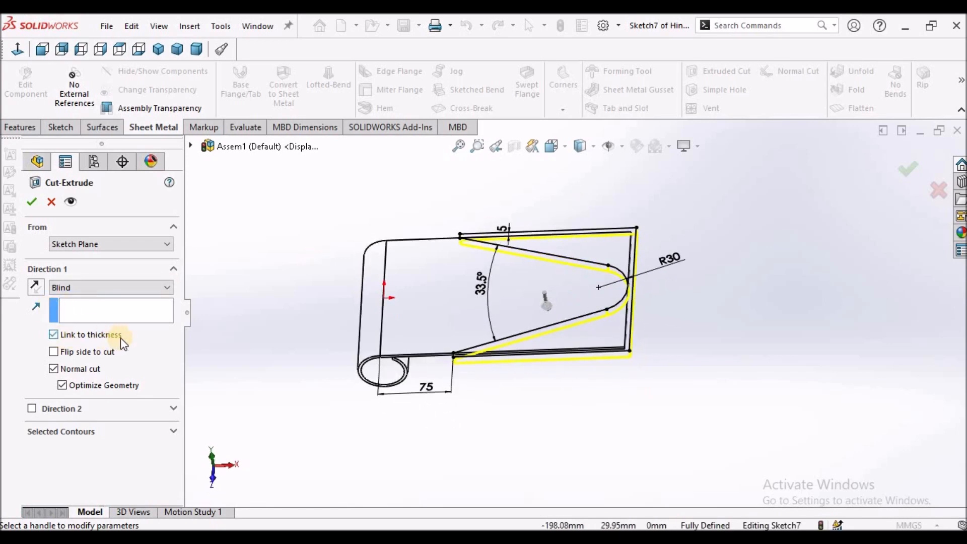
{"action": "left_click", "coordinate": [31, 201]}
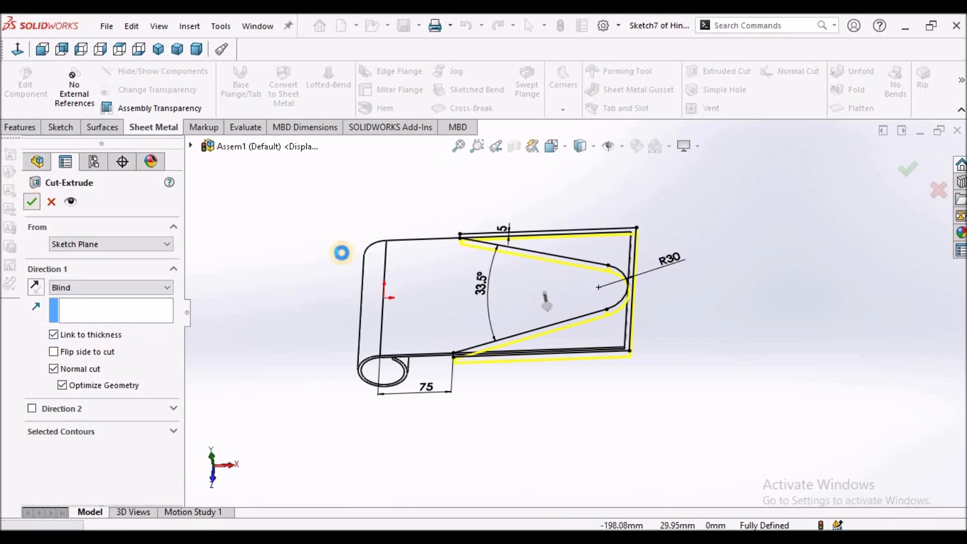
Step: Change the display style to shaded with edges and view the trimmed hinge leaf at an angle
{"action": "left_click", "coordinate": [586, 148]}
{"action": "left_click", "coordinate": [581, 167]}
{"action": "left_click", "coordinate": [688, 279]}
{"action": "middle_click_drag", "start_coordinate": [529, 301], "coordinate": [492, 358]}
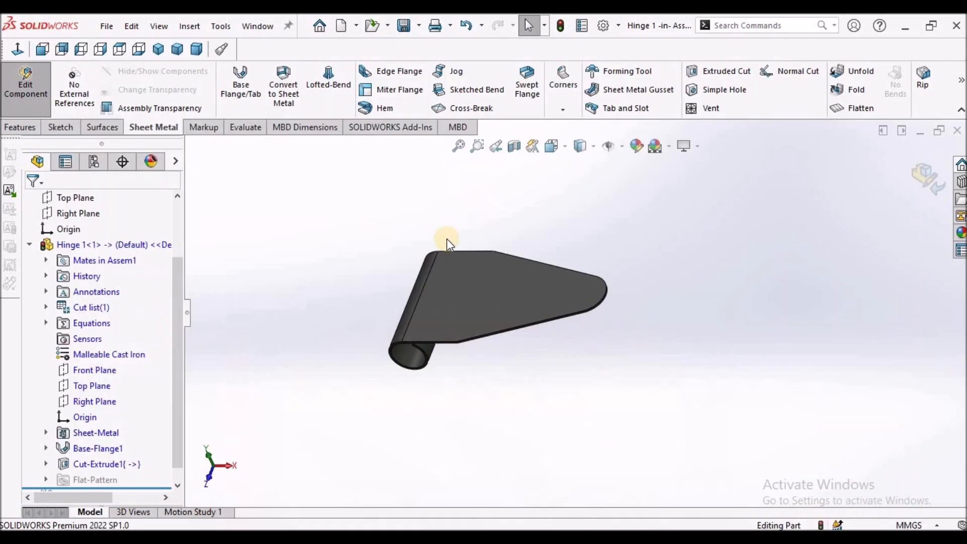
Step: Rebuild the model, then collapse and re-expand the Hinge 1 component in the design tree
{"action": "left_click", "coordinate": [560, 26]}
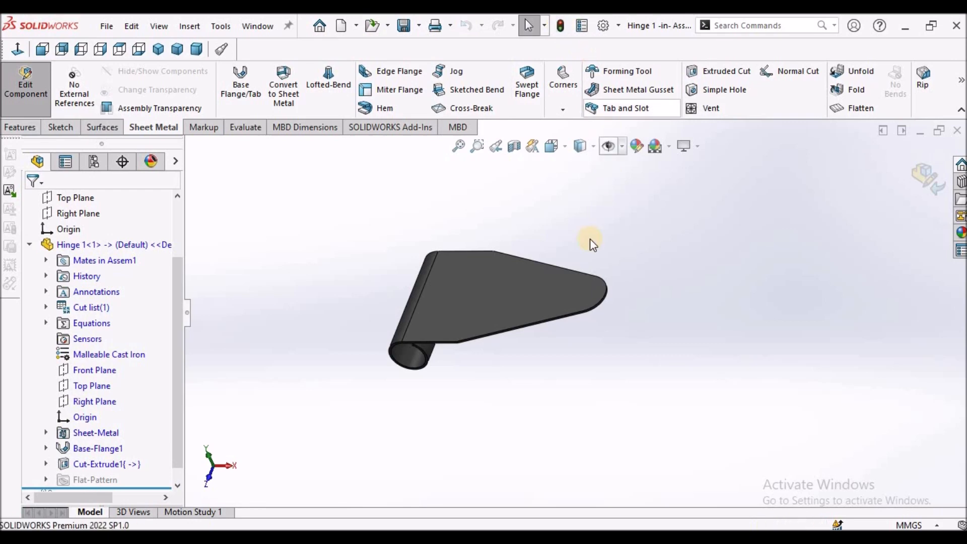
{"action": "left_click", "coordinate": [29, 244]}
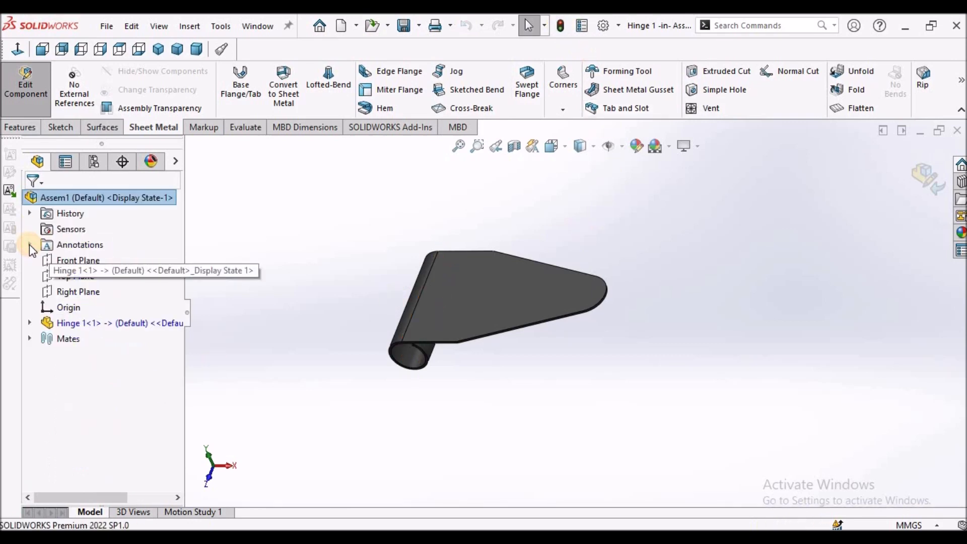
{"action": "left_click", "coordinate": [81, 325]}
{"action": "left_click", "coordinate": [30, 322]}
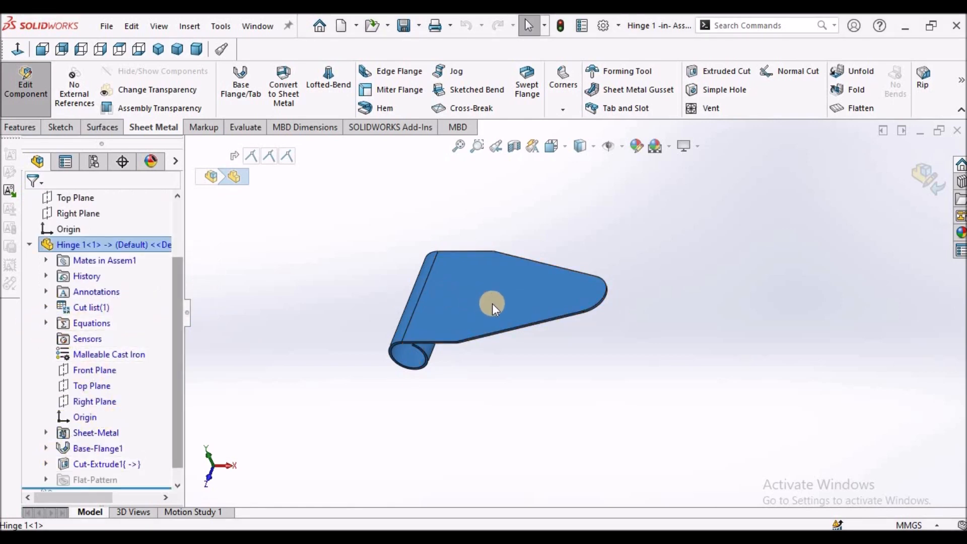
{"action": "left_click", "coordinate": [509, 397]}
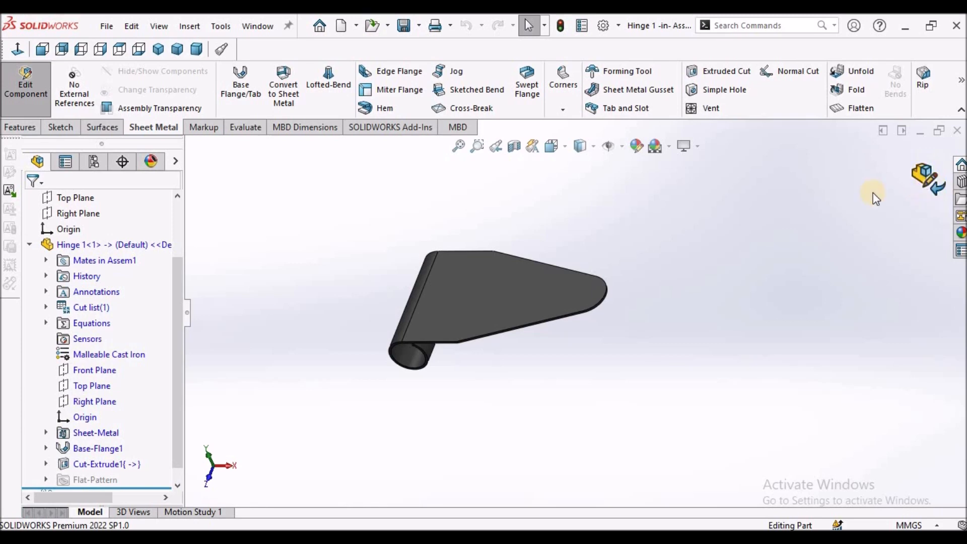
Step: Add a 10 mm blind simple hole on the leaf's flat face, with its depth linked to thickness
{"action": "left_click", "coordinate": [530, 297]}
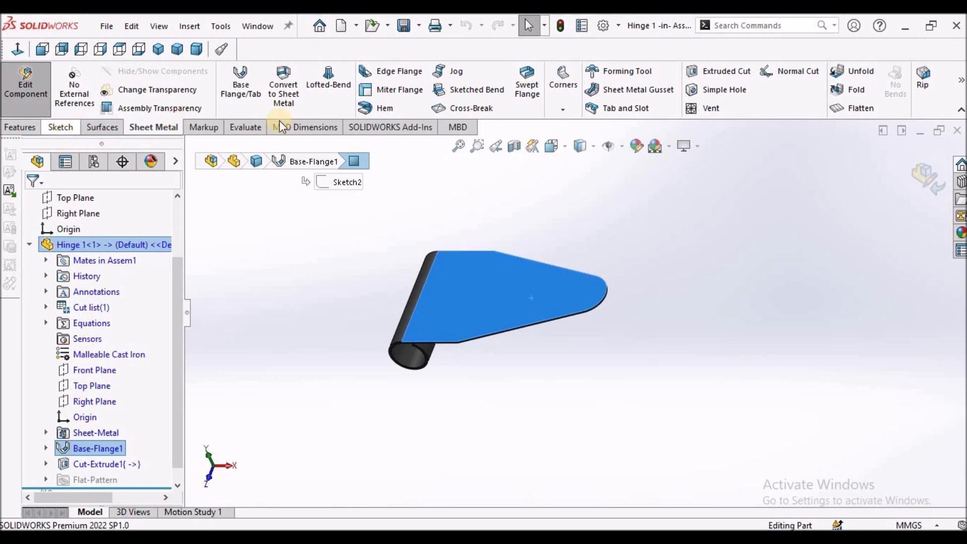
{"action": "left_click", "coordinate": [703, 89]}
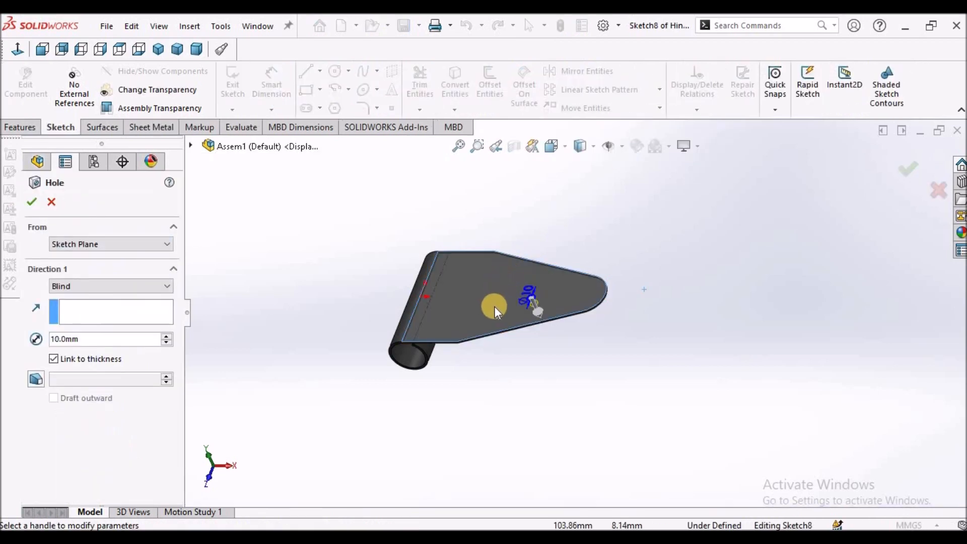
{"action": "left_click", "coordinate": [34, 202]}
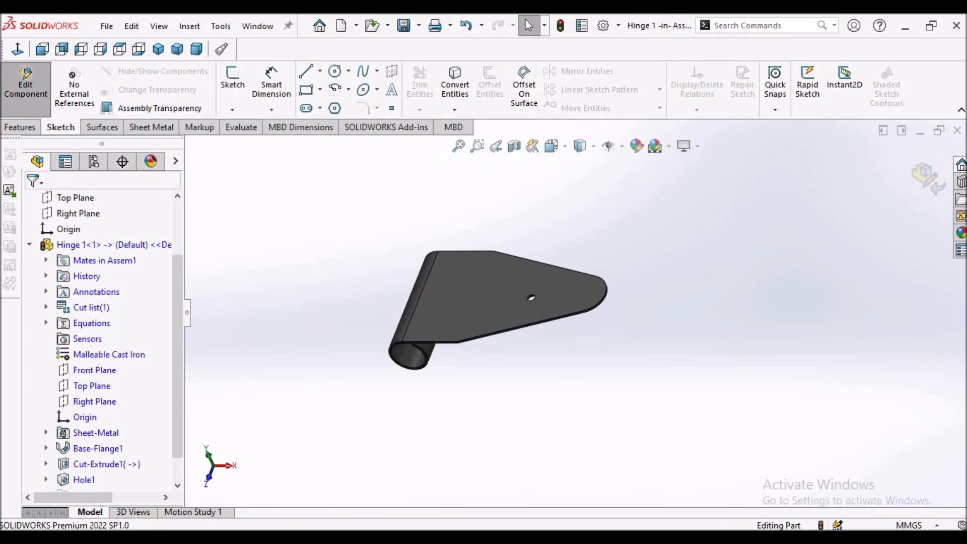
Step: Open the simple hole's sketch for editing and switch the display style to unshaded edges with hidden lines removed
{"action": "left_click", "coordinate": [46, 479]}
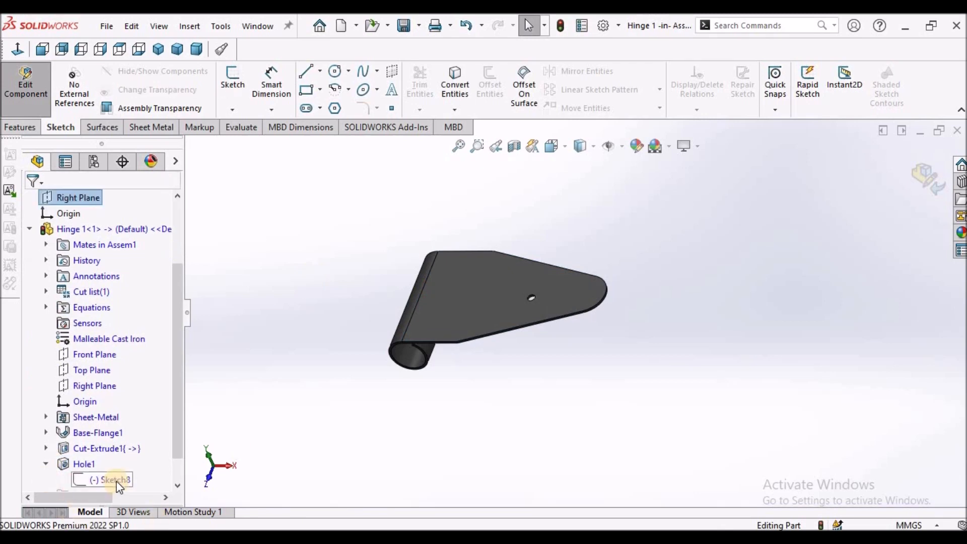
{"action": "right_click", "coordinate": [103, 479]}
{"action": "left_click", "coordinate": [152, 310]}
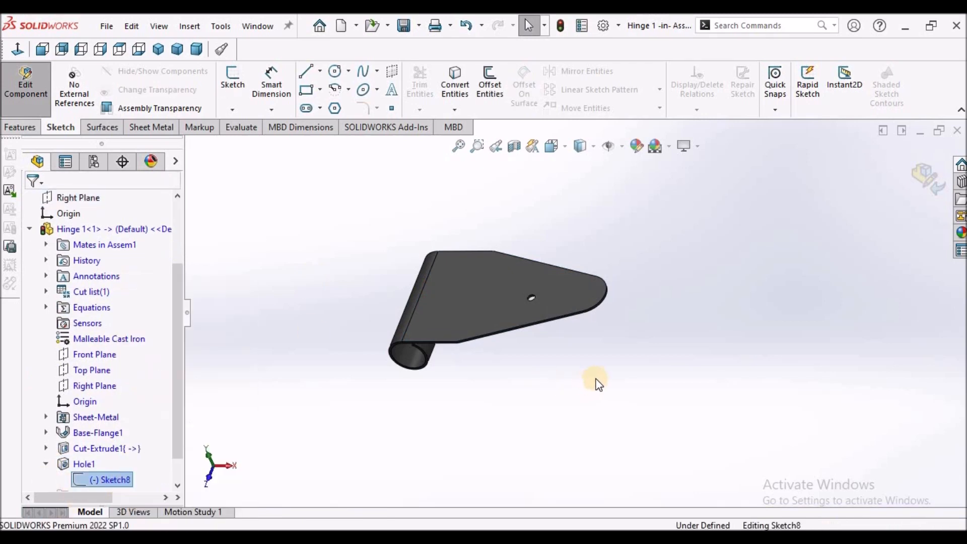
{"action": "left_click", "coordinate": [593, 146]}
{"action": "left_click", "coordinate": [586, 204]}
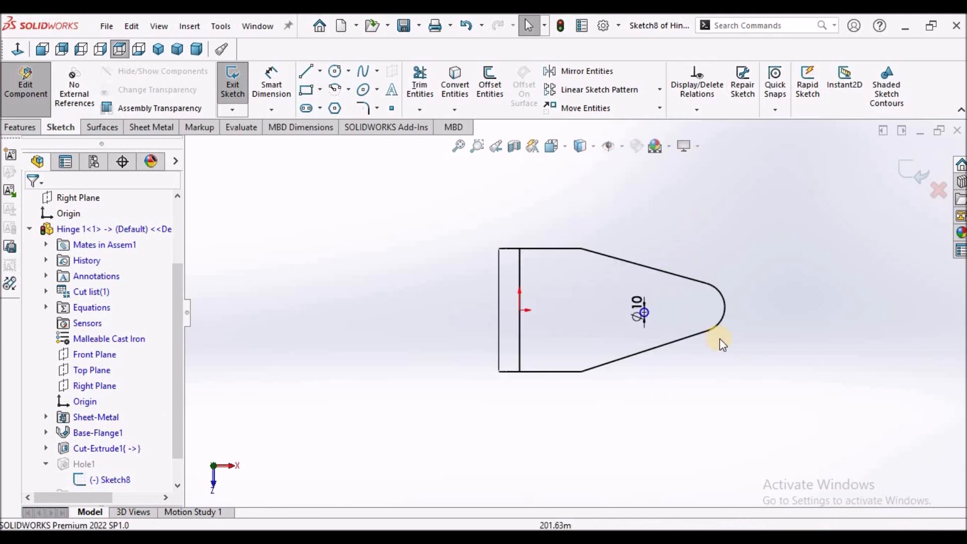
Step: Move the hole circle's diameter dimension clear of the circle and set the diameter to 20 mm
{"action": "scroll", "coordinate": [701, 317], "scroll_direction": "down", "scroll_amount": 5}
{"action": "left_click_drag", "start_coordinate": [428, 270], "coordinate": [503, 229]}
{"action": "left_click", "coordinate": [504, 228]}
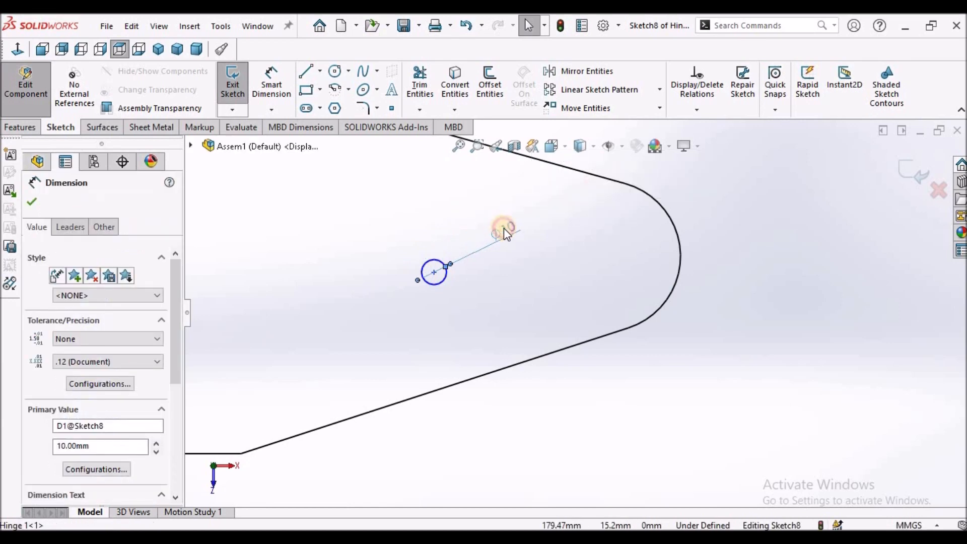
{"action": "double_click", "coordinate": [508, 226]}
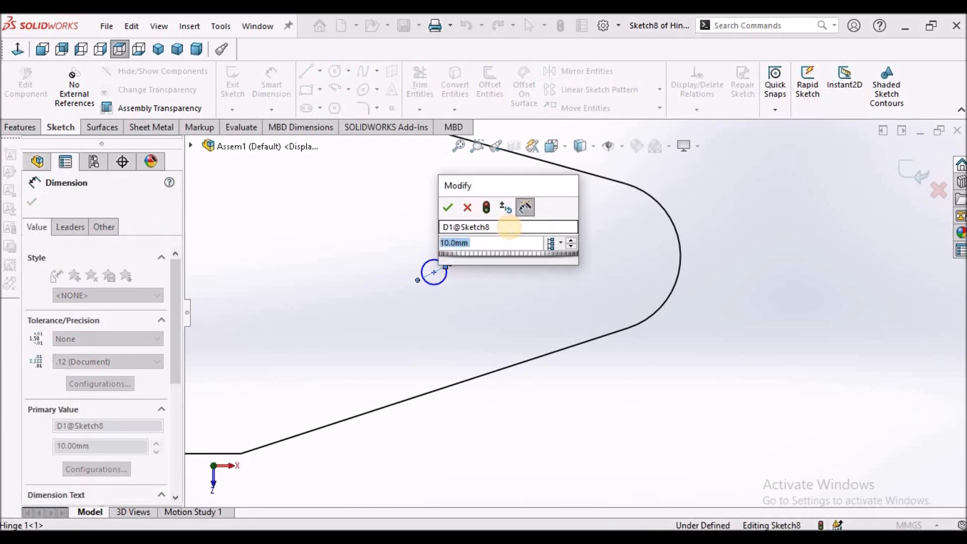
{"action": "type", "text": "20"}
{"action": "key", "text": "Return"}
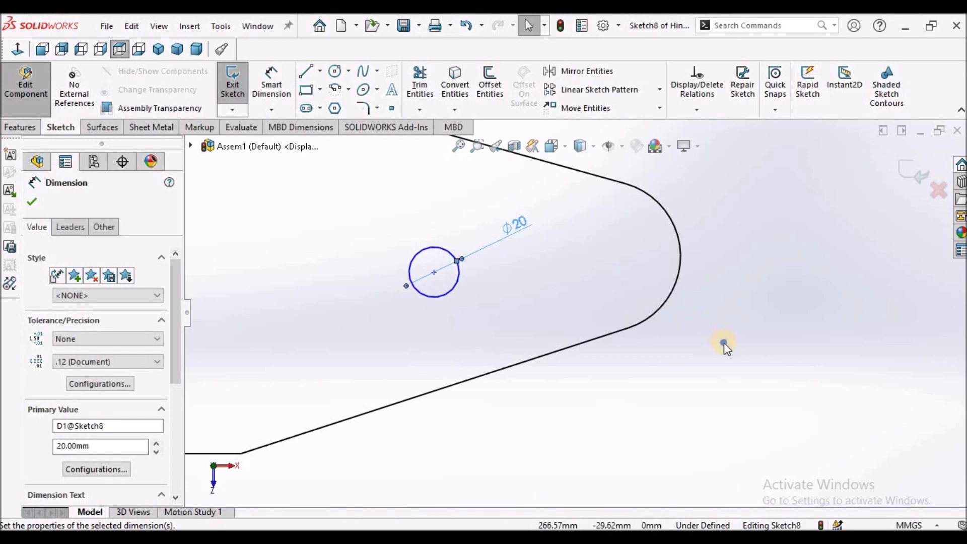
{"action": "right_click", "coordinate": [723, 342]}
{"action": "left_click", "coordinate": [619, 347]}
Step: Move the 20 mm hole circle's centre onto the centre point of the leaf's rounded end arc
{"action": "scroll", "coordinate": [539, 289], "scroll_direction": "up", "scroll_amount": 3}
{"action": "scroll", "coordinate": [504, 287], "scroll_direction": "down", "scroll_amount": 1}
{"action": "left_click", "coordinate": [465, 285]}
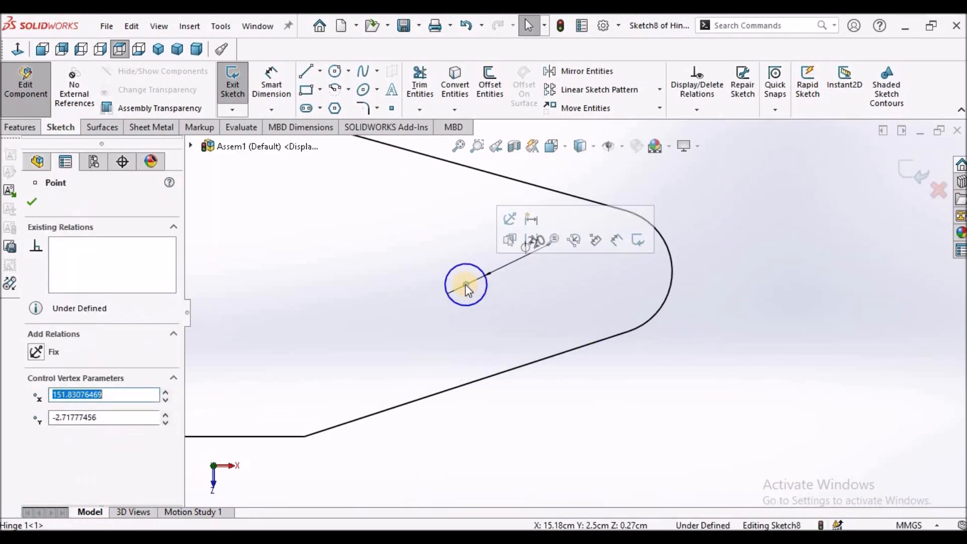
{"action": "left_click_drag", "start_coordinate": [466, 285], "coordinate": [673, 263]}
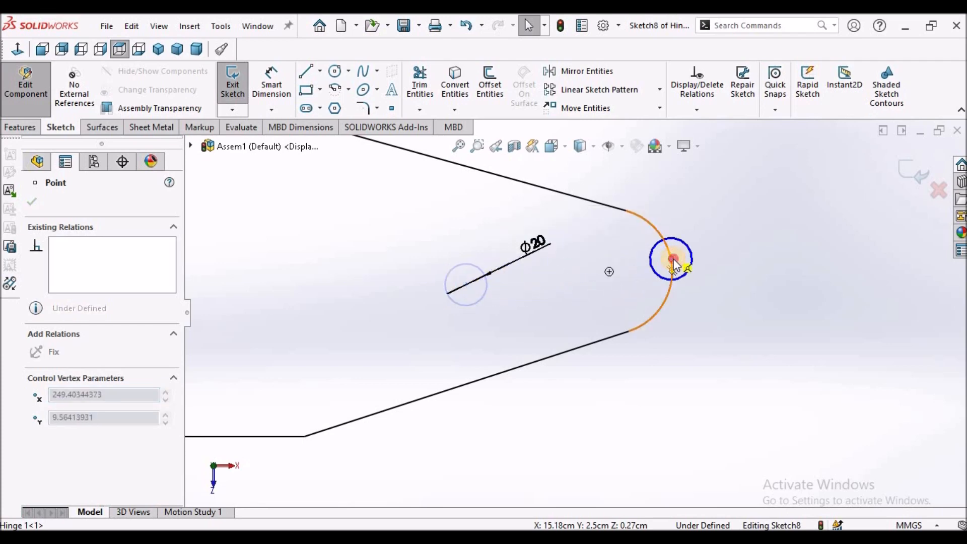
{"action": "left_click_drag", "start_coordinate": [673, 263], "coordinate": [609, 271]}
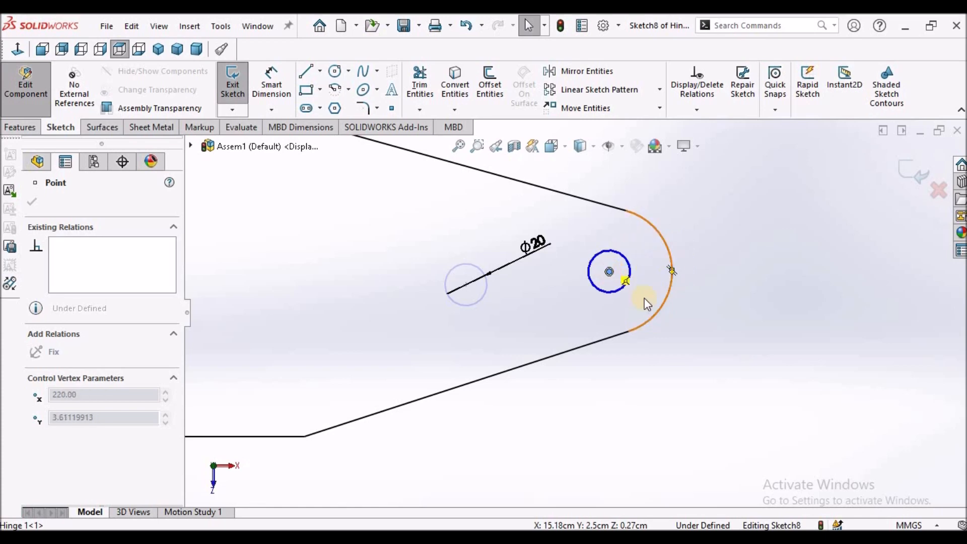
{"action": "left_click", "coordinate": [710, 344]}
{"action": "scroll", "coordinate": [707, 345], "scroll_direction": "up", "scroll_amount": 3}
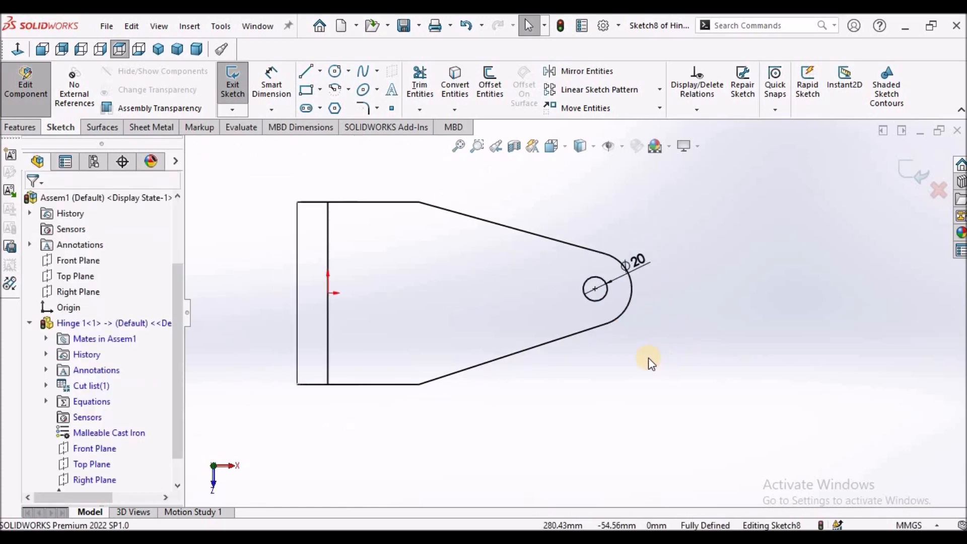
{"action": "scroll", "coordinate": [579, 320], "scroll_direction": "up", "scroll_amount": 2}
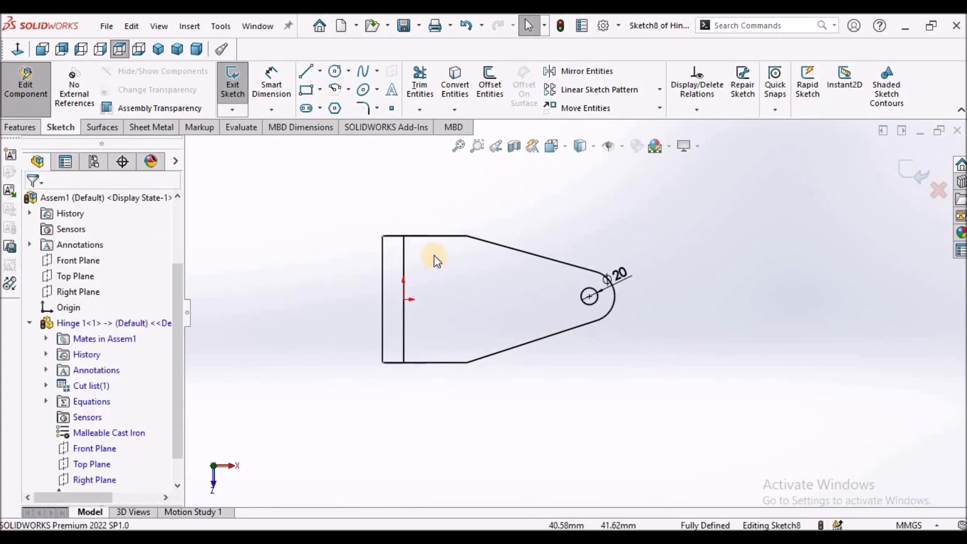
Step: Sketch two vertically aligned circles of about 13 mm radius on the wide part of the leaf, above and below the origin's level
{"action": "left_click", "coordinate": [337, 72]}
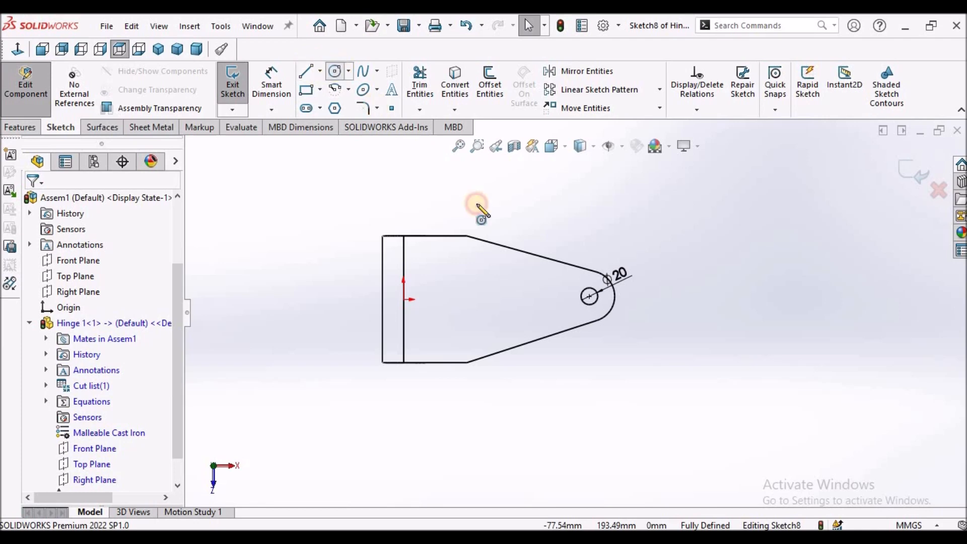
{"action": "left_click", "coordinate": [466, 268]}
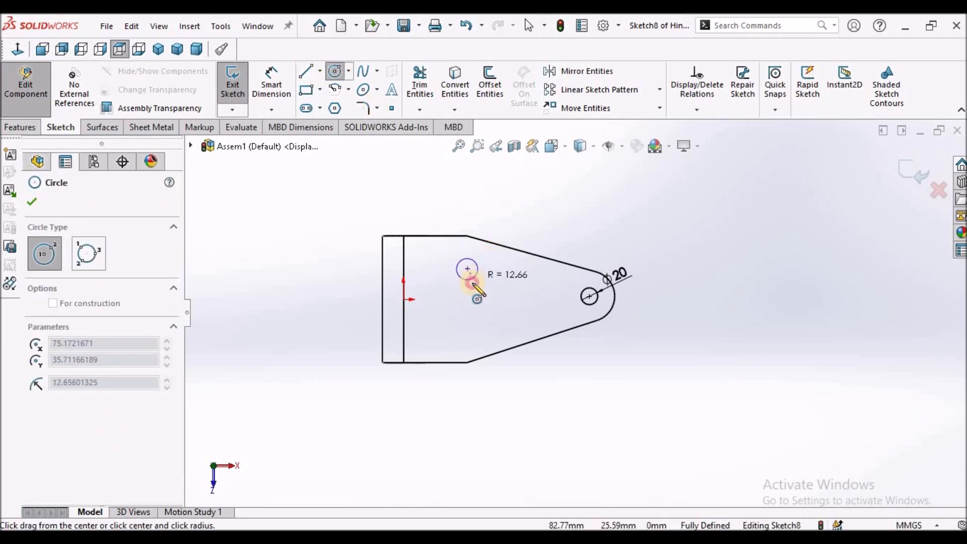
{"action": "left_click", "coordinate": [464, 278]}
{"action": "left_click", "coordinate": [466, 321]}
{"action": "left_click", "coordinate": [465, 332]}
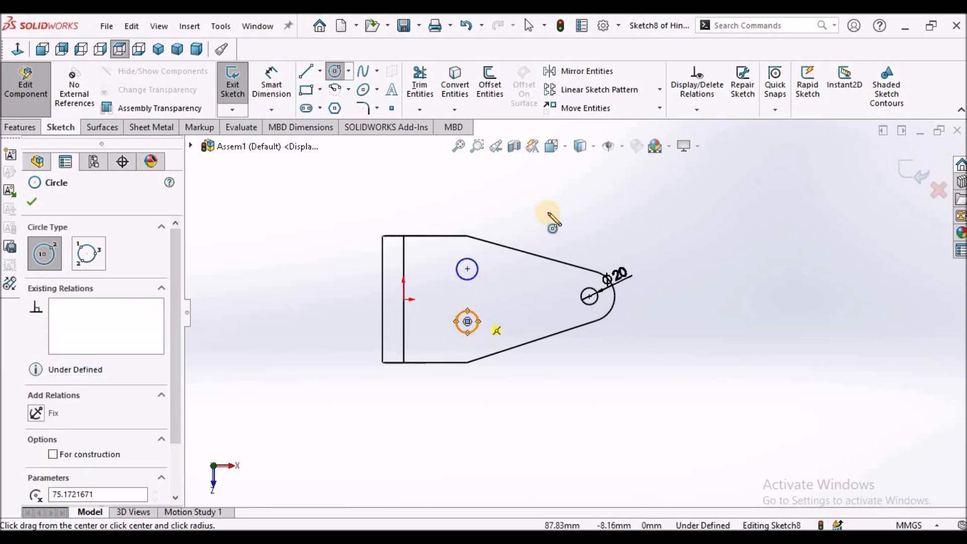
{"action": "right_click", "coordinate": [574, 227]}
{"action": "left_click", "coordinate": [575, 220]}
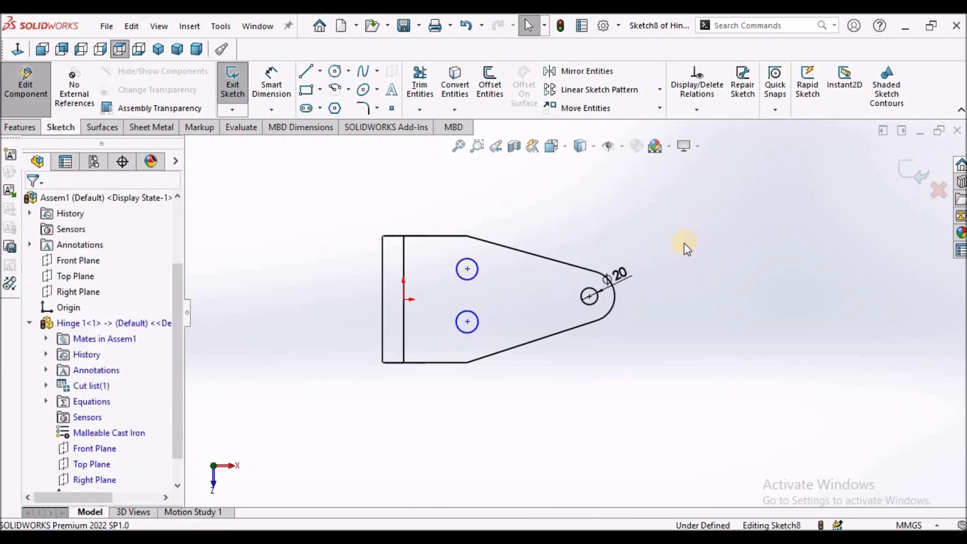
Step: Apply an Equal relation to the two new circles and the 20 mm circle at the rounded end
{"action": "left_click", "coordinate": [478, 323]}
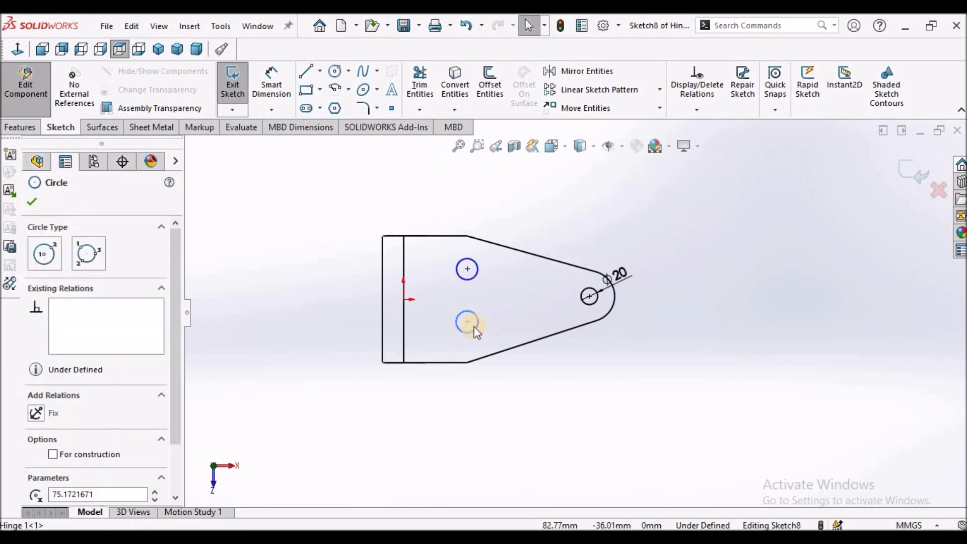
{"action": "left_click", "coordinate": [471, 281], "text": "ctrl"}
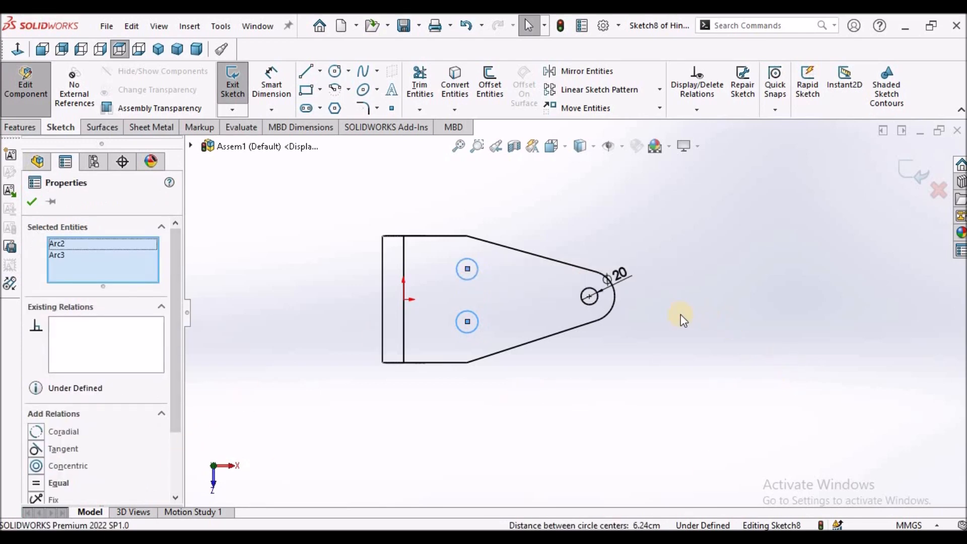
{"action": "left_click", "coordinate": [589, 297], "text": "ctrl"}
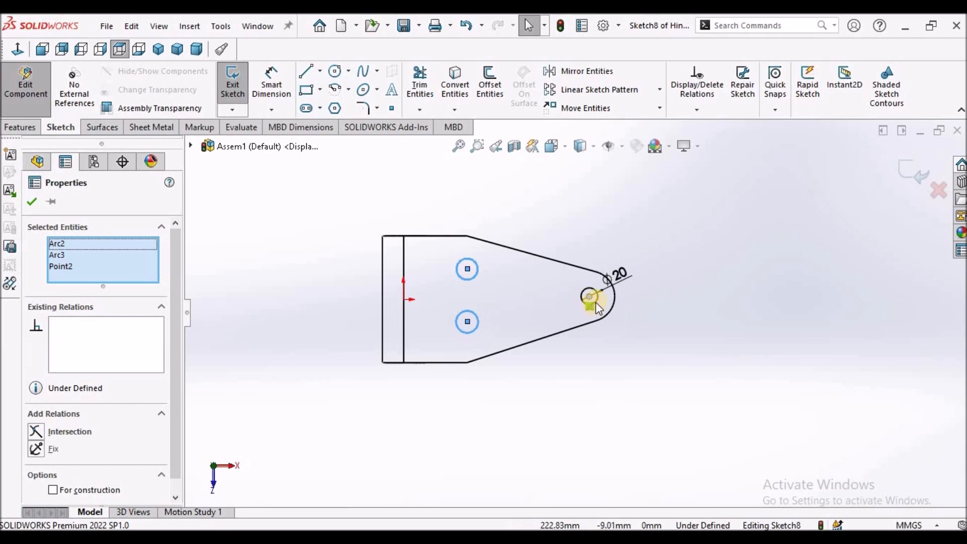
{"action": "left_click", "coordinate": [596, 301], "text": "ctrl"}
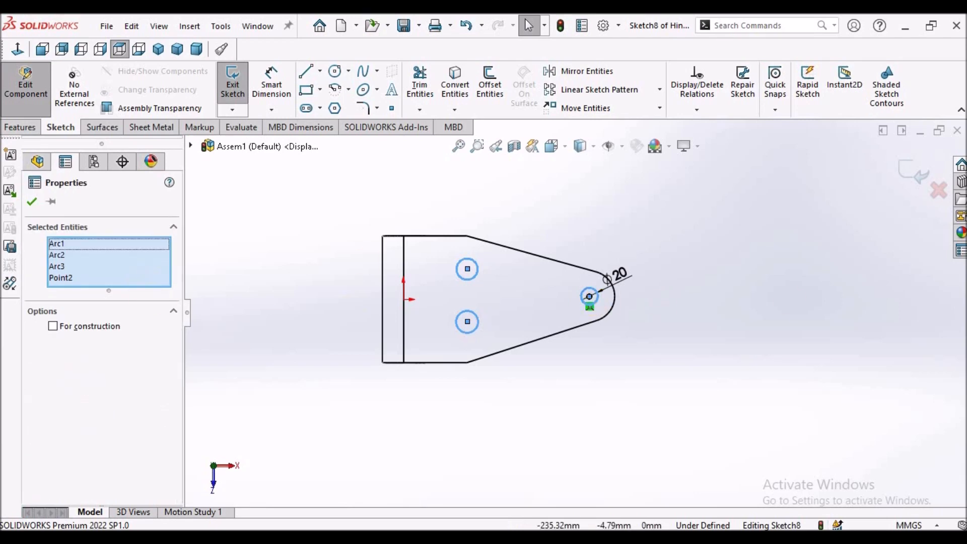
{"action": "left_click", "coordinate": [589, 296], "text": "ctrl"}
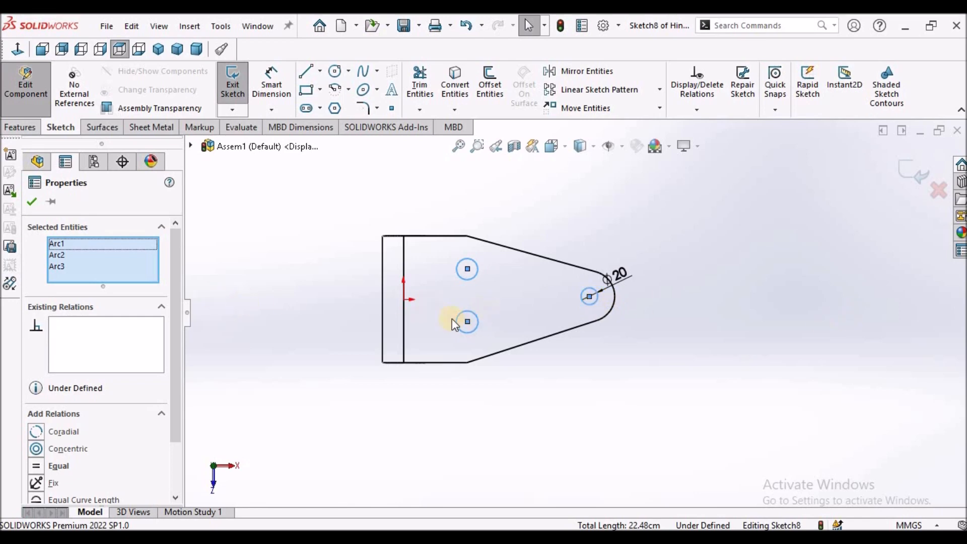
{"action": "left_click_drag", "start_coordinate": [176, 426], "coordinate": [182, 470]}
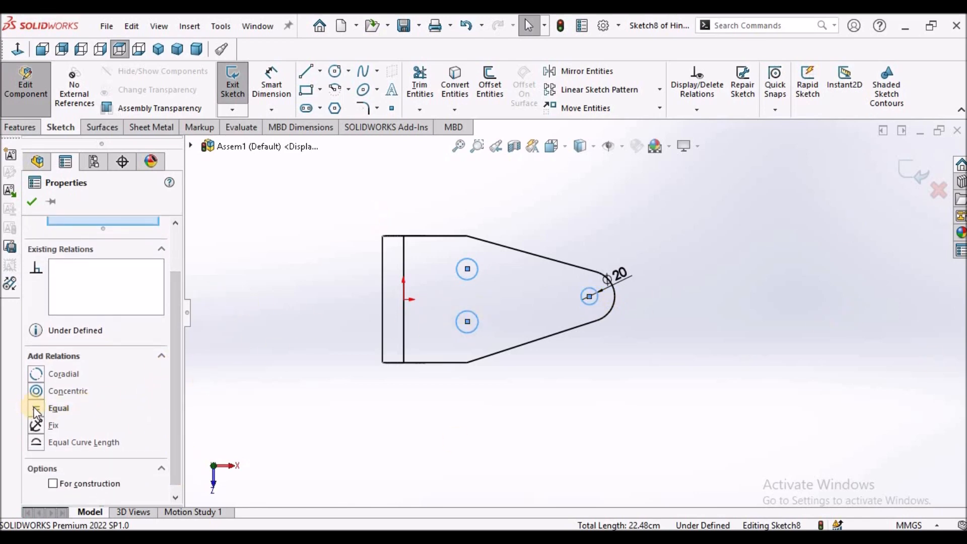
{"action": "left_click", "coordinate": [57, 409]}
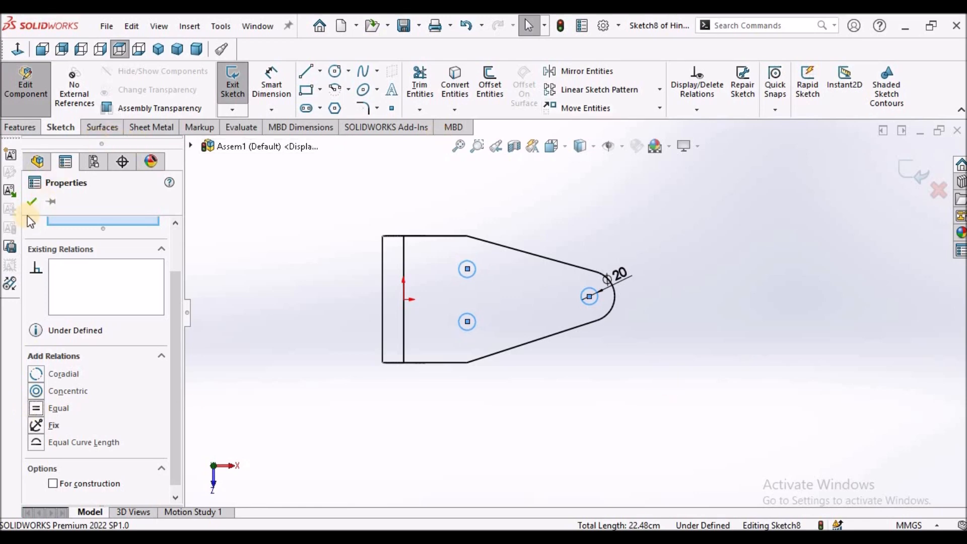
{"action": "left_click", "coordinate": [30, 202]}
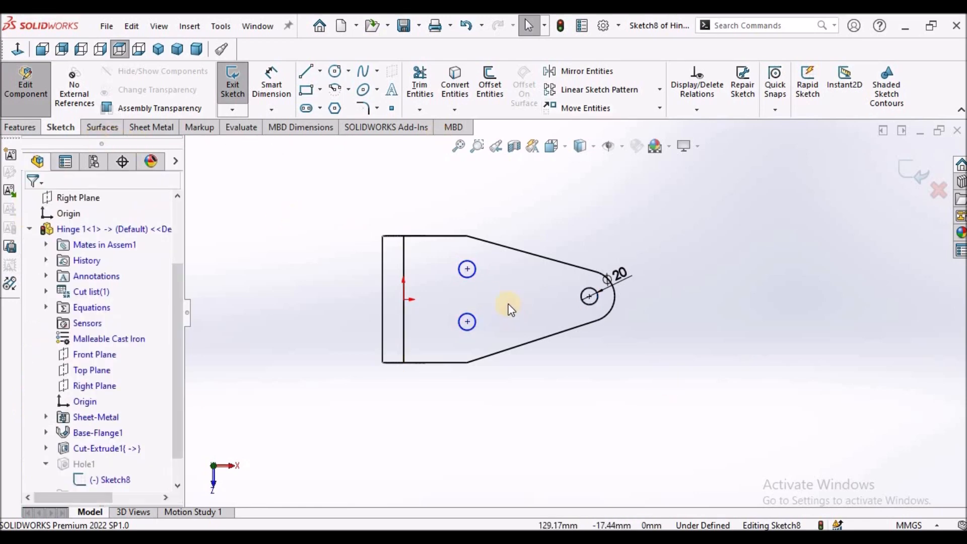
Step: Dimension the vertical distance between the centres of the two circles on the wide part and set it to 80 mm
{"action": "scroll", "coordinate": [508, 302], "scroll_direction": "down", "scroll_amount": 1}
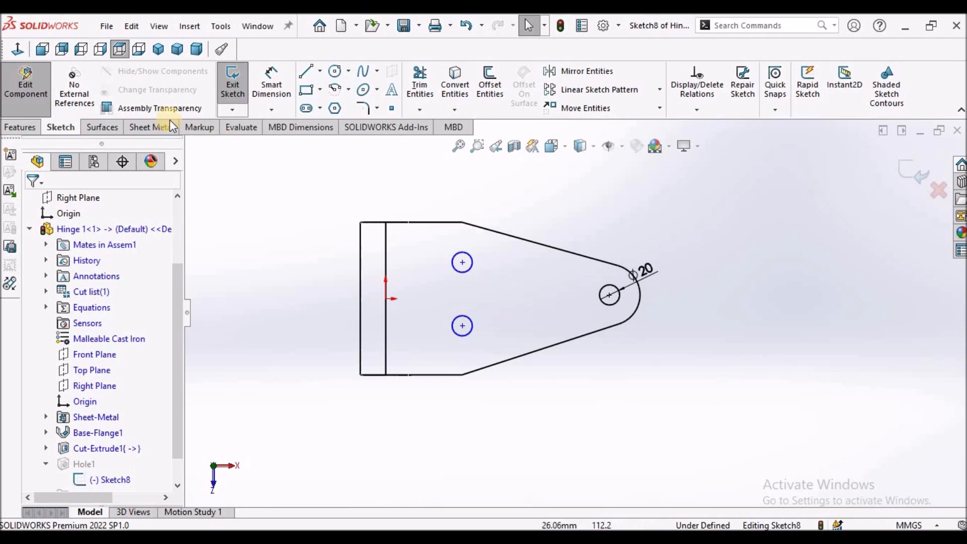
{"action": "left_click", "coordinate": [270, 85]}
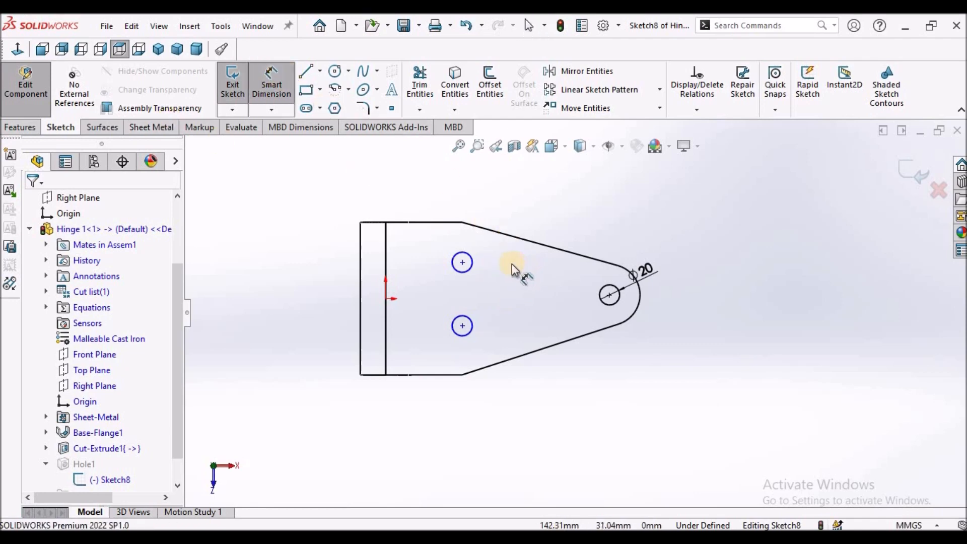
{"action": "scroll", "coordinate": [509, 266], "scroll_direction": "down", "scroll_amount": 1}
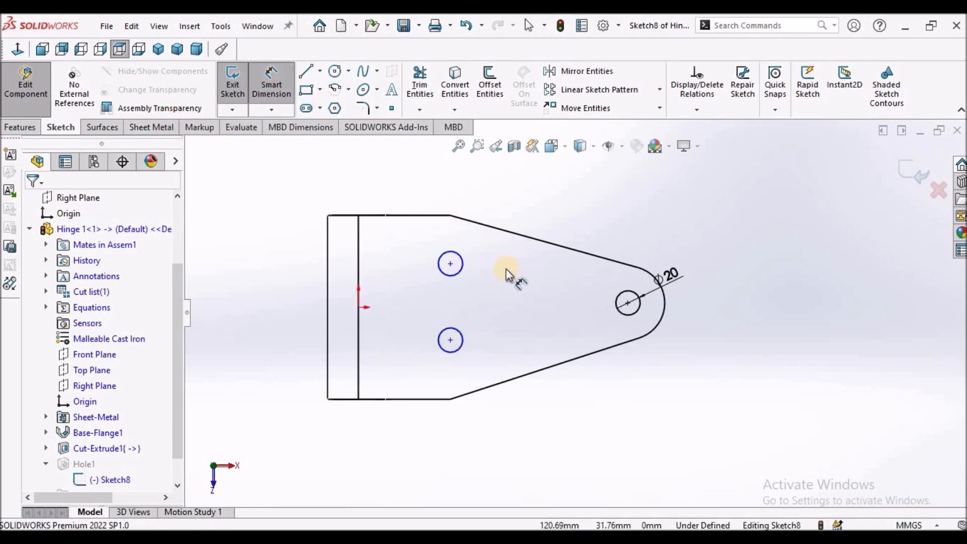
{"action": "left_click", "coordinate": [450, 263]}
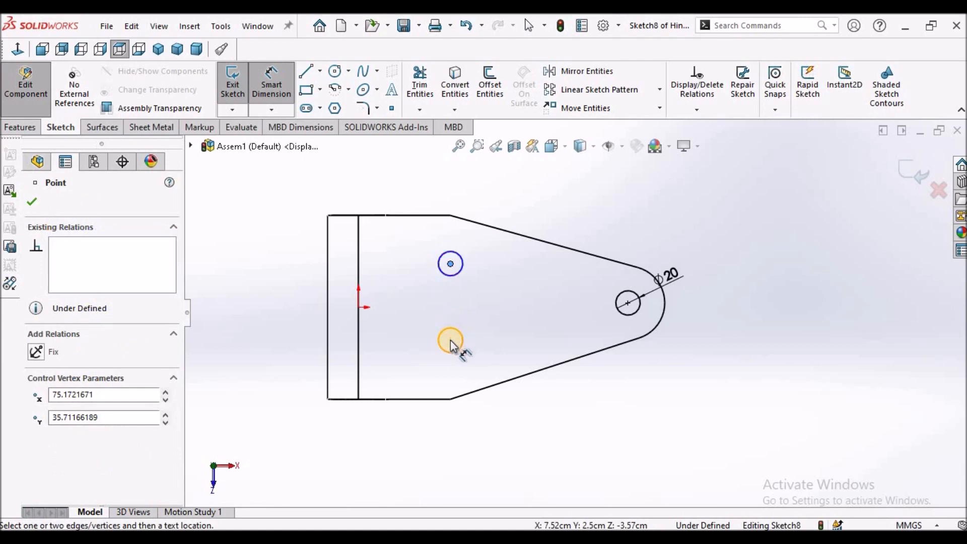
{"action": "left_click", "coordinate": [450, 340]}
{"action": "left_click", "coordinate": [518, 302]}
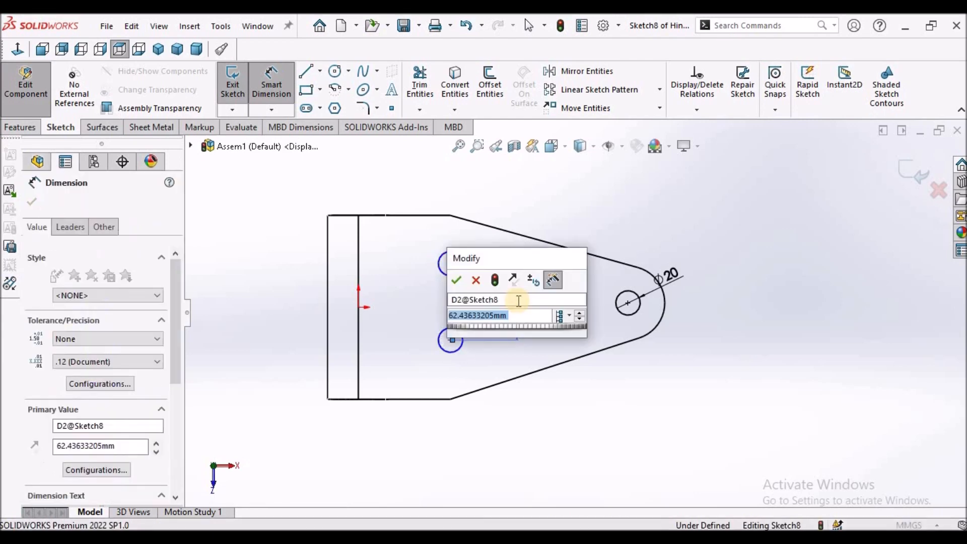
{"action": "type", "text": "80"}
{"action": "key", "text": "Return"}
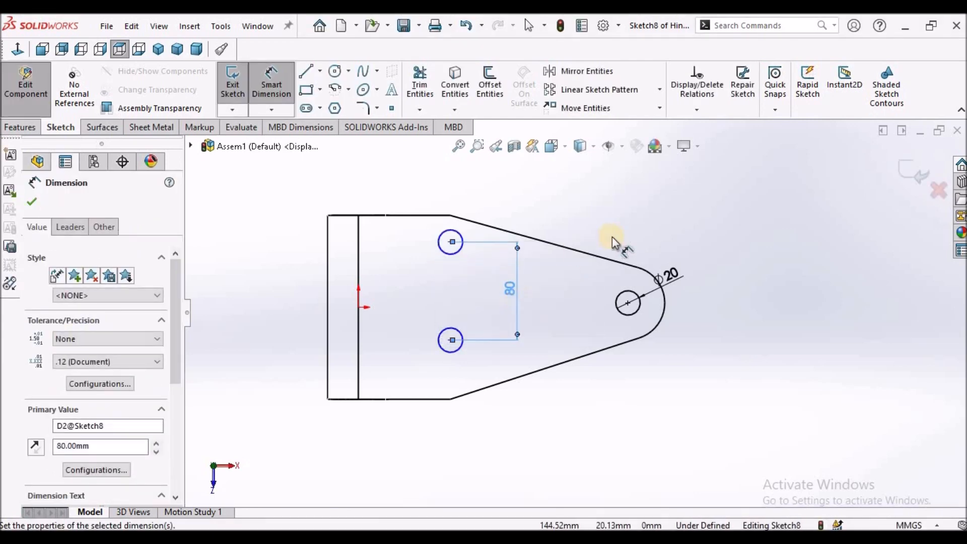
{"action": "right_click", "coordinate": [641, 219]}
{"action": "left_click", "coordinate": [673, 282]}
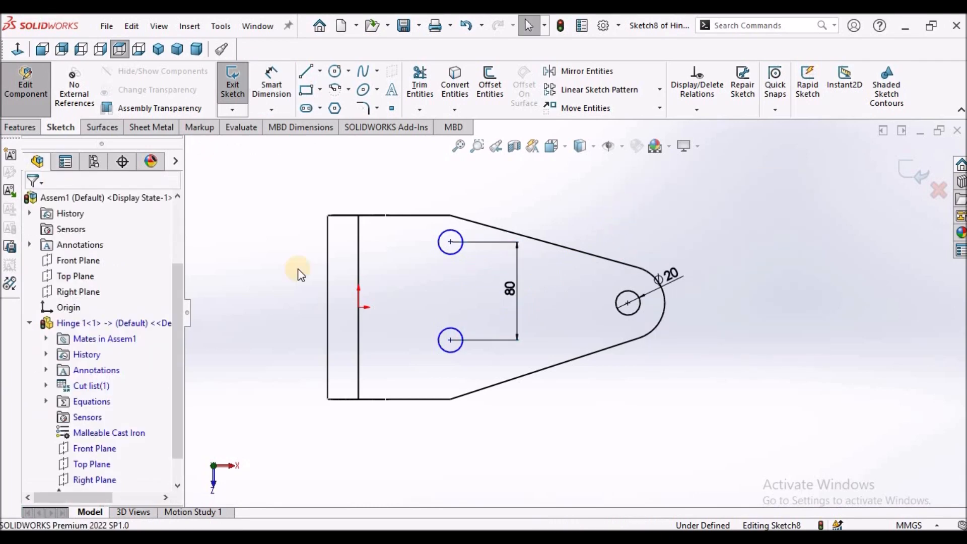
Step: Dimension the horizontal distance from the origin to the centre of the lower circle on the wide part and set it to 75 mm
{"action": "left_click", "coordinate": [272, 81]}
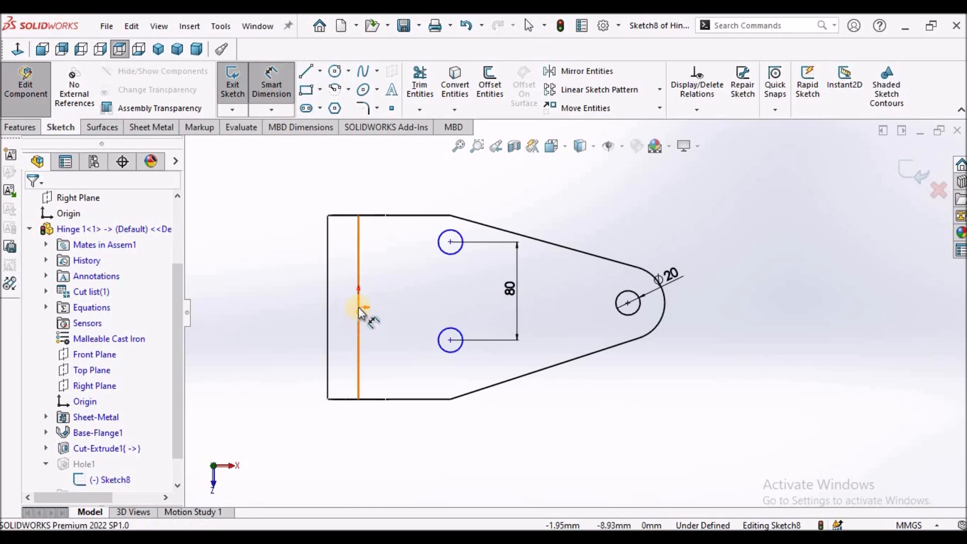
{"action": "left_click", "coordinate": [357, 307]}
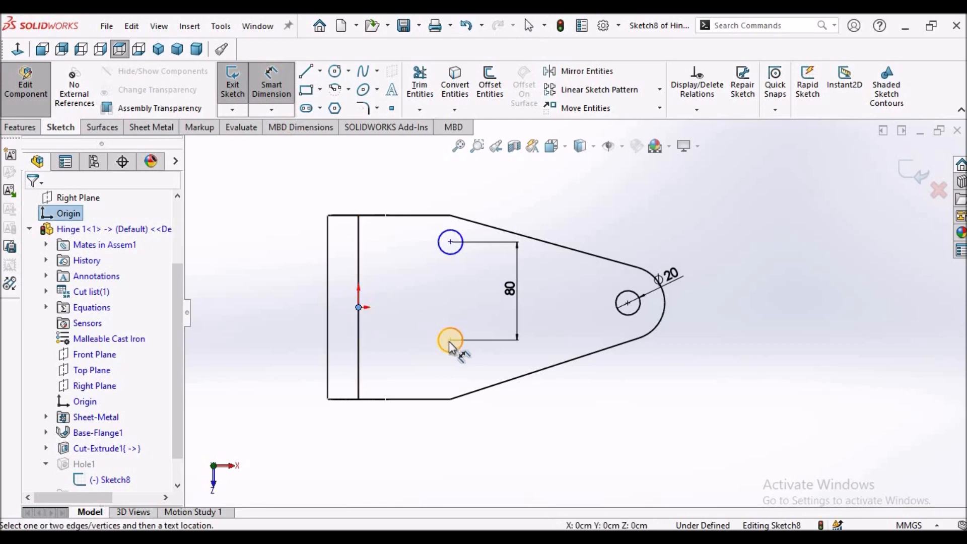
{"action": "left_click", "coordinate": [449, 340]}
{"action": "left_click", "coordinate": [411, 430]}
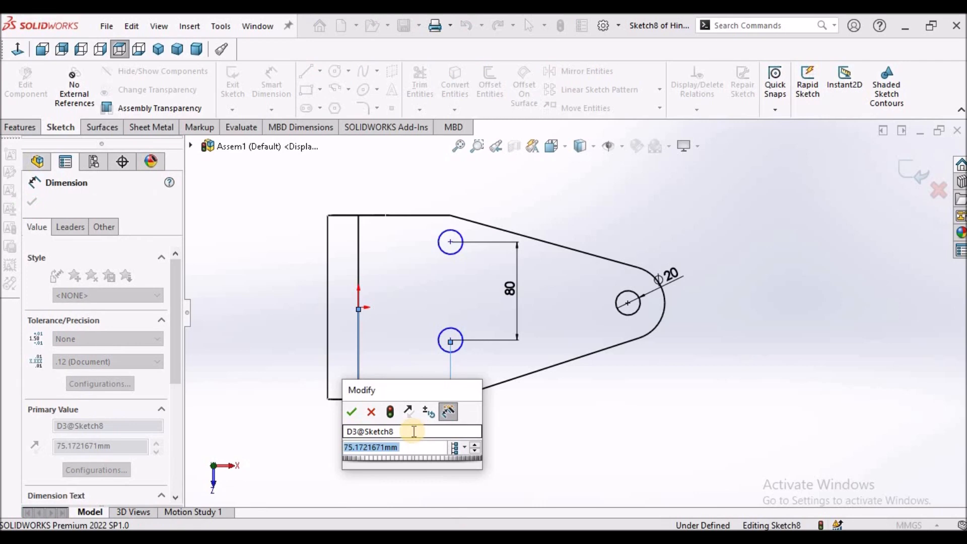
{"action": "type", "text": "75"}
{"action": "key", "text": "Return"}
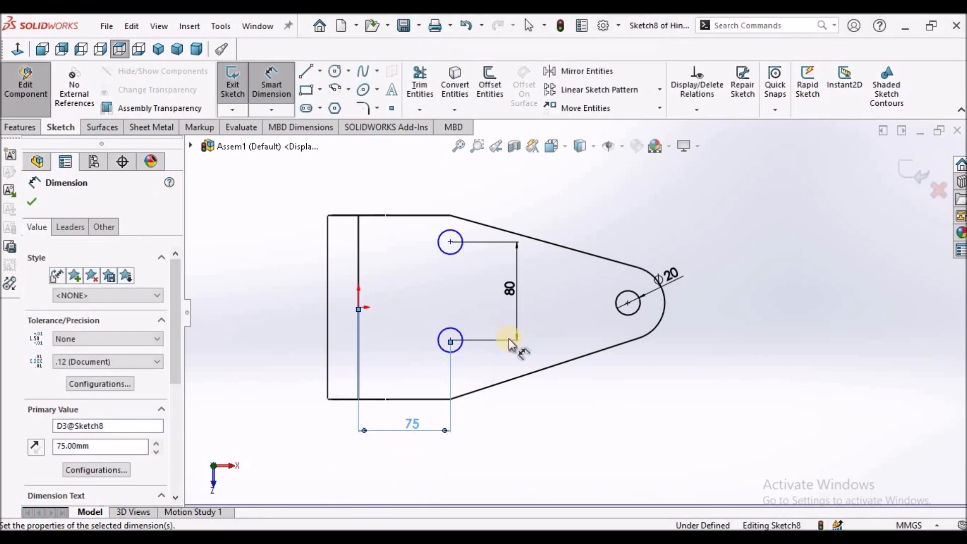
{"action": "right_click", "coordinate": [736, 288]}
{"action": "left_click", "coordinate": [770, 343]}
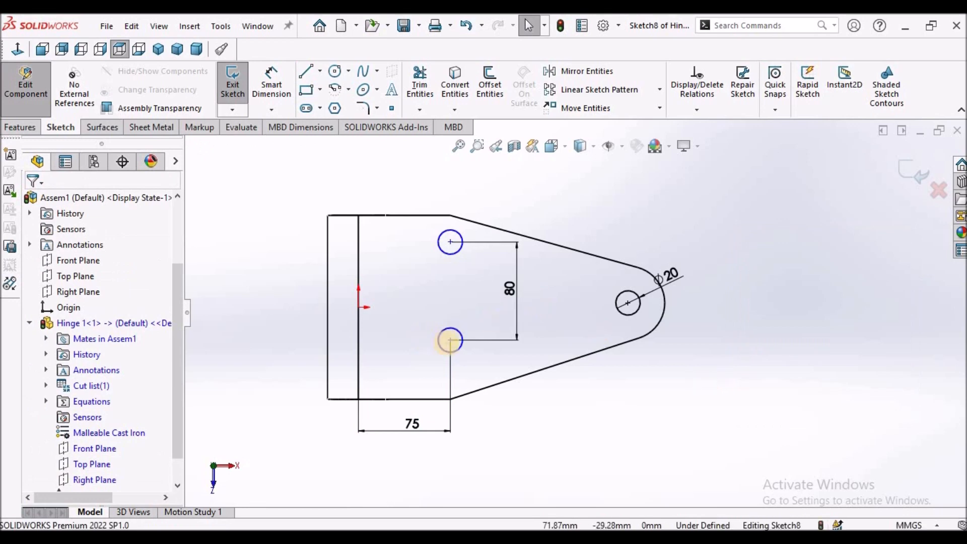
Step: Apply a Vertical relation between the centre points of the two circles on the leaf's wide part
{"action": "left_click", "coordinate": [450, 340]}
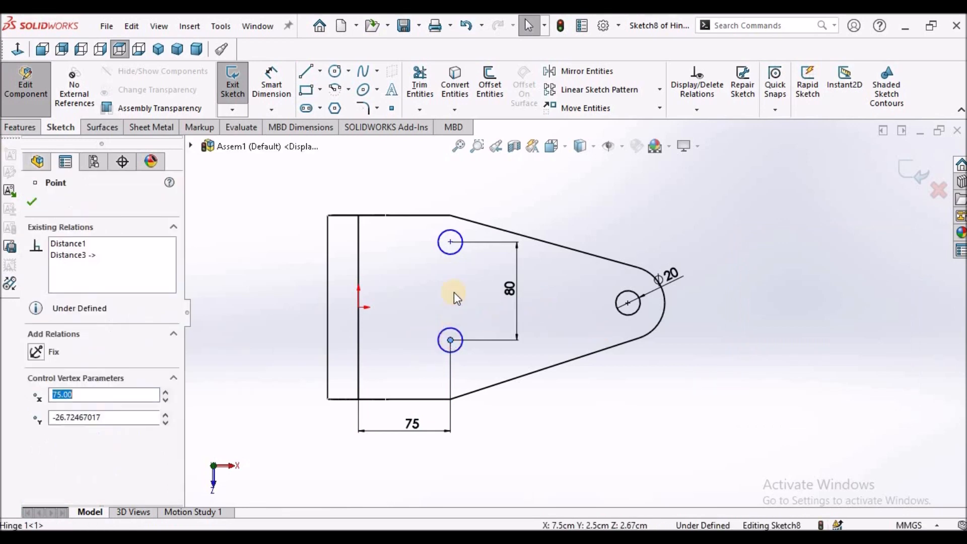
{"action": "left_click", "coordinate": [451, 242], "text": "ctrl"}
{"action": "left_click", "coordinate": [38, 448]}
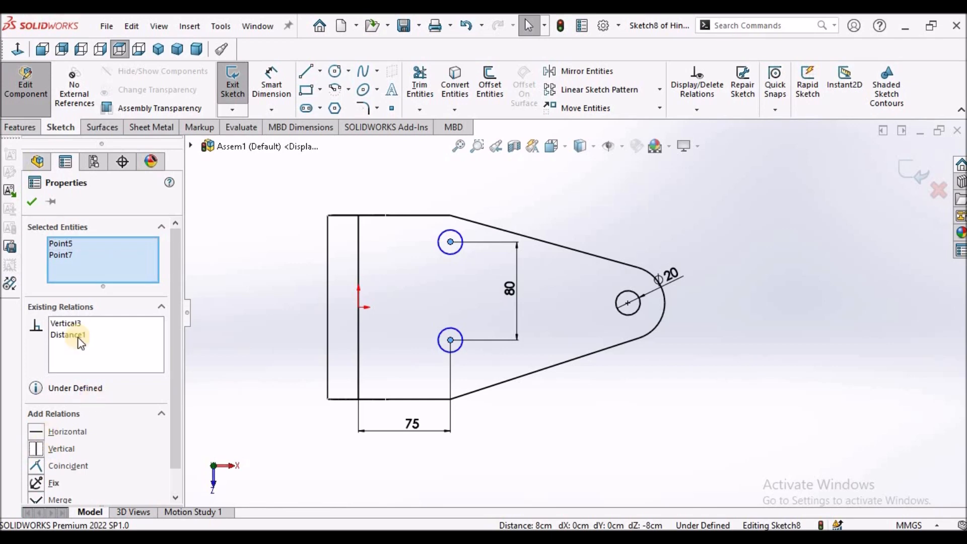
{"action": "left_click", "coordinate": [32, 201]}
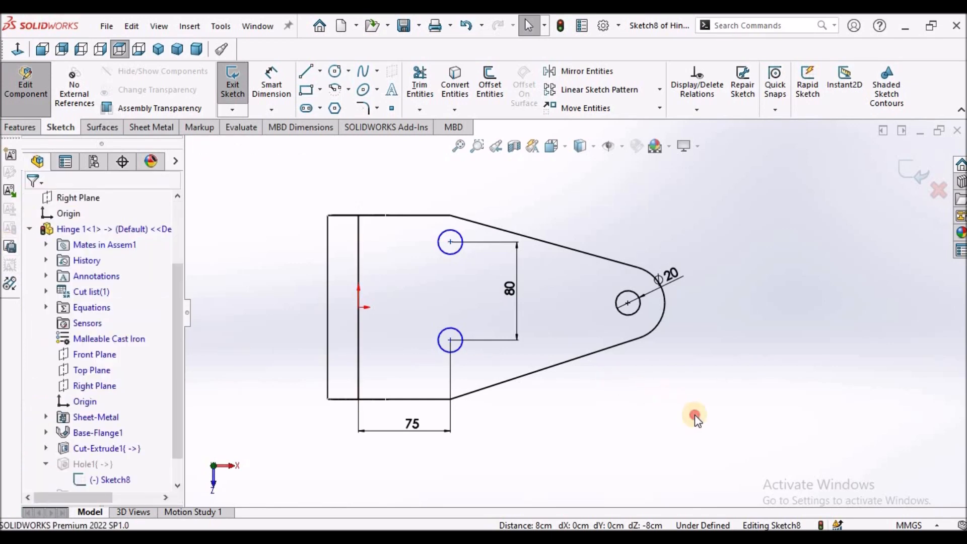
Step: Draw a vertical construction centerline joining the centres of the two circles on the wide part
{"action": "left_click", "coordinate": [320, 71]}
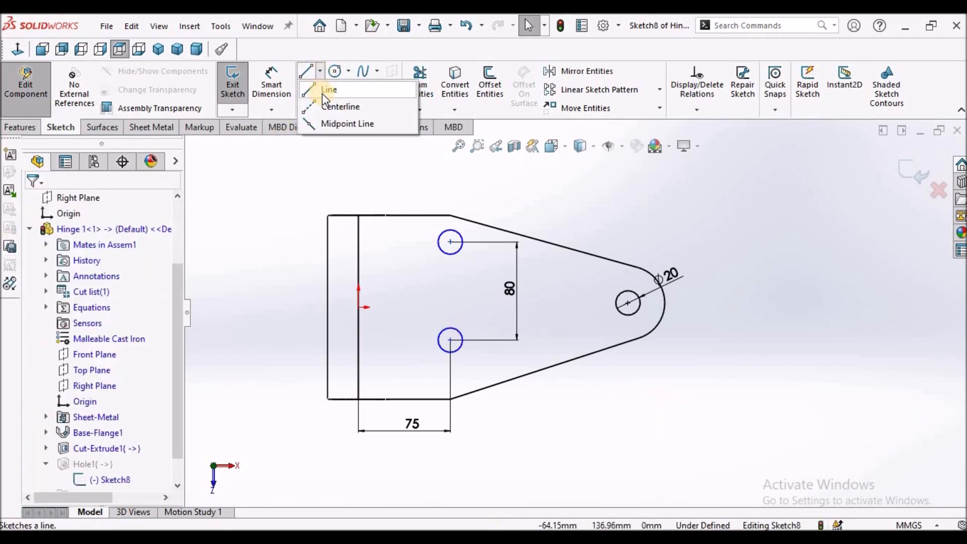
{"action": "left_click", "coordinate": [323, 105]}
{"action": "left_click", "coordinate": [449, 242]}
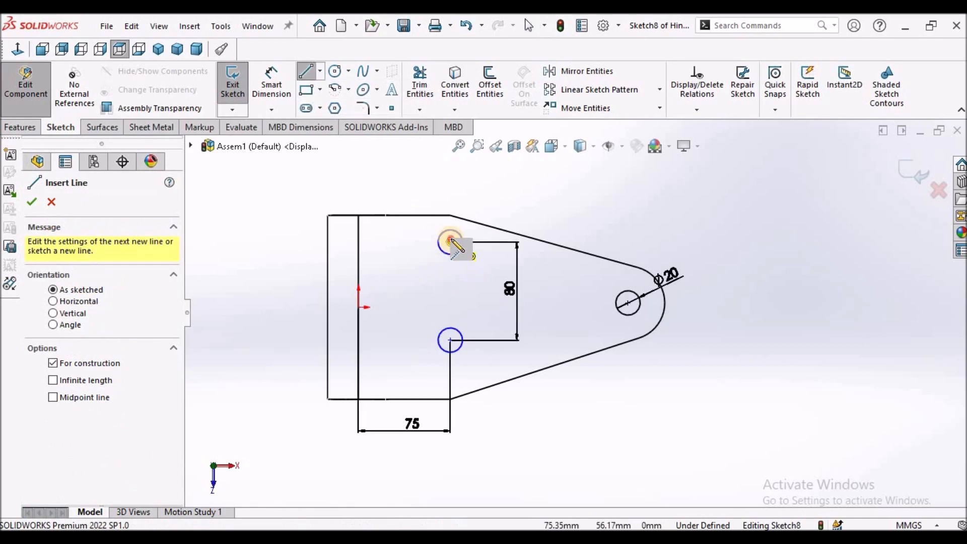
{"action": "left_click", "coordinate": [449, 340]}
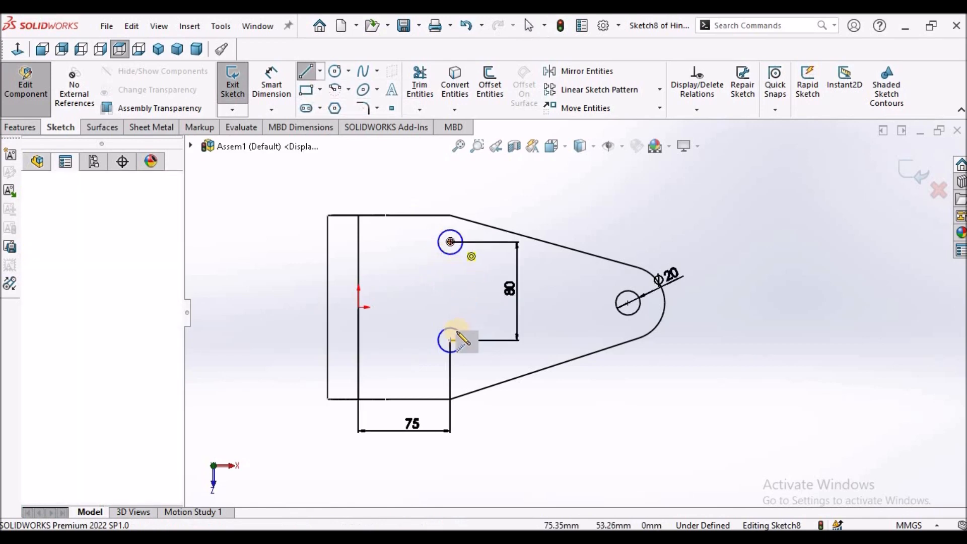
{"action": "right_click", "coordinate": [680, 198]}
{"action": "left_click", "coordinate": [699, 203]}
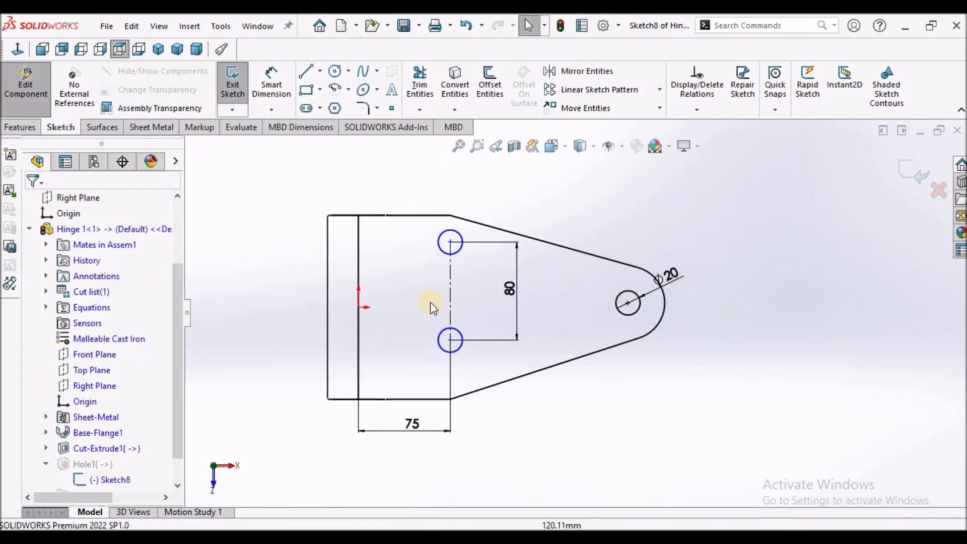
{"action": "left_click", "coordinate": [450, 292]}
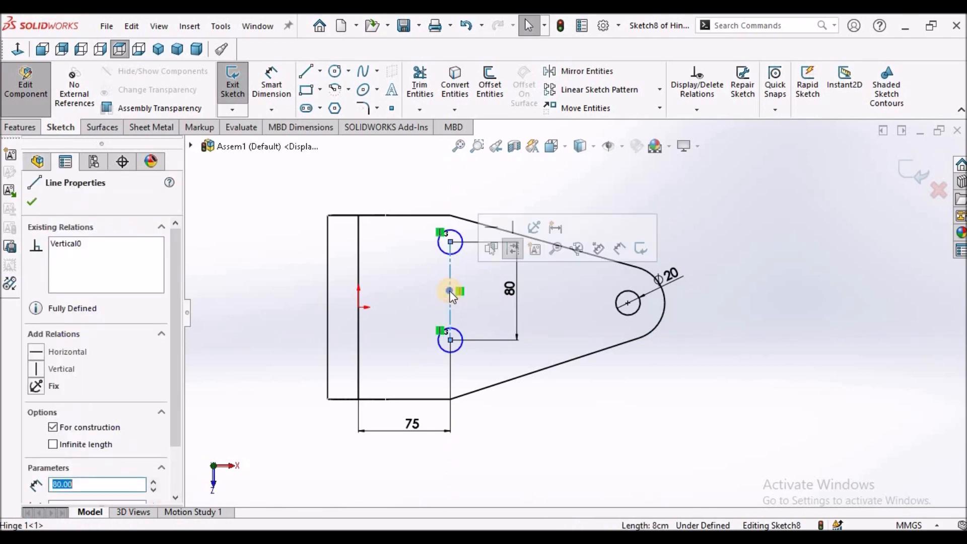
{"action": "right_click", "coordinate": [450, 294]}
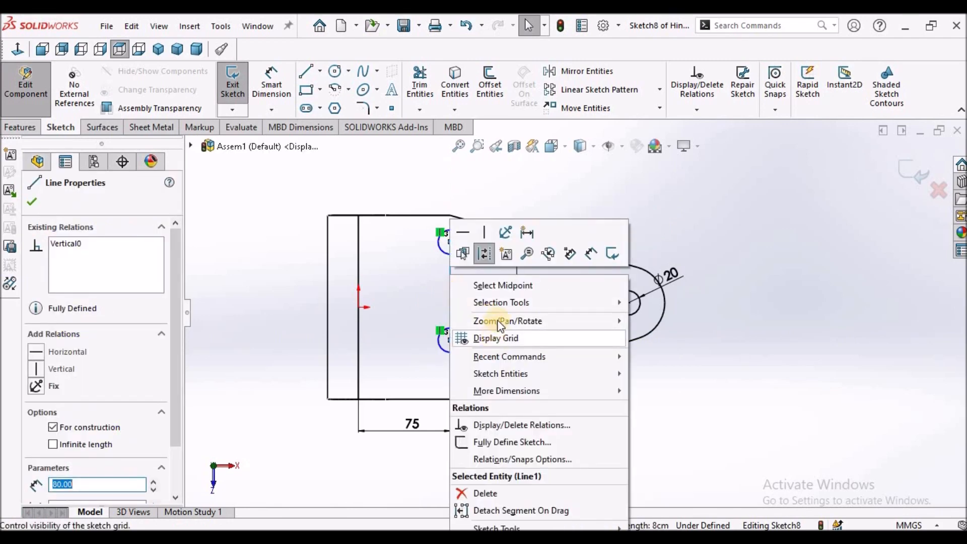
{"action": "left_click", "coordinate": [505, 286]}
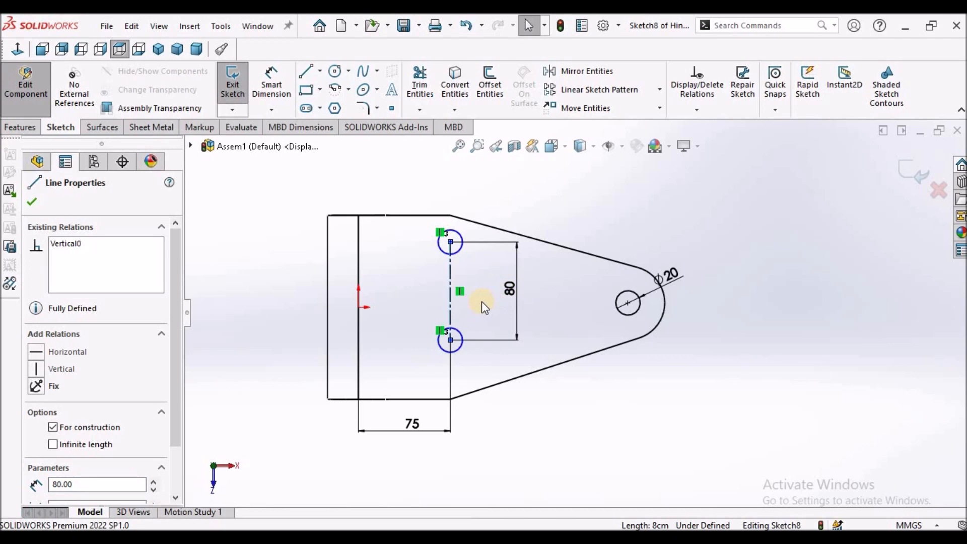
{"action": "left_click", "coordinate": [584, 232]}
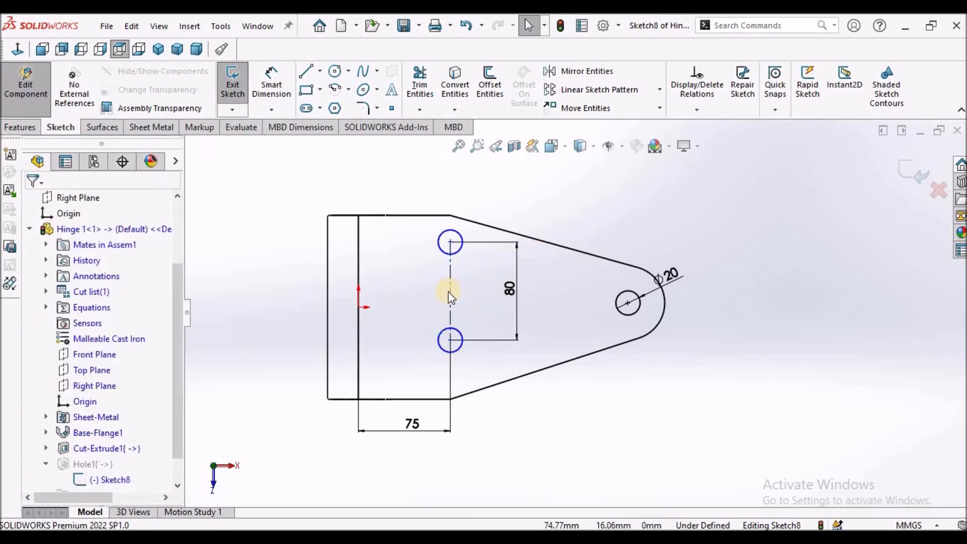
Step: Add a Horizontal relation between the centerline's midpoint and the origin, and exit the hole sketch
{"action": "left_click", "coordinate": [451, 290]}
{"action": "right_click", "coordinate": [450, 275]}
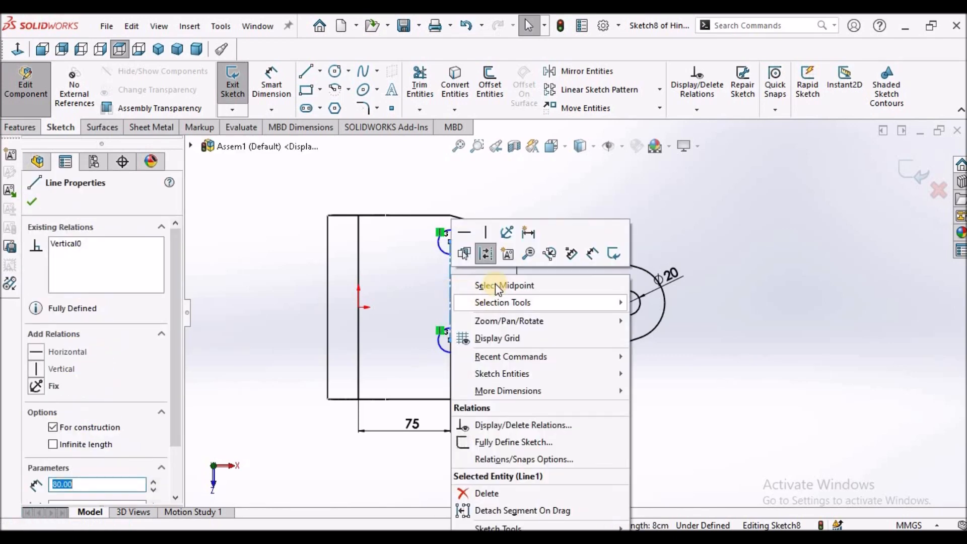
{"action": "left_click", "coordinate": [497, 285]}
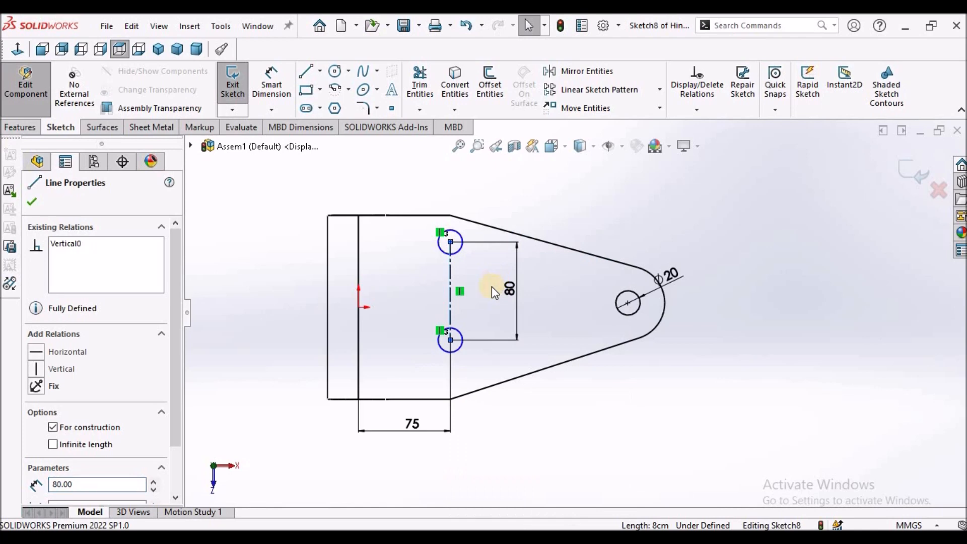
{"action": "left_click", "coordinate": [357, 304], "text": "ctrl"}
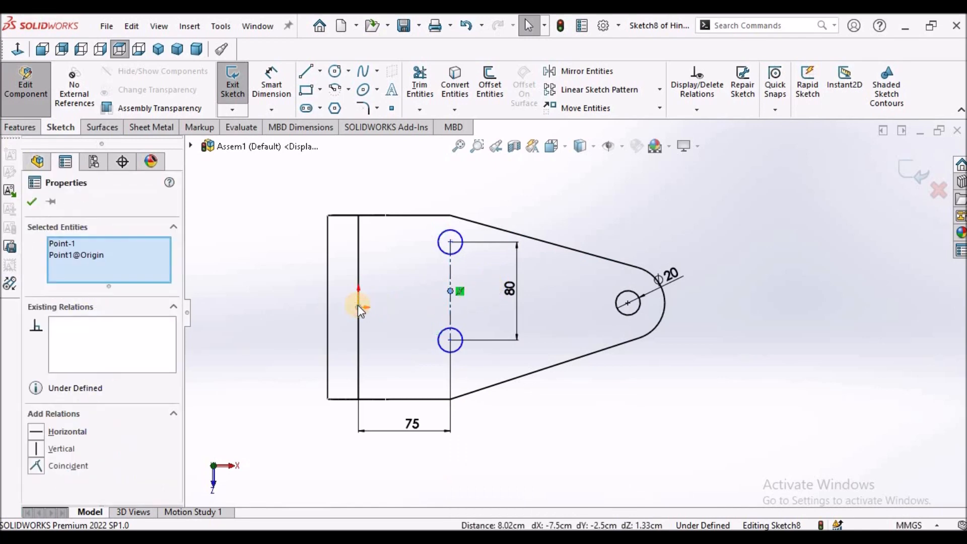
{"action": "left_click", "coordinate": [36, 431]}
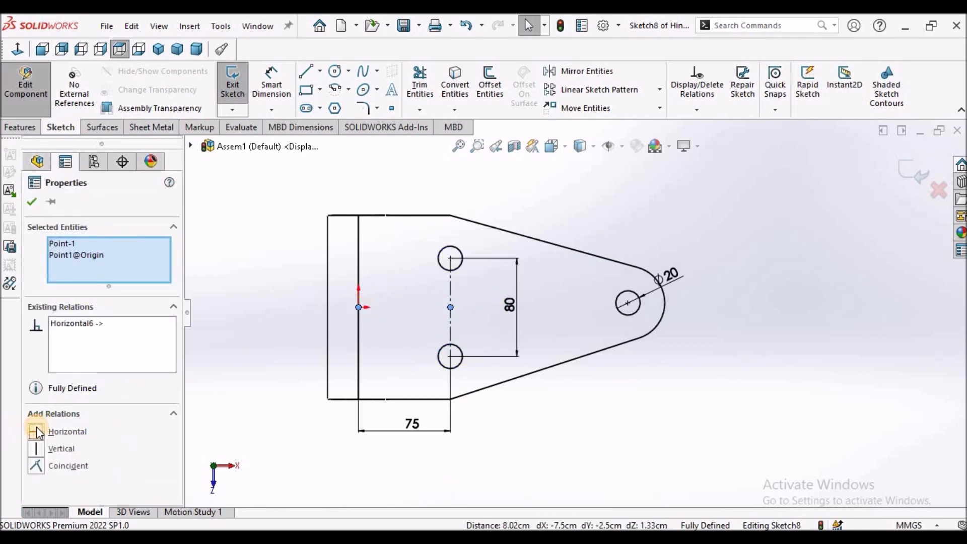
{"action": "left_click", "coordinate": [31, 201]}
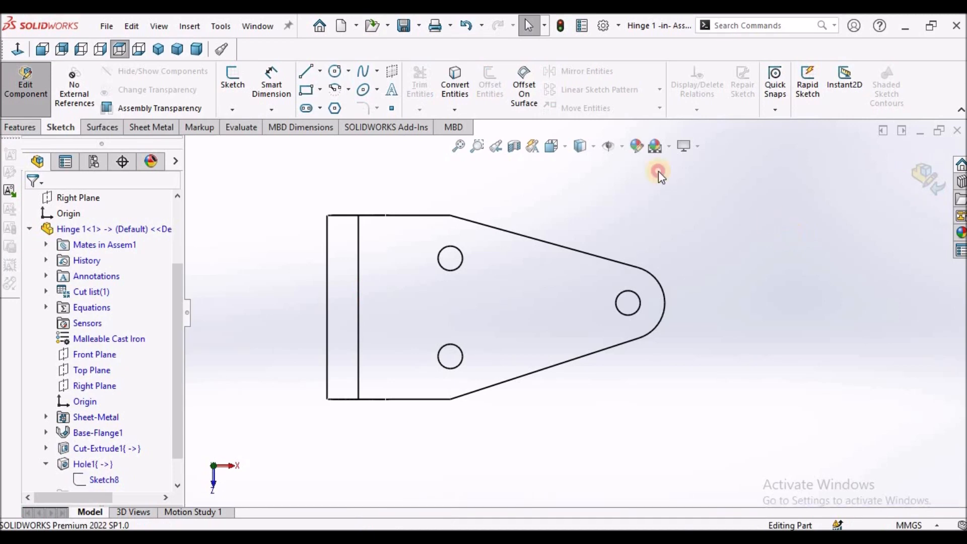
Step: Change the display style to Shaded With Edges and view the leaf with its three holes in 3D
{"action": "left_click", "coordinate": [593, 147]}
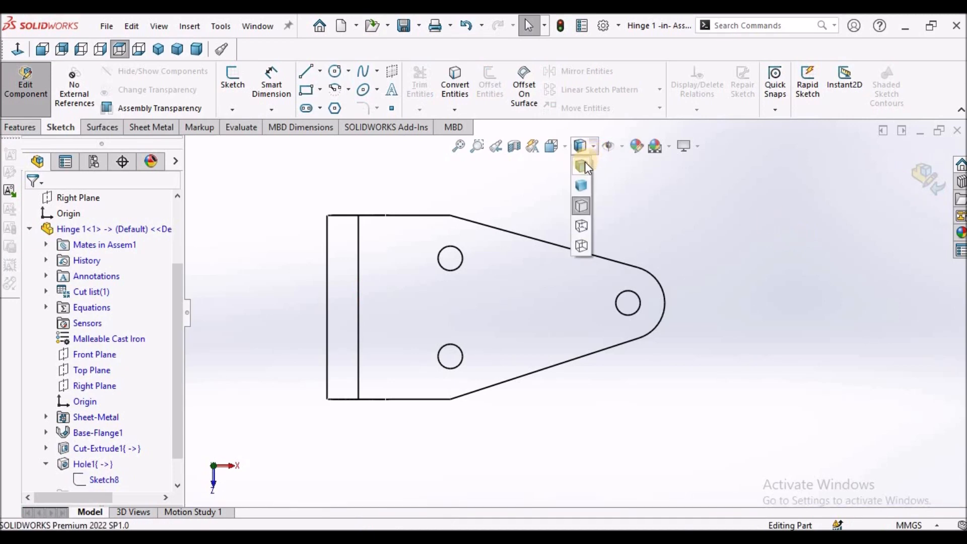
{"action": "left_click", "coordinate": [583, 165]}
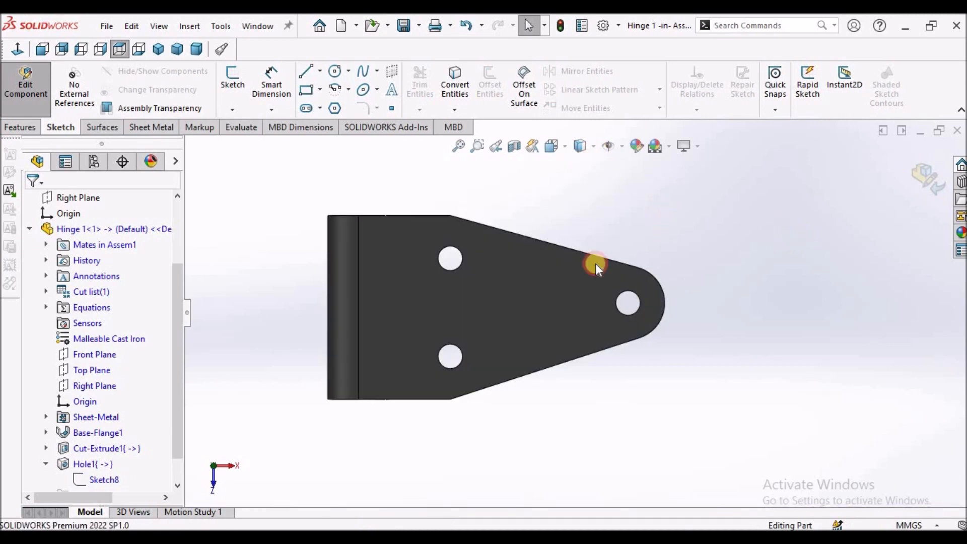
{"action": "middle_click_drag", "start_coordinate": [485, 294], "coordinate": [510, 311]}
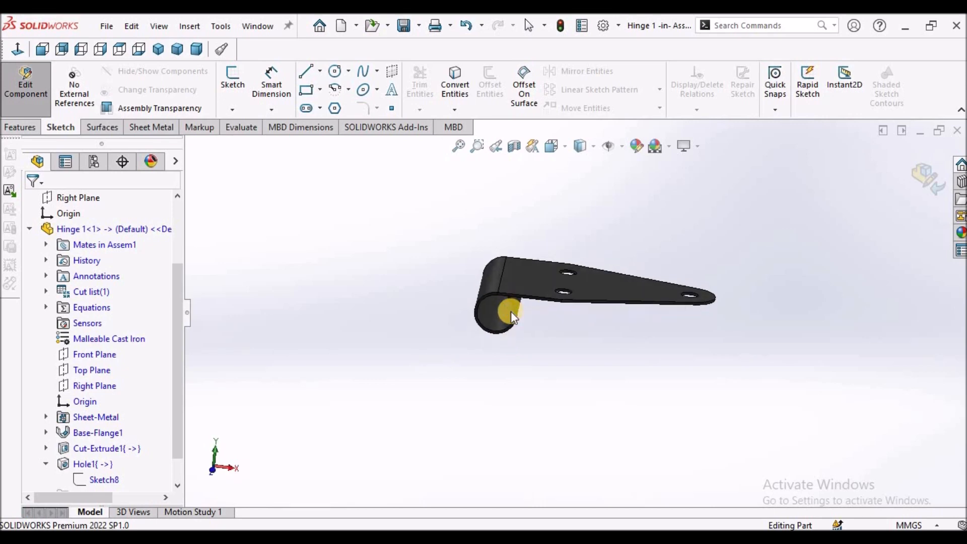
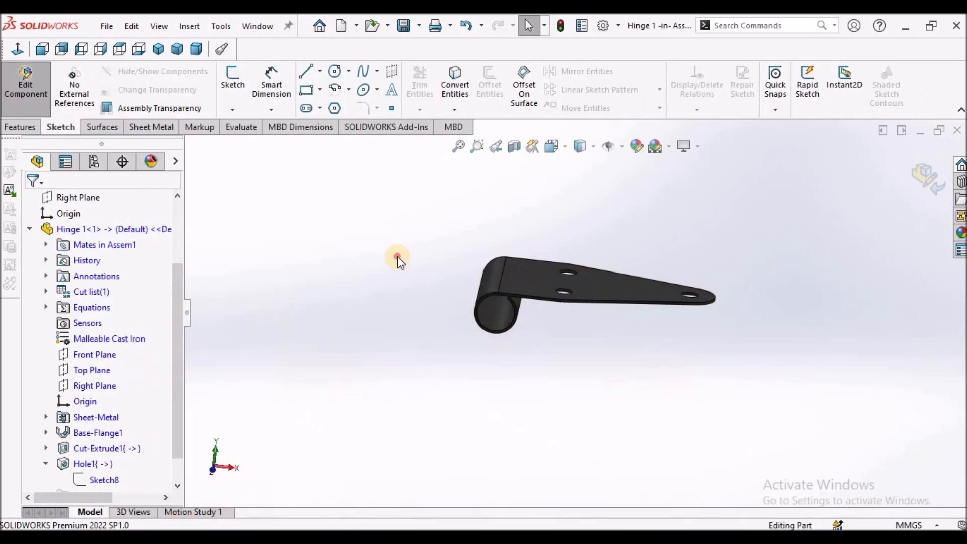
Step: Finish editing the Hinge 1 component in the assembly and switch to the open Hinge 2 part
{"action": "left_click", "coordinate": [29, 229]}
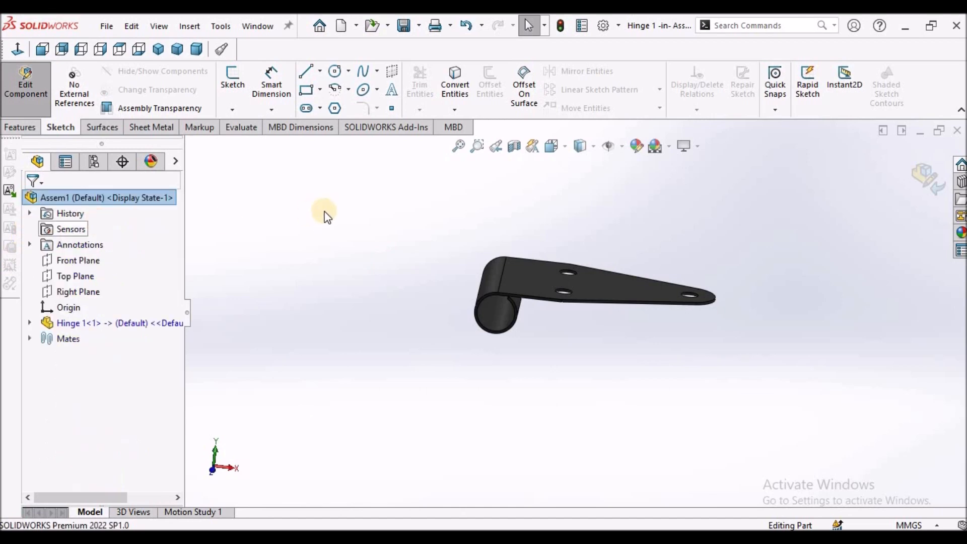
{"action": "left_click", "coordinate": [928, 181]}
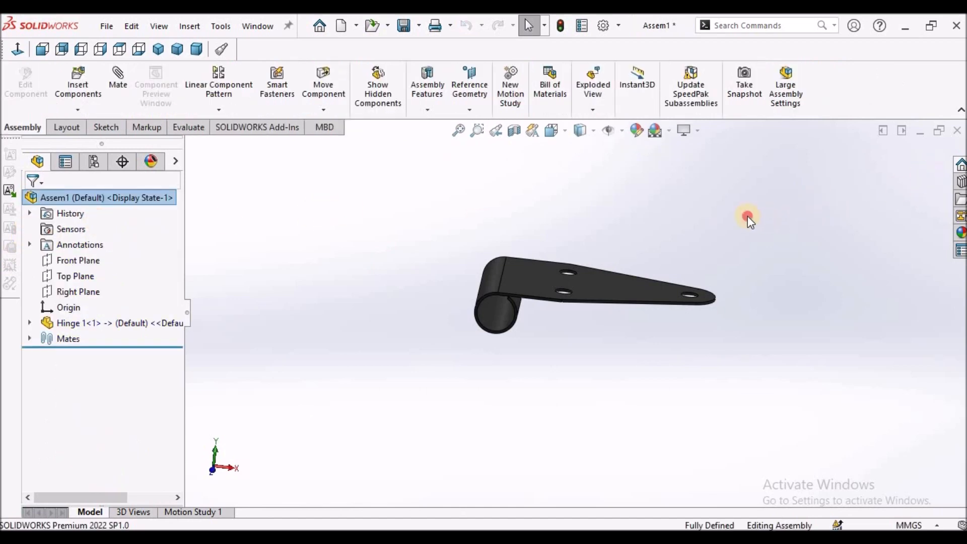
{"action": "left_click", "coordinate": [259, 26]}
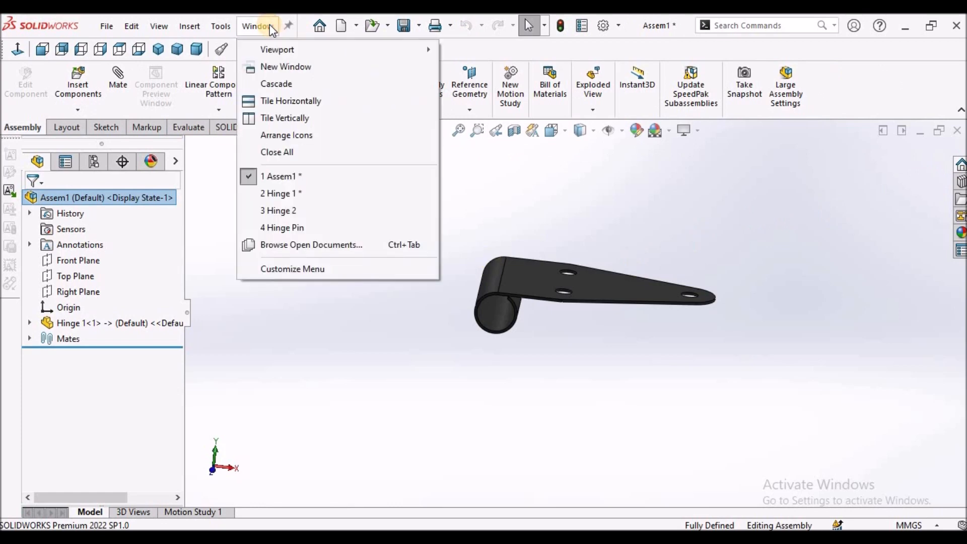
{"action": "left_click", "coordinate": [291, 210]}
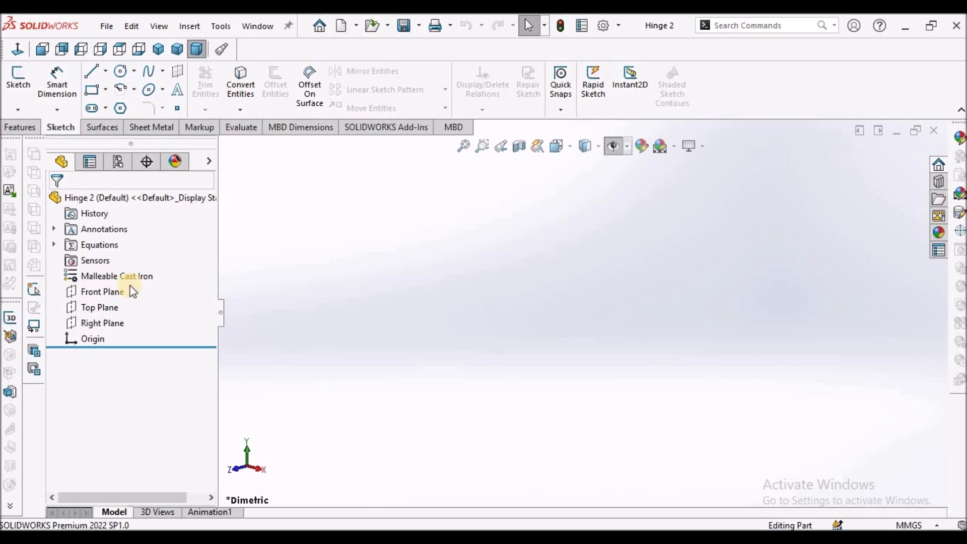
Step: Sketch a circle of about 34 mm radius centred on the origin on the Front Plane of Hinge 2
{"action": "left_click", "coordinate": [95, 291]}
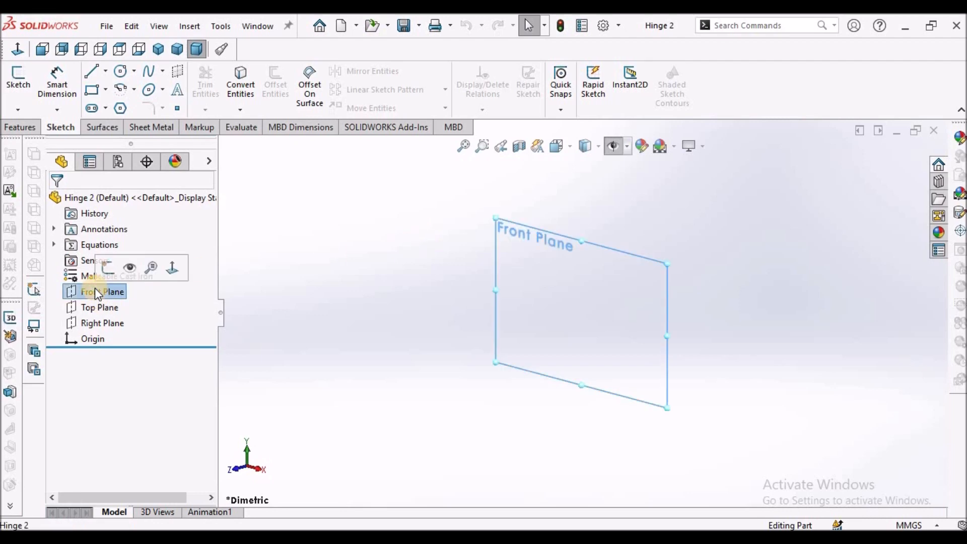
{"action": "left_click", "coordinate": [19, 81]}
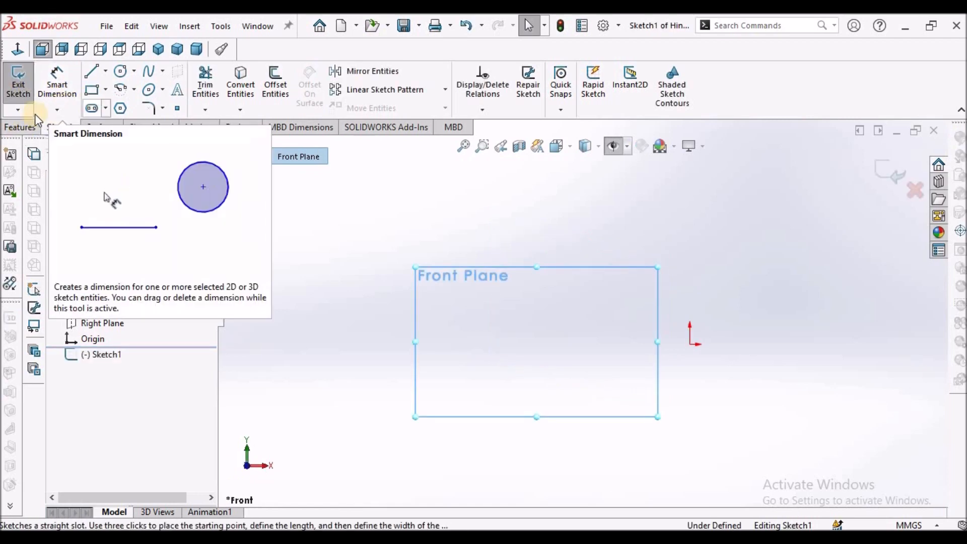
{"action": "left_click", "coordinate": [120, 72]}
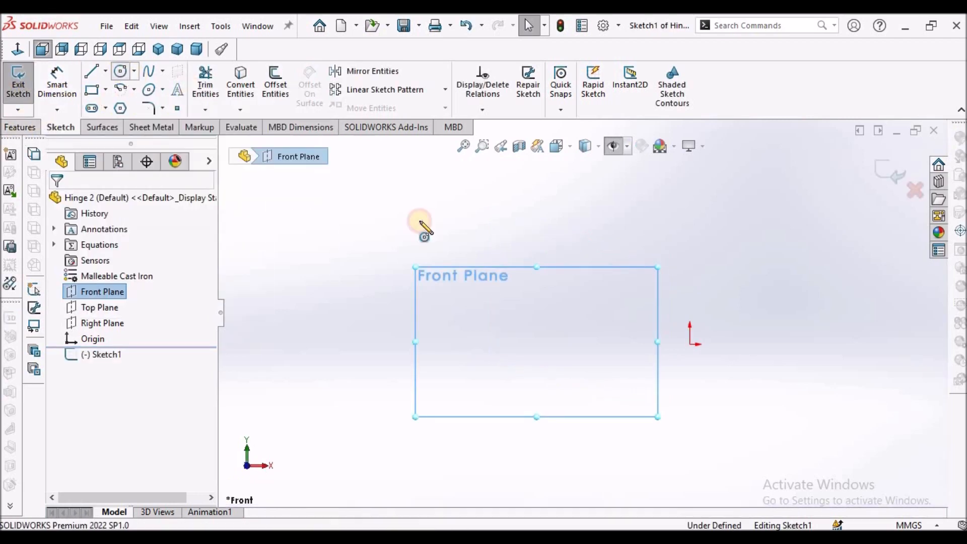
{"action": "left_click", "coordinate": [690, 344]}
{"action": "left_click", "coordinate": [715, 304]}
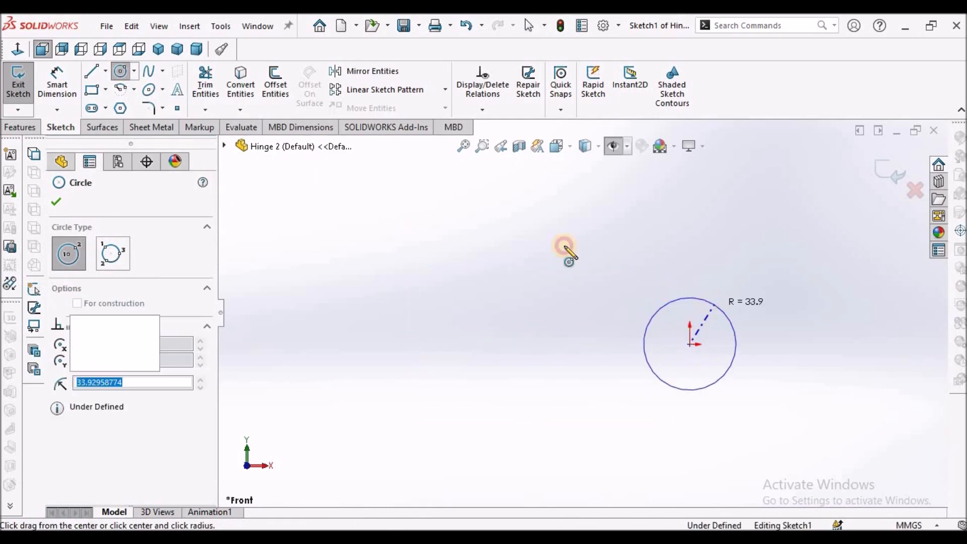
{"action": "right_click", "coordinate": [558, 246]}
{"action": "left_click", "coordinate": [557, 245]}
{"action": "left_click", "coordinate": [422, 250]}
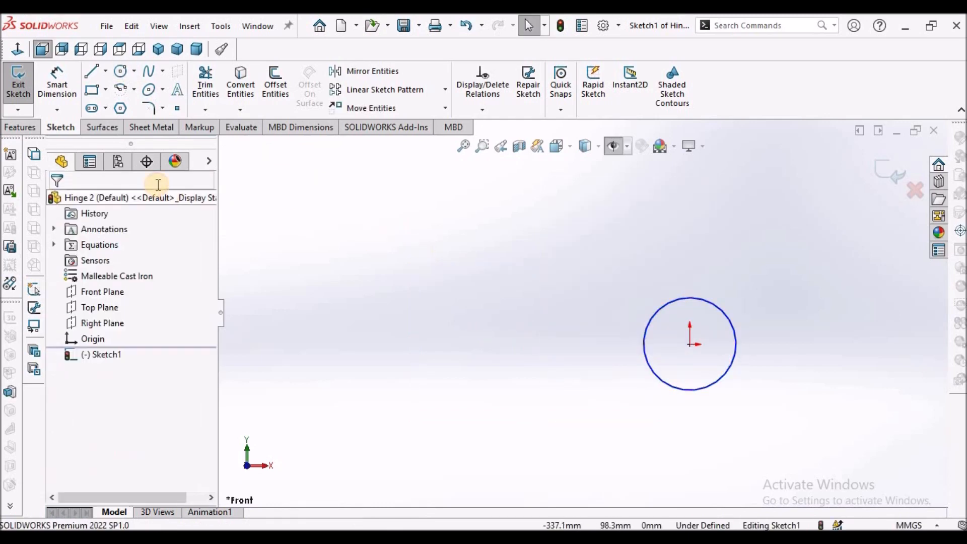
Step: Extrude the circle as a blind boss with its depth linked to thickness, and save the Hinge 2 part
{"action": "left_click", "coordinate": [23, 126]}
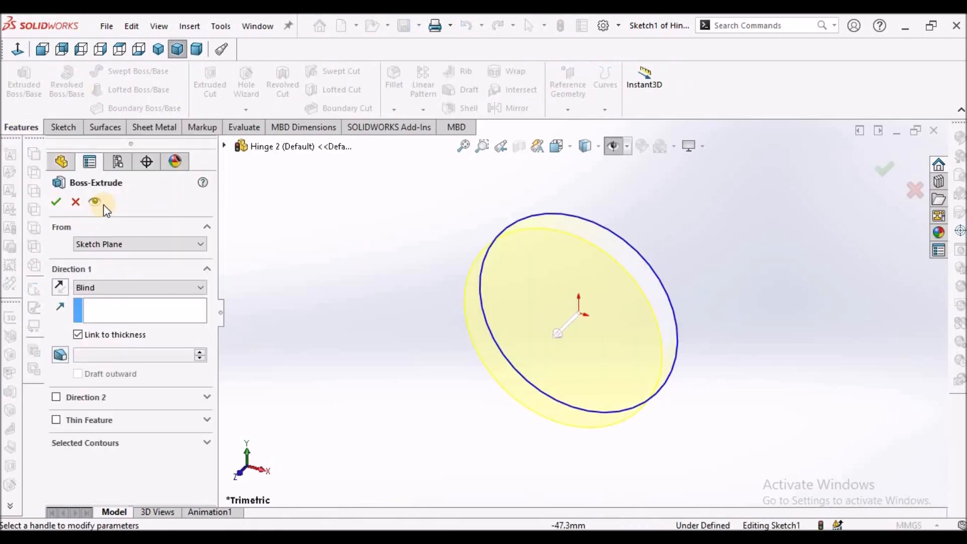
{"action": "right_click", "coordinate": [367, 241]}
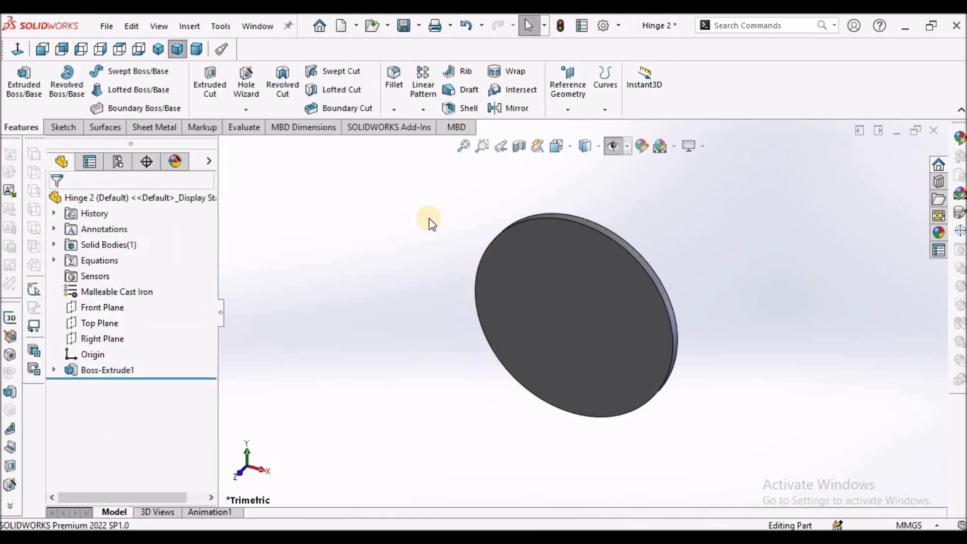
{"action": "left_click", "coordinate": [404, 25]}
Step: Switch to the Assem1 assembly and insert the Hinge 2 part, placing it in free space below the Hinge 1 barrel
{"action": "left_click", "coordinate": [257, 26]}
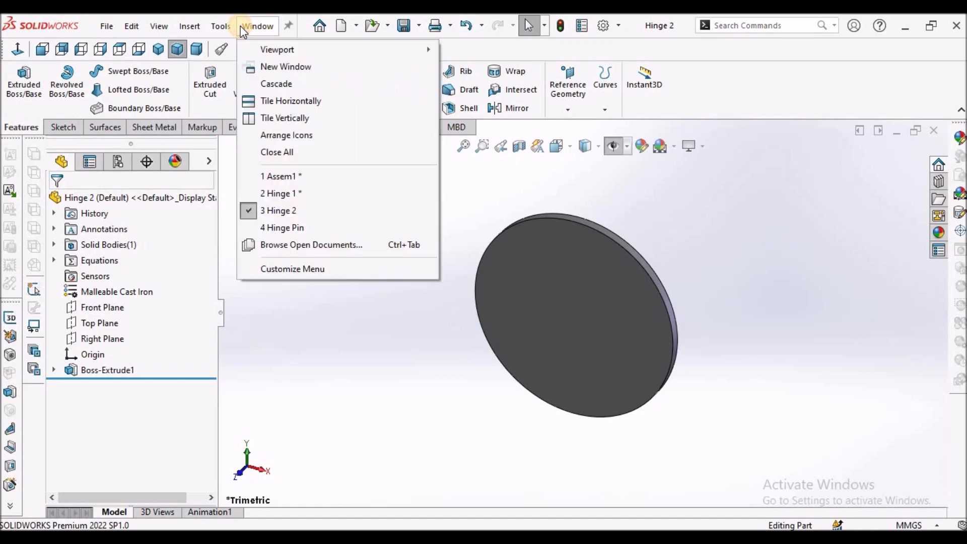
{"action": "left_click", "coordinate": [286, 177]}
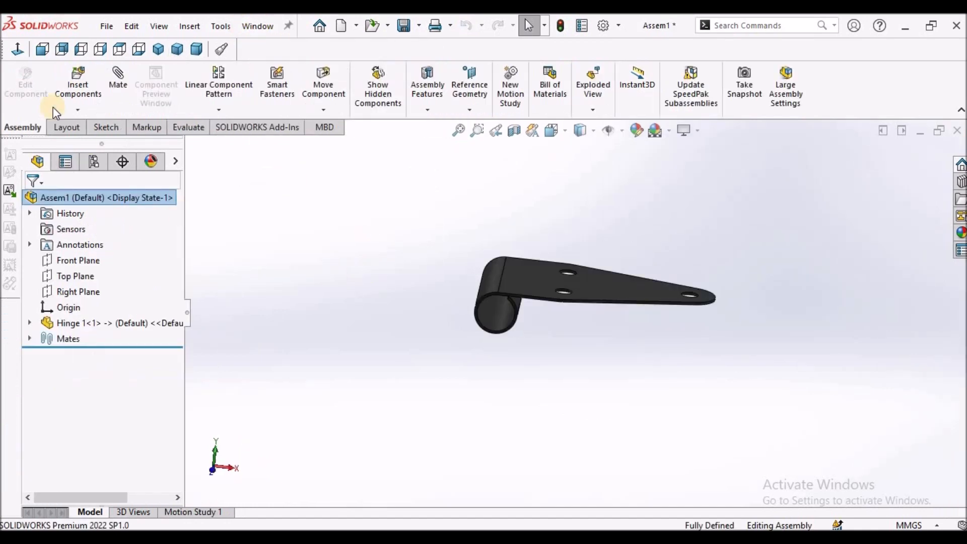
{"action": "left_click", "coordinate": [85, 95]}
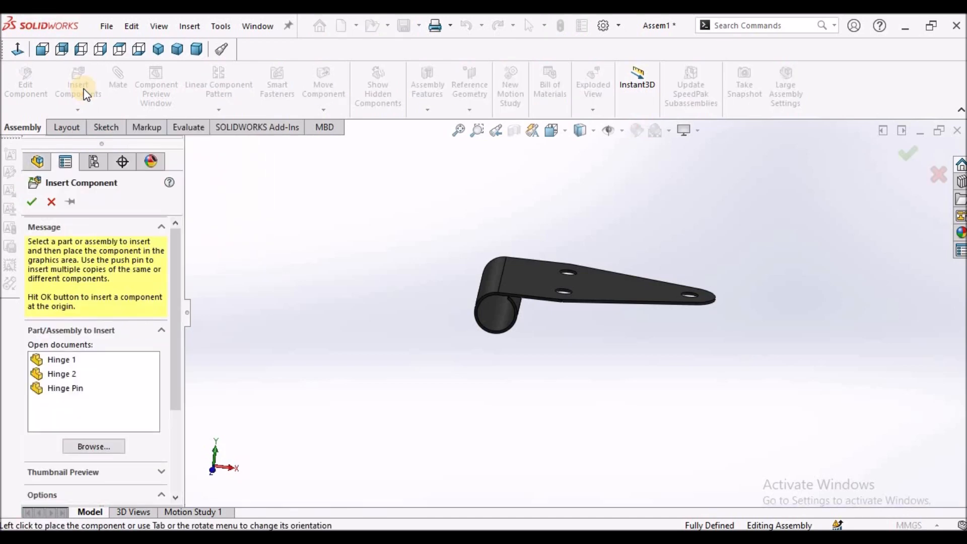
{"action": "left_click", "coordinate": [55, 376]}
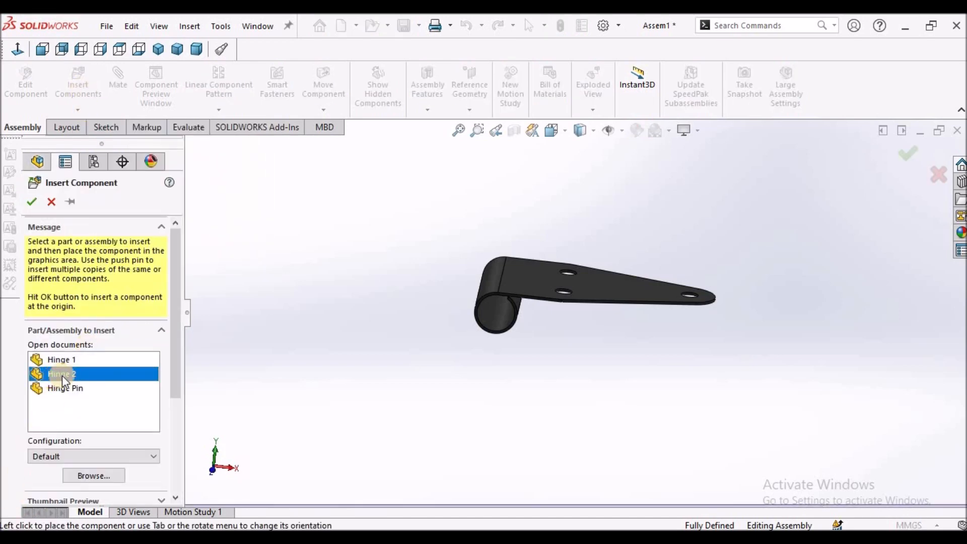
{"action": "left_click", "coordinate": [416, 376]}
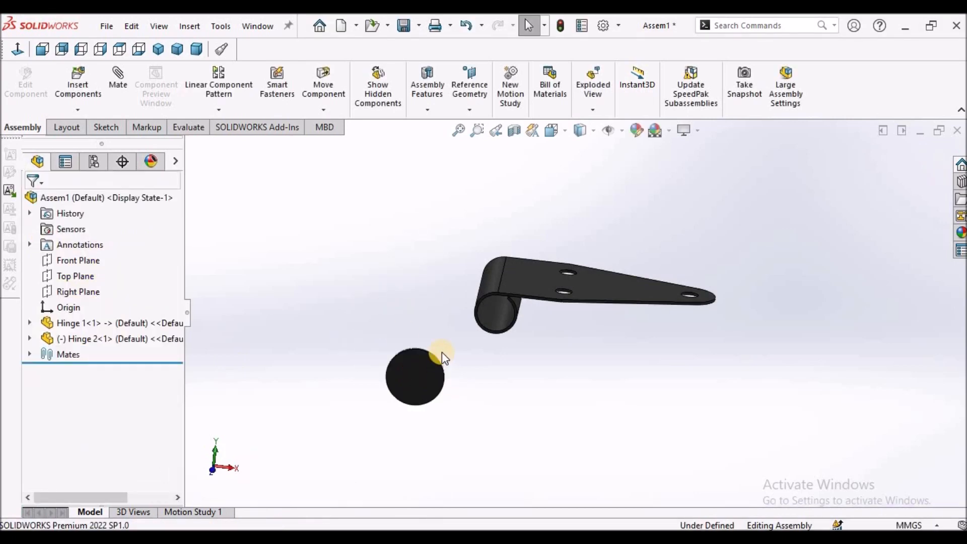
Step: Add a Coincident mate between the assembly's Front Plane and the Front Plane of Hinge 2
{"action": "middle_click_drag", "start_coordinate": [433, 358], "coordinate": [622, 340]}
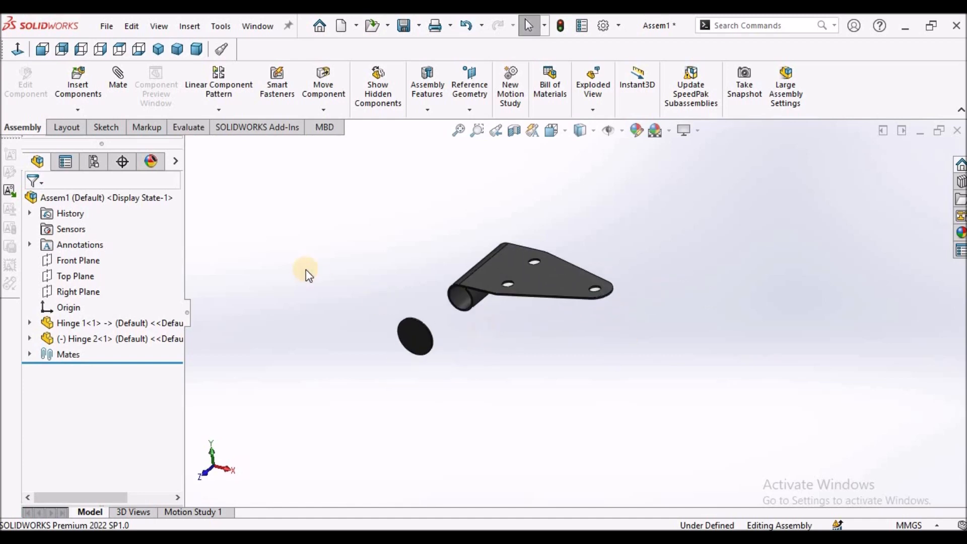
{"action": "left_click", "coordinate": [30, 338]}
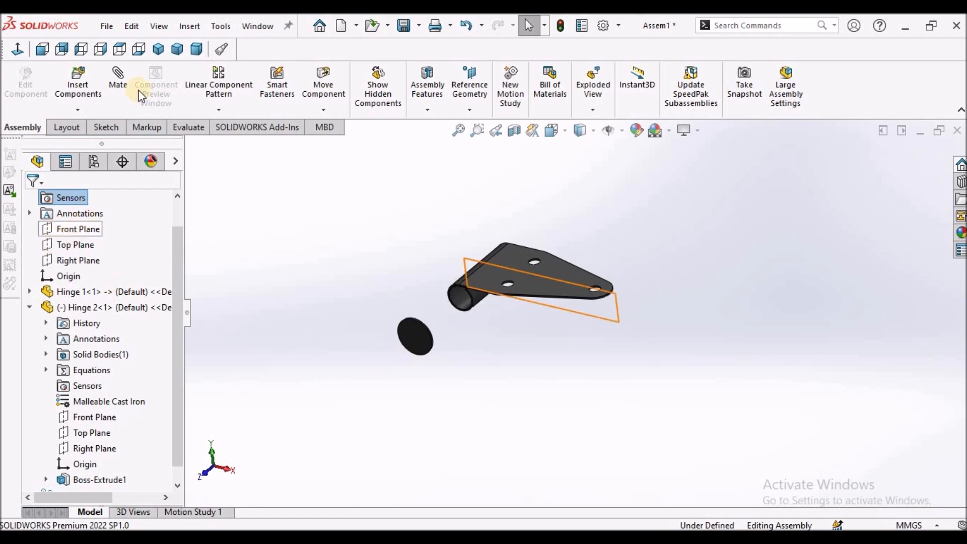
{"action": "left_click", "coordinate": [74, 228]}
{"action": "left_click", "coordinate": [96, 417], "text": "ctrl"}
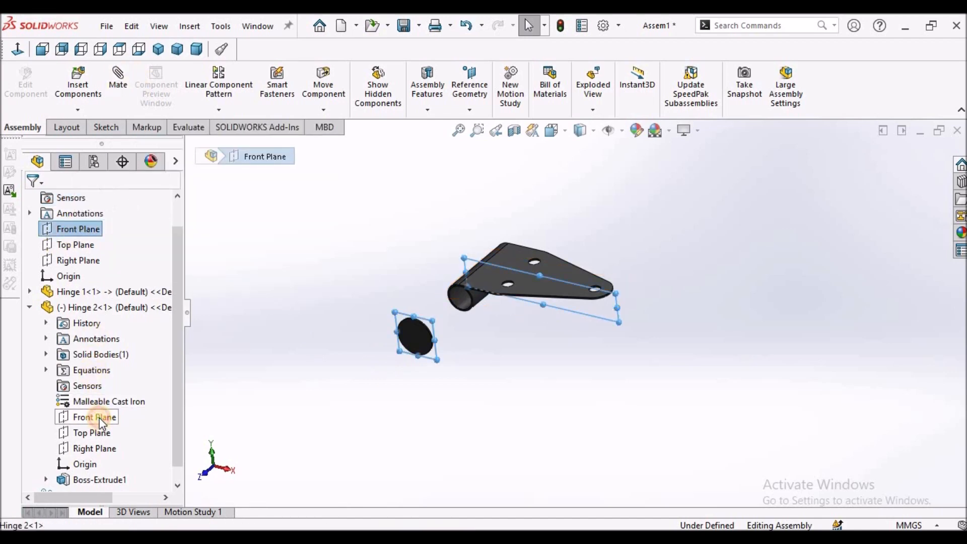
{"action": "left_click", "coordinate": [120, 85]}
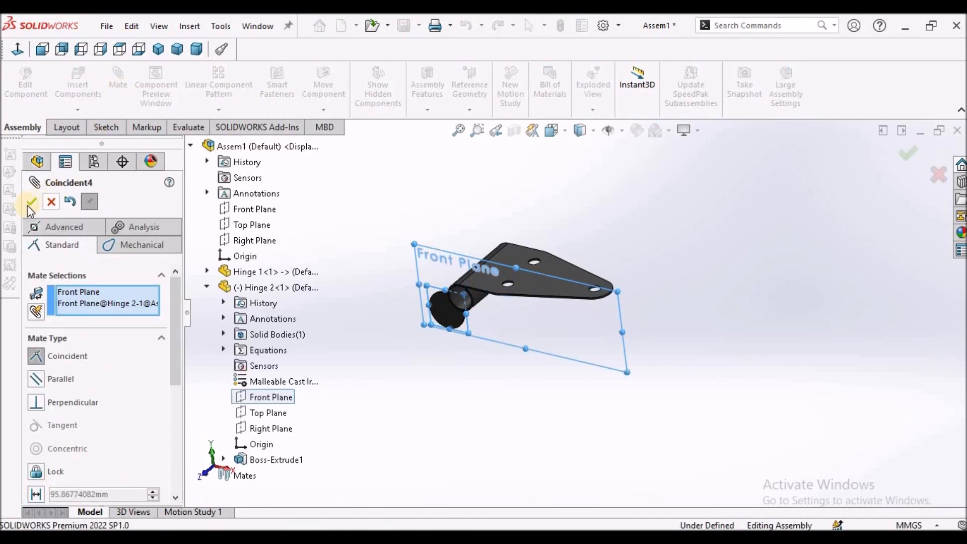
{"action": "left_click", "coordinate": [29, 202]}
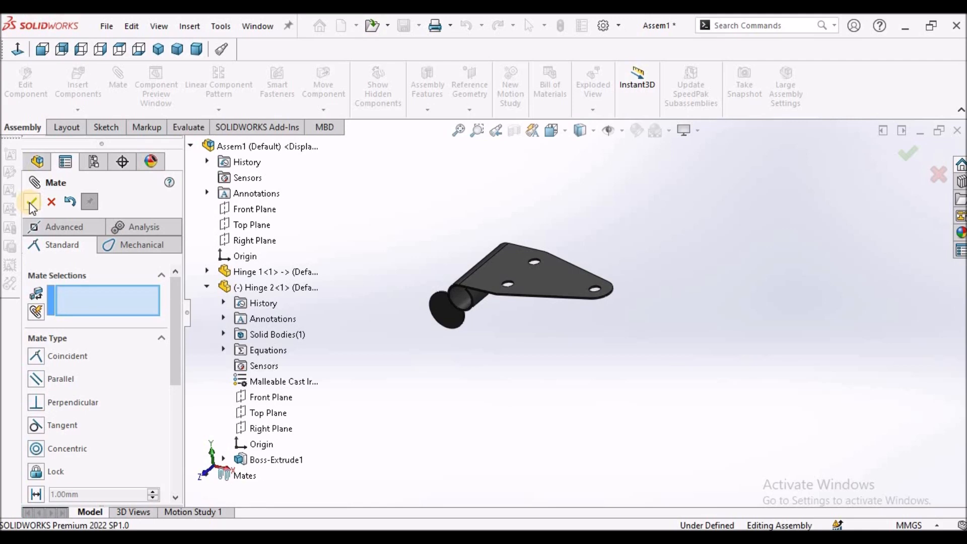
Step: Mate the Top and Right Planes of Hinge 2 coincident with the assembly's Top and Right Planes, and finish mating
{"action": "left_click", "coordinate": [250, 225]}
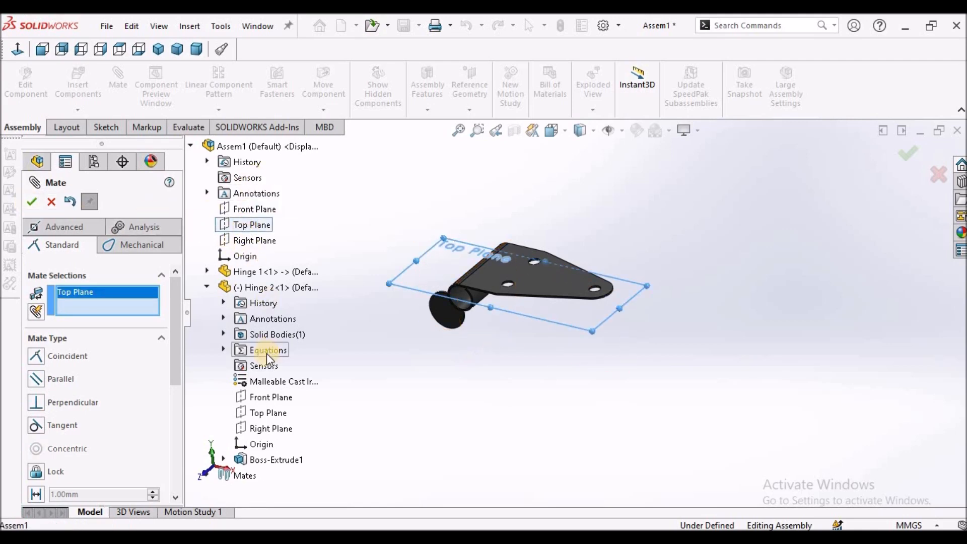
{"action": "left_click", "coordinate": [263, 412]}
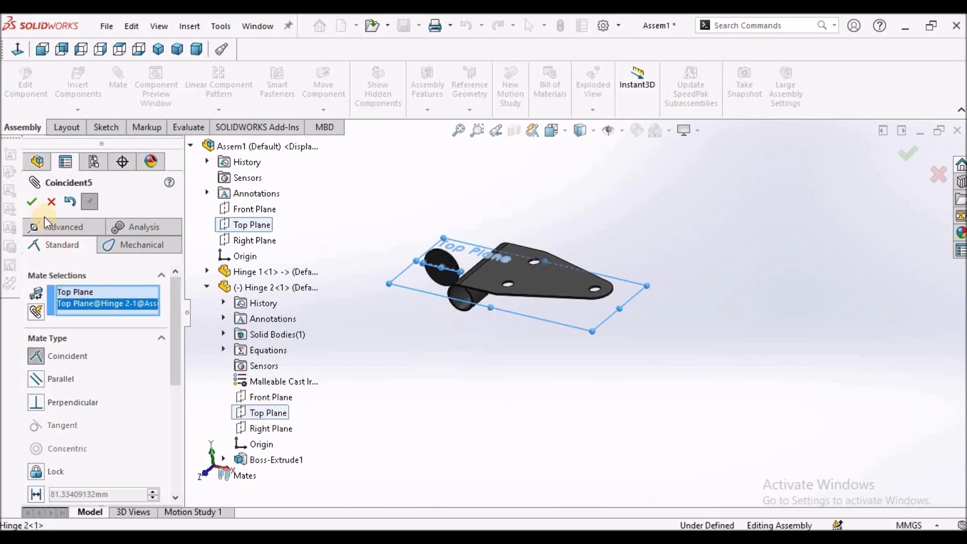
{"action": "key", "text": "Return"}
{"action": "left_click", "coordinate": [250, 240]}
{"action": "left_click", "coordinate": [272, 429]}
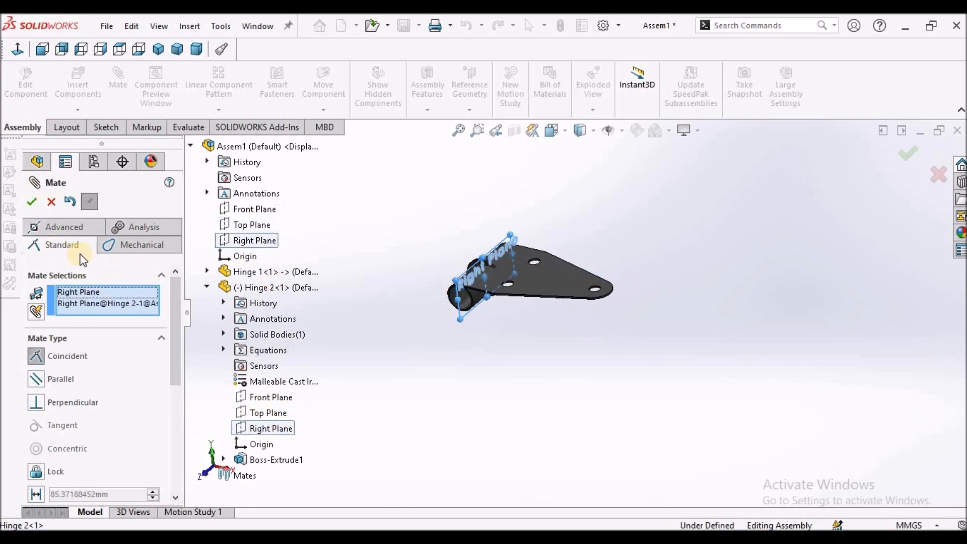
{"action": "left_click", "coordinate": [31, 201]}
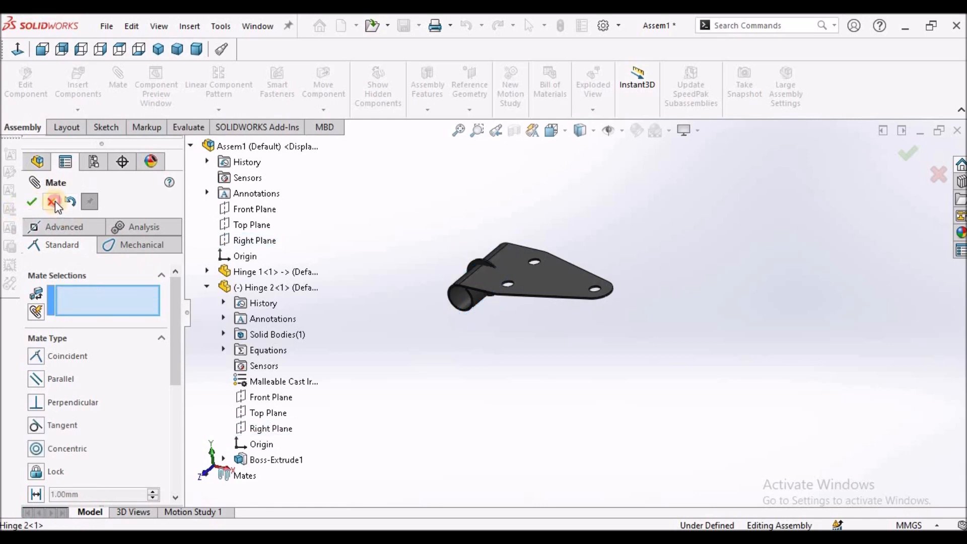
{"action": "left_click", "coordinate": [52, 202]}
{"action": "left_click", "coordinate": [358, 231]}
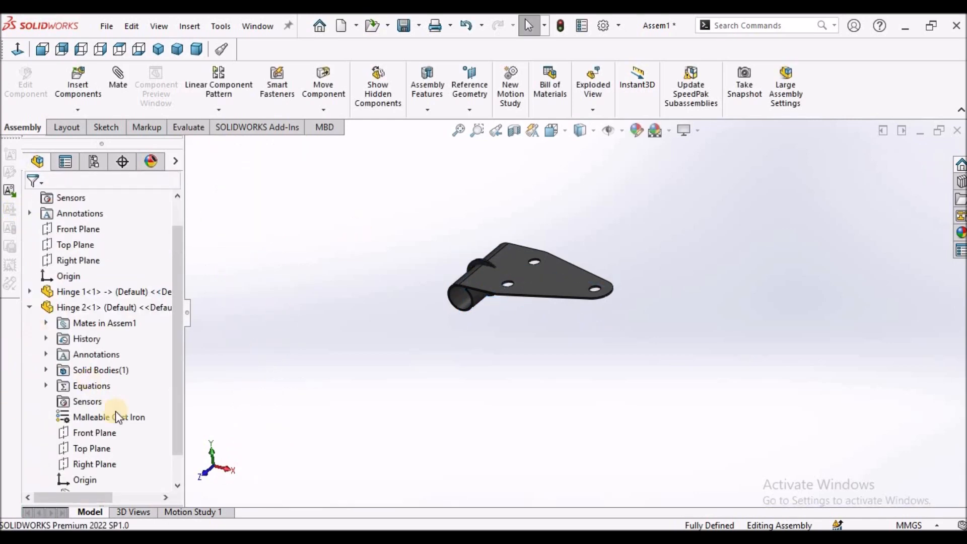
Step: Delete the Boss-Extrude1 feature and its circle sketch, Sketch1, from the Hinge 2 component
{"action": "scroll", "coordinate": [174, 444], "scroll_direction": "down", "scroll_amount": 1}
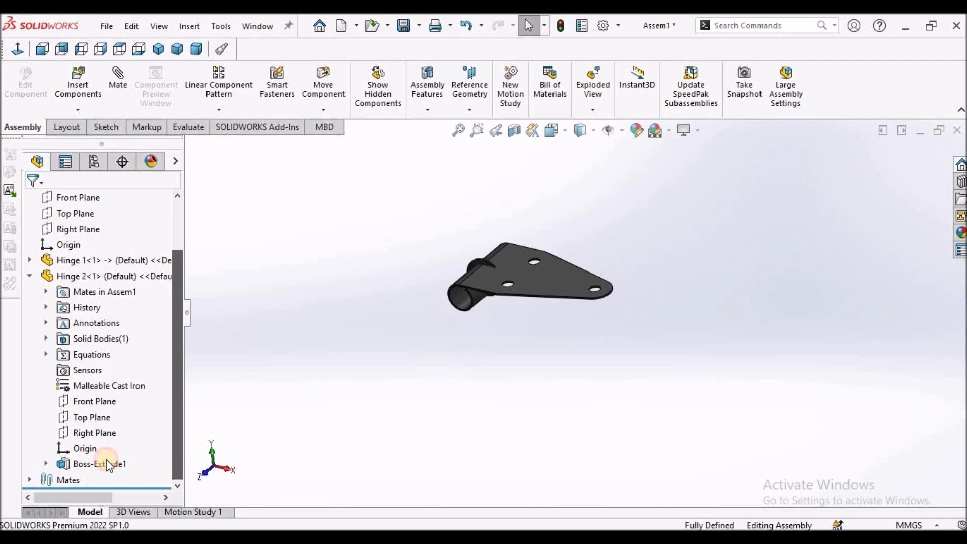
{"action": "right_click", "coordinate": [99, 462]}
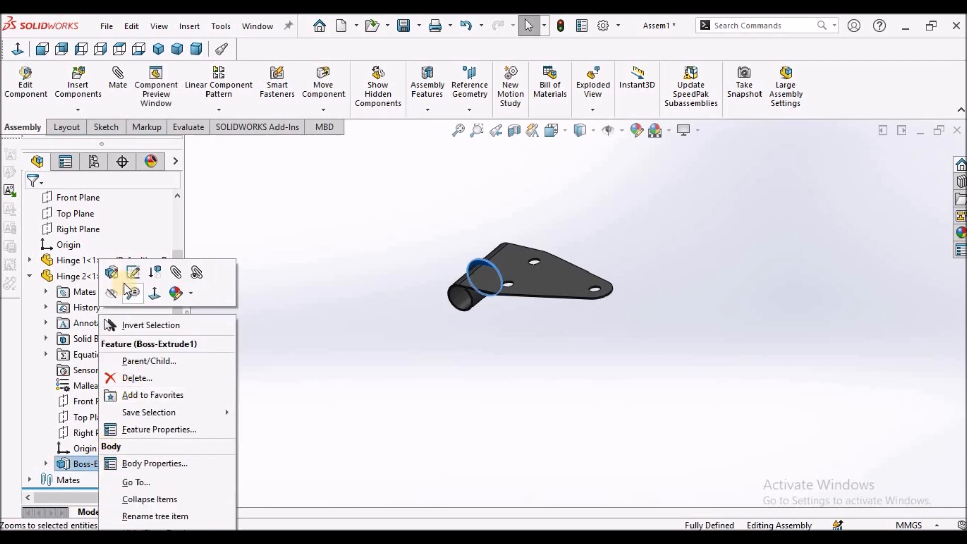
{"action": "left_click", "coordinate": [130, 377]}
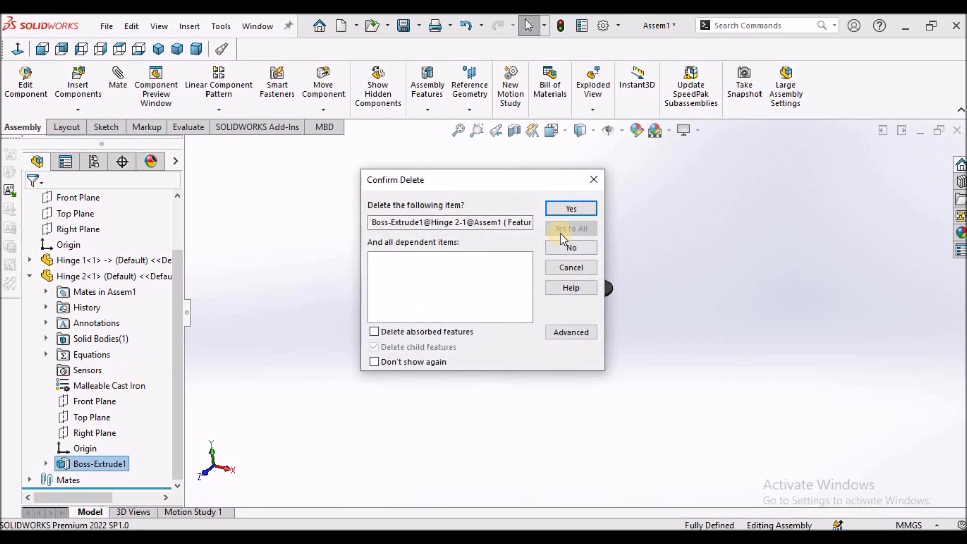
{"action": "left_click", "coordinate": [570, 209]}
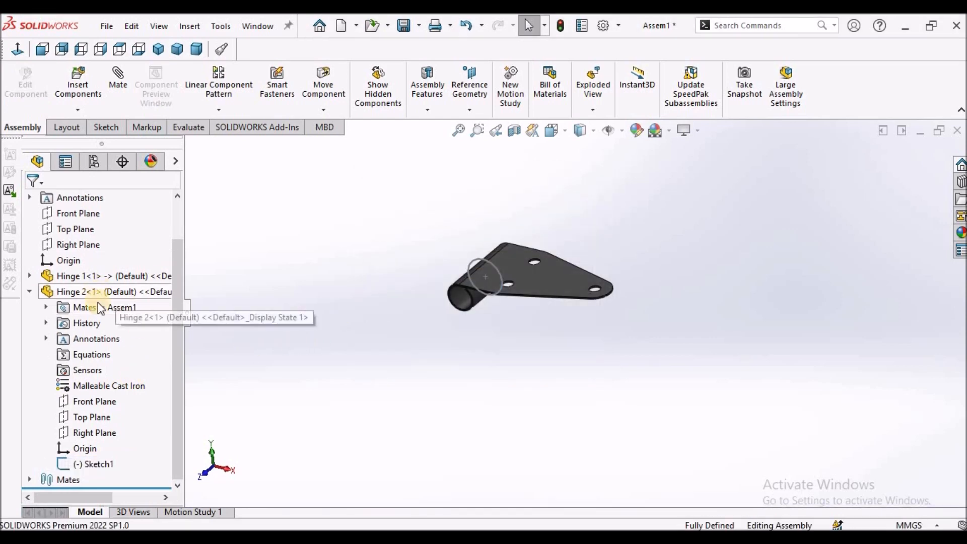
{"action": "left_click", "coordinate": [97, 464]}
{"action": "right_click", "coordinate": [99, 464]}
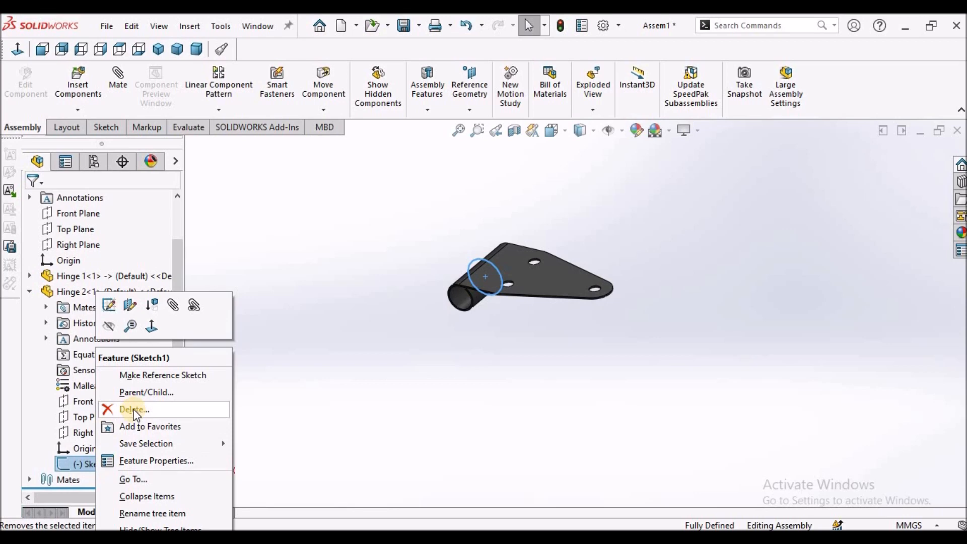
{"action": "left_click", "coordinate": [133, 410]}
{"action": "left_click", "coordinate": [548, 207]}
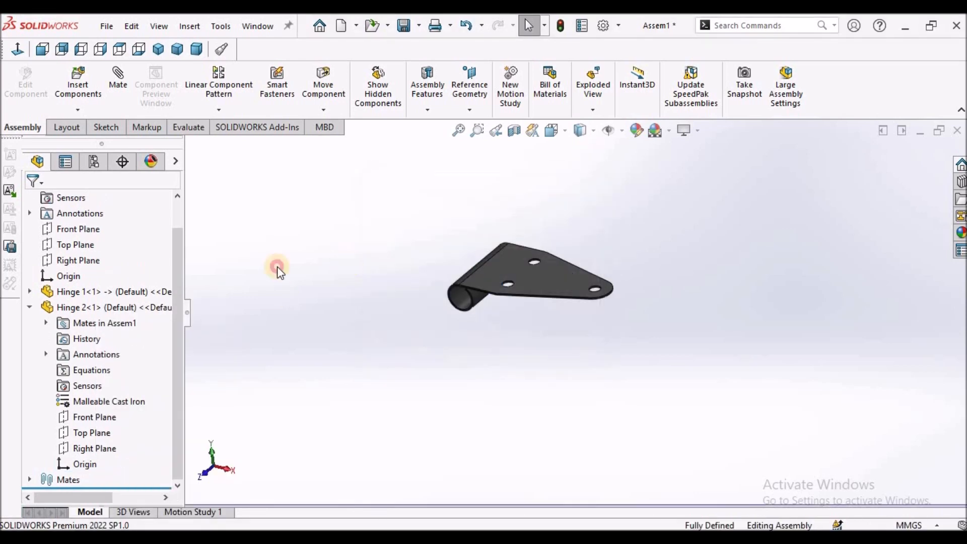
Step: Edit the Hinge 2 component within the assembly and start a sketch on its Front Plane
{"action": "right_click", "coordinate": [98, 304]}
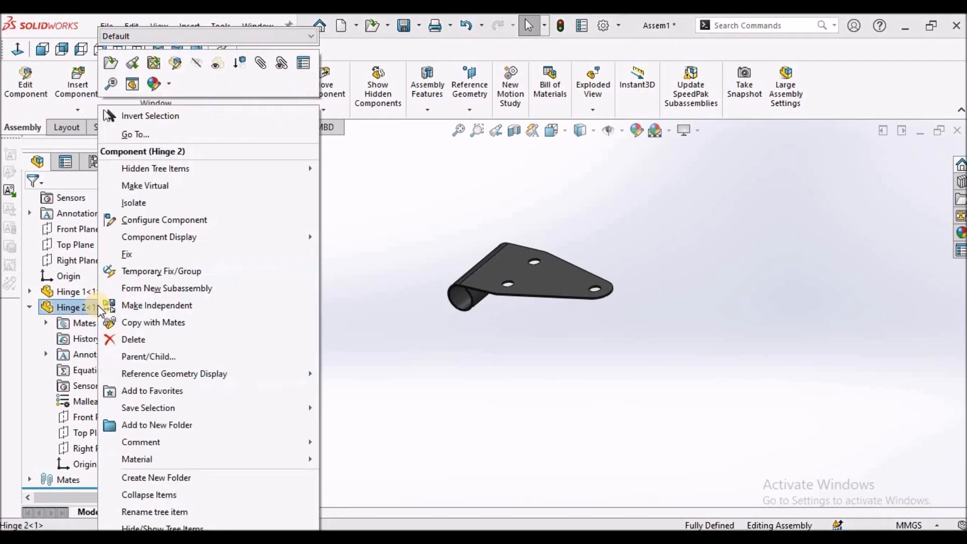
{"action": "left_click", "coordinate": [177, 63]}
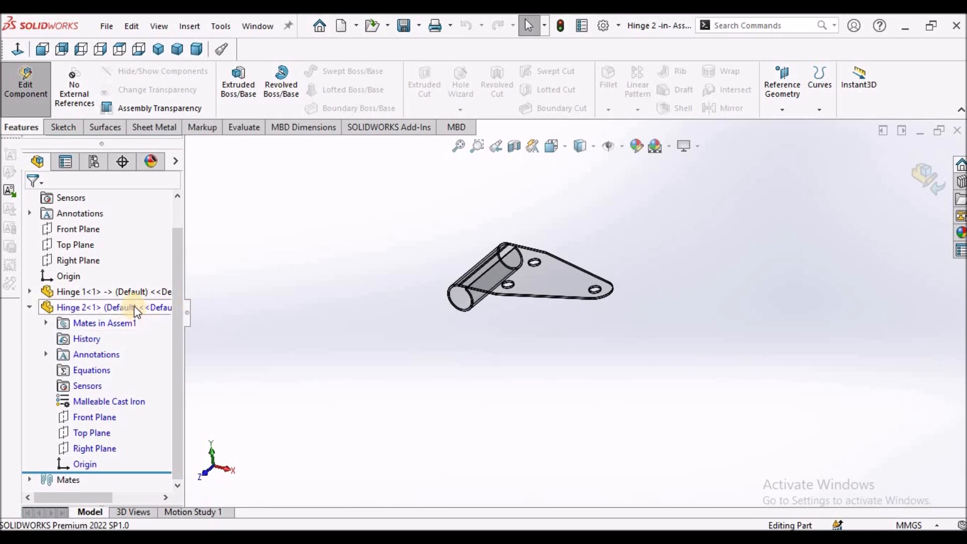
{"action": "scroll", "coordinate": [528, 285], "scroll_direction": "down", "scroll_amount": 3}
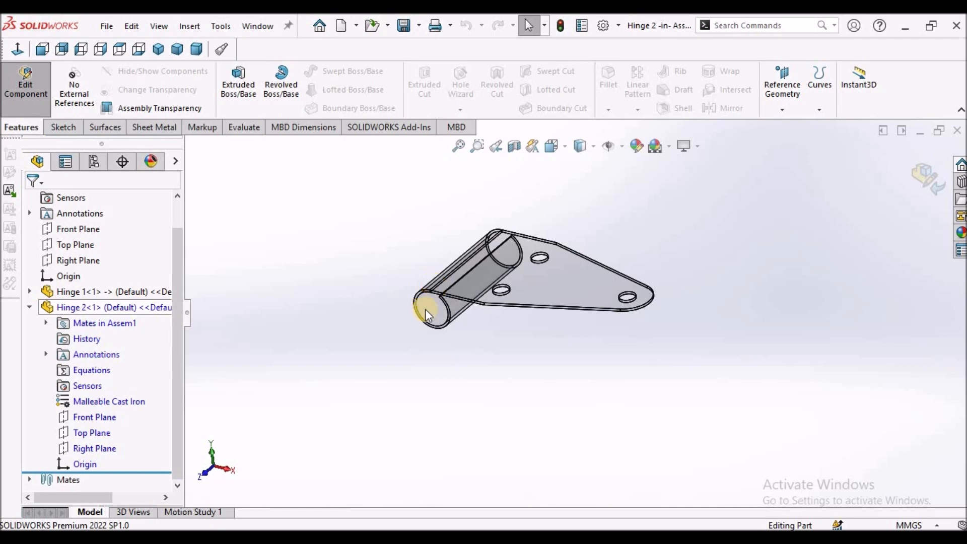
{"action": "middle_click_drag", "start_coordinate": [596, 301], "coordinate": [567, 282]}
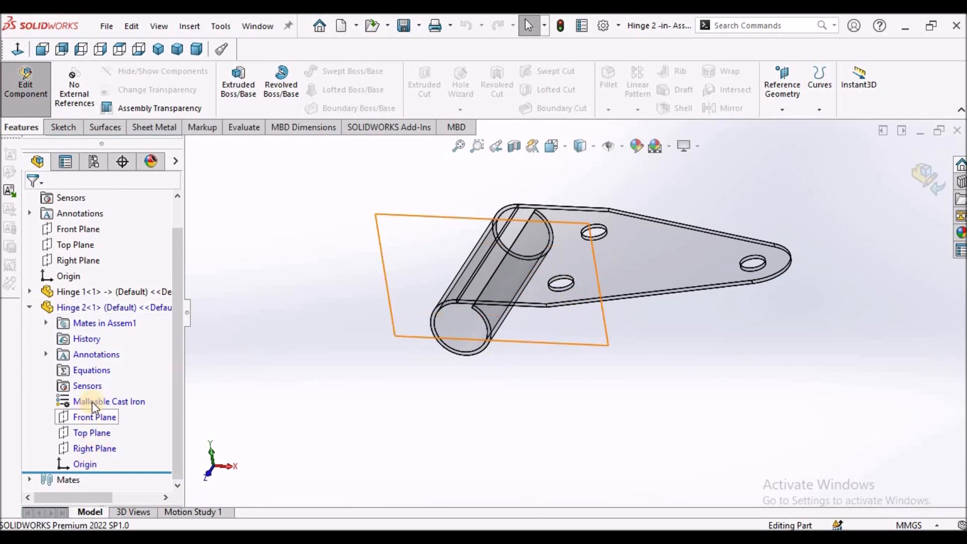
{"action": "left_click", "coordinate": [95, 417]}
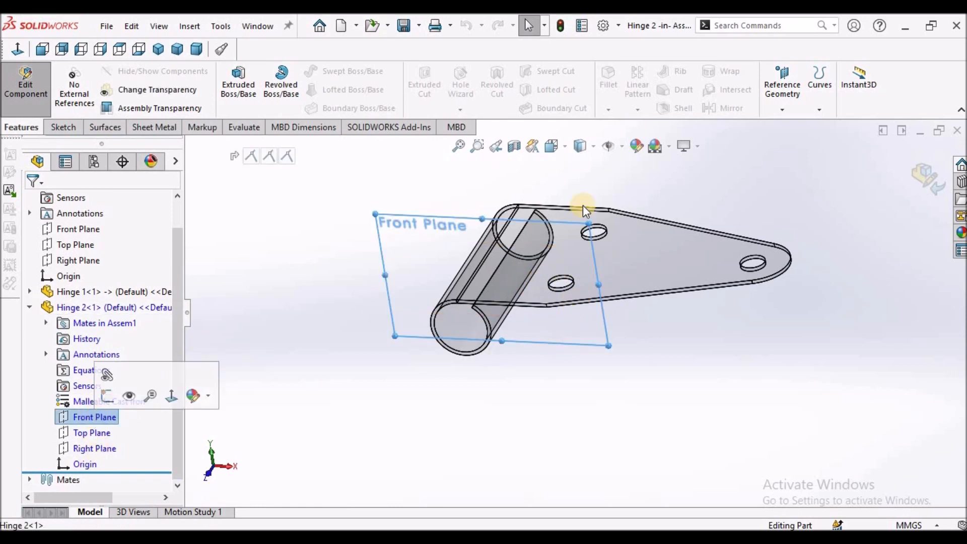
{"action": "left_click", "coordinate": [63, 126]}
{"action": "left_click", "coordinate": [230, 80]}
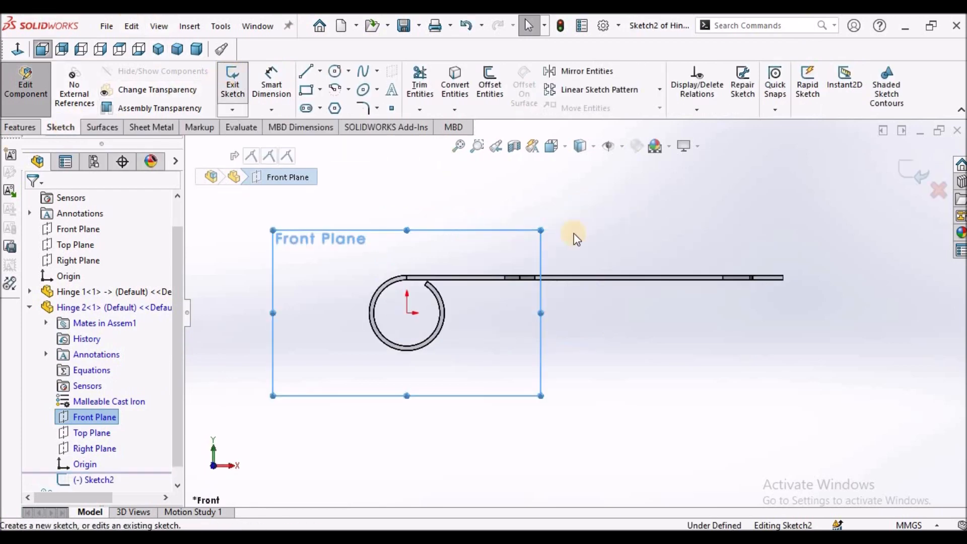
Step: Convert the inner circular edge of the Hinge 1 barrel into an arc in the Hinge 2 sketch
{"action": "scroll", "coordinate": [437, 301], "scroll_direction": "down", "scroll_amount": 2}
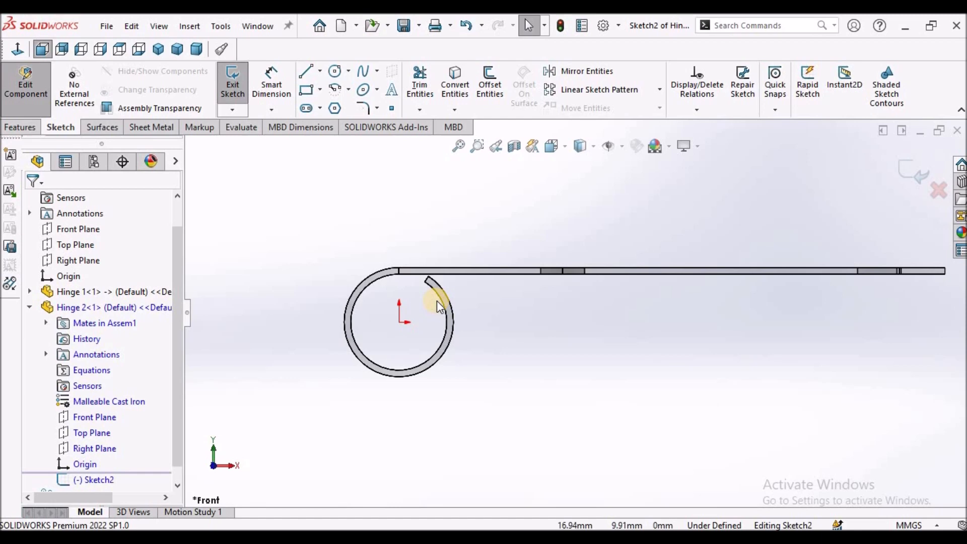
{"action": "scroll", "coordinate": [437, 300], "scroll_direction": "up", "scroll_amount": 2}
{"action": "scroll", "coordinate": [415, 312], "scroll_direction": "down", "scroll_amount": 3}
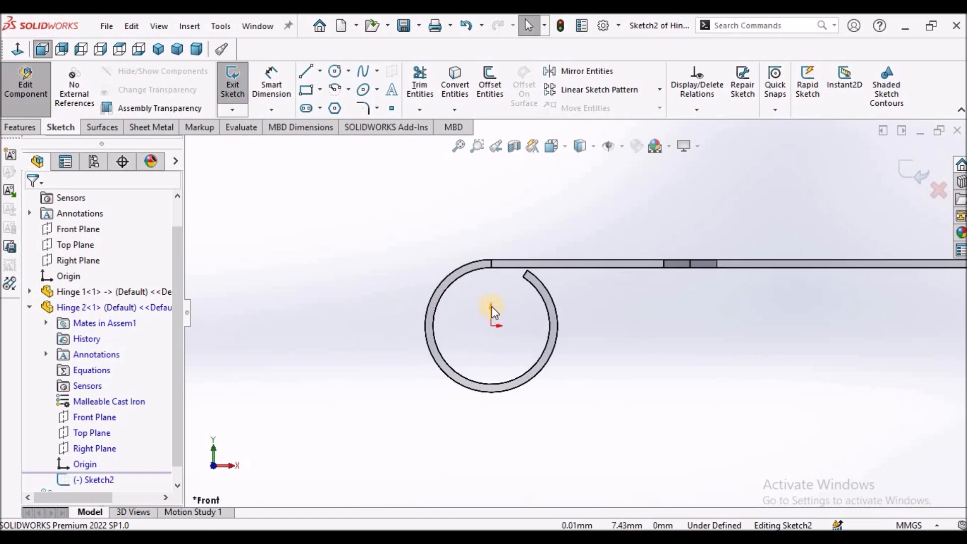
{"action": "scroll", "coordinate": [491, 307], "scroll_direction": "down", "scroll_amount": 1}
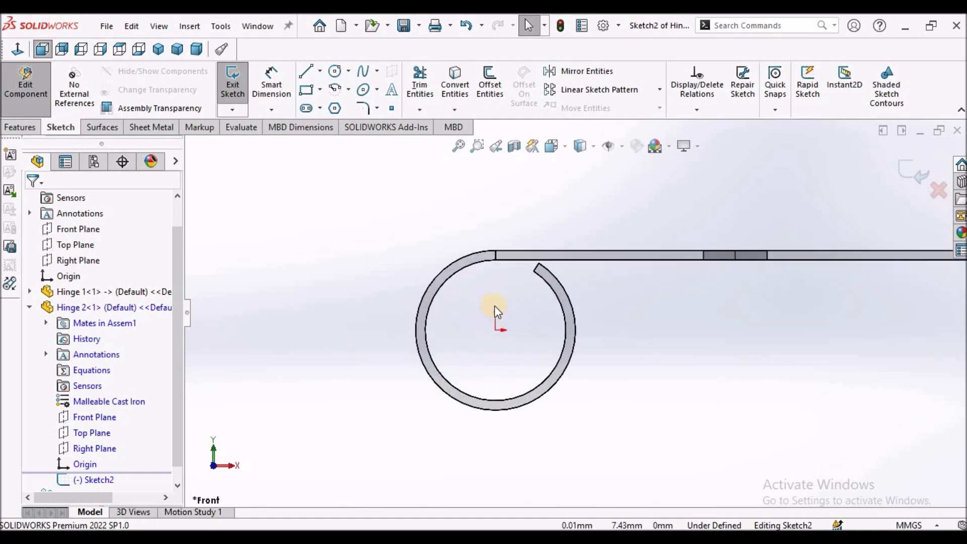
{"action": "left_click", "coordinate": [541, 276]}
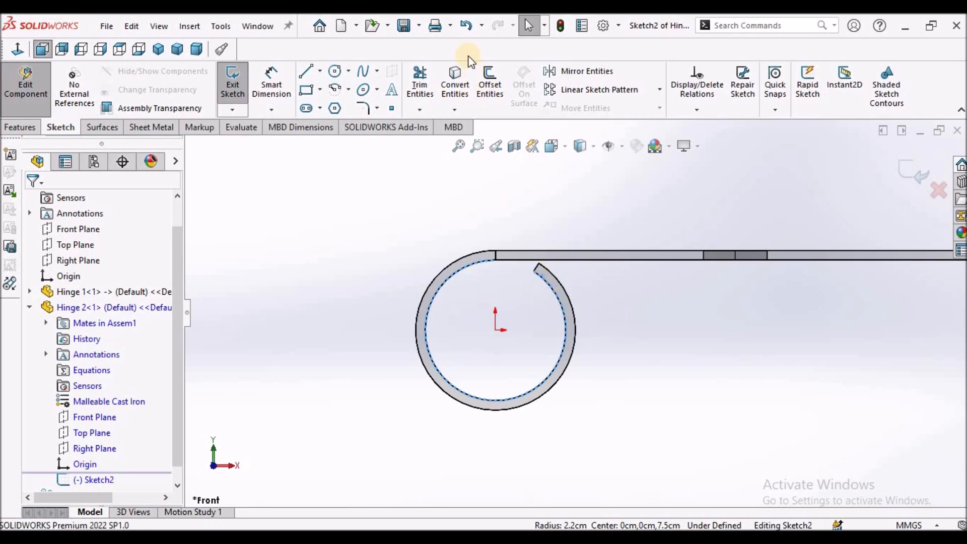
{"action": "left_click", "coordinate": [454, 76]}
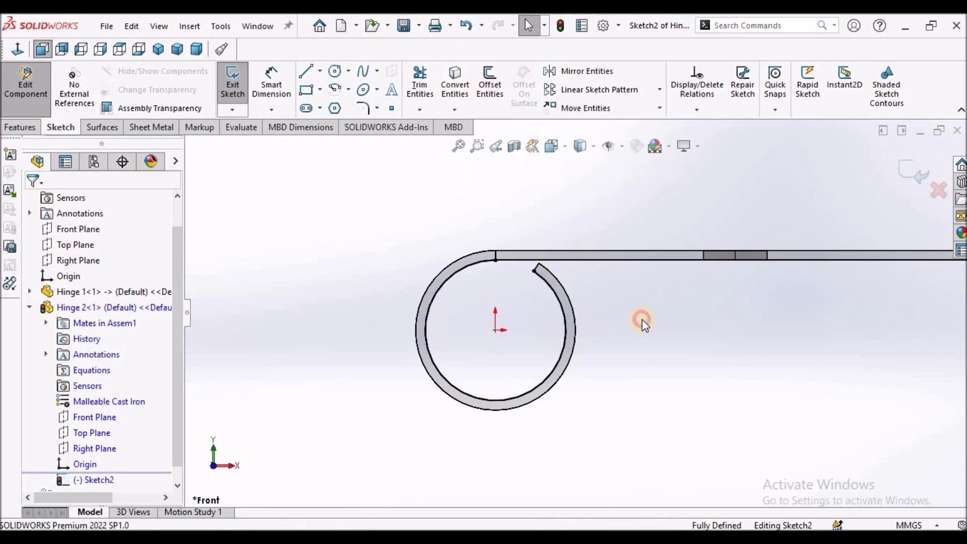
{"action": "scroll", "coordinate": [476, 240], "scroll_direction": "down", "scroll_amount": 2}
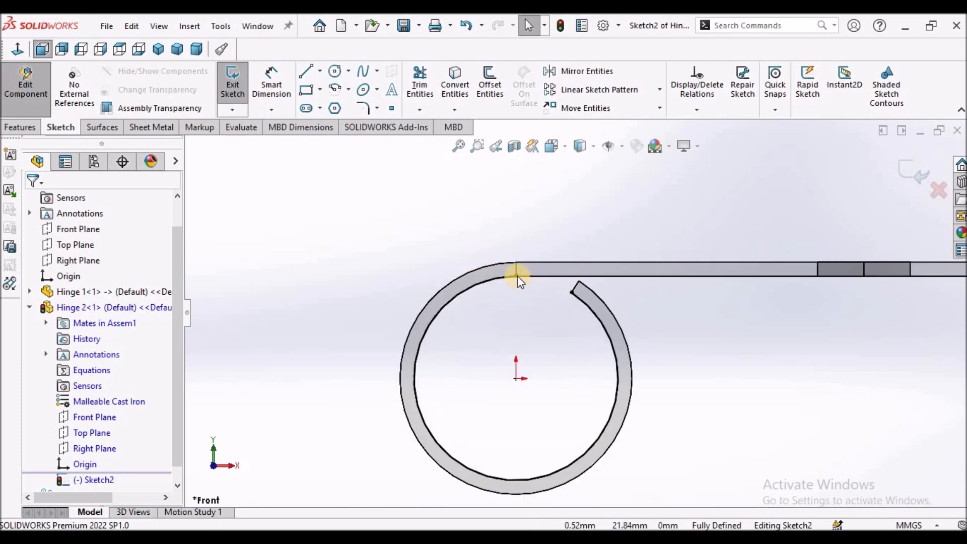
Step: Shorten the converted arc by moving its upper endpoint back along the inner edge of the Hinge 1 barrel
{"action": "left_click", "coordinate": [468, 289]}
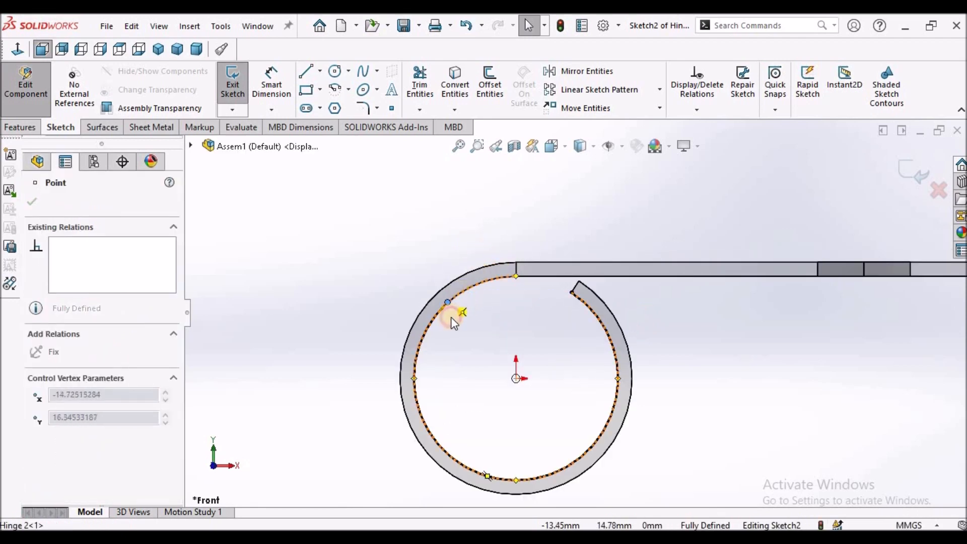
{"action": "left_click", "coordinate": [500, 356]}
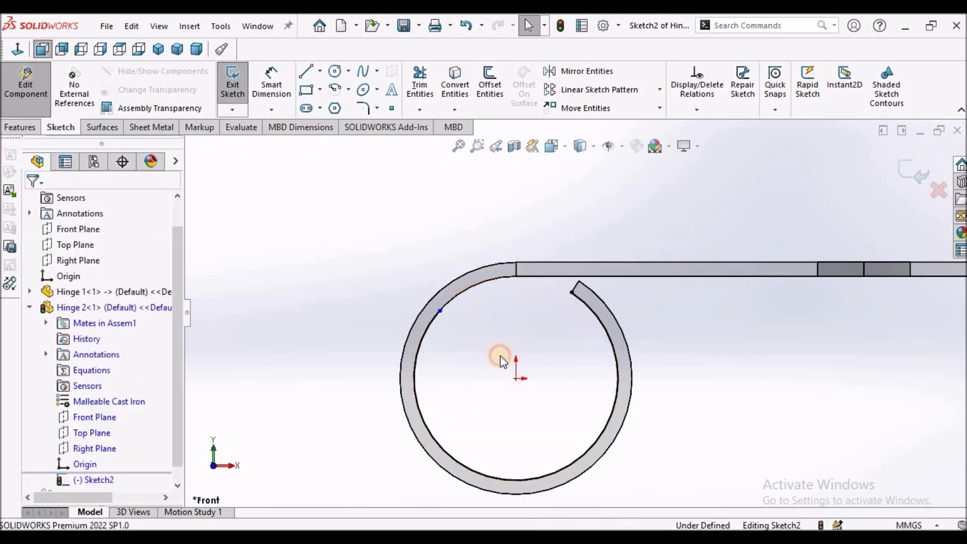
Step: Try a Horizontal relation between the arc's two endpoints, and delete that relation again
{"action": "left_click", "coordinate": [439, 311]}
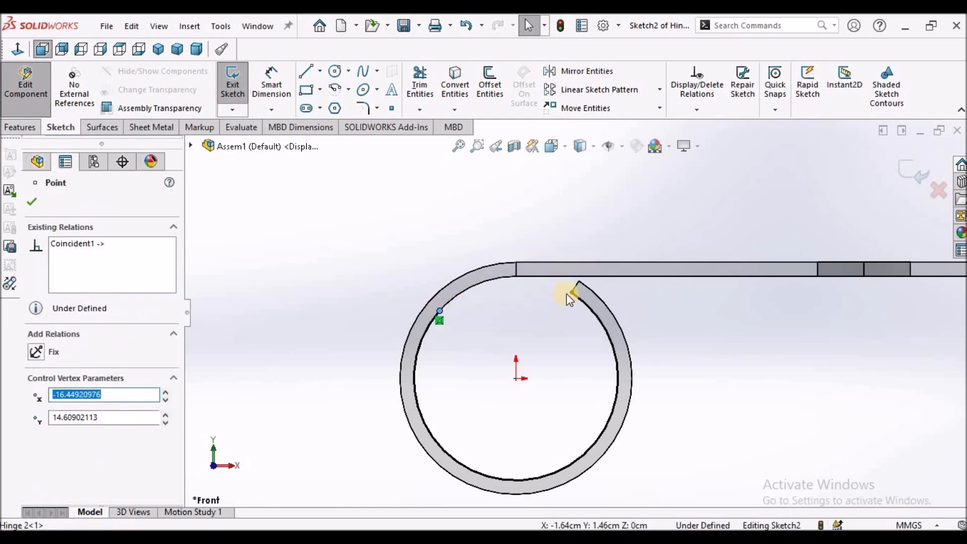
{"action": "left_click", "coordinate": [572, 292], "text": "ctrl"}
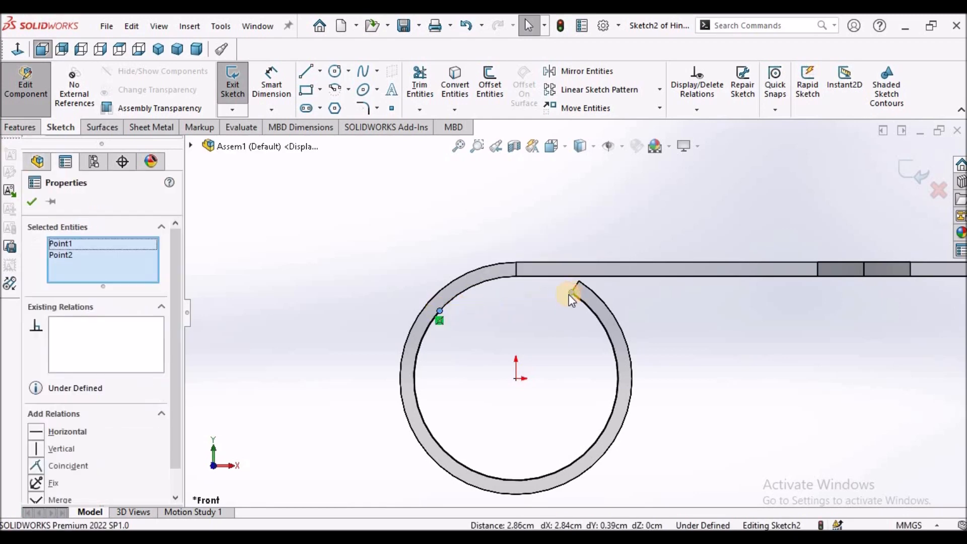
{"action": "left_click", "coordinate": [41, 432]}
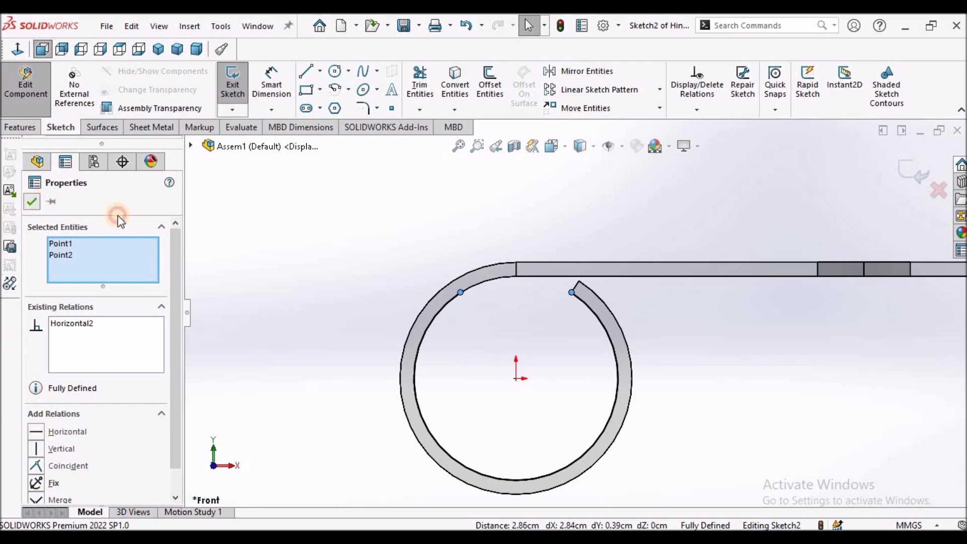
{"action": "left_click", "coordinate": [310, 233]}
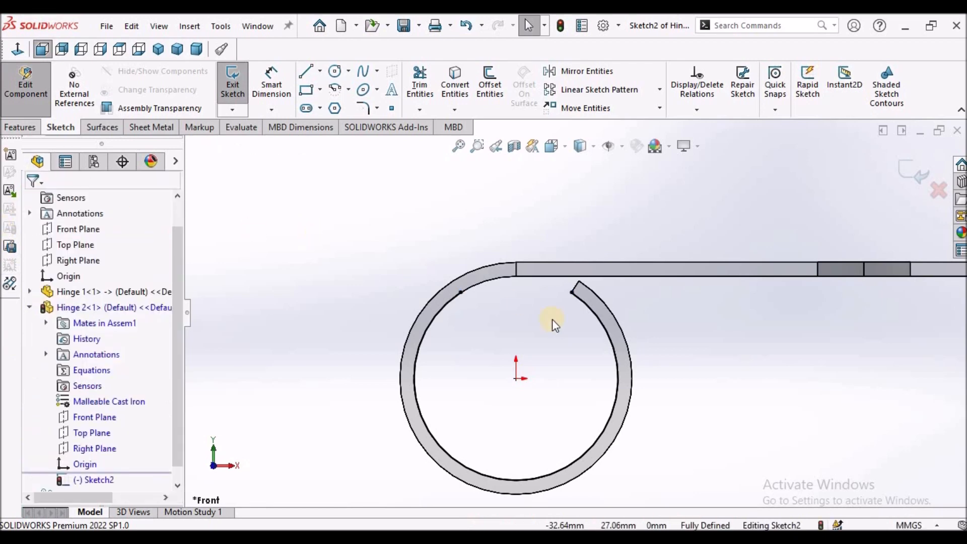
{"action": "left_click", "coordinate": [569, 292]}
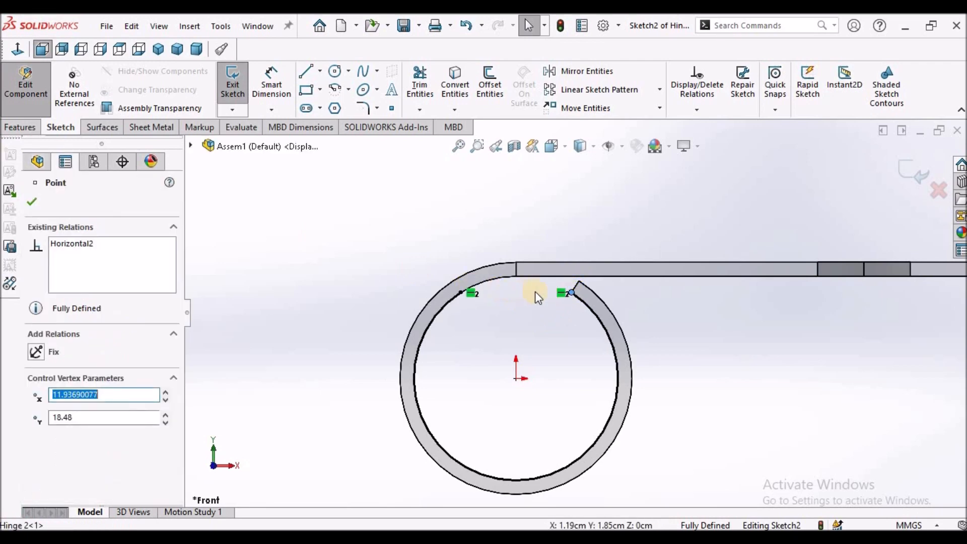
{"action": "left_click", "coordinate": [557, 294]}
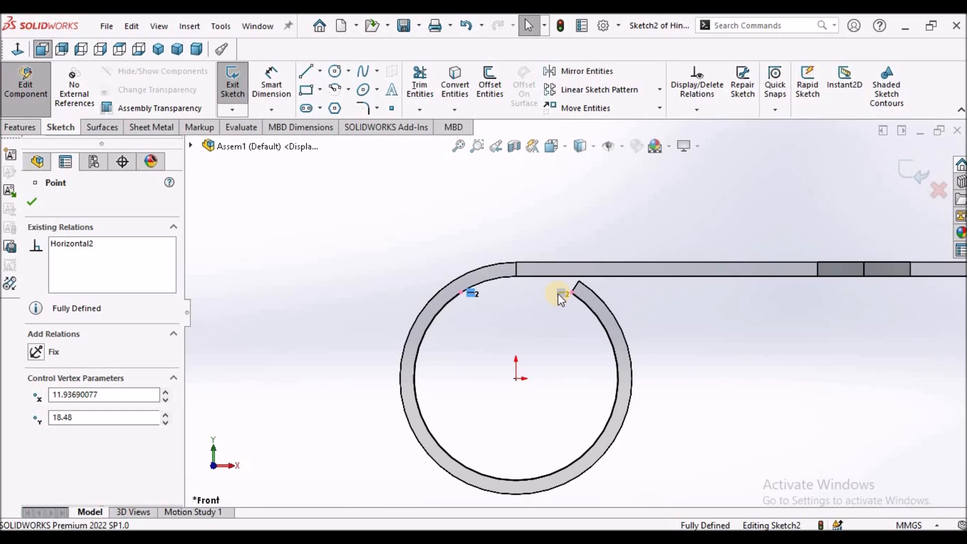
{"action": "key", "text": "Delete"}
Step: Extend the arc's other end to the barrel's inner top point and make the shortened end horizontal with Hinge 1's inner curl-end vertex
{"action": "left_click_drag", "start_coordinate": [572, 292], "coordinate": [512, 282]}
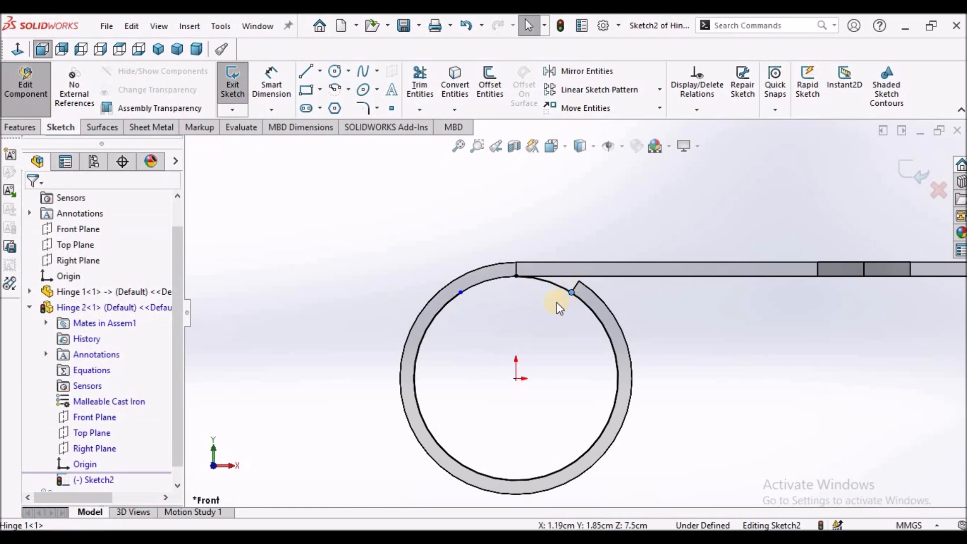
{"action": "left_click", "coordinate": [460, 292], "text": "ctrl"}
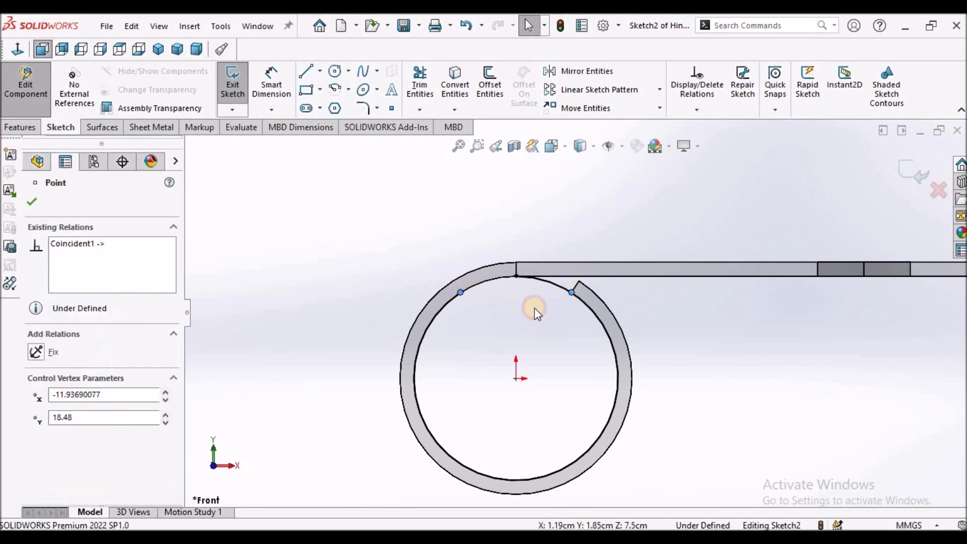
{"action": "left_click", "coordinate": [37, 433]}
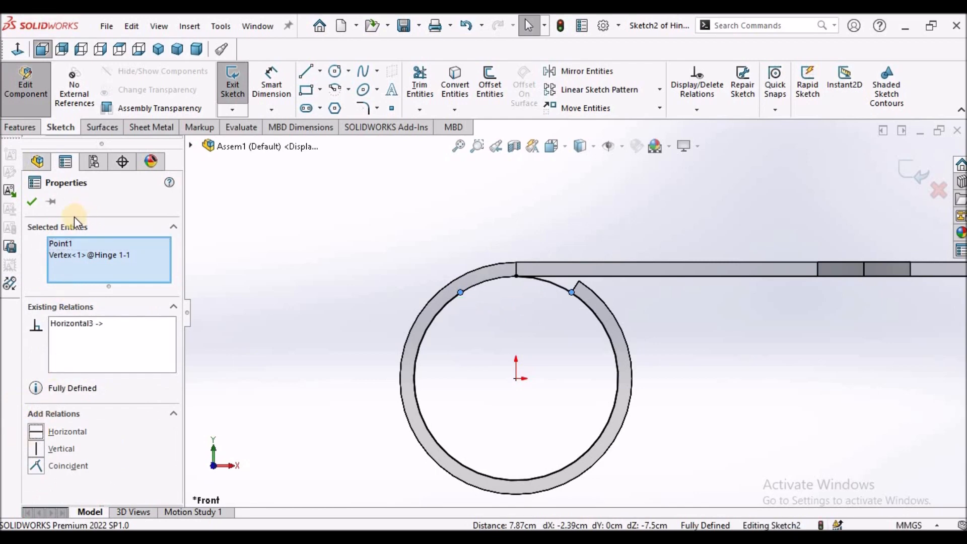
{"action": "left_click", "coordinate": [32, 202]}
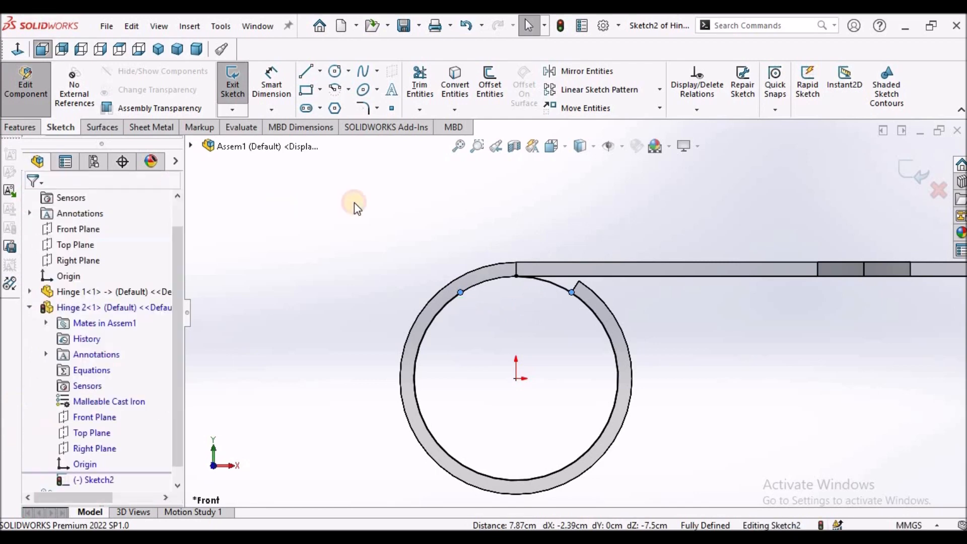
Step: Sketch a horizontal line about 127 mm long from the arc's top endpoint, pointing away from the Hinge 1 leaf
{"action": "left_click", "coordinate": [305, 70]}
{"action": "left_click", "coordinate": [516, 275]}
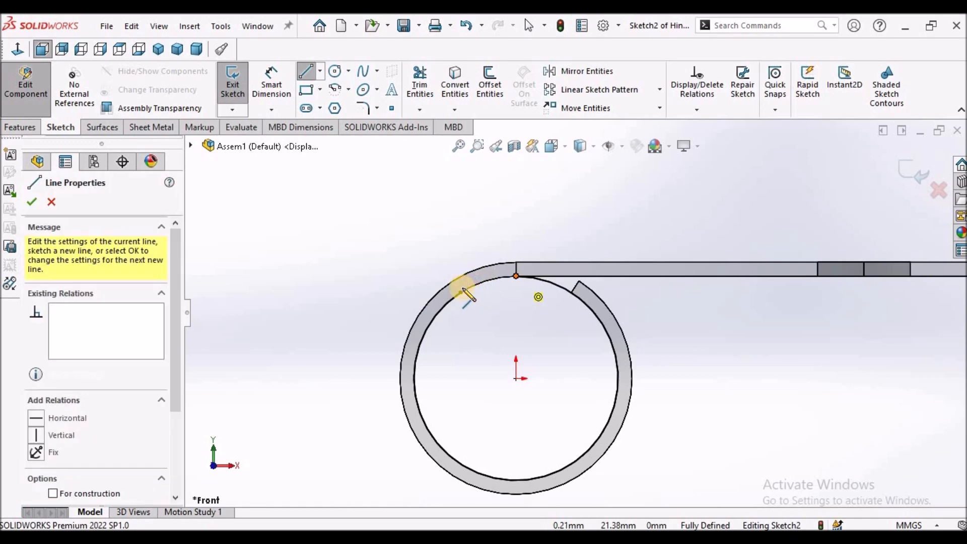
{"action": "scroll", "coordinate": [443, 300], "scroll_direction": "up", "scroll_amount": 3}
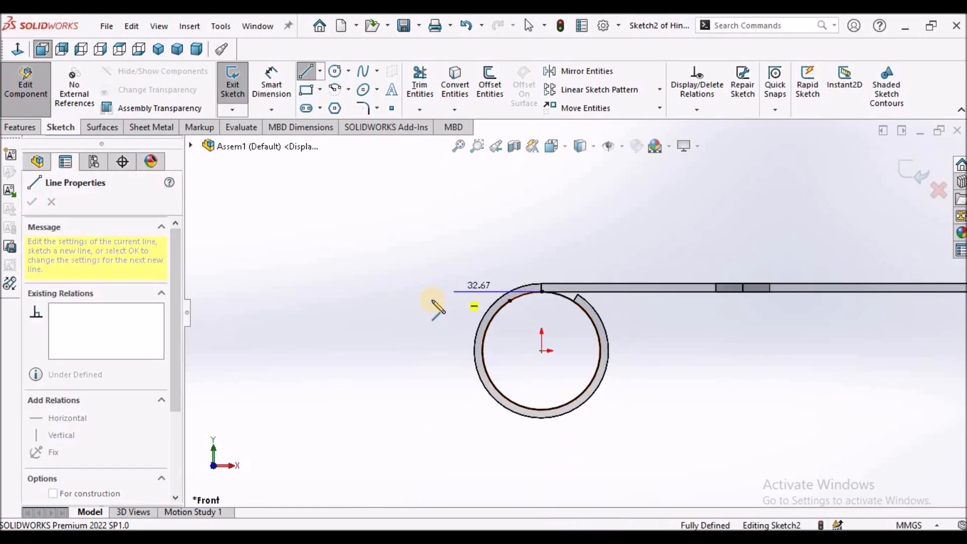
{"action": "left_click", "coordinate": [201, 291]}
{"action": "right_click", "coordinate": [355, 233]}
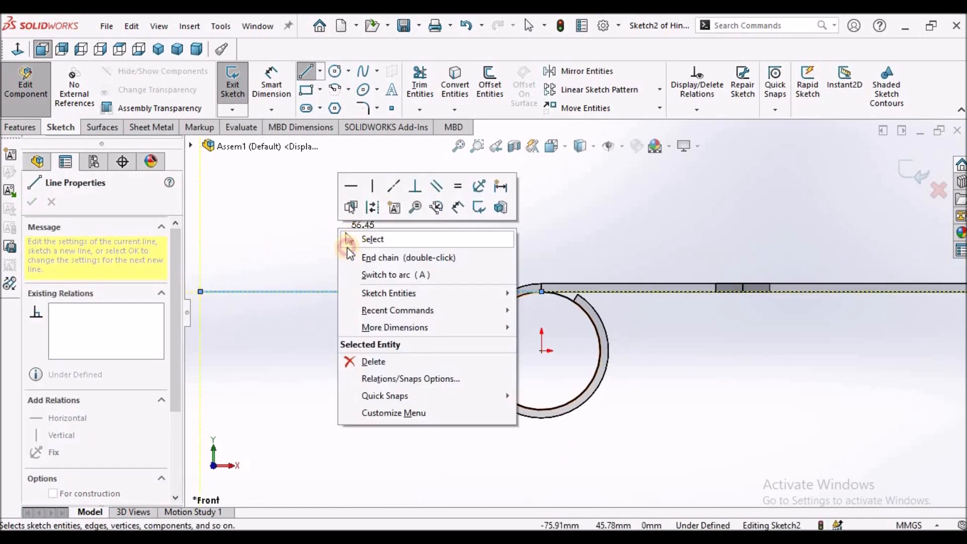
{"action": "left_click", "coordinate": [358, 237]}
Step: Dimension the horizontal leaf line of the Hinge 2 sketch to 250 mm
{"action": "scroll", "coordinate": [434, 237], "scroll_direction": "up", "scroll_amount": 3}
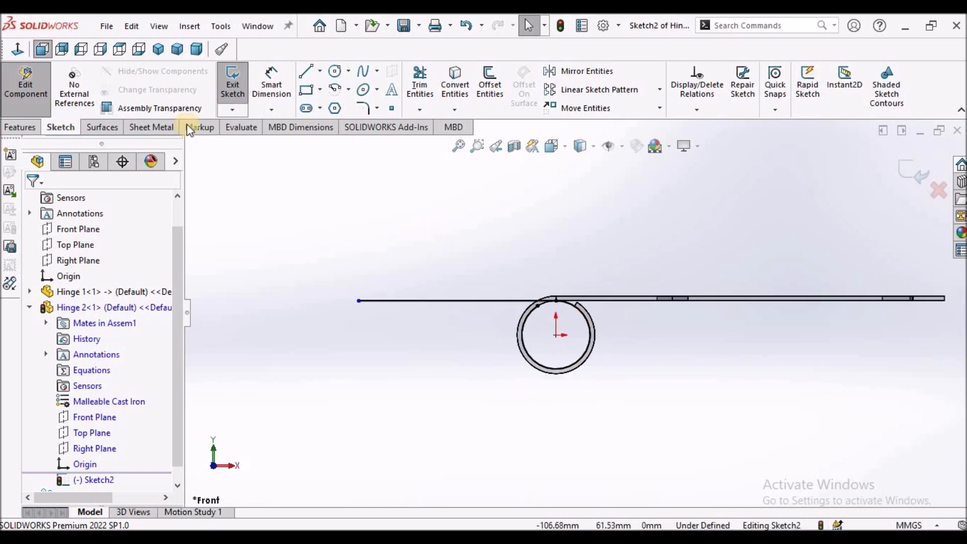
{"action": "left_click", "coordinate": [271, 83]}
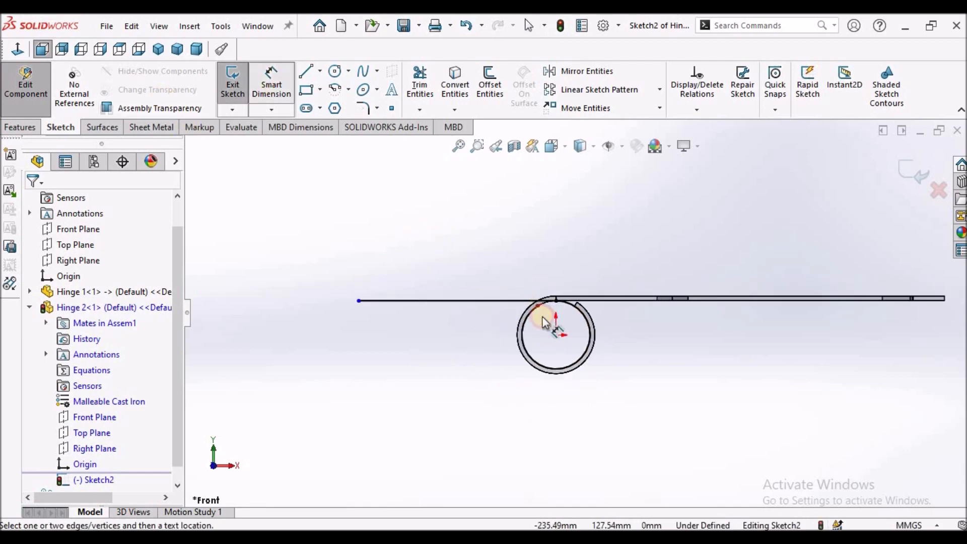
{"action": "left_click", "coordinate": [493, 301]}
{"action": "left_click", "coordinate": [498, 220]}
{"action": "type", "text": "250"}
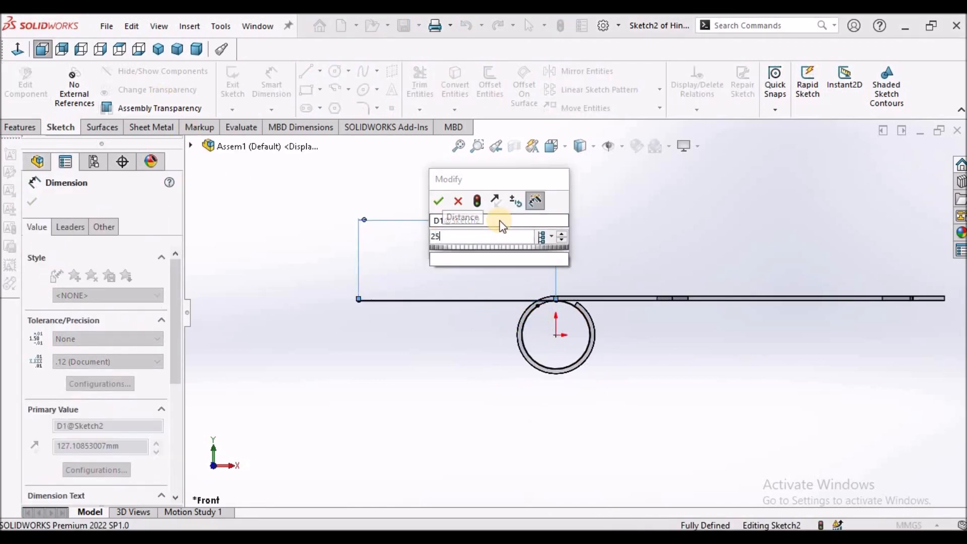
{"action": "key", "text": "Return"}
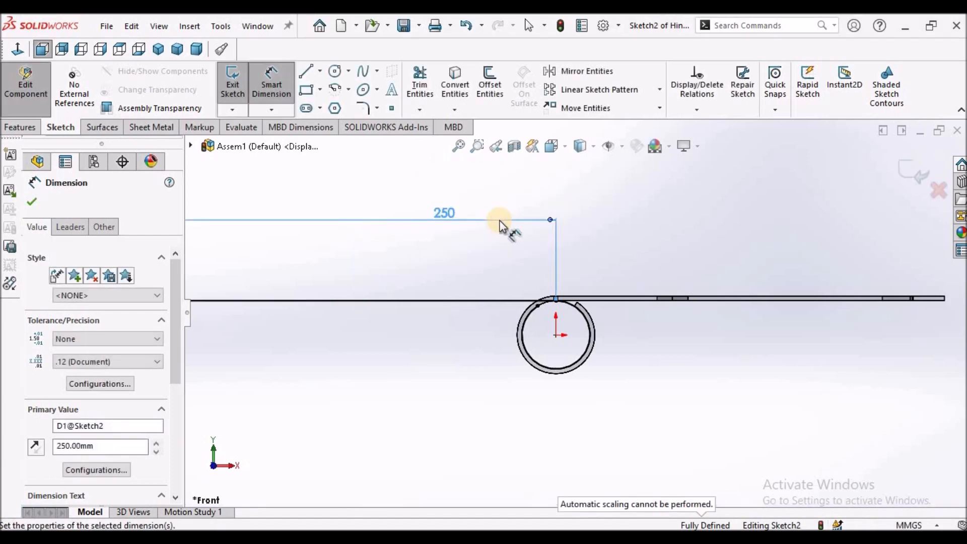
{"action": "right_click", "coordinate": [708, 219]}
{"action": "left_click", "coordinate": [730, 281]}
{"action": "scroll", "coordinate": [647, 358], "scroll_direction": "up", "scroll_amount": 3}
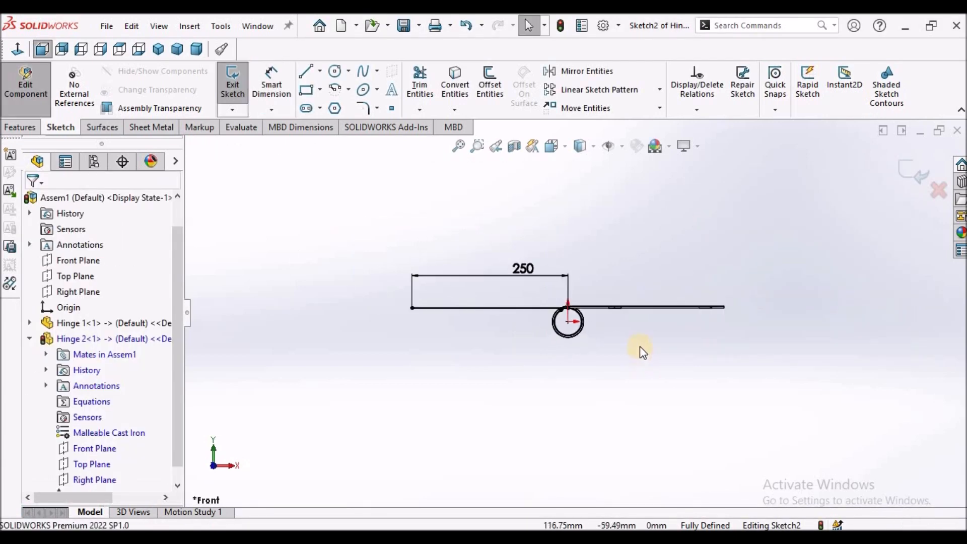
{"action": "middle_click_drag", "start_coordinate": [684, 322], "coordinate": [655, 344]}
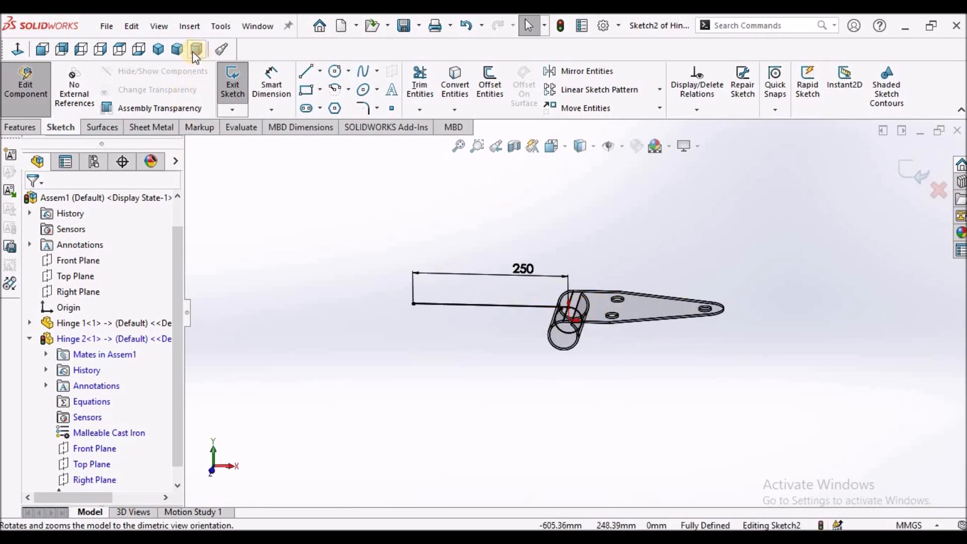
Step: Hide the Hinge 1 component to view the Hinge 2 profile sketch on its own from the front
{"action": "left_click", "coordinate": [37, 51]}
{"action": "scroll", "coordinate": [554, 353], "scroll_direction": "down", "scroll_amount": 3}
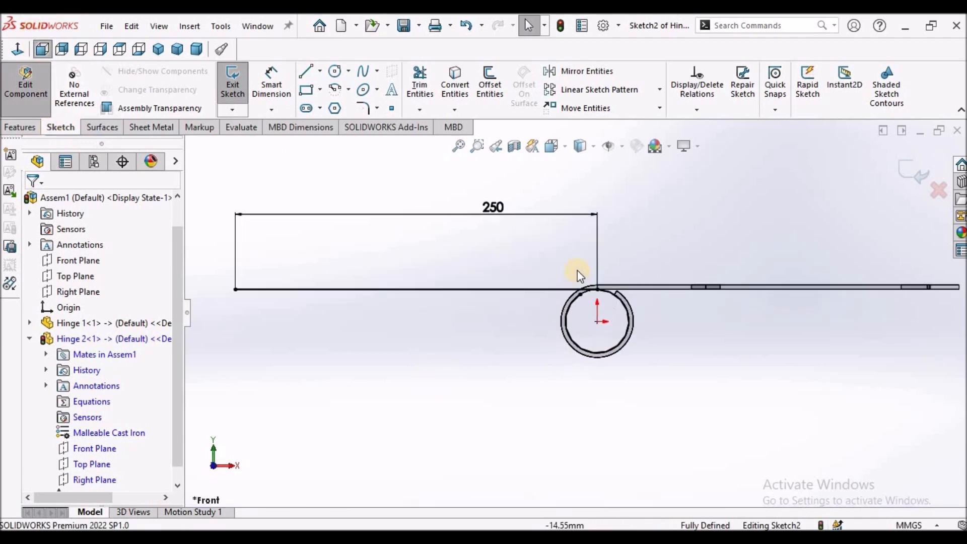
{"action": "scroll", "coordinate": [576, 269], "scroll_direction": "down", "scroll_amount": 2}
{"action": "scroll", "coordinate": [599, 325], "scroll_direction": "down", "scroll_amount": 3}
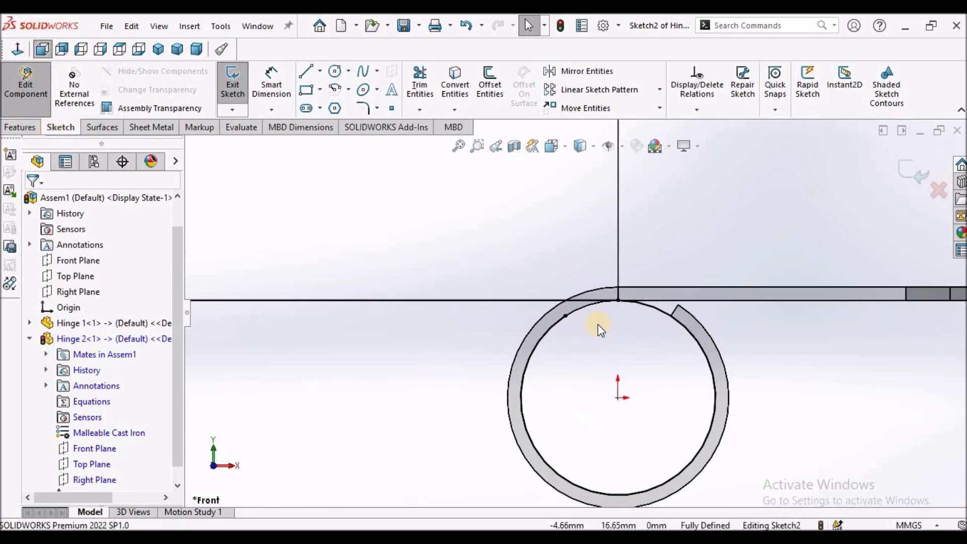
{"action": "scroll", "coordinate": [596, 323], "scroll_direction": "up", "scroll_amount": 1}
{"action": "scroll", "coordinate": [100, 398], "scroll_direction": "down", "scroll_amount": 1}
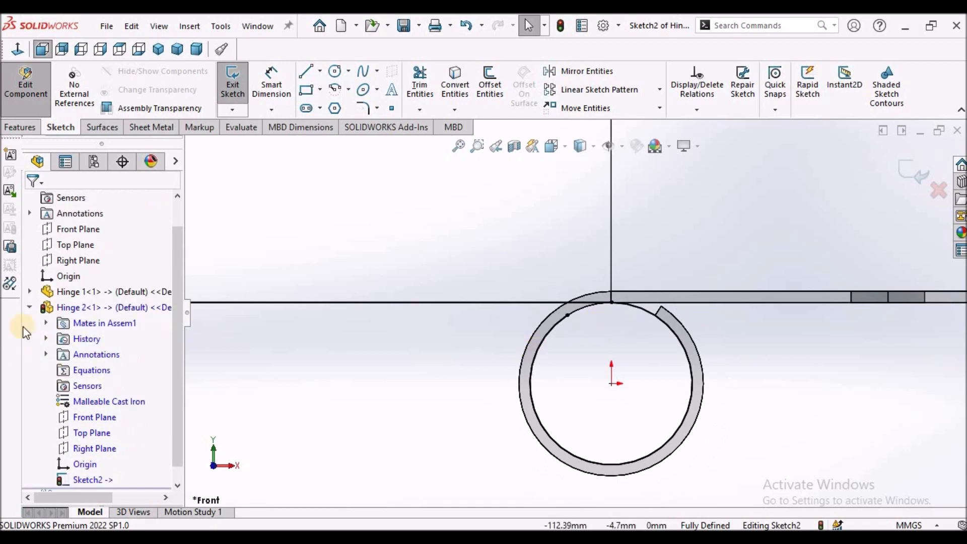
{"action": "right_click", "coordinate": [102, 291]}
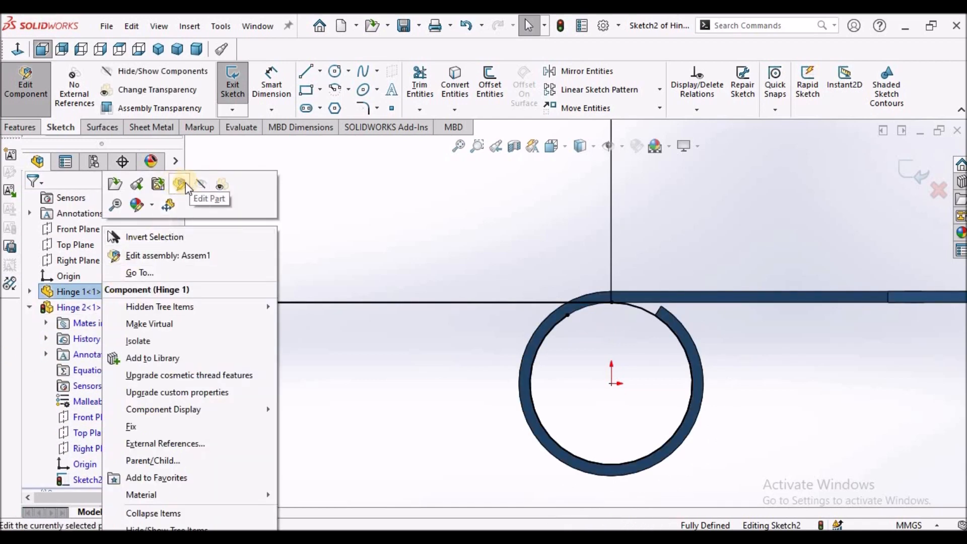
{"action": "left_click", "coordinate": [204, 182]}
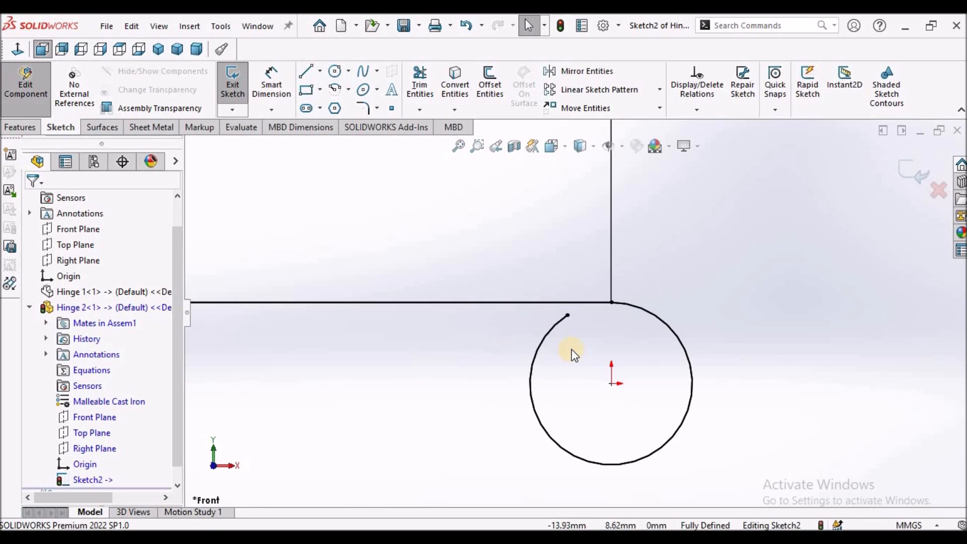
Step: Show the hidden Hinge 1 component again and clear the selection
{"action": "scroll", "coordinate": [574, 355], "scroll_direction": "up", "scroll_amount": 3}
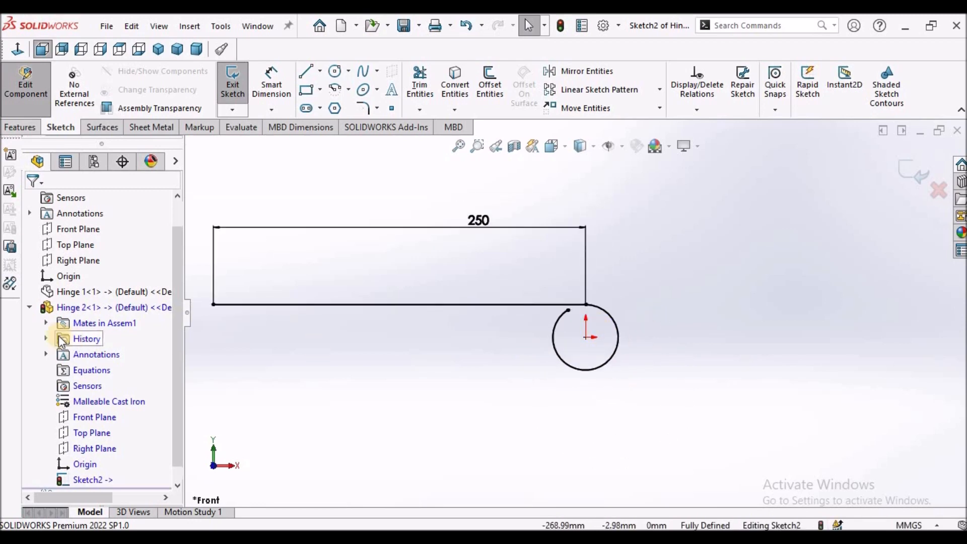
{"action": "right_click", "coordinate": [93, 291]}
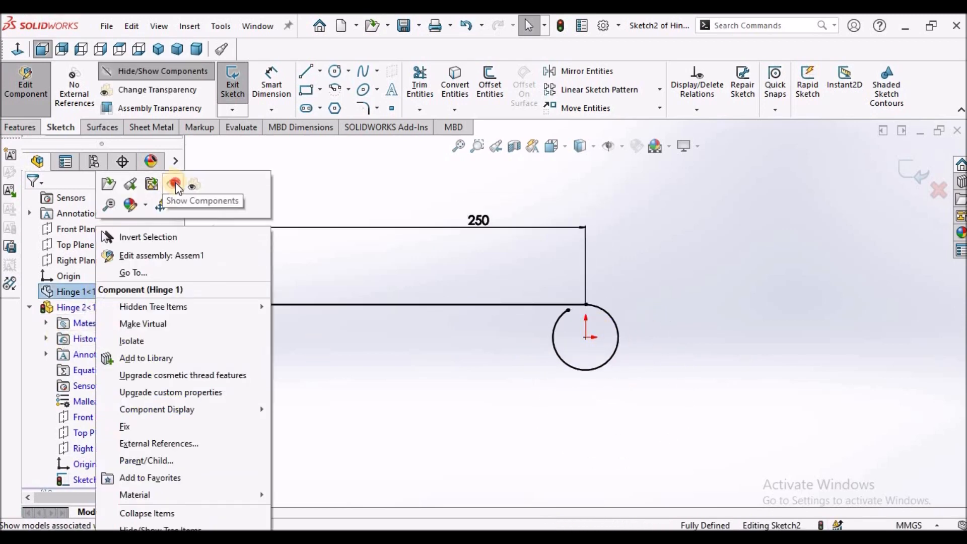
{"action": "left_click", "coordinate": [174, 185]}
{"action": "left_click", "coordinate": [492, 408]}
{"action": "scroll", "coordinate": [526, 373], "scroll_direction": "up", "scroll_amount": 2}
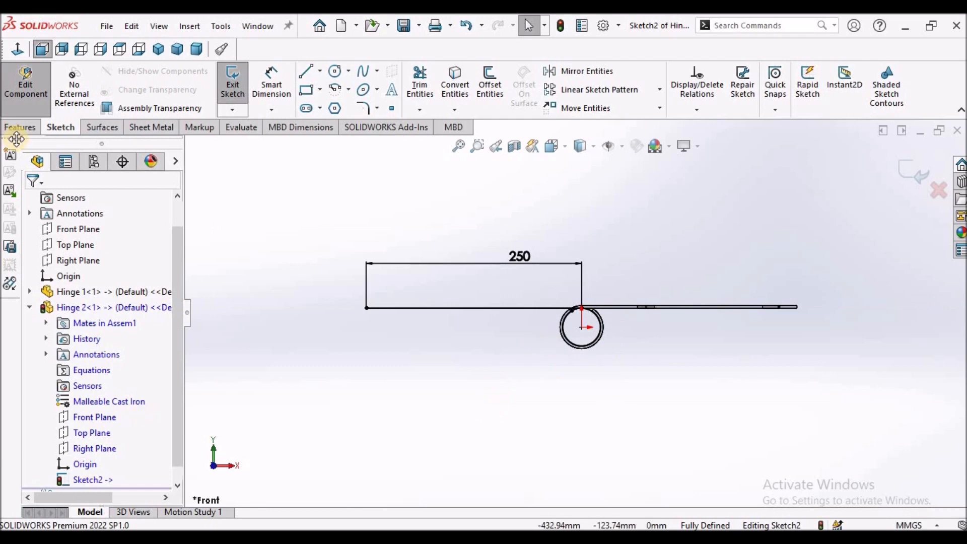
Step: Set up a sheet metal Base Flange from the Hinge 2 profile sketch, using Mid Plane with a depth of 150 mm
{"action": "left_click", "coordinate": [152, 128]}
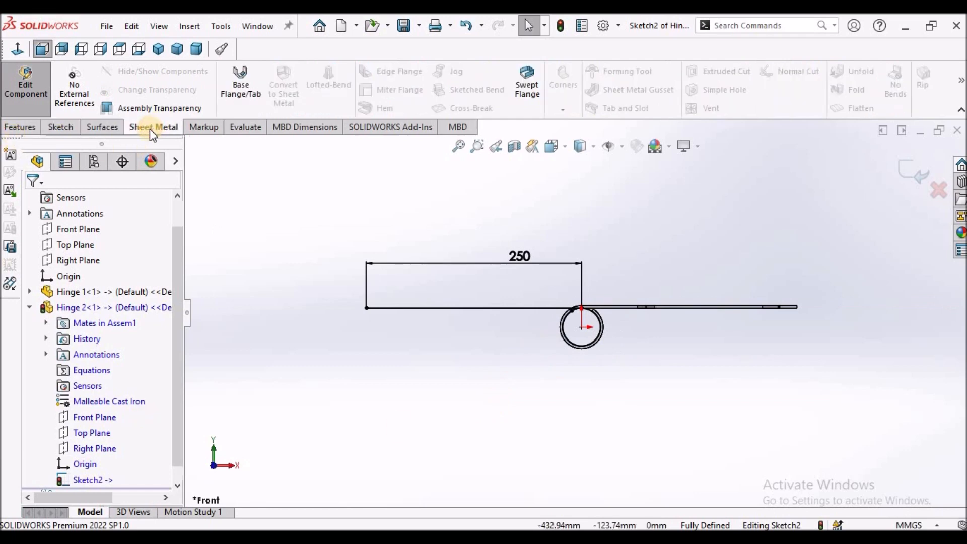
{"action": "left_click", "coordinate": [232, 82]}
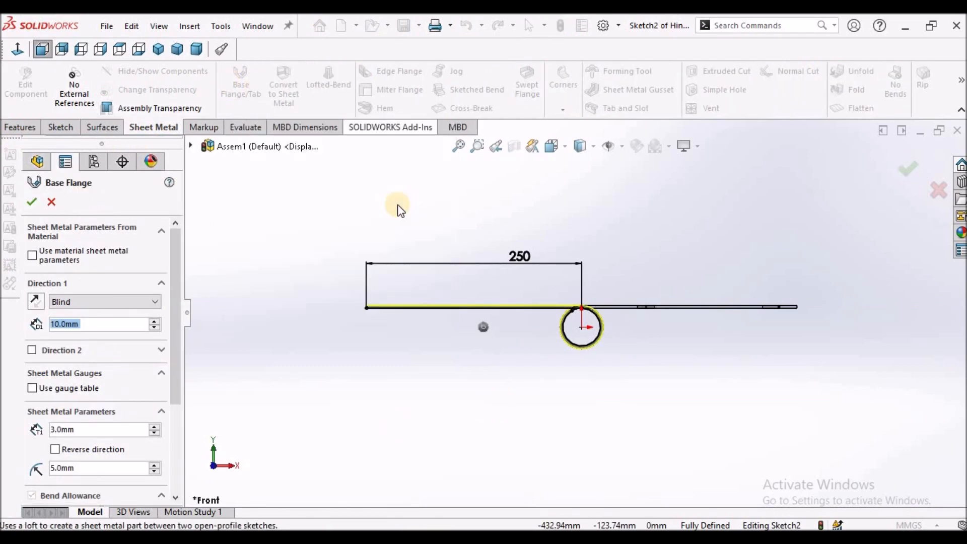
{"action": "middle_click_drag", "start_coordinate": [553, 306], "coordinate": [539, 369]}
{"action": "left_click", "coordinate": [105, 325]}
{"action": "left_click", "coordinate": [154, 302]}
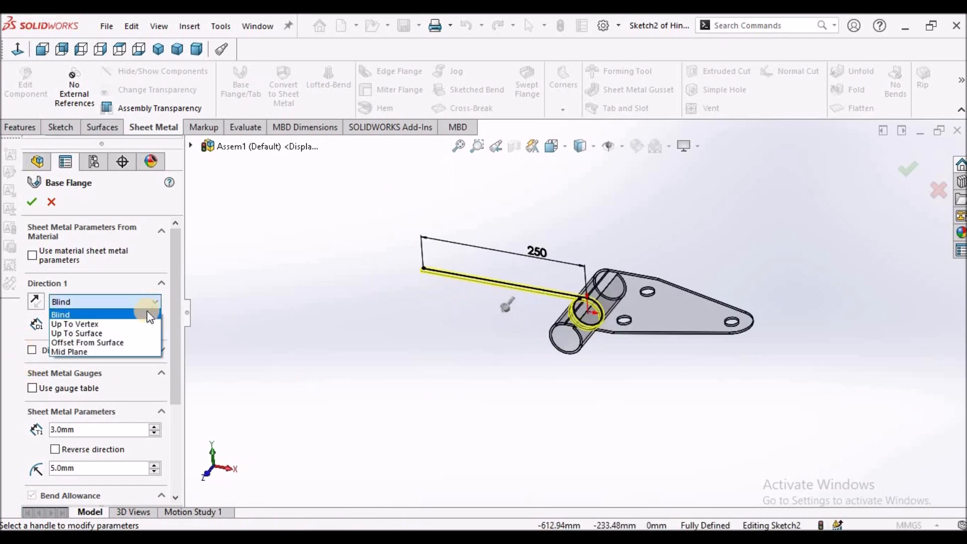
{"action": "left_click", "coordinate": [101, 351]}
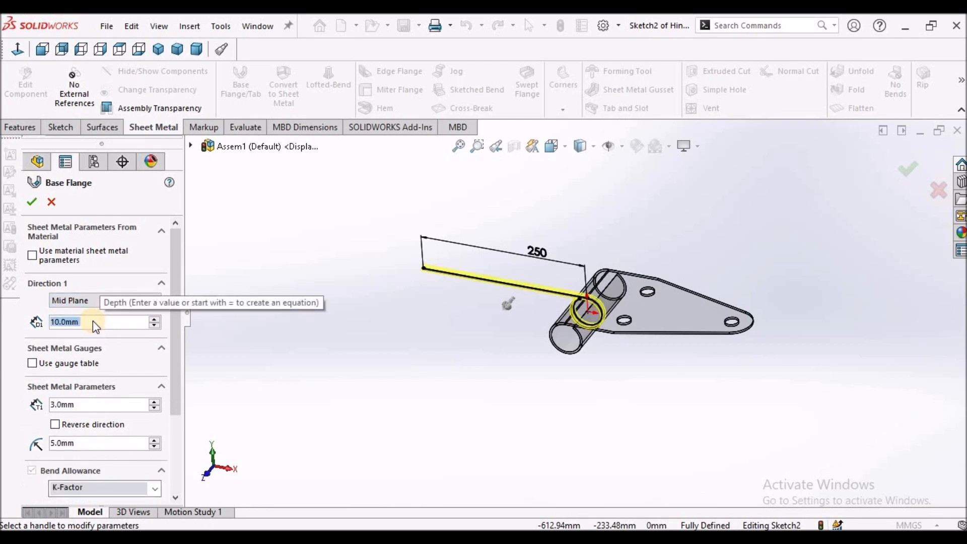
{"action": "type", "text": "150"}
{"action": "key", "text": "Return"}
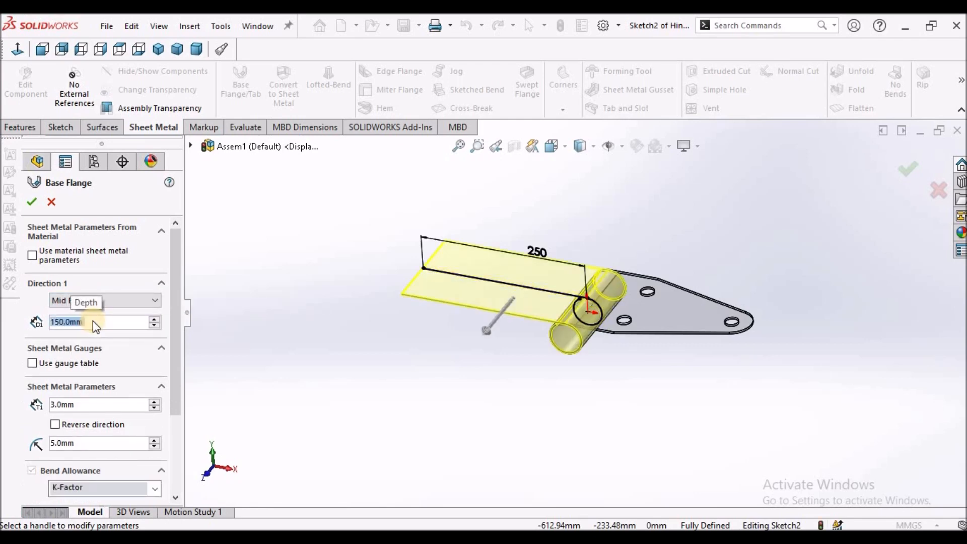
{"action": "left_click", "coordinate": [92, 404]}
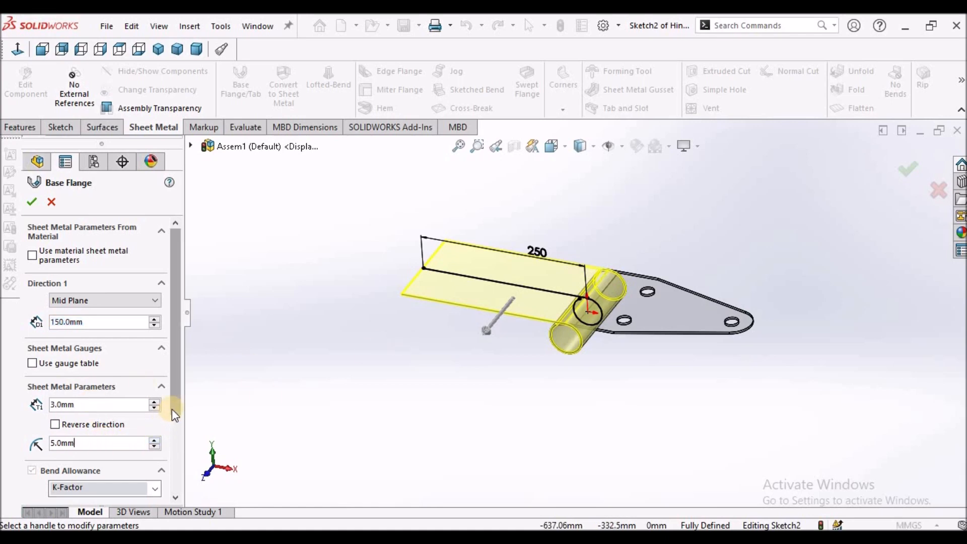
{"action": "scroll", "coordinate": [174, 433], "scroll_direction": "down", "scroll_amount": 2}
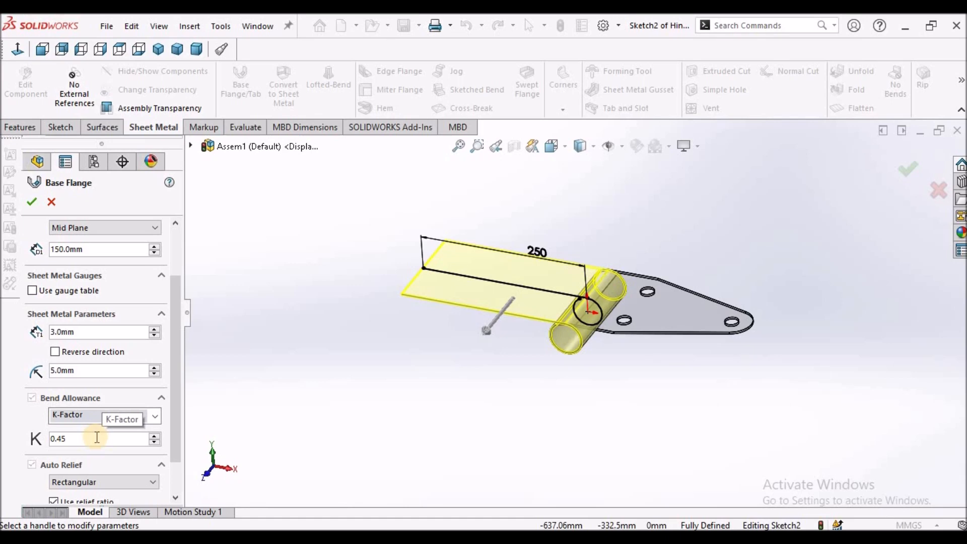
Step: Compare the flange preview with Hinge 1 from the front, trying the reversed thickness direction and switching it back off
{"action": "left_click", "coordinate": [48, 50]}
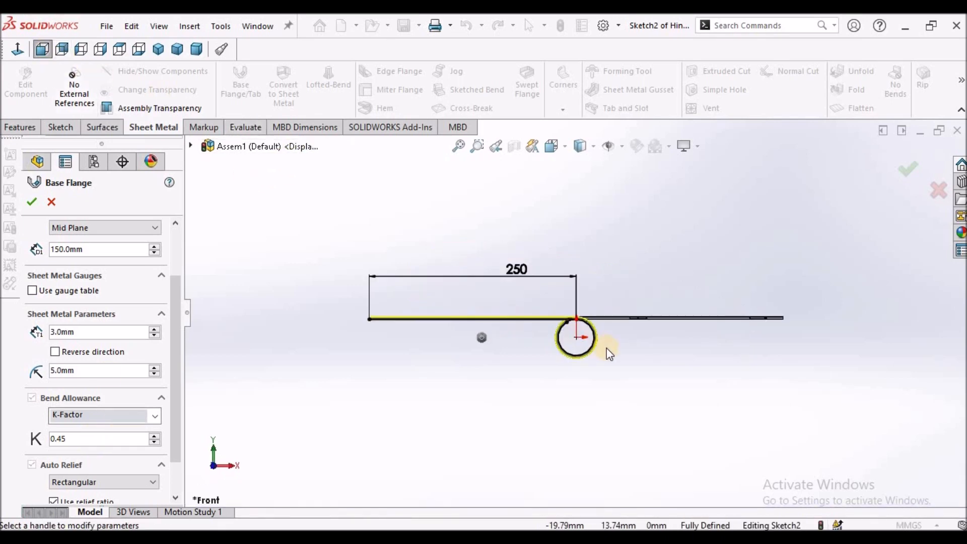
{"action": "scroll", "coordinate": [577, 302], "scroll_direction": "down", "scroll_amount": 4}
{"action": "scroll", "coordinate": [505, 256], "scroll_direction": "down", "scroll_amount": 5}
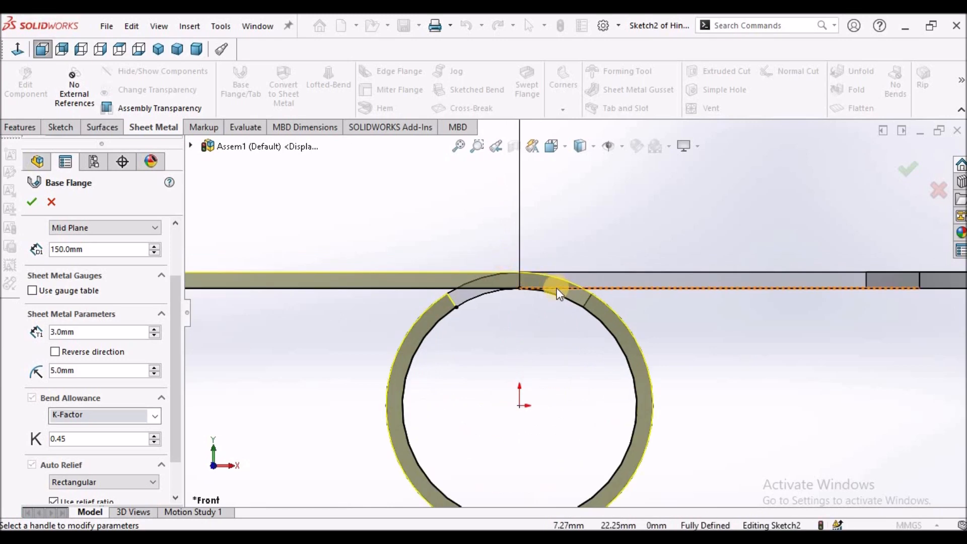
{"action": "scroll", "coordinate": [548, 282], "scroll_direction": "down", "scroll_amount": 3}
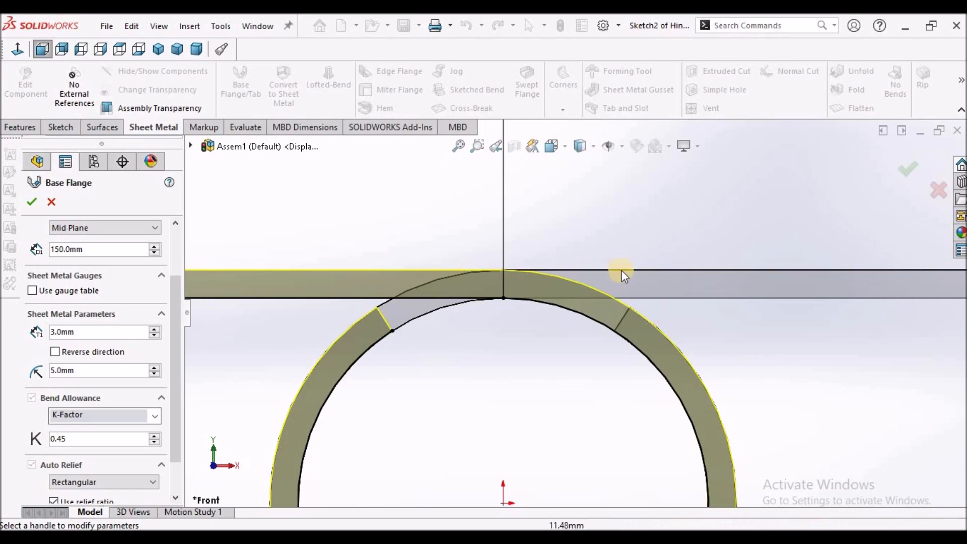
{"action": "scroll", "coordinate": [517, 306], "scroll_direction": "up", "scroll_amount": 2}
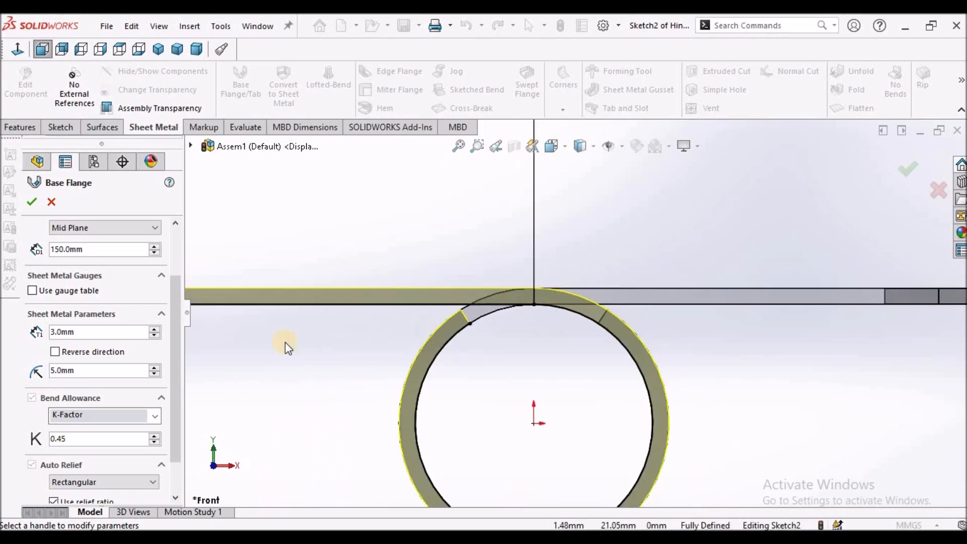
{"action": "left_click", "coordinate": [55, 351]}
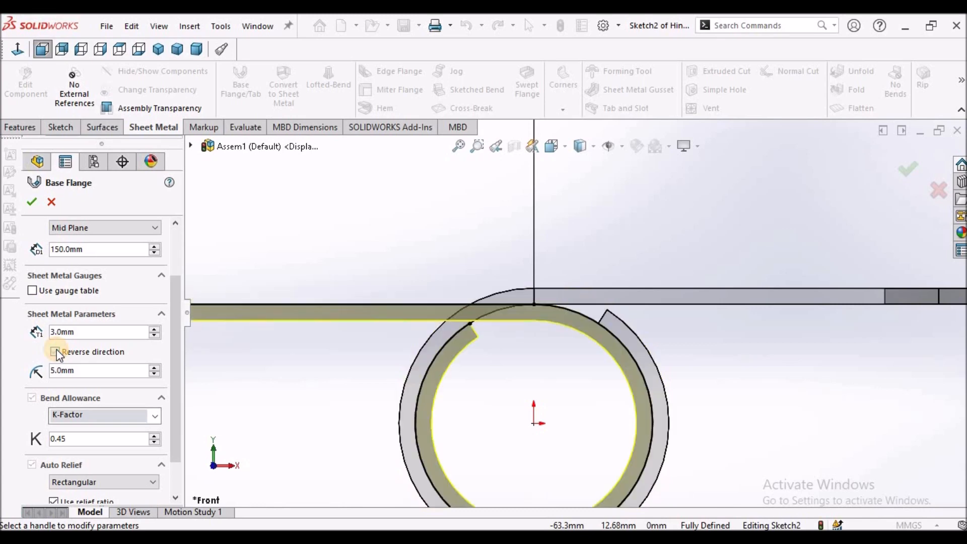
{"action": "scroll", "coordinate": [563, 323], "scroll_direction": "down", "scroll_amount": 2}
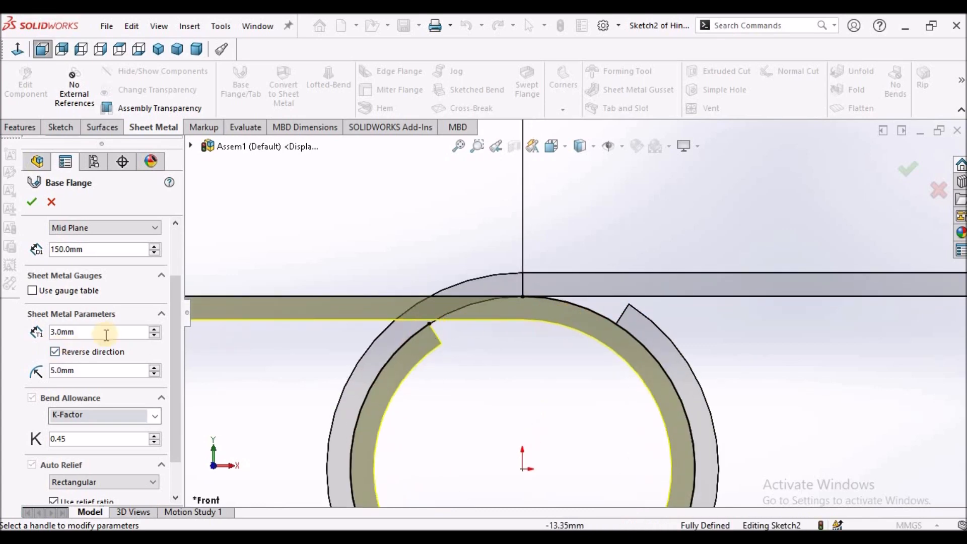
{"action": "left_click", "coordinate": [55, 351]}
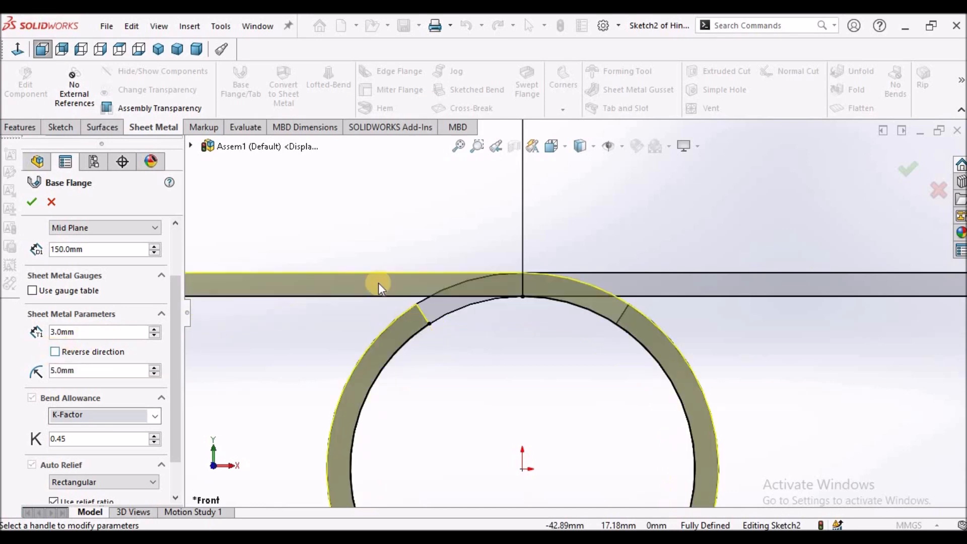
Step: Create the Hinge 2 base flange with 3 mm thickness, 5 mm bend radius and the thickness direction not reversed
{"action": "scroll", "coordinate": [411, 240], "scroll_direction": "up", "scroll_amount": 2}
{"action": "scroll", "coordinate": [636, 312], "scroll_direction": "up", "scroll_amount": 3}
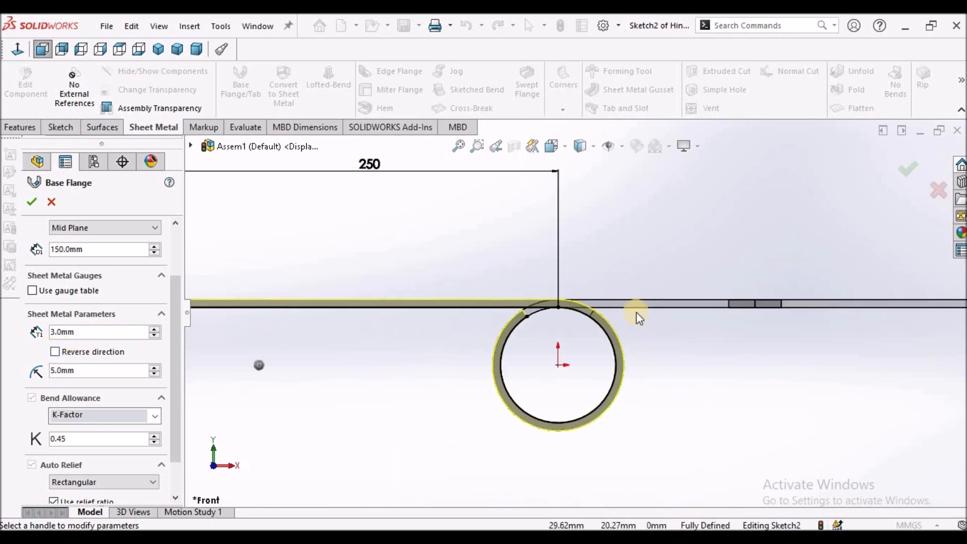
{"action": "left_click", "coordinate": [32, 201]}
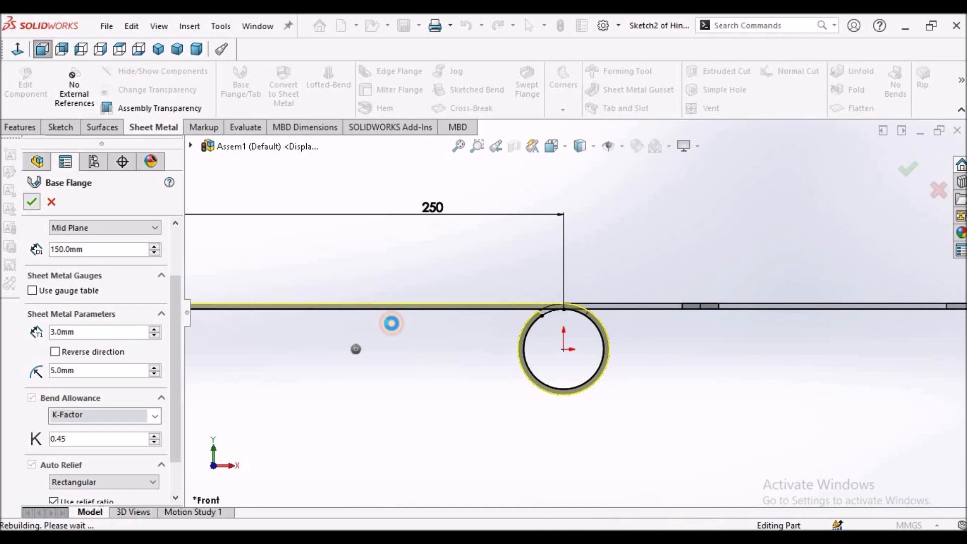
{"action": "middle_click_drag", "start_coordinate": [500, 303], "coordinate": [478, 422]}
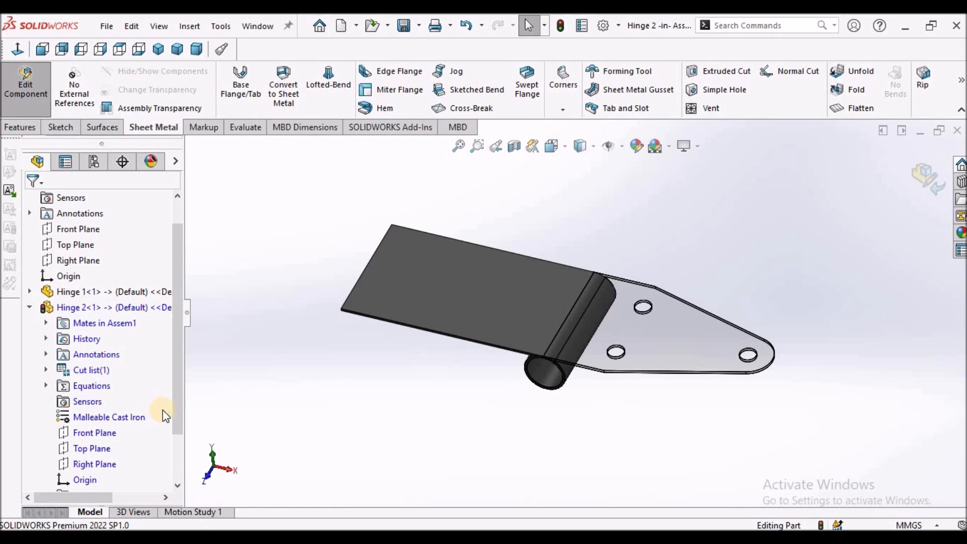
Step: Start a new sketch on the flat upper face of the Hinge 2 base flange
{"action": "scroll", "coordinate": [177, 460], "scroll_direction": "down", "scroll_amount": 3}
{"action": "left_click", "coordinate": [534, 312]}
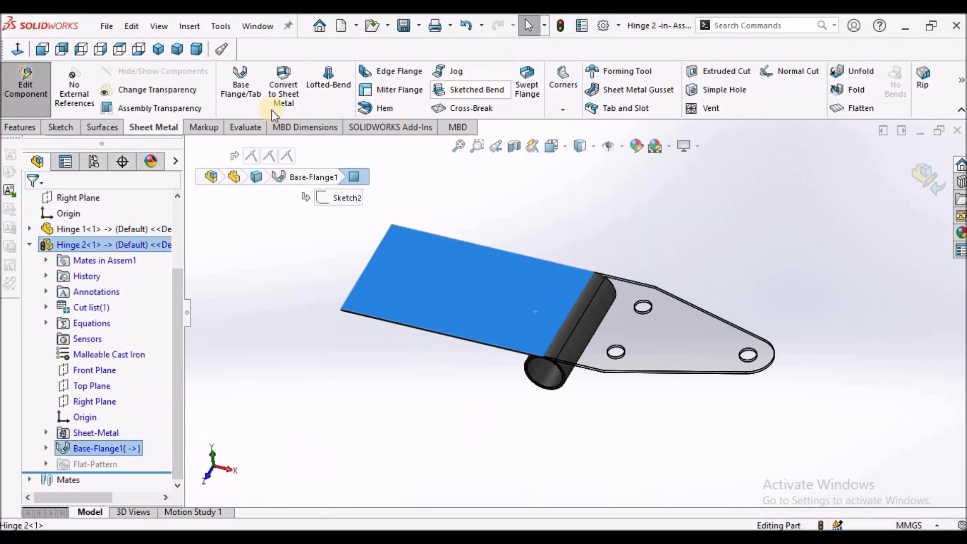
{"action": "left_click", "coordinate": [66, 127]}
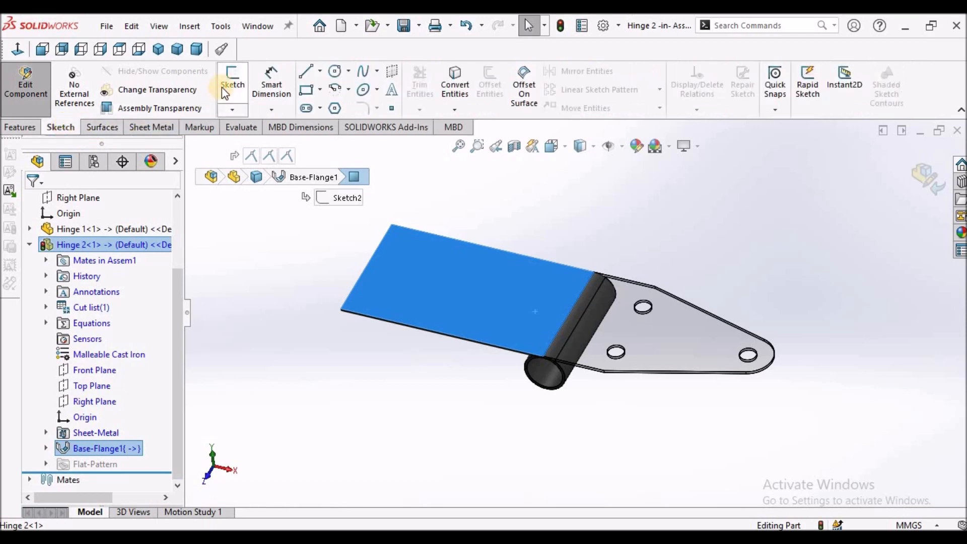
{"action": "left_click", "coordinate": [239, 80]}
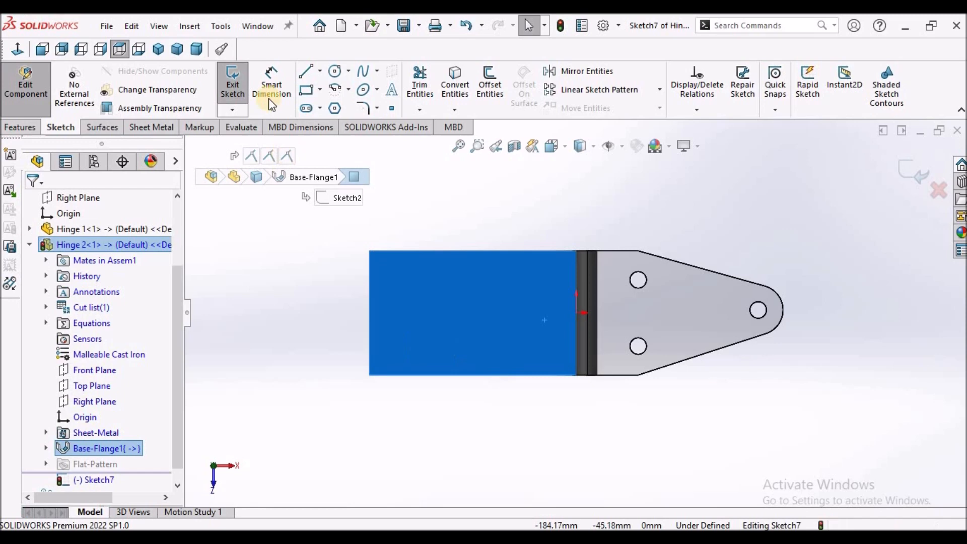
{"action": "left_click", "coordinate": [324, 375]}
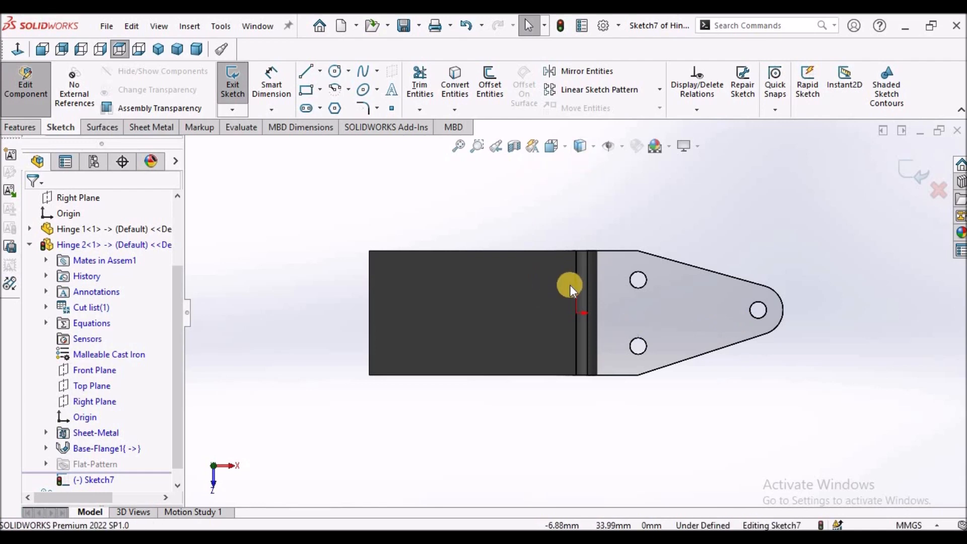
Step: Show the sketch of Hinge 1's Cut-Extrude1 feature so its profile can be referenced in the Hinge 2 face sketch
{"action": "left_click", "coordinate": [30, 229]}
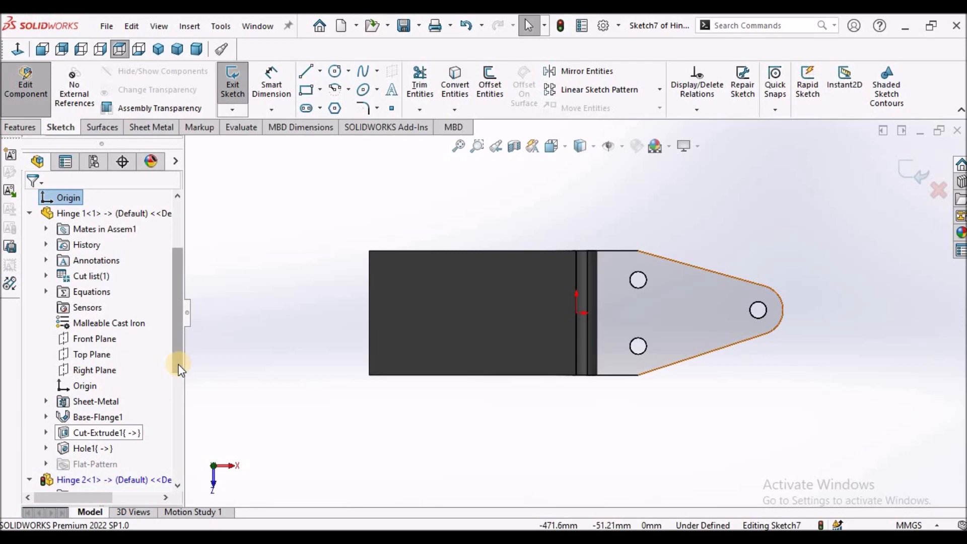
{"action": "scroll", "coordinate": [173, 390], "scroll_direction": "down", "scroll_amount": 2}
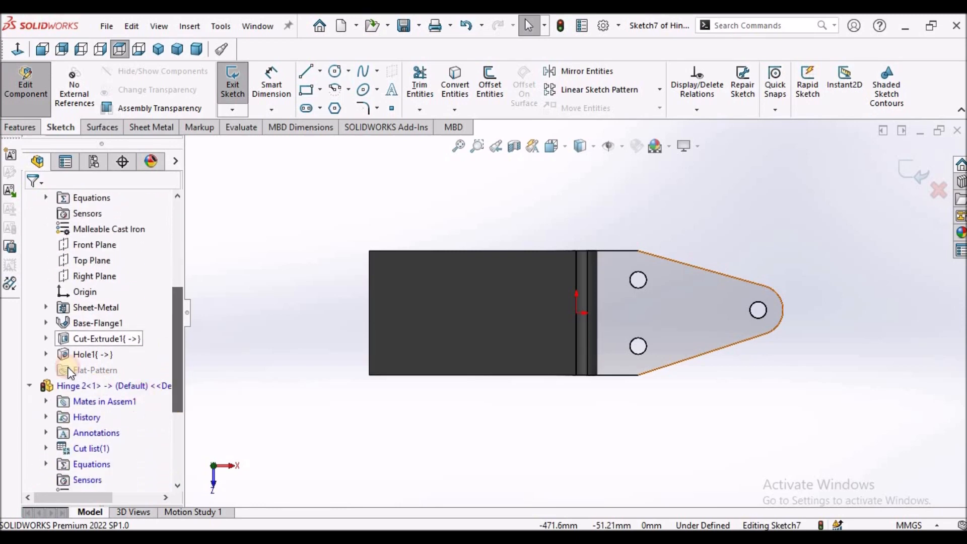
{"action": "left_click", "coordinate": [46, 338]}
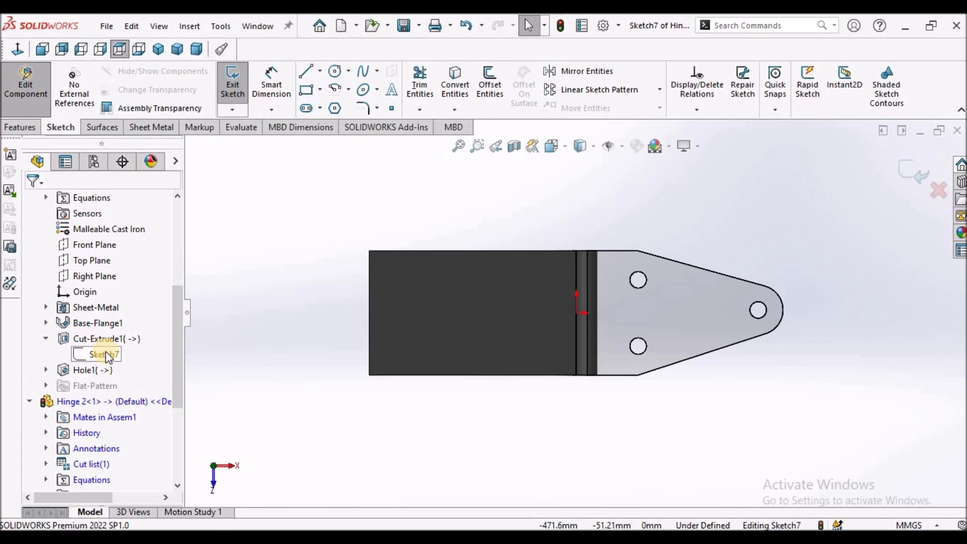
{"action": "left_click_drag", "start_coordinate": [177, 318], "coordinate": [168, 261]}
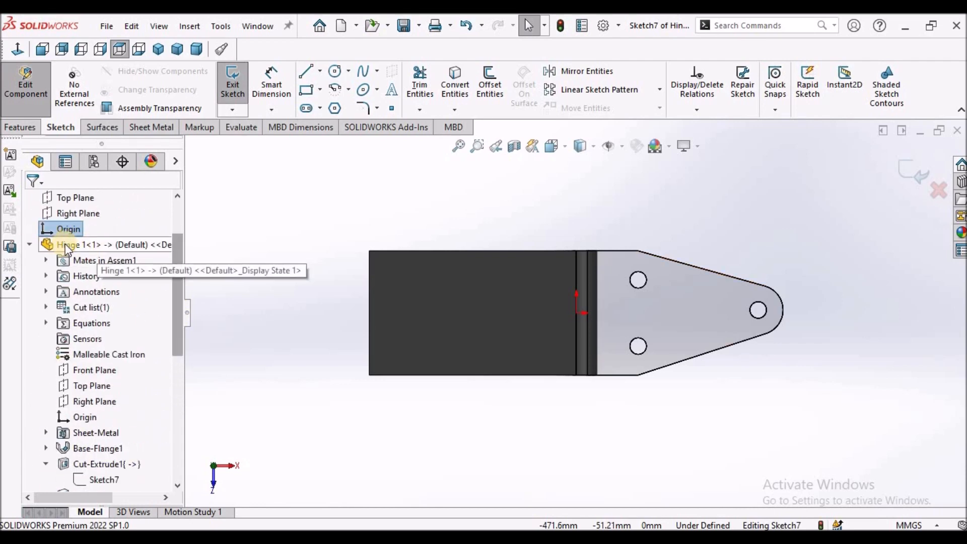
{"action": "left_click", "coordinate": [65, 245]}
{"action": "left_click_drag", "start_coordinate": [174, 277], "coordinate": [179, 334]}
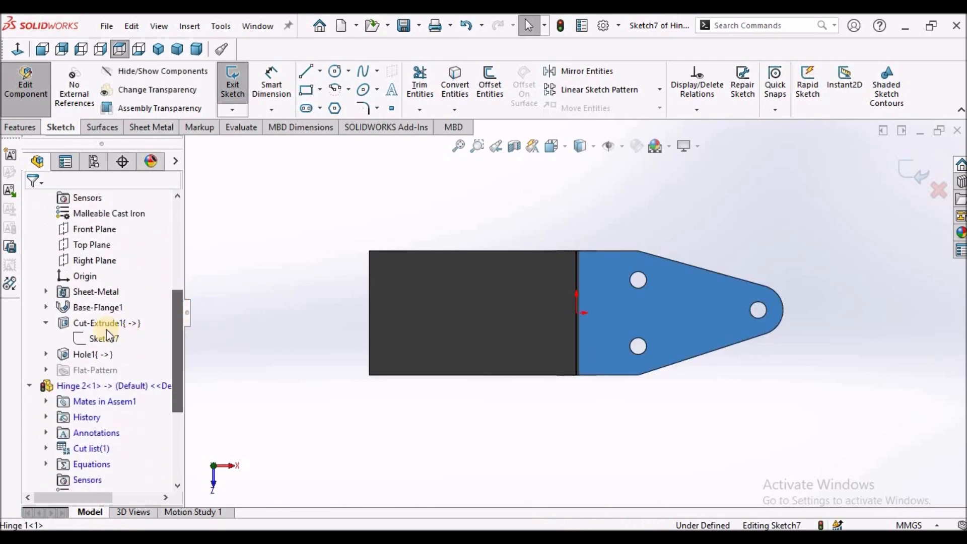
{"action": "left_click", "coordinate": [100, 338]}
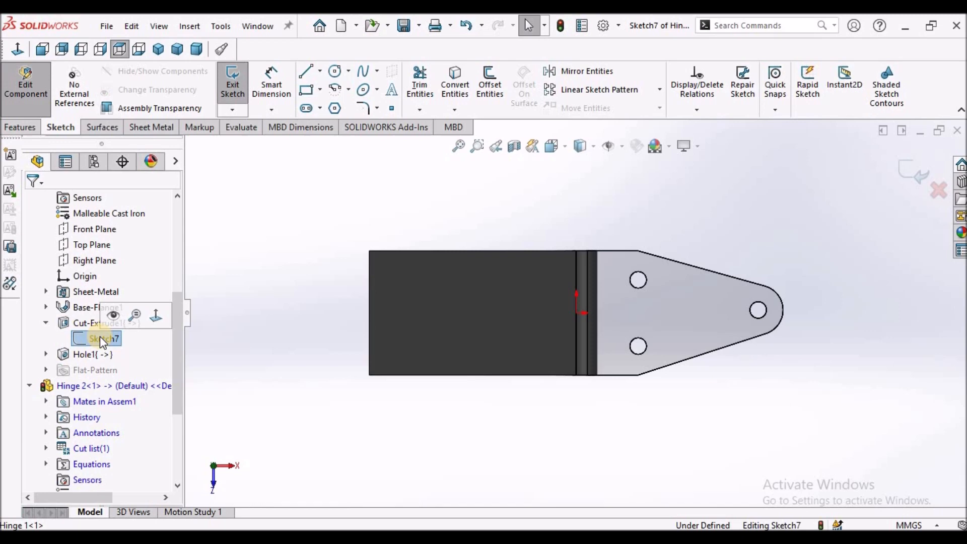
{"action": "left_click", "coordinate": [115, 316]}
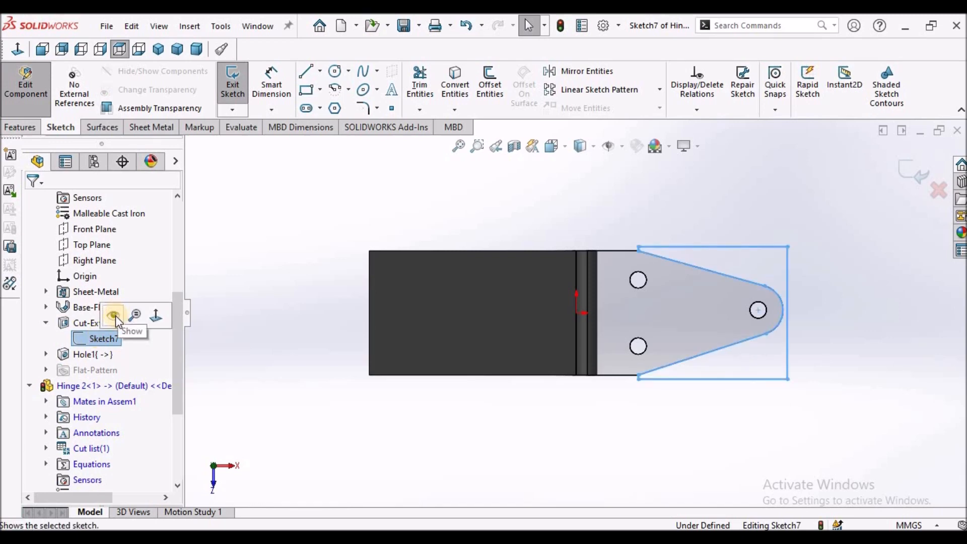
{"action": "left_click", "coordinate": [463, 404]}
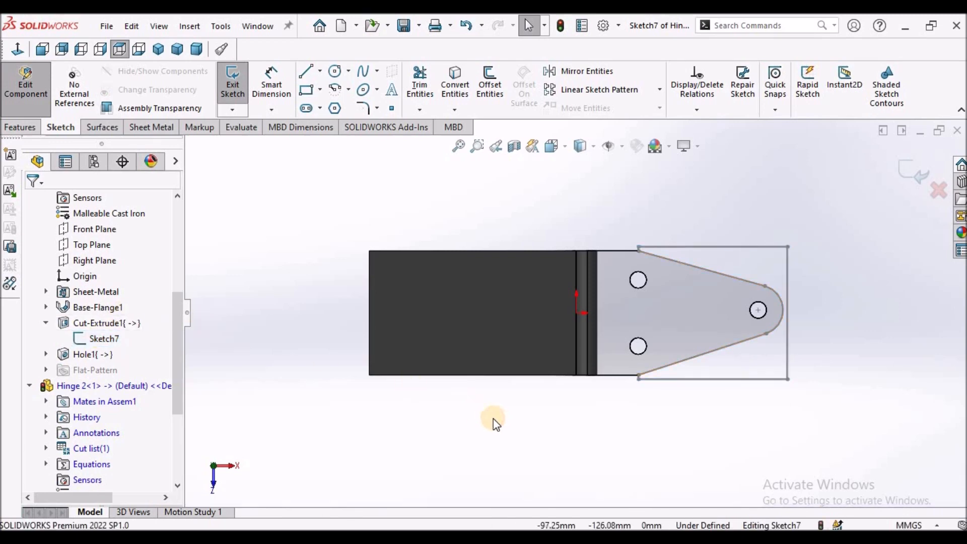
Step: Switch the display style to Hidden Lines Removed and convert the upper horizontal line of Hinge 1's cut sketch into the active sketch
{"action": "left_click", "coordinate": [592, 146]}
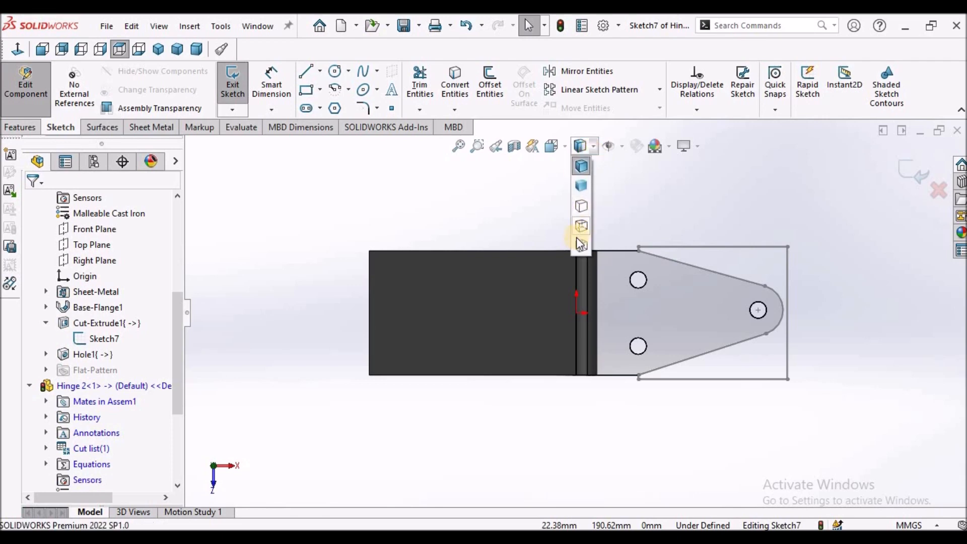
{"action": "left_click", "coordinate": [581, 207]}
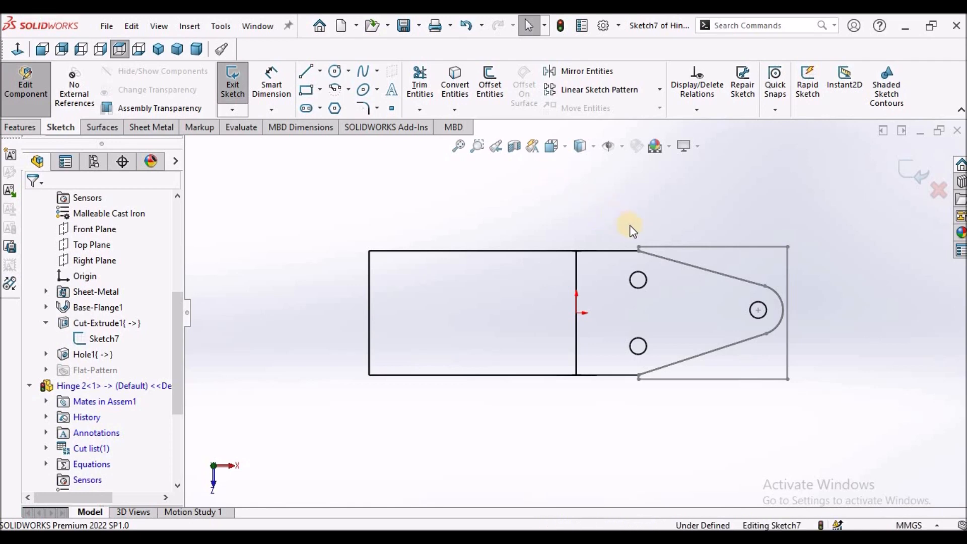
{"action": "mouse_move", "coordinate": [617, 222]}
{"action": "left_mouse_down"}
{"action": "mouse_move", "coordinate": [802, 372]}
{"action": "mouse_move", "coordinate": [821, 412]}
{"action": "mouse_move", "coordinate": [806, 411]}
{"action": "left_mouse_up"}
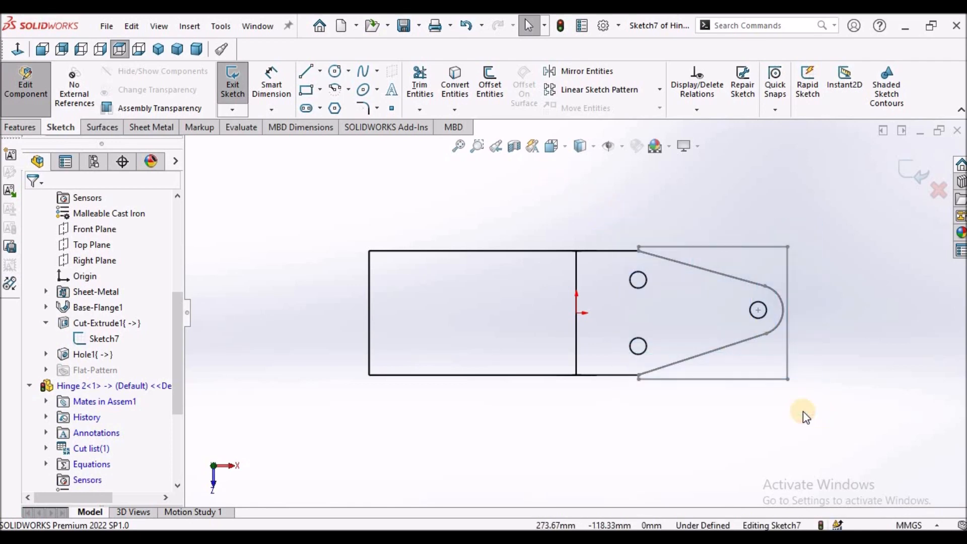
{"action": "left_click", "coordinate": [711, 247]}
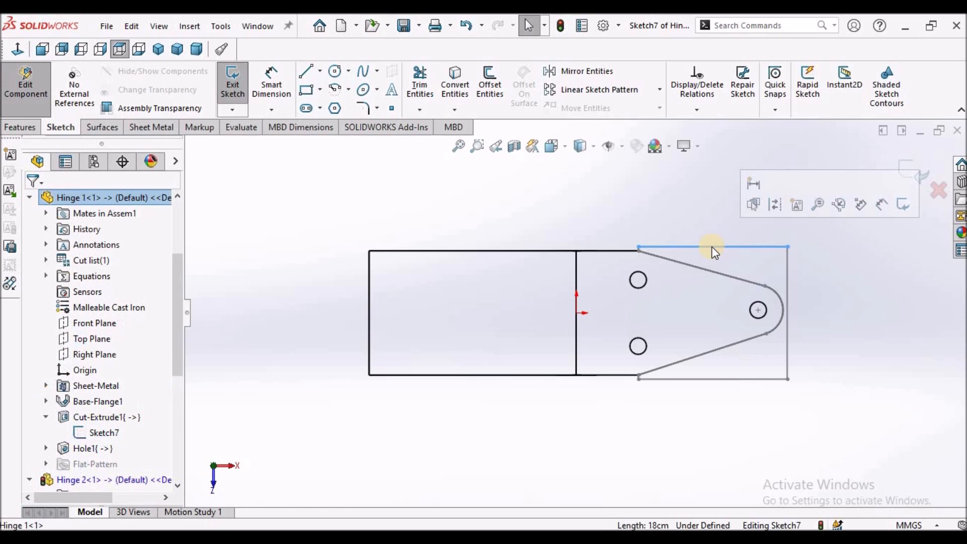
{"action": "left_click", "coordinate": [454, 83]}
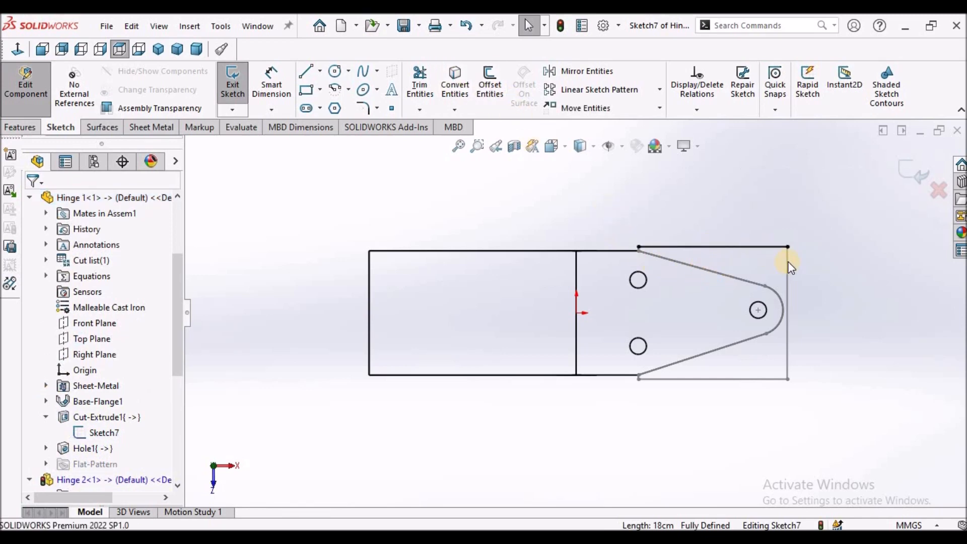
Step: Convert the remaining lines and the end arc of Hinge 1's cut profile into the Hinge 2 sketch
{"action": "left_click", "coordinate": [788, 279]}
{"action": "left_click", "coordinate": [764, 379]}
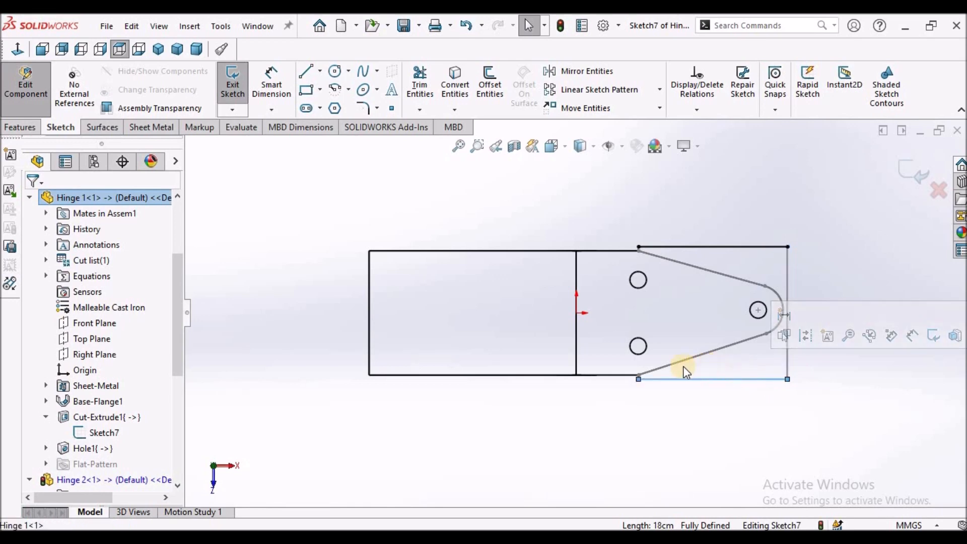
{"action": "scroll", "coordinate": [635, 370], "scroll_direction": "down", "scroll_amount": 5}
{"action": "scroll", "coordinate": [633, 373], "scroll_direction": "down", "scroll_amount": 3}
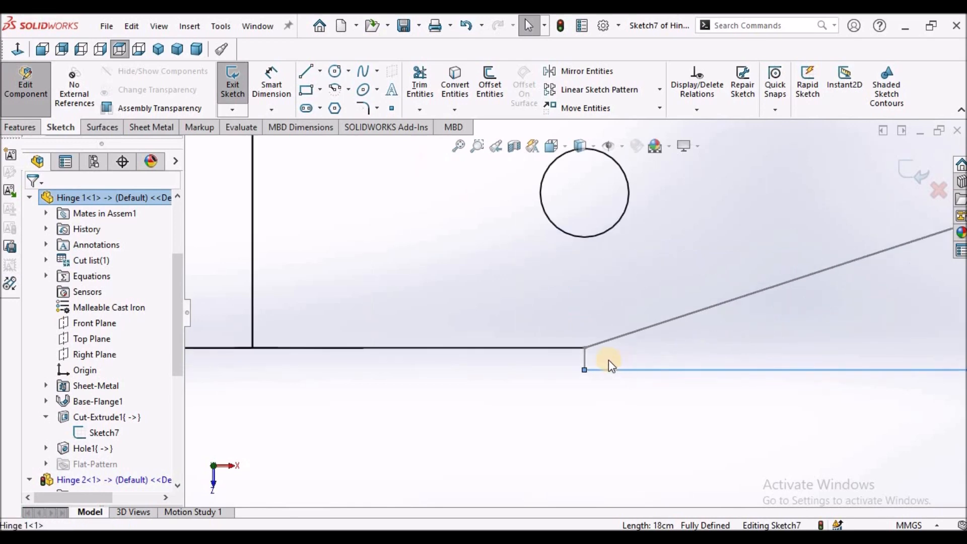
{"action": "left_click", "coordinate": [525, 251]}
{"action": "scroll", "coordinate": [554, 282], "scroll_direction": "up", "scroll_amount": 8}
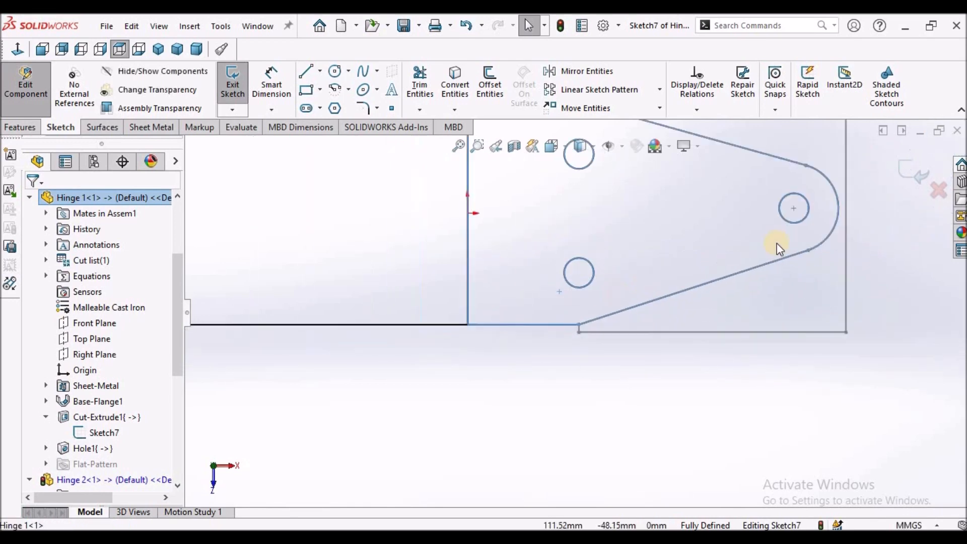
{"action": "left_click", "coordinate": [456, 78]}
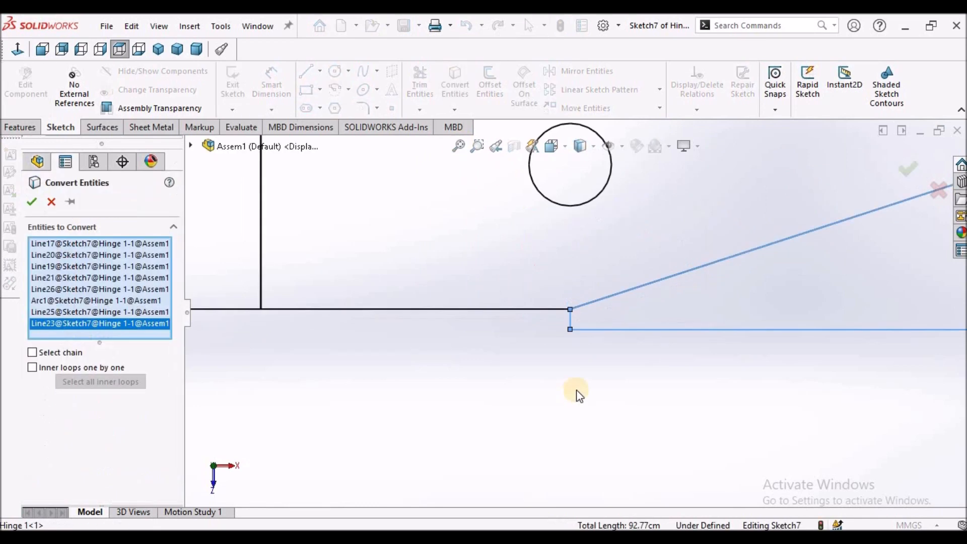
{"action": "scroll", "coordinate": [575, 312], "scroll_direction": "up", "scroll_amount": 2}
{"action": "left_click", "coordinate": [33, 202]}
{"action": "scroll", "coordinate": [581, 249], "scroll_direction": "down", "scroll_amount": 3}
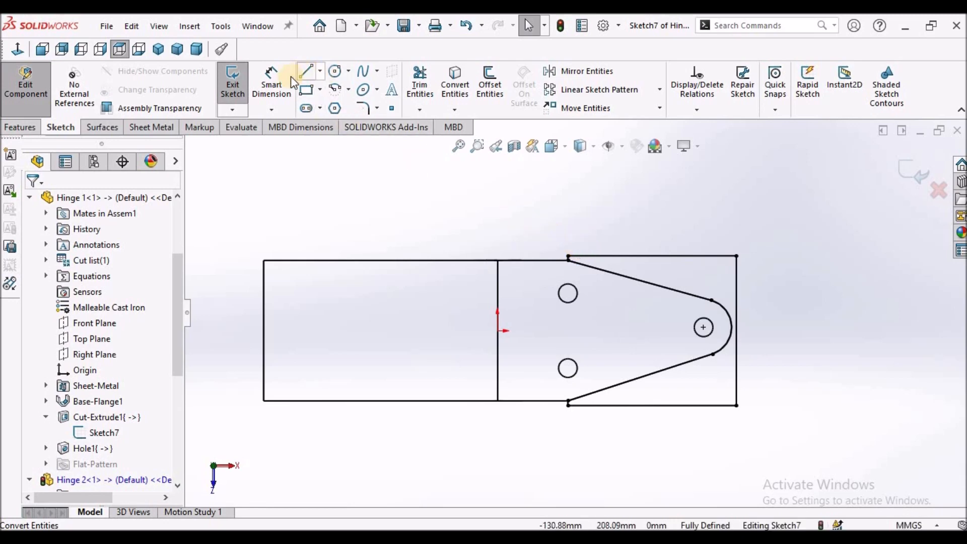
Step: Draw a vertical centerline about 151 mm long upward from the sketch origin
{"action": "left_click", "coordinate": [319, 71]}
{"action": "left_click", "coordinate": [325, 103]}
{"action": "left_click", "coordinate": [498, 312]}
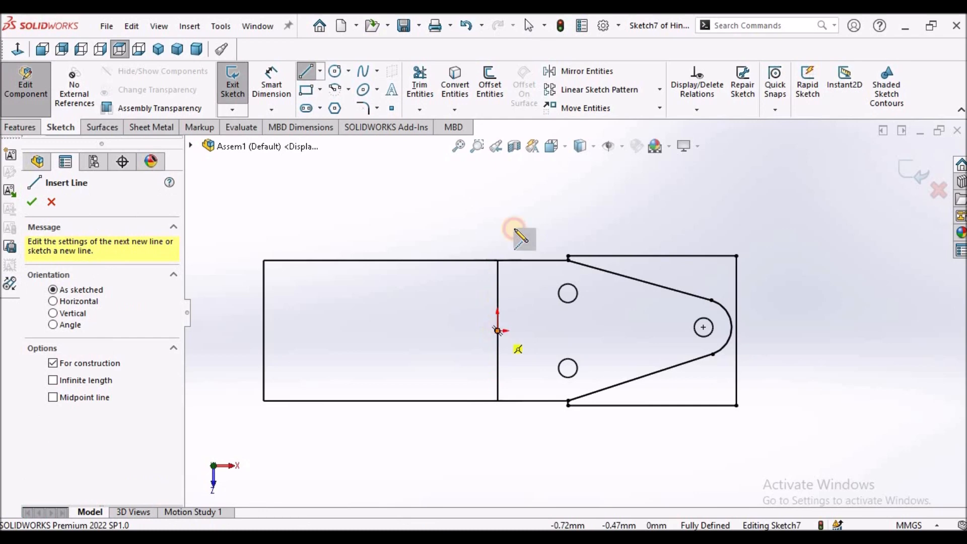
{"action": "left_click", "coordinate": [499, 189]}
{"action": "right_click", "coordinate": [425, 188]}
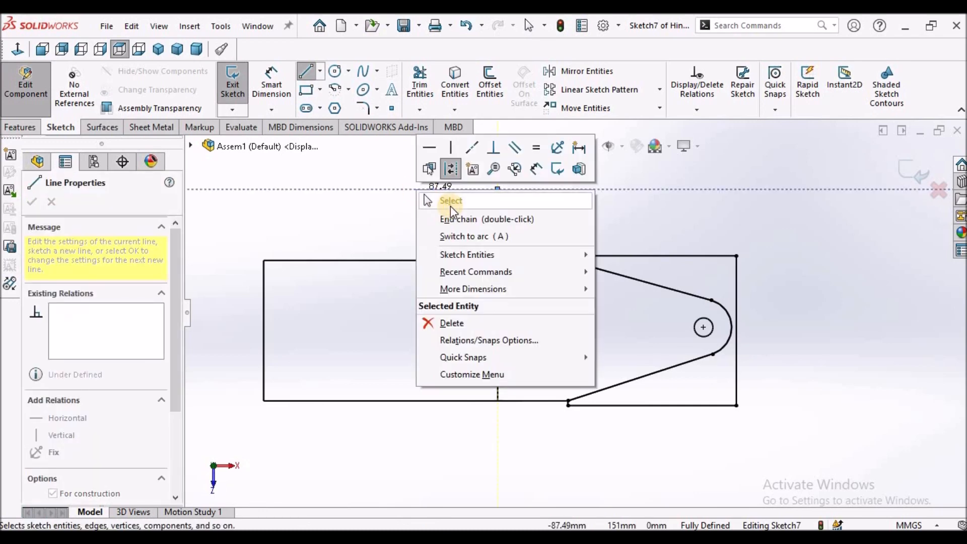
{"action": "key", "text": "Escape"}
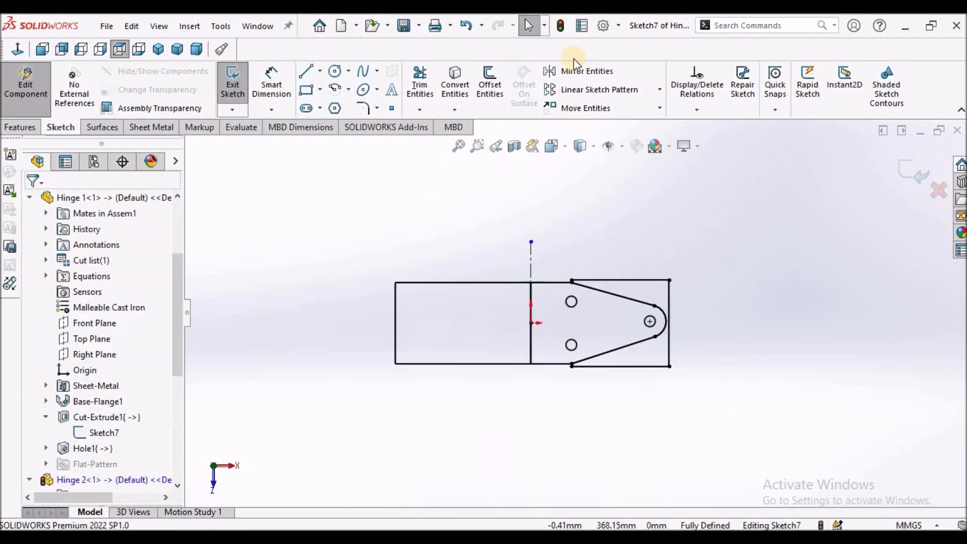
Step: Mirror the converted cut profile's seven lines and arc about the vertical centerline, keeping the original with Copy
{"action": "left_click", "coordinate": [579, 71]}
{"action": "left_click_drag", "start_coordinate": [554, 258], "coordinate": [732, 421]}
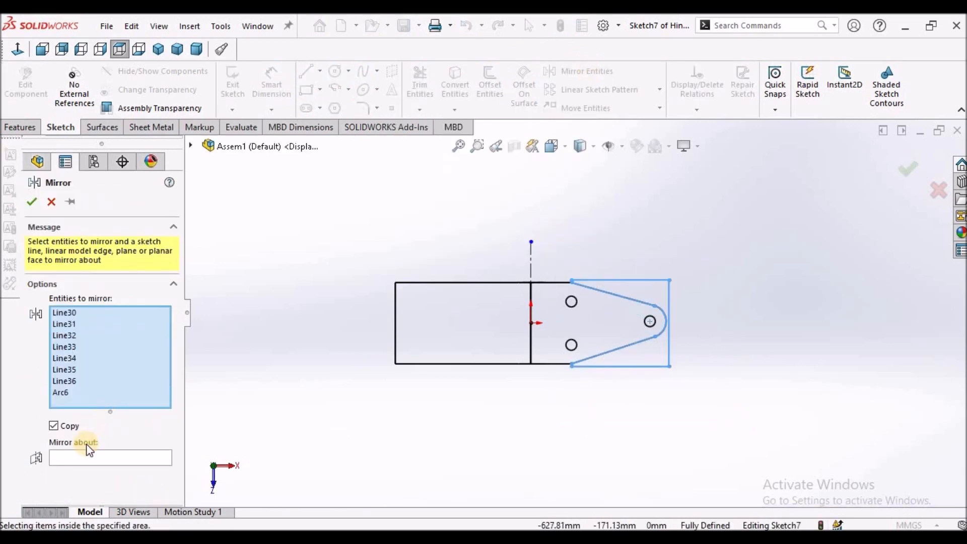
{"action": "left_click", "coordinate": [83, 456]}
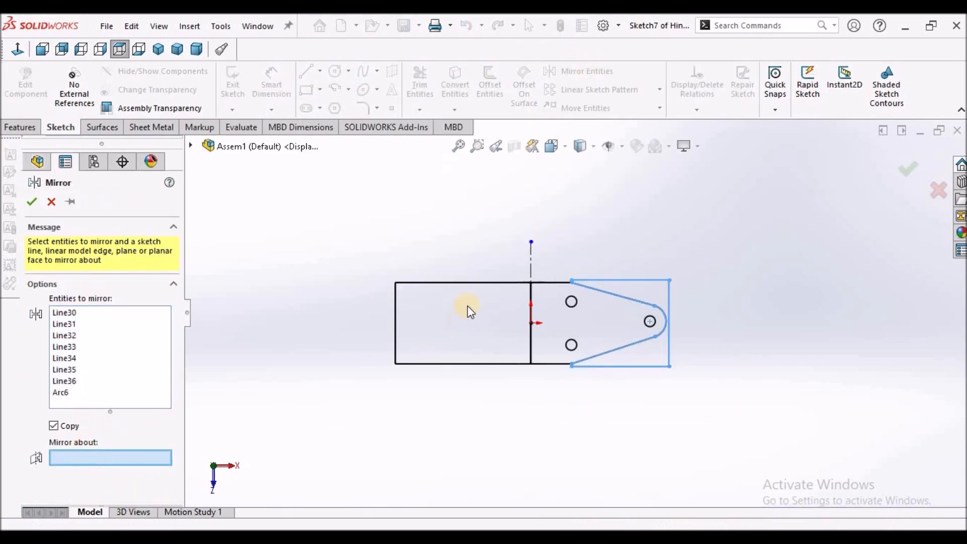
{"action": "left_click", "coordinate": [530, 263]}
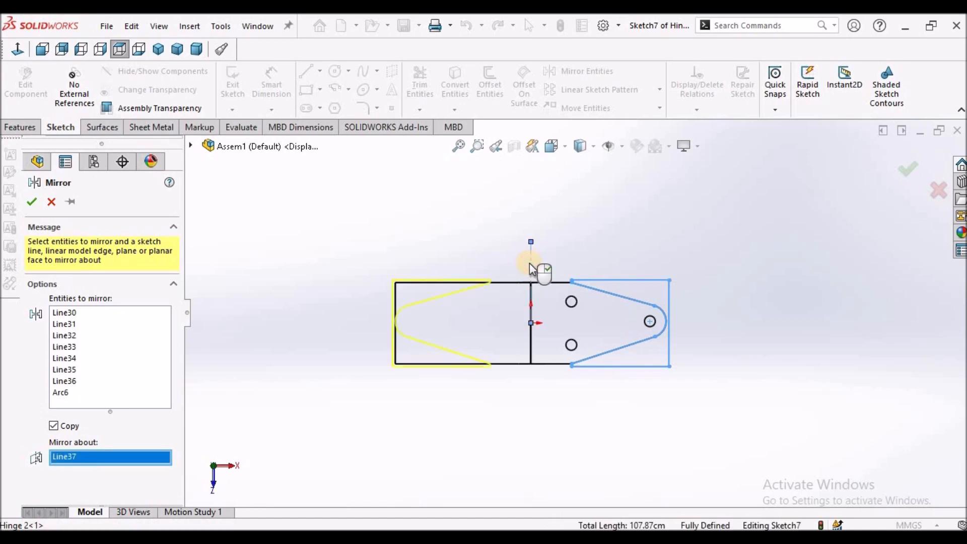
{"action": "left_click", "coordinate": [31, 202]}
{"action": "scroll", "coordinate": [451, 320], "scroll_direction": "down", "scroll_amount": 3}
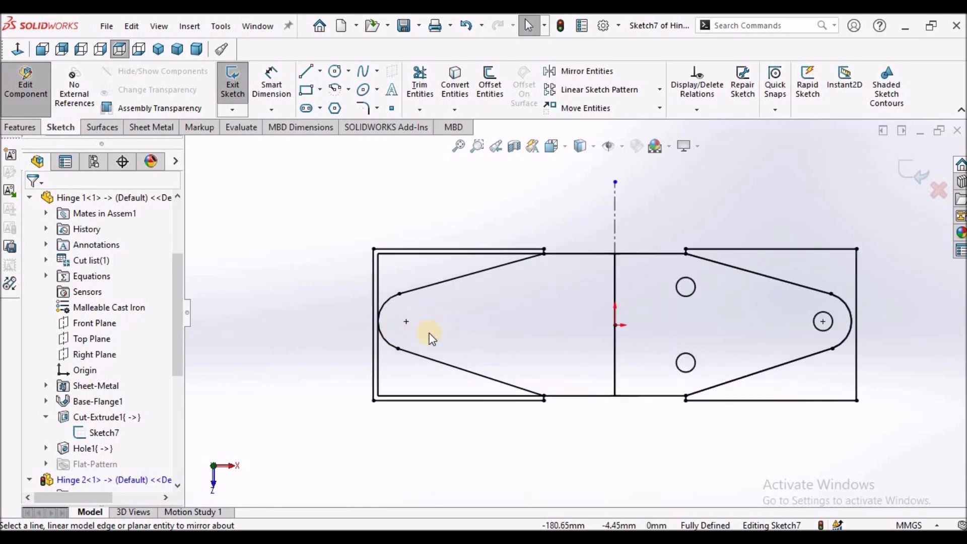
Step: Change the original converted profile over Hinge 1 to construction geometry, leaving the mirrored copy as solid lines
{"action": "scroll", "coordinate": [577, 313], "scroll_direction": "up", "scroll_amount": 2}
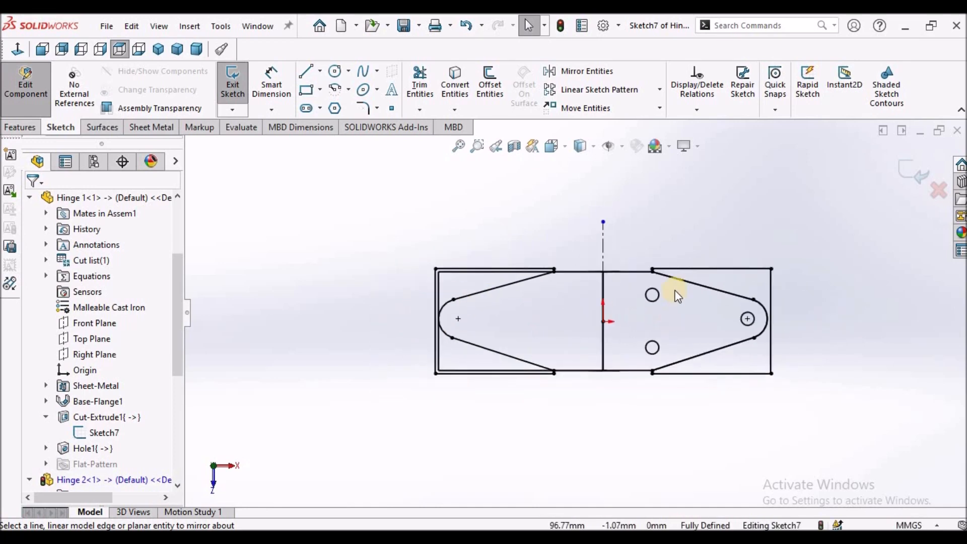
{"action": "mouse_move", "coordinate": [634, 235]}
{"action": "left_mouse_down"}
{"action": "mouse_move", "coordinate": [773, 369]}
{"action": "mouse_move", "coordinate": [800, 412]}
{"action": "mouse_move", "coordinate": [800, 404]}
{"action": "left_mouse_up"}
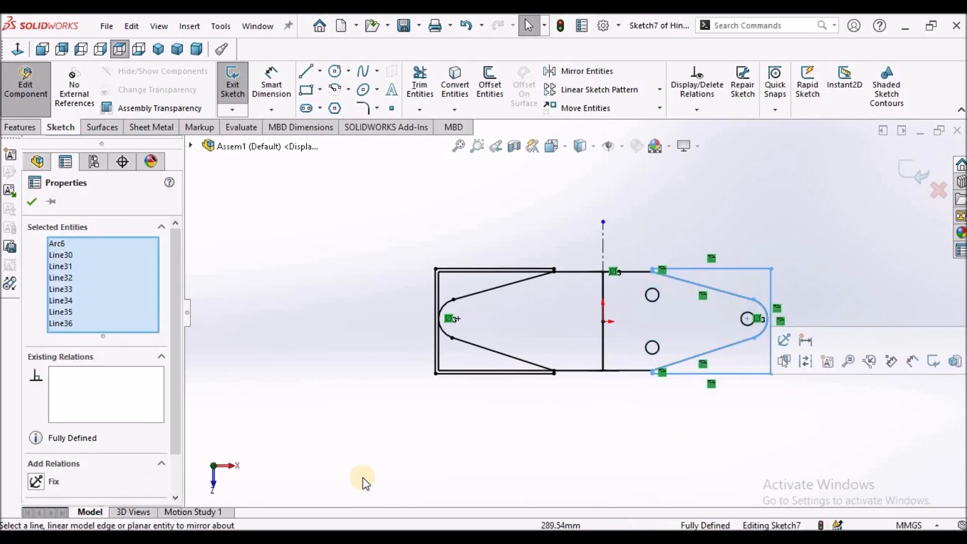
{"action": "left_click_drag", "start_coordinate": [173, 440], "coordinate": [180, 490]}
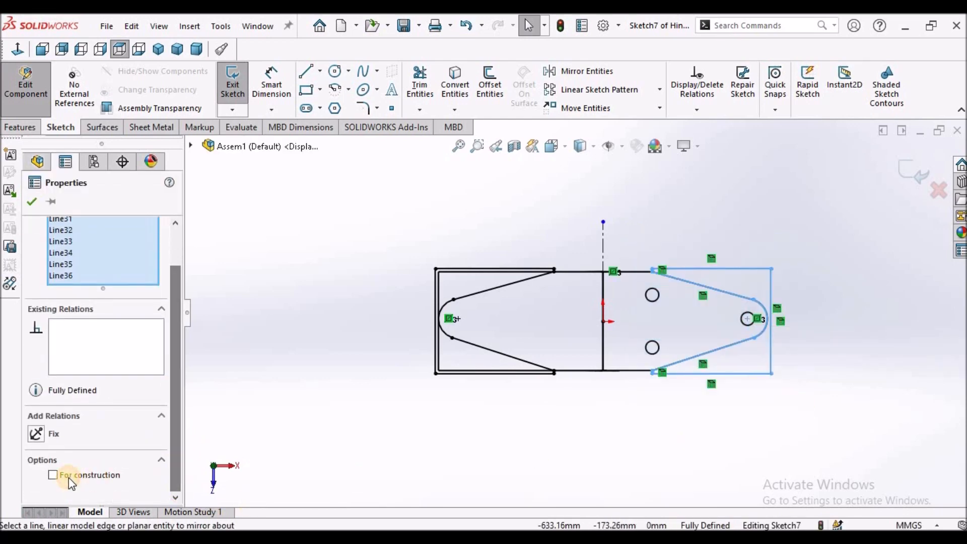
{"action": "left_click", "coordinate": [52, 474]}
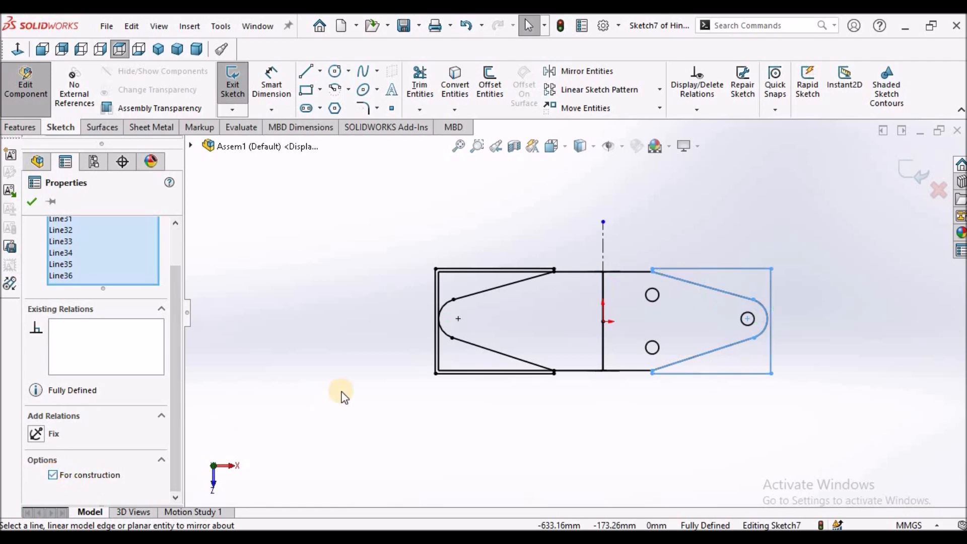
{"action": "left_click", "coordinate": [31, 203]}
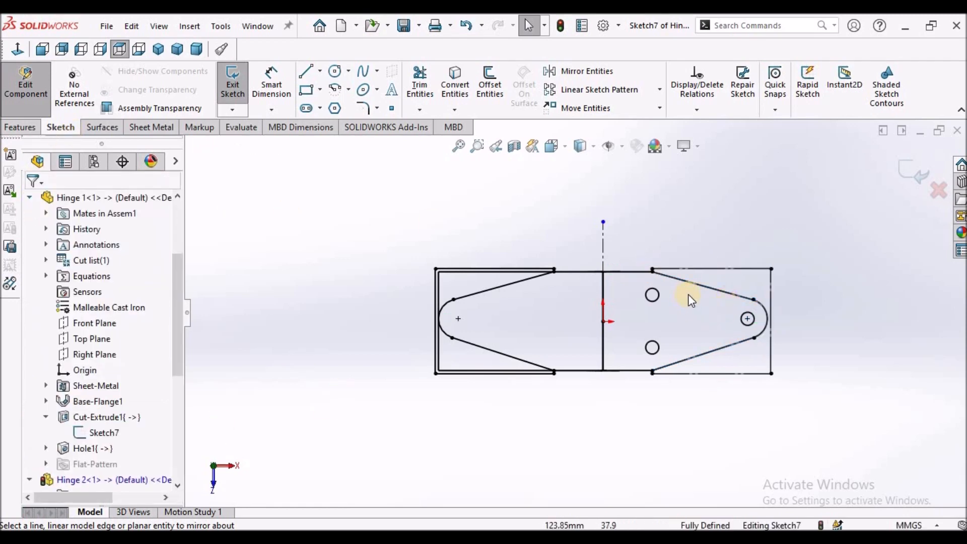
{"action": "scroll", "coordinate": [715, 291], "scroll_direction": "down", "scroll_amount": 2}
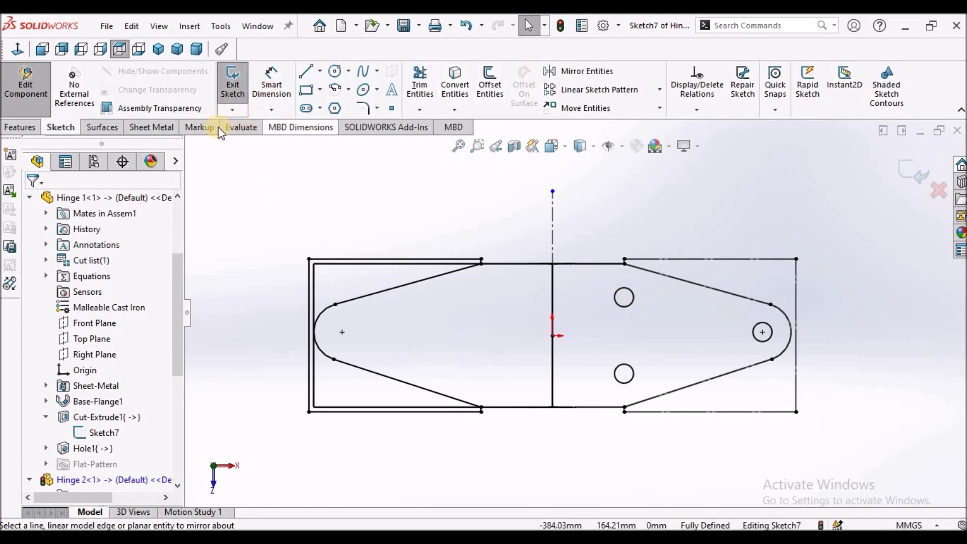
Step: Cut Hinge 2's flange with the mirrored profile as a Blind normal cut linked to thickness, and set the display to Shaded With Edges
{"action": "left_click", "coordinate": [154, 127]}
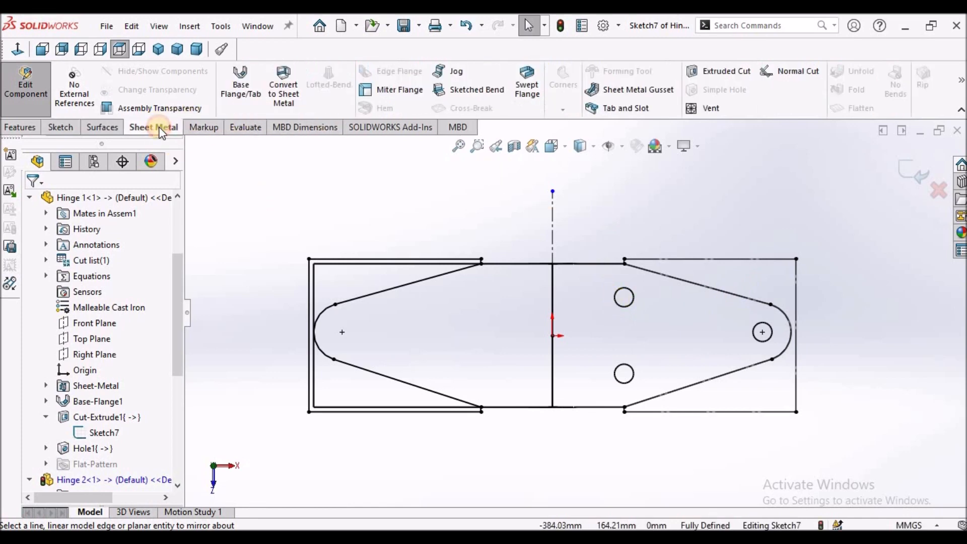
{"action": "left_click", "coordinate": [712, 71]}
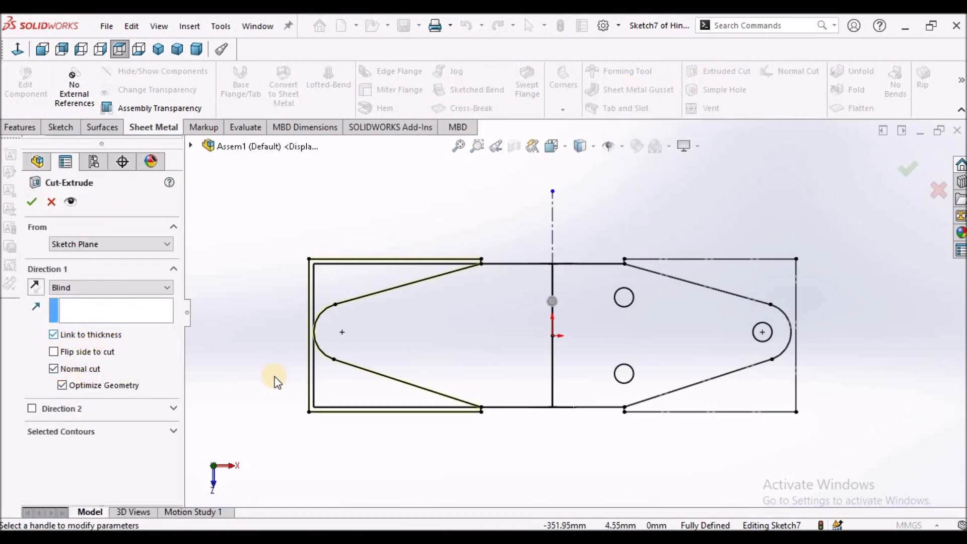
{"action": "mouse_move", "coordinate": [526, 324]}
{"action": "middle_mouse_down"}
{"action": "mouse_move", "coordinate": [539, 207]}
{"action": "mouse_move", "coordinate": [516, 196]}
{"action": "mouse_move", "coordinate": [509, 230]}
{"action": "mouse_move", "coordinate": [526, 252]}
{"action": "middle_mouse_up"}
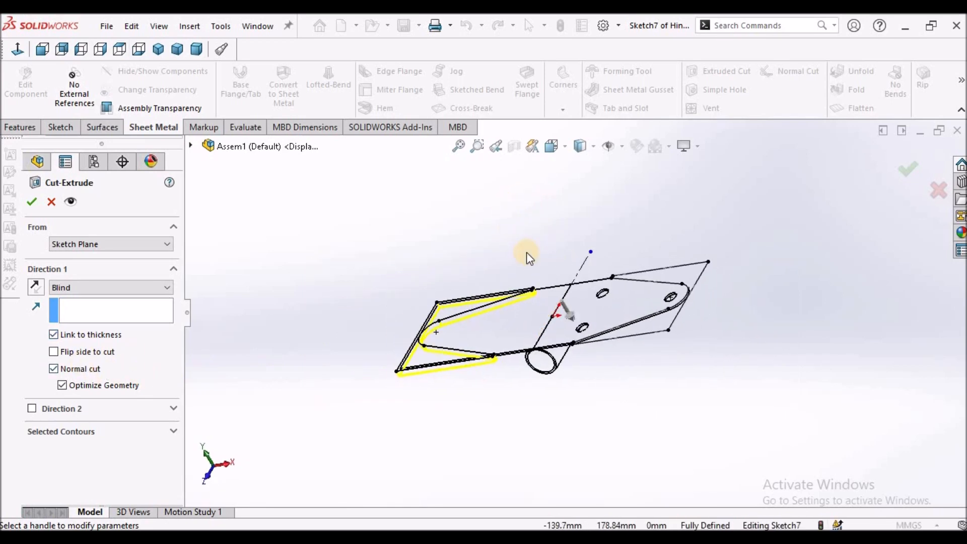
{"action": "left_click", "coordinate": [590, 147]}
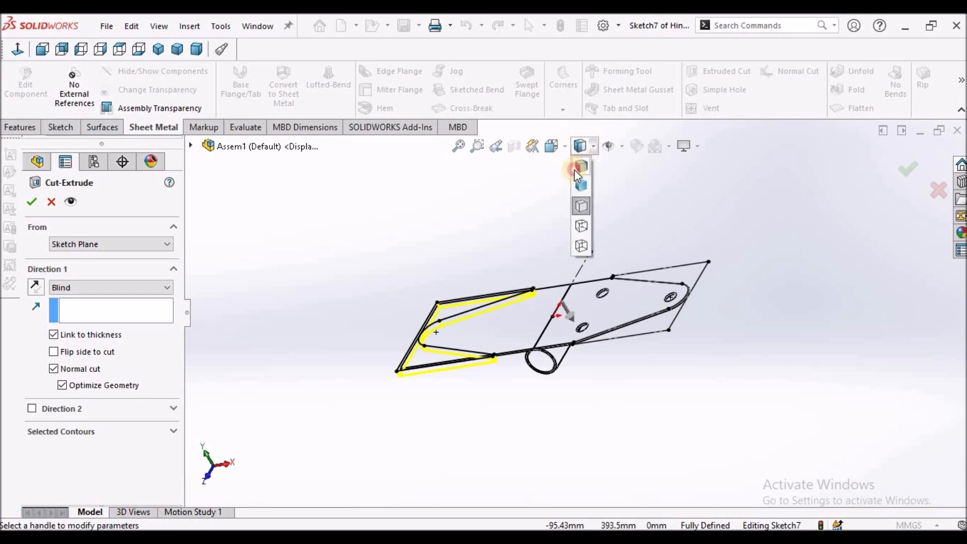
{"action": "left_click", "coordinate": [576, 168]}
{"action": "middle_click_drag", "start_coordinate": [495, 307], "coordinate": [500, 254]}
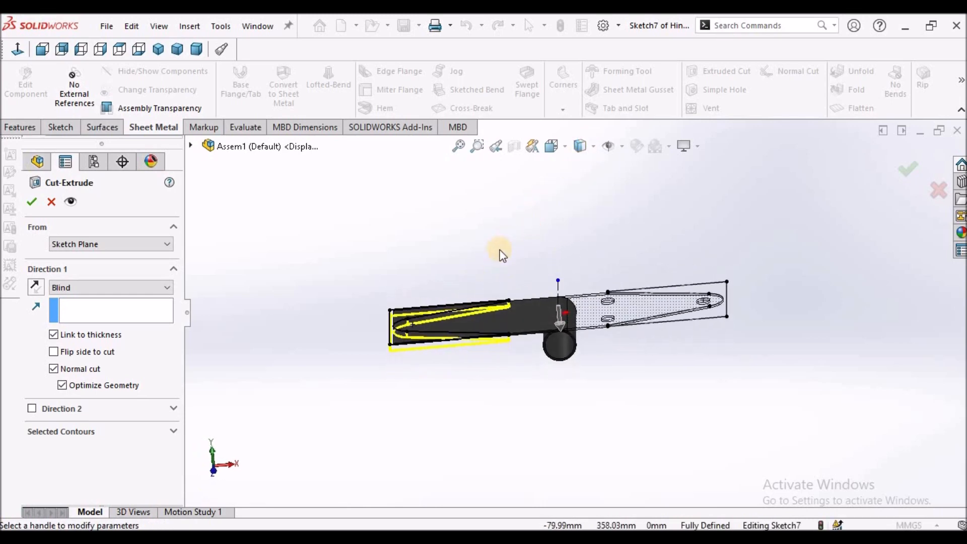
{"action": "left_click", "coordinate": [30, 201]}
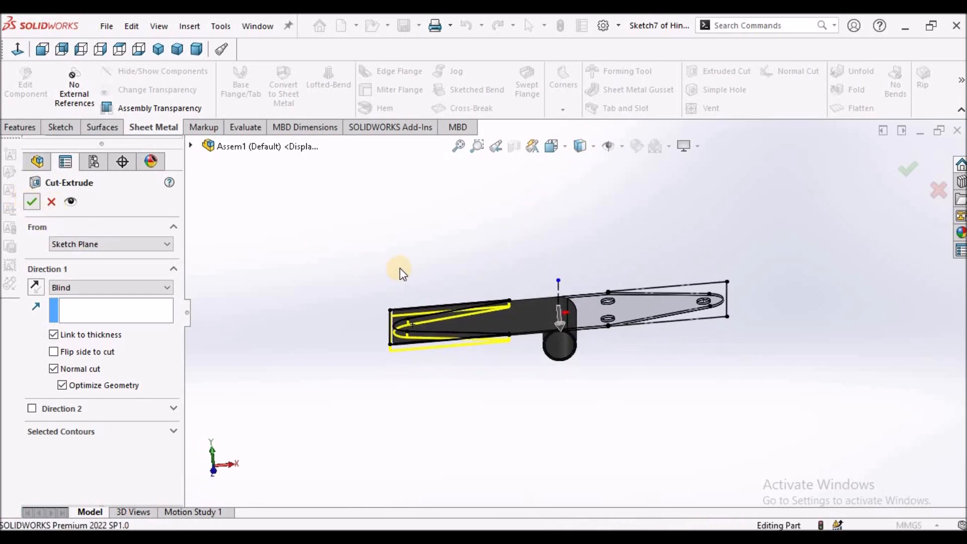
{"action": "middle_click_drag", "start_coordinate": [562, 283], "coordinate": [556, 389]}
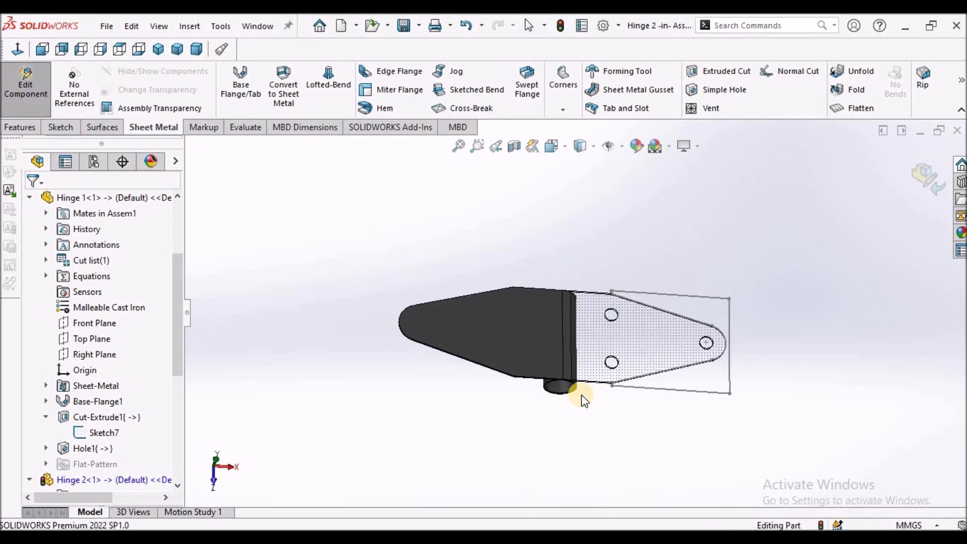
Step: Hide Sketch7 under Hinge 1's Cut-Extrude1
{"action": "left_click_drag", "start_coordinate": [176, 359], "coordinate": [193, 466]}
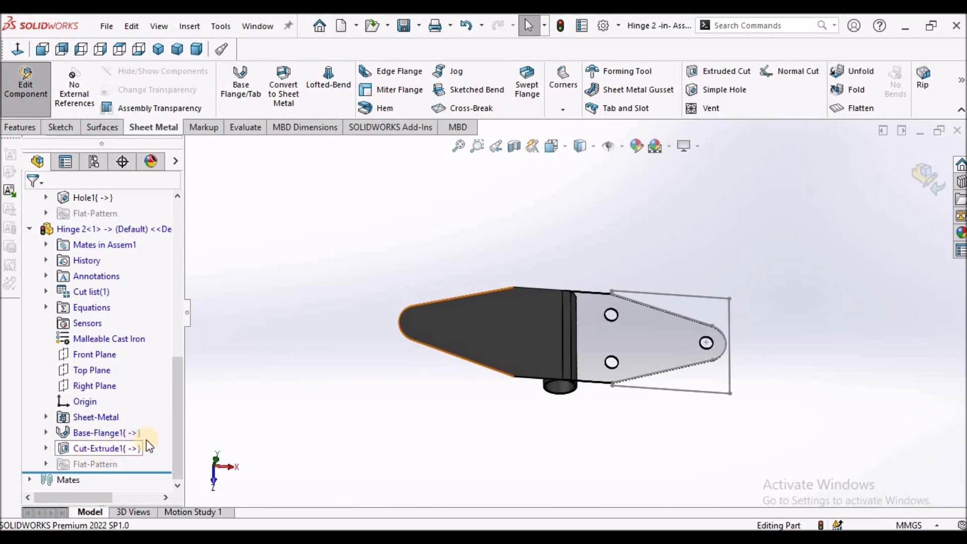
{"action": "left_click_drag", "start_coordinate": [180, 403], "coordinate": [182, 304]}
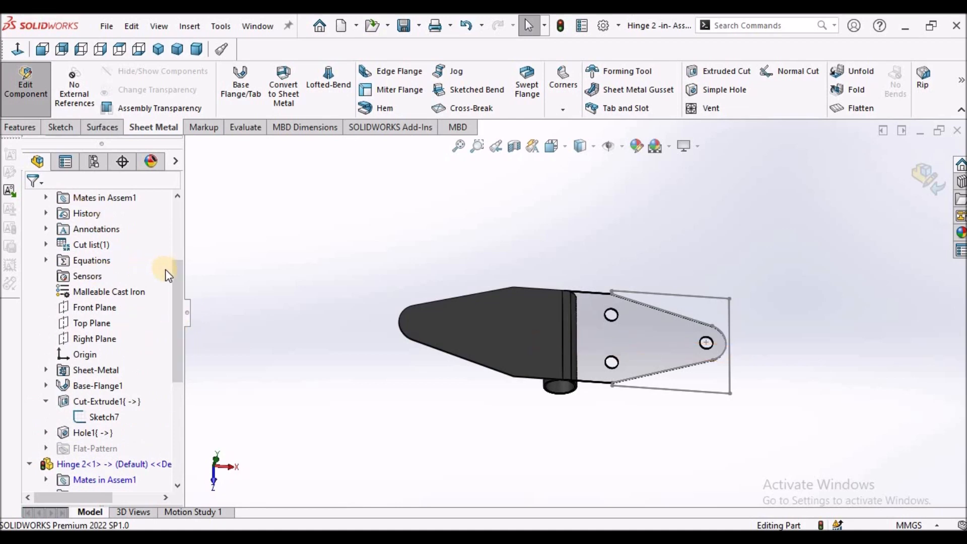
{"action": "left_click_drag", "start_coordinate": [174, 277], "coordinate": [145, 244]}
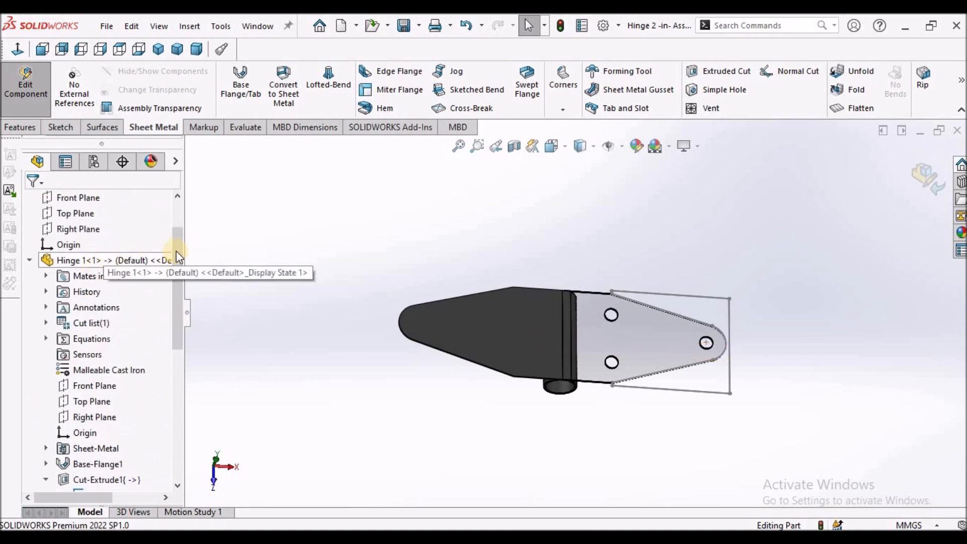
{"action": "left_click_drag", "start_coordinate": [181, 274], "coordinate": [166, 323]}
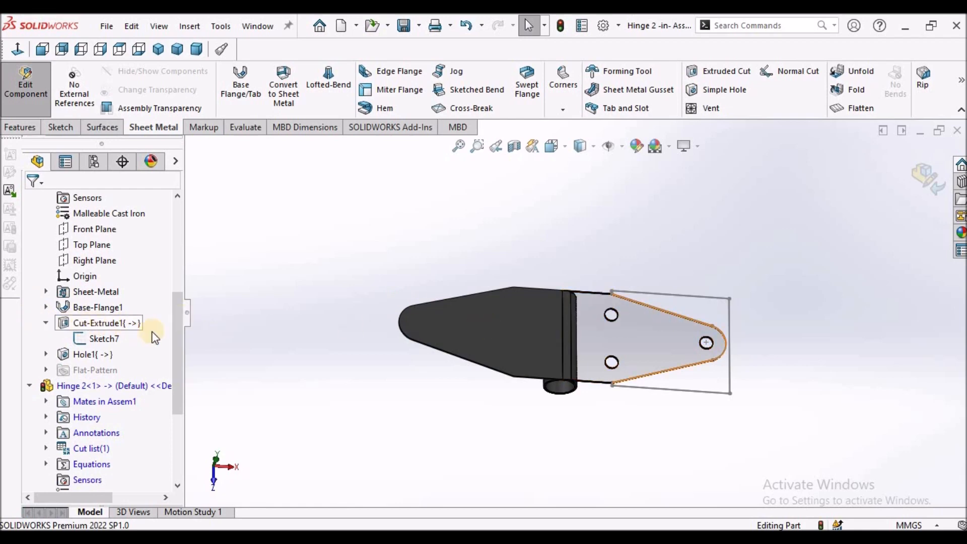
{"action": "right_click", "coordinate": [95, 342]}
{"action": "left_click", "coordinate": [513, 236]}
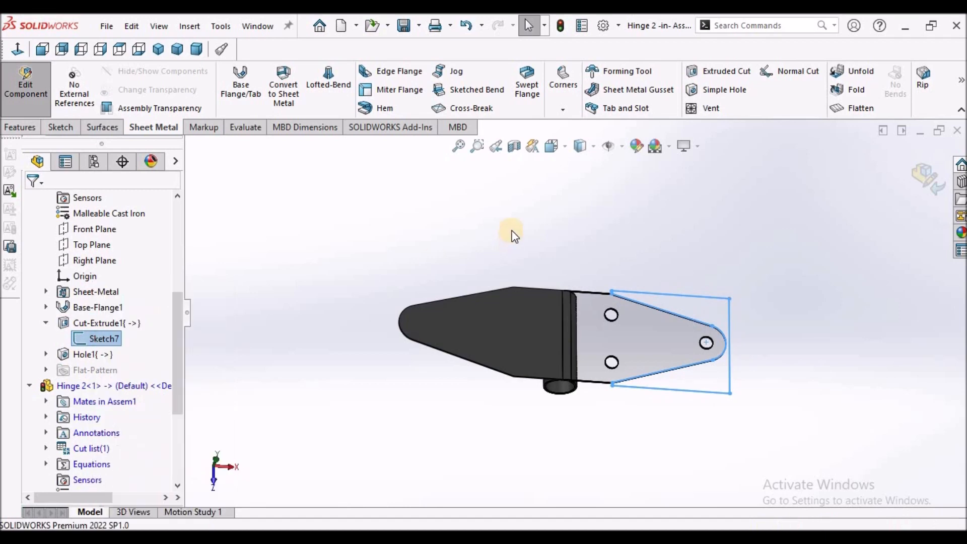
{"action": "left_click", "coordinate": [514, 236]}
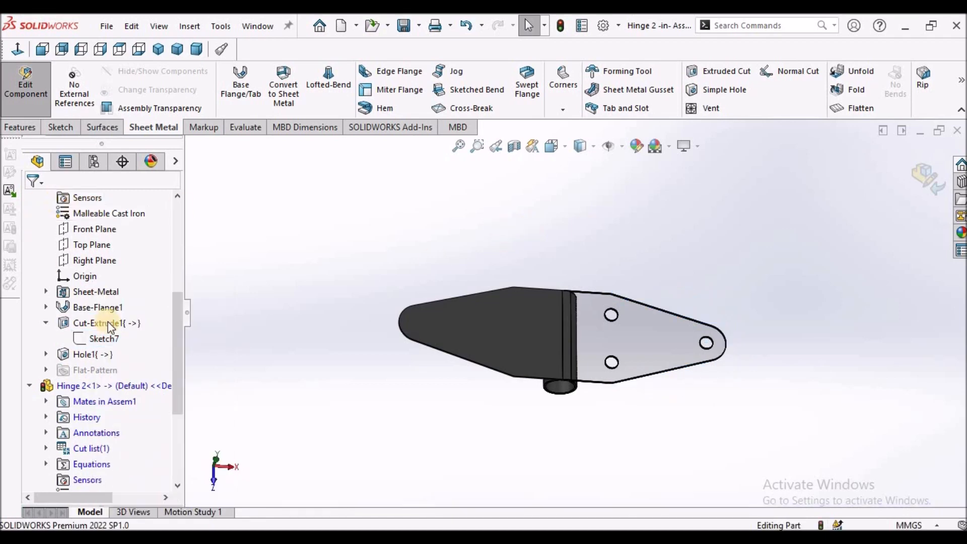
Step: Rebuild the model and collapse Hinge 1's feature list
{"action": "scroll", "coordinate": [166, 258], "scroll_direction": "up", "scroll_amount": 5}
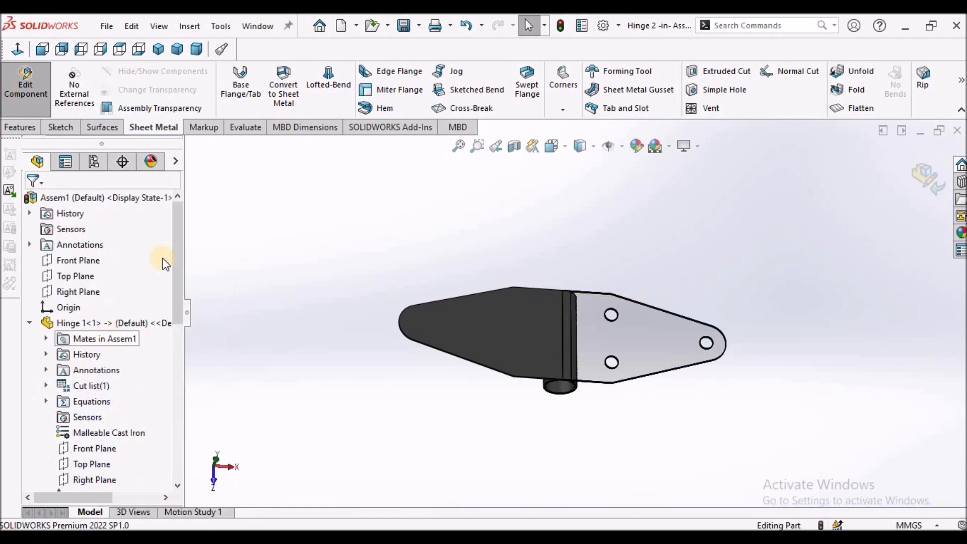
{"action": "left_click", "coordinate": [562, 29]}
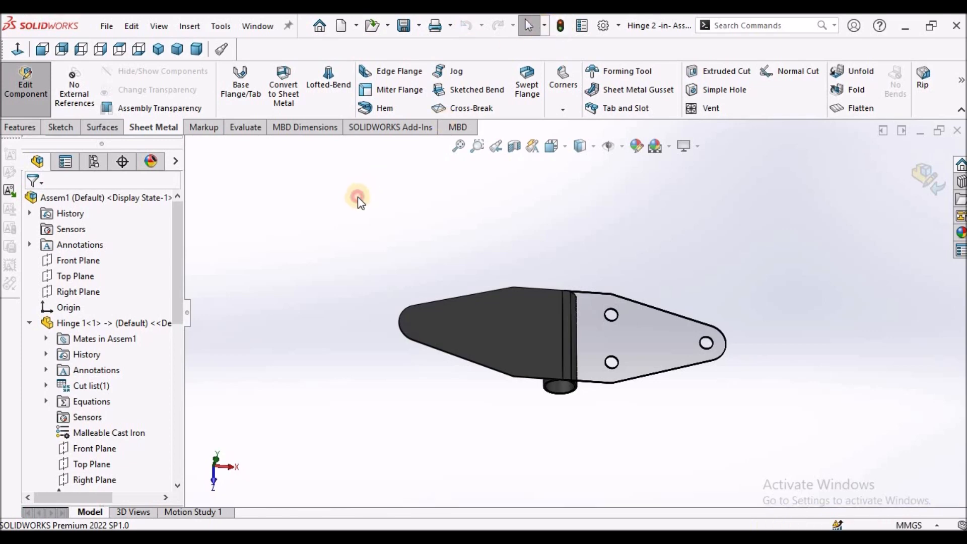
{"action": "left_click", "coordinate": [28, 322]}
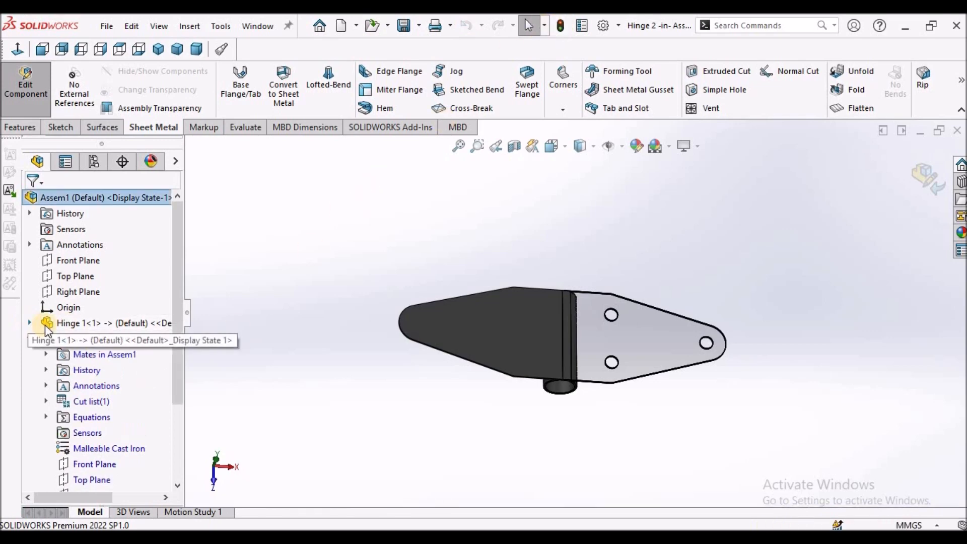
Step: Add a 10 mm simple hole, linked to thickness, near the middle of Hinge 2's flat face
{"action": "left_click_drag", "start_coordinate": [175, 383], "coordinate": [172, 464]}
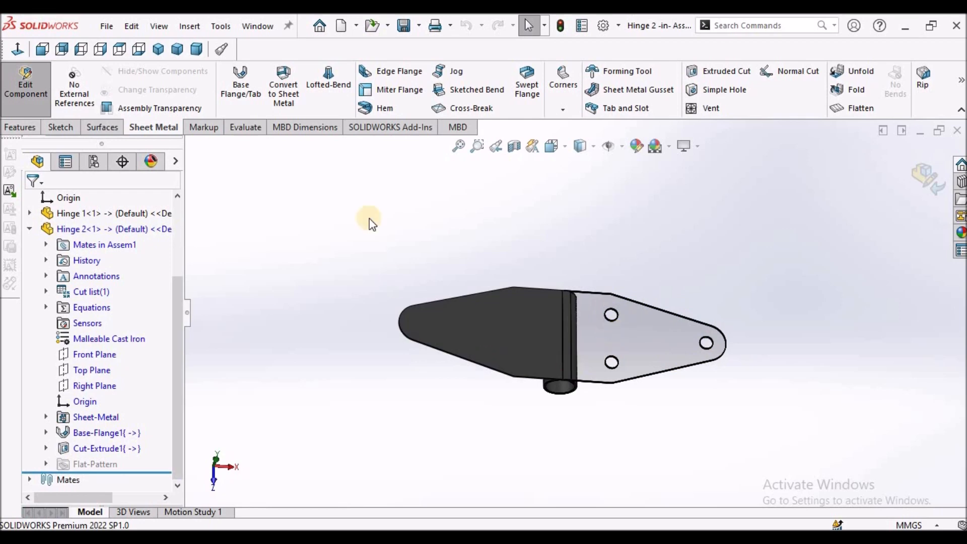
{"action": "left_click", "coordinate": [721, 70]}
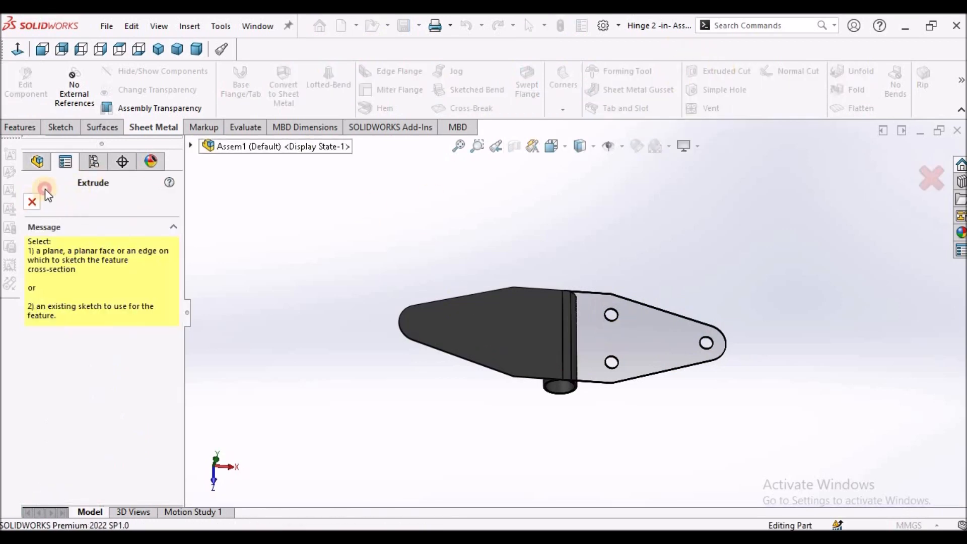
{"action": "left_click", "coordinate": [32, 201]}
{"action": "left_click", "coordinate": [717, 89]}
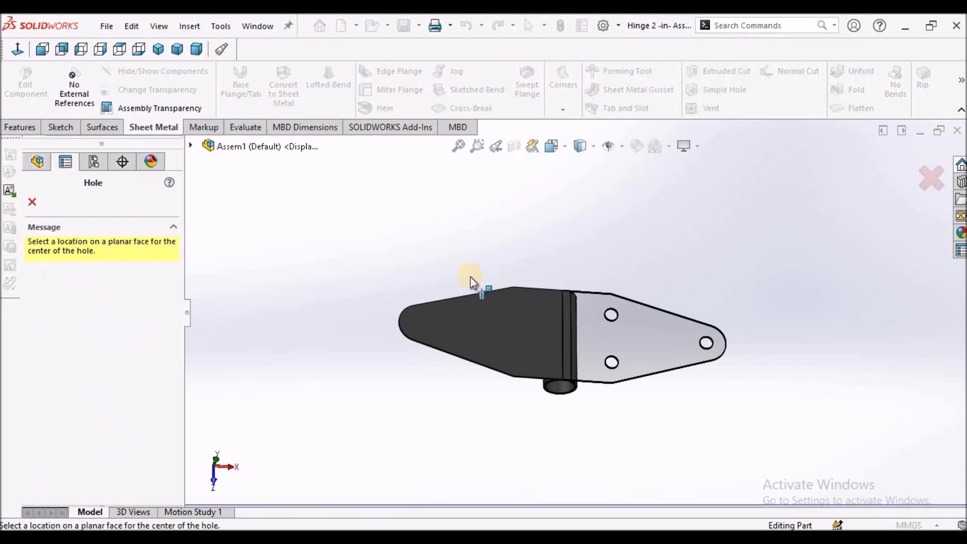
{"action": "left_click", "coordinate": [491, 330]}
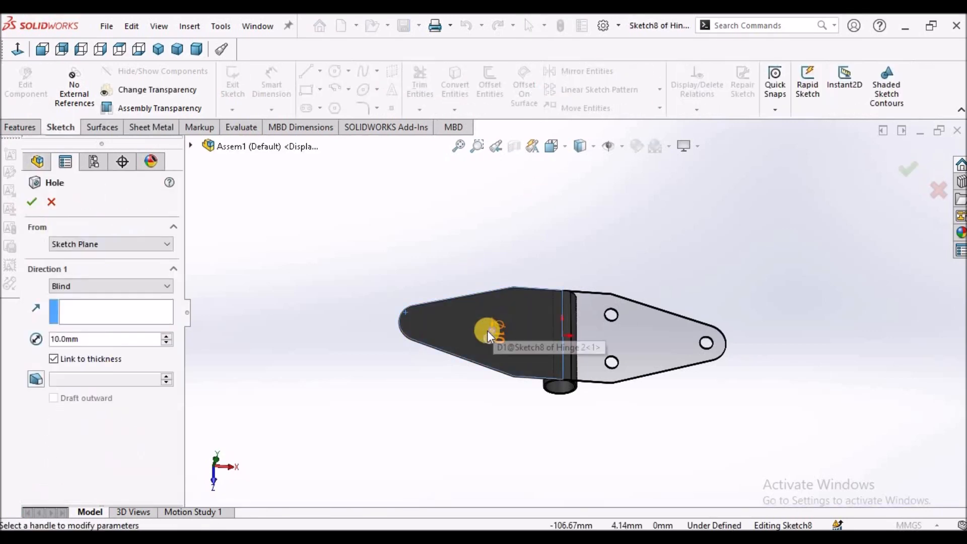
{"action": "left_click", "coordinate": [31, 203]}
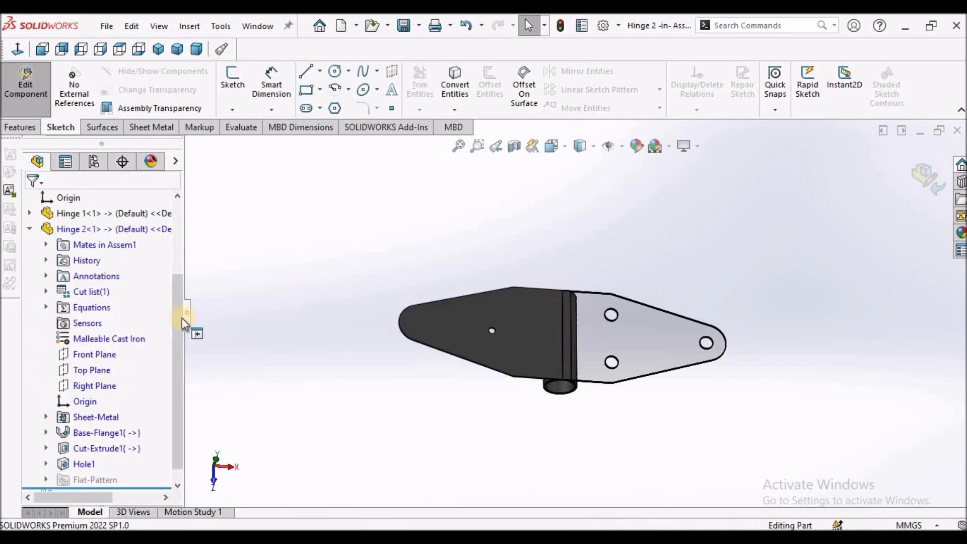
Step: Show Sketch8 under Hinge 1's Hole1 feature
{"action": "left_click_drag", "start_coordinate": [173, 316], "coordinate": [177, 277]}
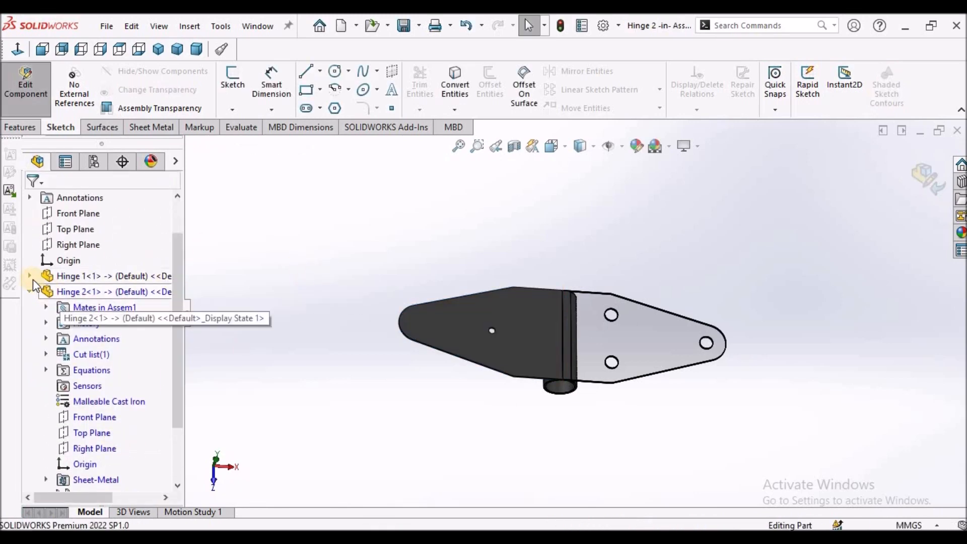
{"action": "left_click", "coordinate": [30, 276]}
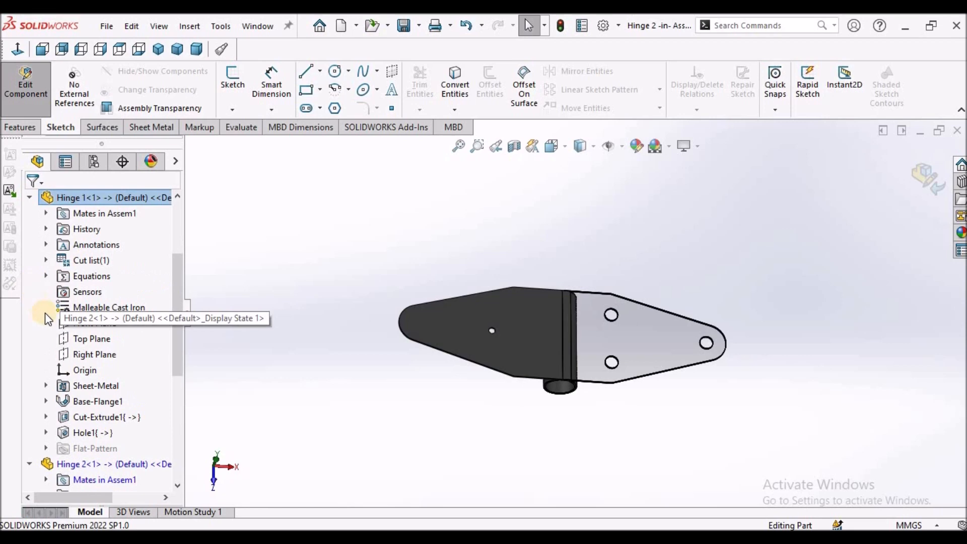
{"action": "left_click", "coordinate": [46, 433]}
{"action": "right_click", "coordinate": [96, 448]}
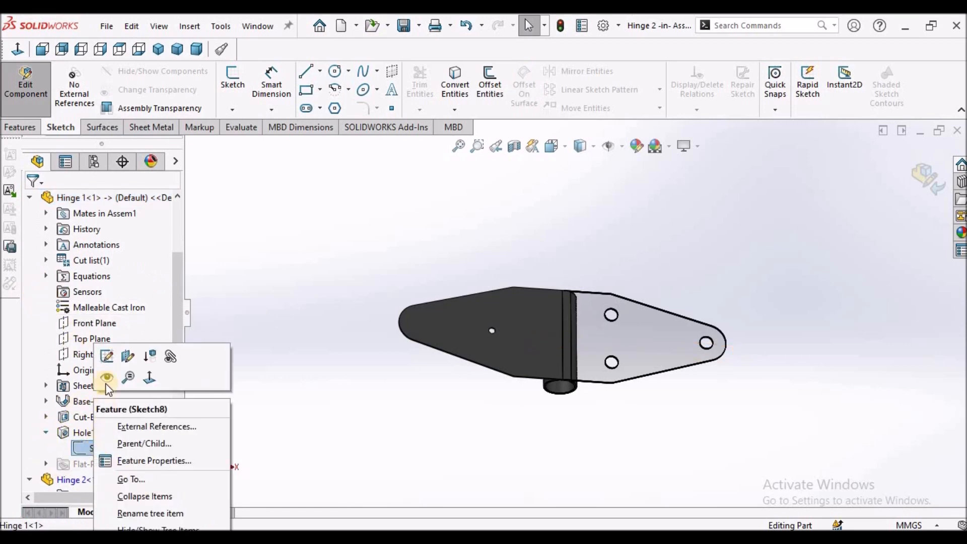
{"action": "left_click", "coordinate": [108, 377]}
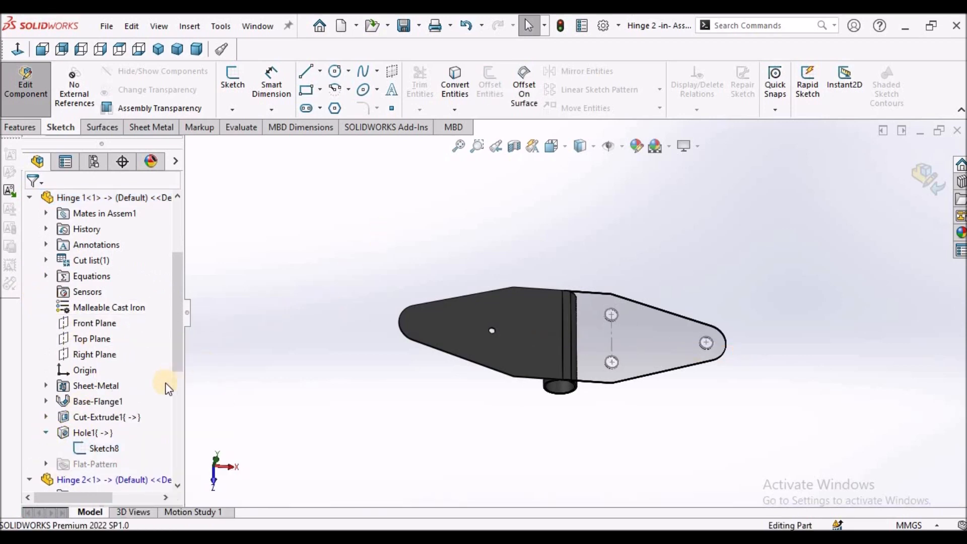
Step: Open Sketch8 of Hinge 2's Hole1 for editing and set the display to Hidden Lines Removed
{"action": "left_click_drag", "start_coordinate": [175, 362], "coordinate": [177, 476]}
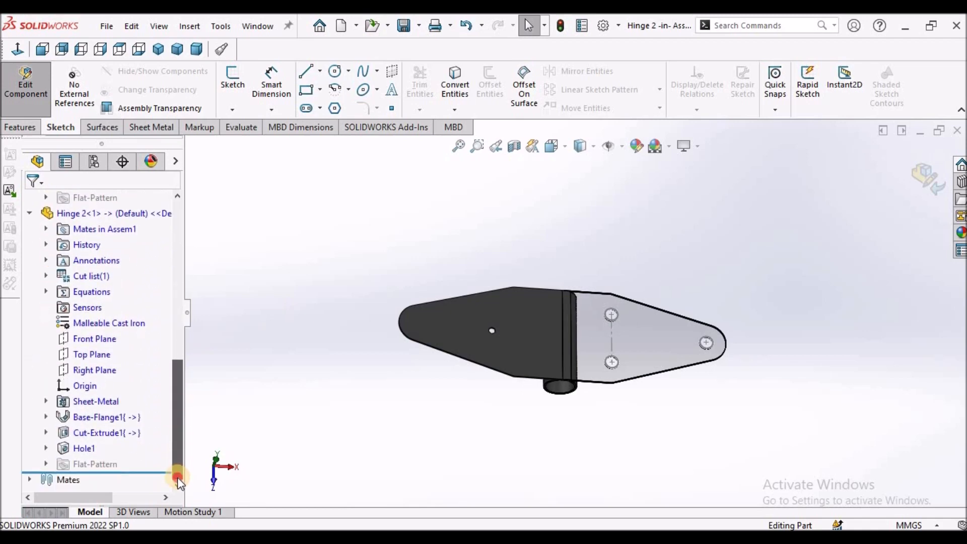
{"action": "left_click", "coordinate": [46, 448]}
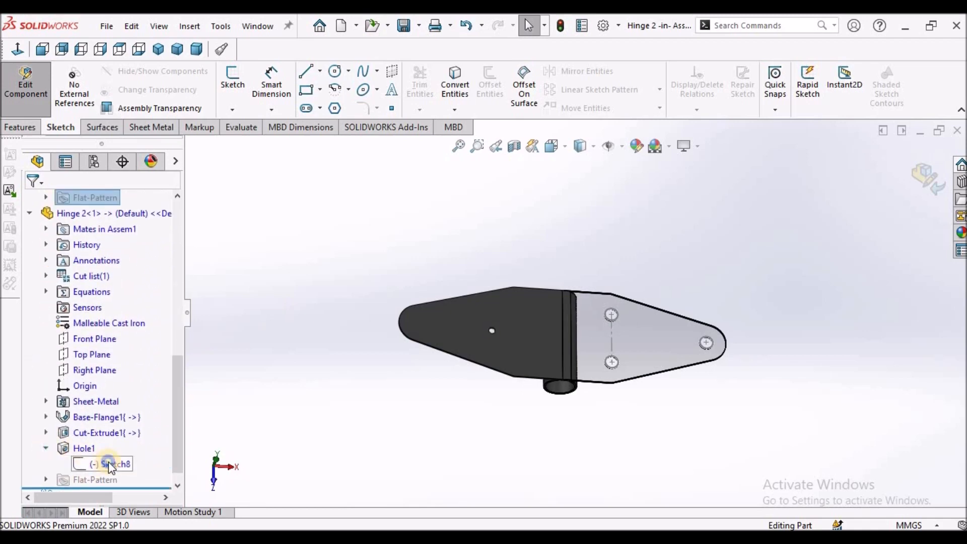
{"action": "right_click", "coordinate": [108, 463]}
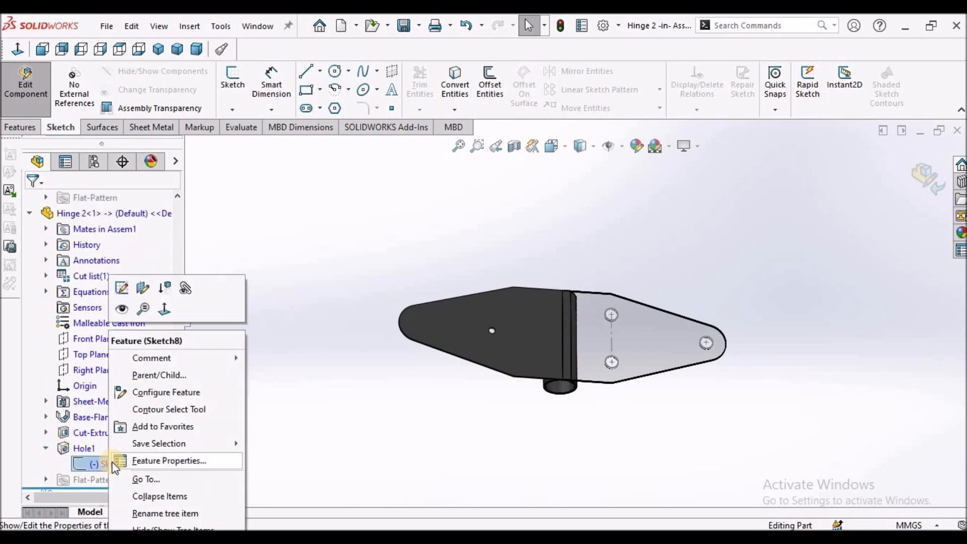
{"action": "left_click", "coordinate": [122, 289]}
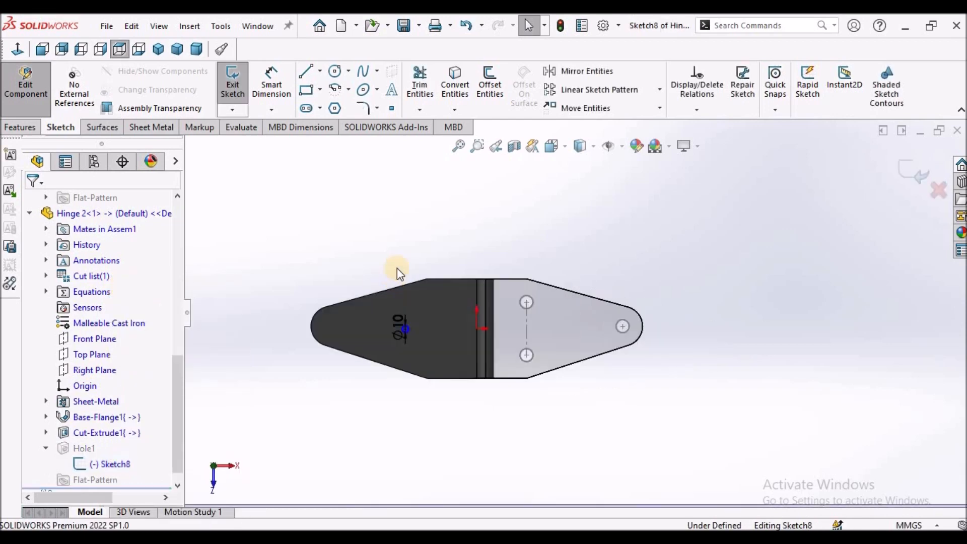
{"action": "left_click", "coordinate": [592, 147]}
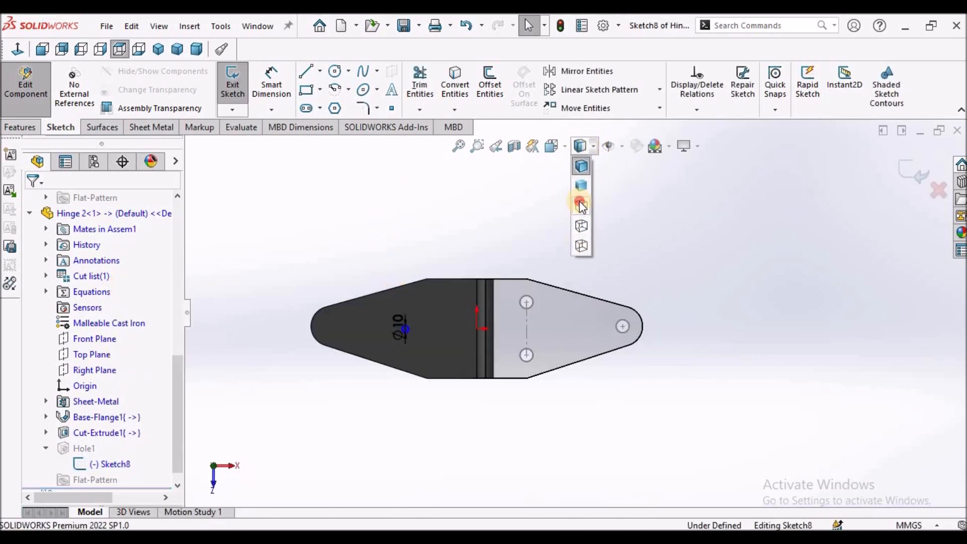
{"action": "left_click", "coordinate": [581, 205]}
Step: Delete the 10 mm circle and its diameter dimension from Hinge 2's hole sketch
{"action": "scroll", "coordinate": [519, 340], "scroll_direction": "up", "scroll_amount": 2}
{"action": "scroll", "coordinate": [443, 295], "scroll_direction": "down", "scroll_amount": 2}
{"action": "left_click_drag", "start_coordinate": [494, 334], "coordinate": [501, 343]}
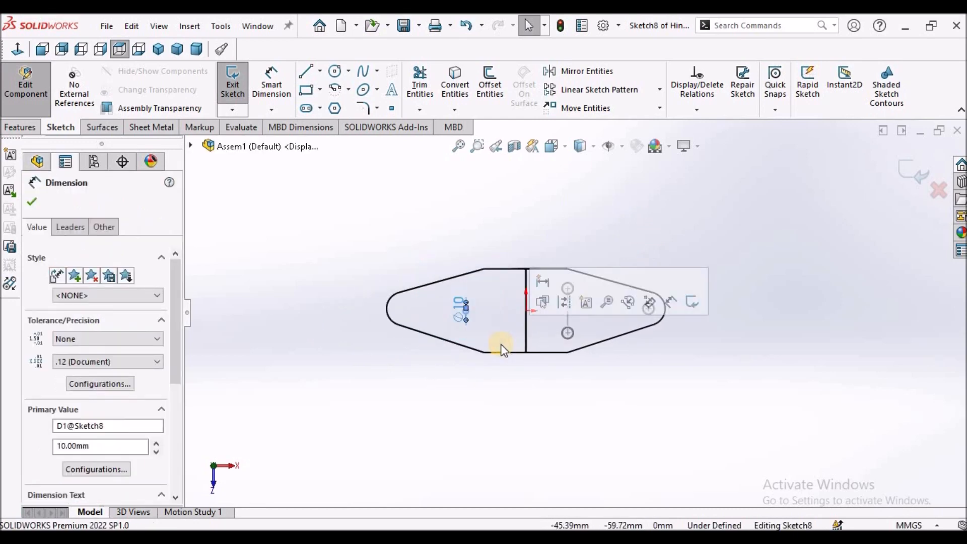
{"action": "key", "text": "Delete"}
{"action": "scroll", "coordinate": [526, 312], "scroll_direction": "down", "scroll_amount": 1}
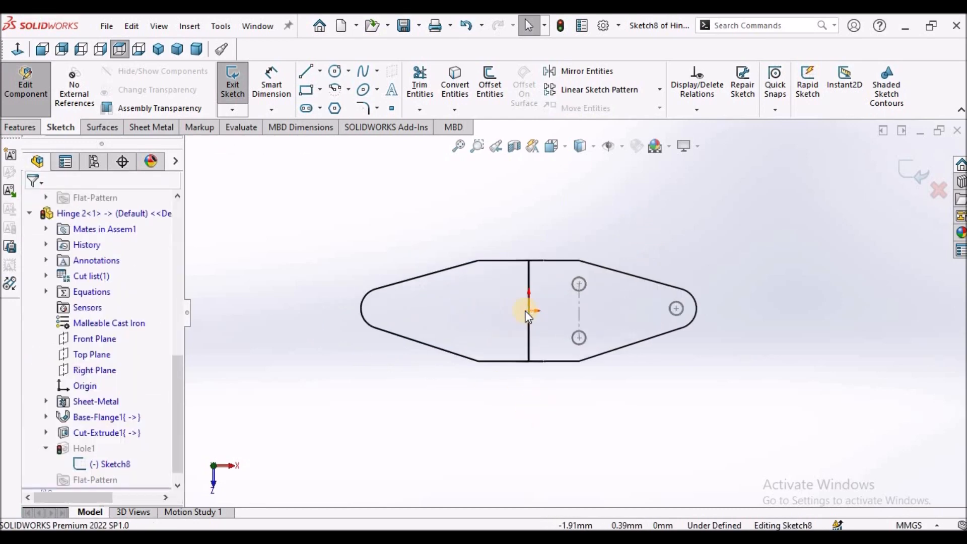
Step: Convert the three hole circles of Hinge 1's Sketch8 into Hinge 2's hole sketch
{"action": "scroll", "coordinate": [526, 313], "scroll_direction": "down", "scroll_amount": 1}
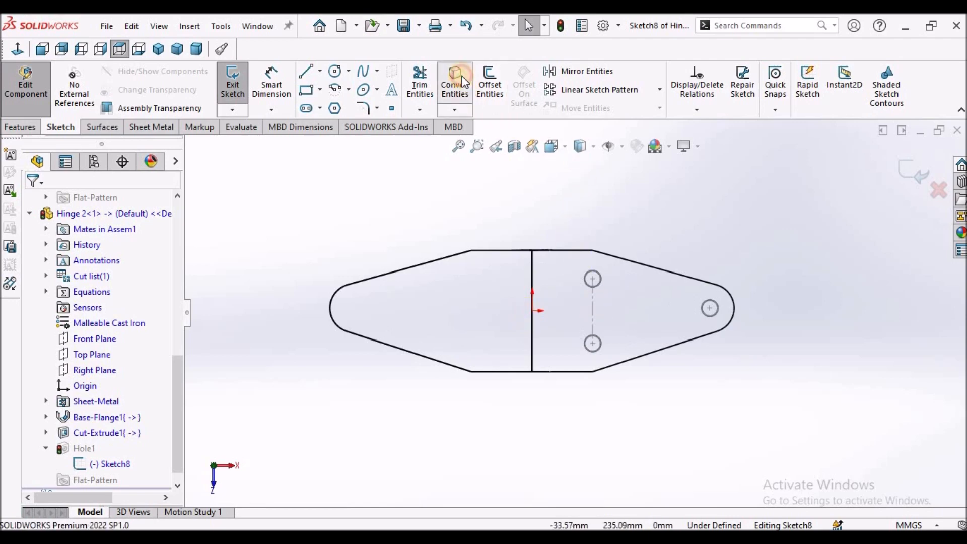
{"action": "left_click", "coordinate": [463, 82]}
{"action": "left_click", "coordinate": [596, 293]}
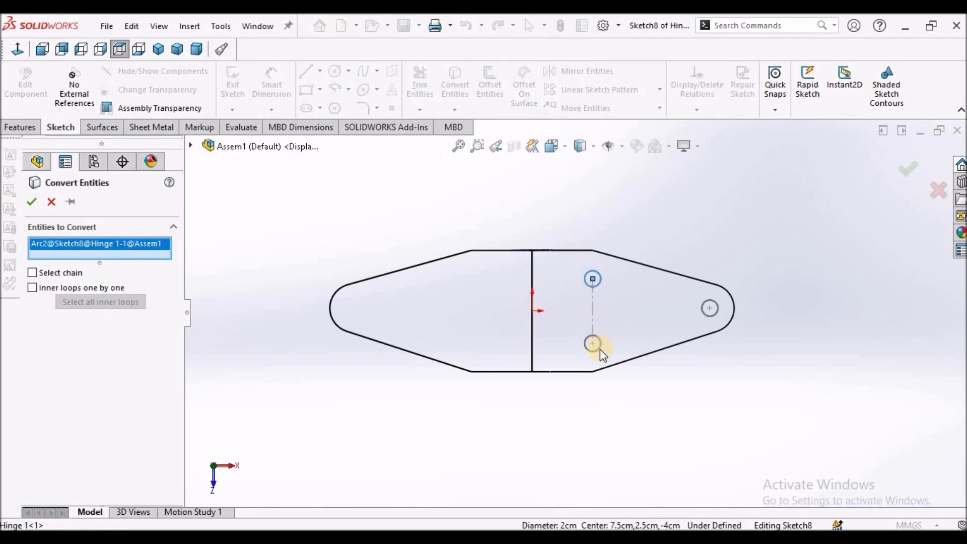
{"action": "left_click", "coordinate": [602, 344]}
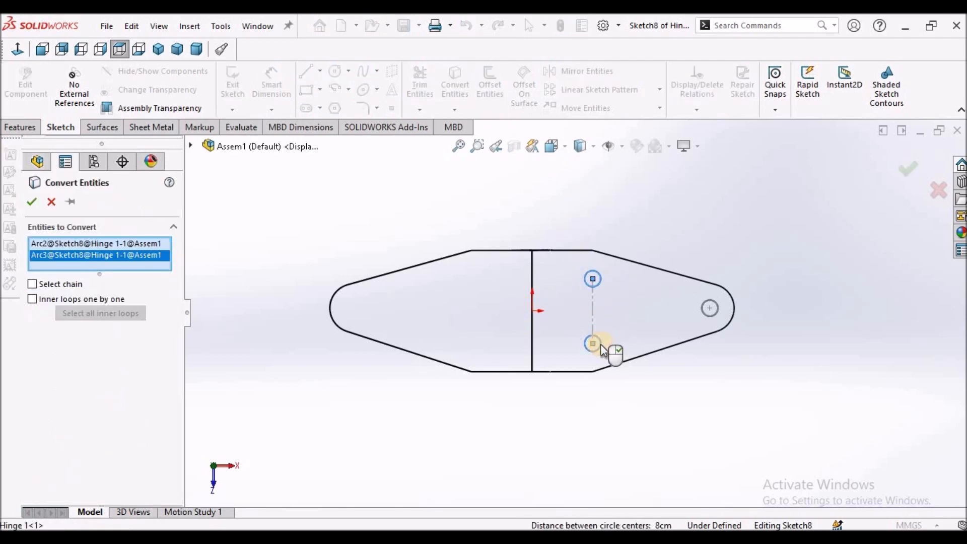
{"action": "left_click", "coordinate": [710, 317]}
{"action": "left_click", "coordinate": [32, 201]}
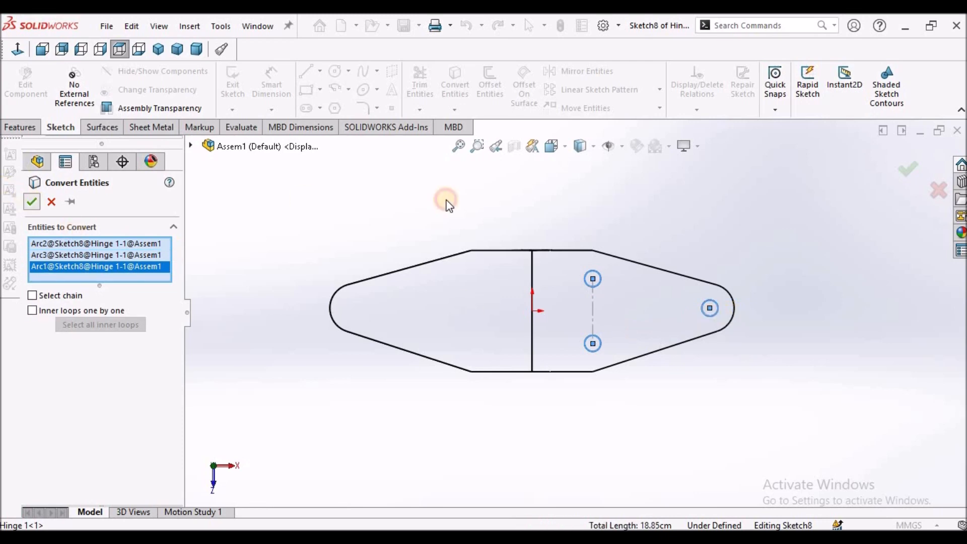
Step: Sketch a vertical centerline about 125 mm long from the origin, extending past the lower edge of the hinge leaves
{"action": "left_click", "coordinate": [319, 73]}
{"action": "left_click", "coordinate": [333, 104]}
{"action": "left_click", "coordinate": [532, 311]}
{"action": "left_click", "coordinate": [533, 411]}
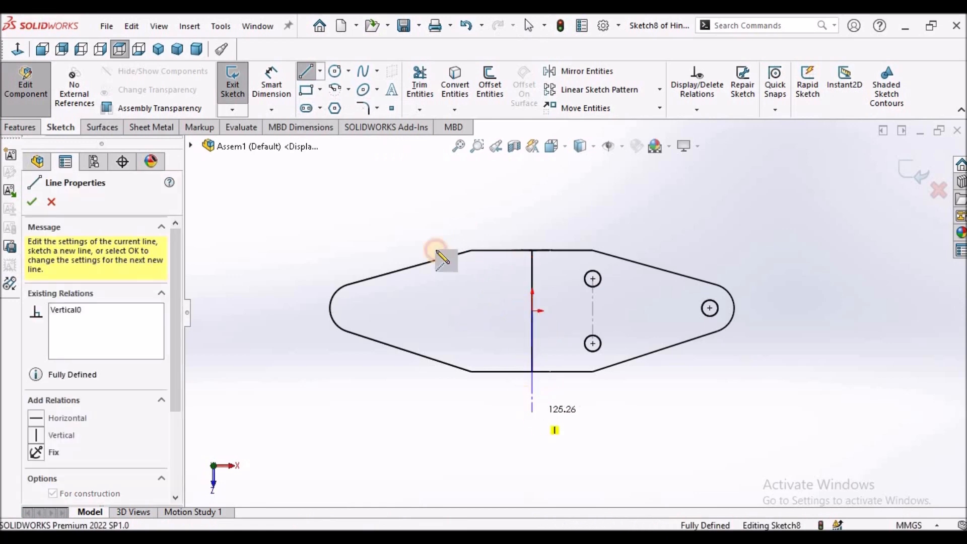
{"action": "right_click", "coordinate": [450, 212]}
{"action": "left_click", "coordinate": [449, 212]}
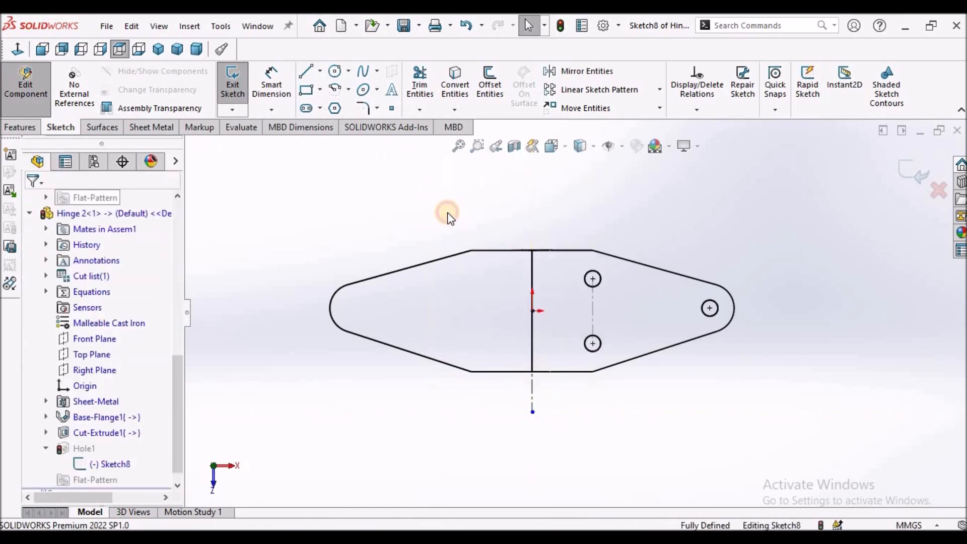
Step: Mirror the three converted hole circles about the vertical centerline, keeping the originals
{"action": "left_click", "coordinate": [578, 73]}
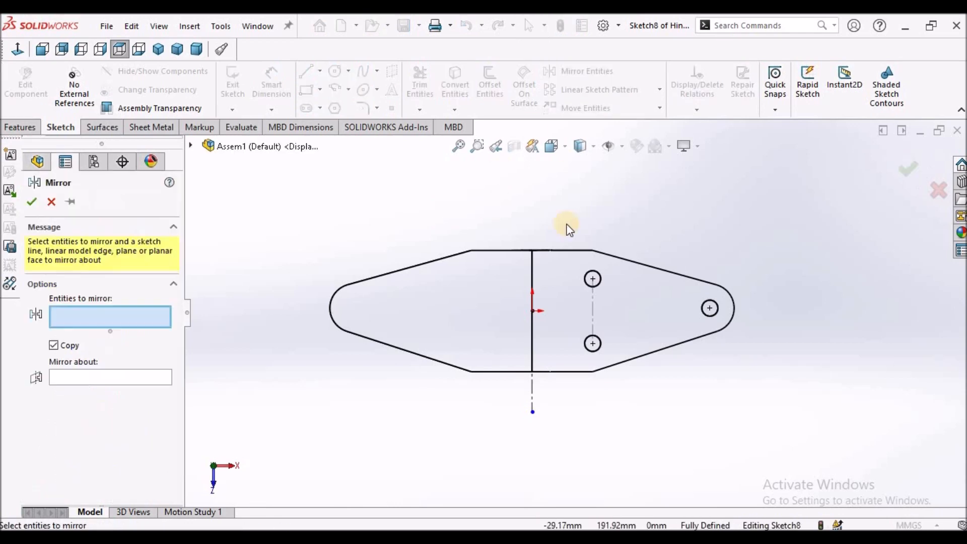
{"action": "left_click_drag", "start_coordinate": [560, 241], "coordinate": [733, 399]}
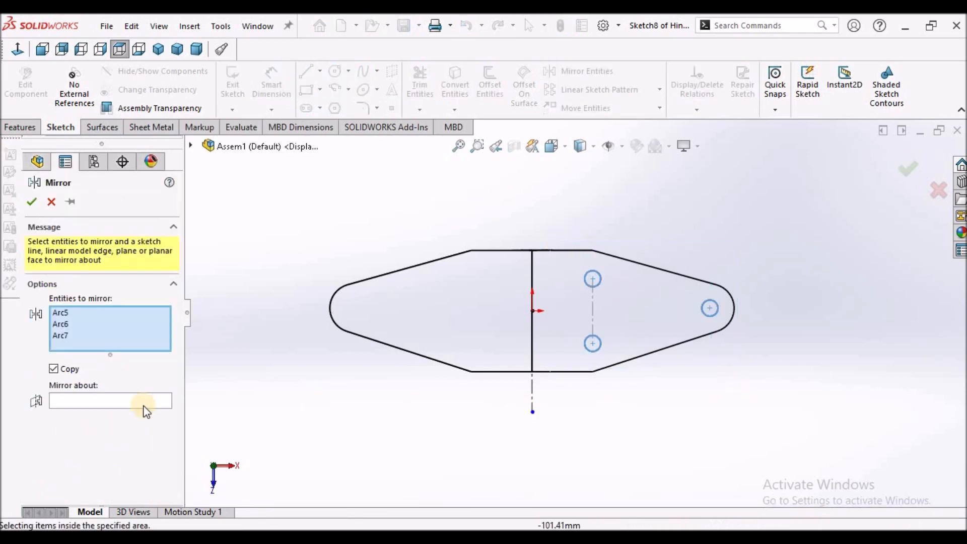
{"action": "left_click", "coordinate": [530, 393]}
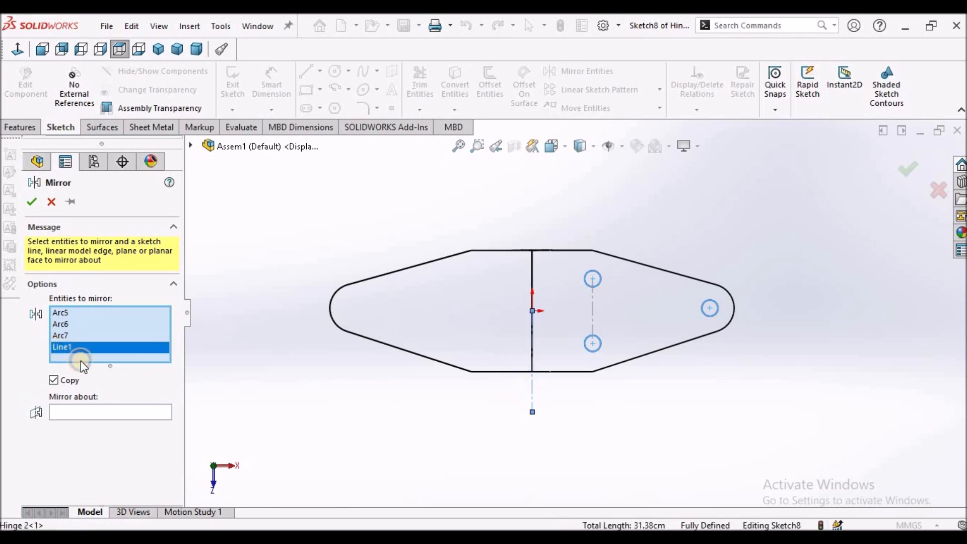
{"action": "right_click", "coordinate": [62, 349]}
{"action": "left_click", "coordinate": [68, 374]}
{"action": "left_click", "coordinate": [164, 400]}
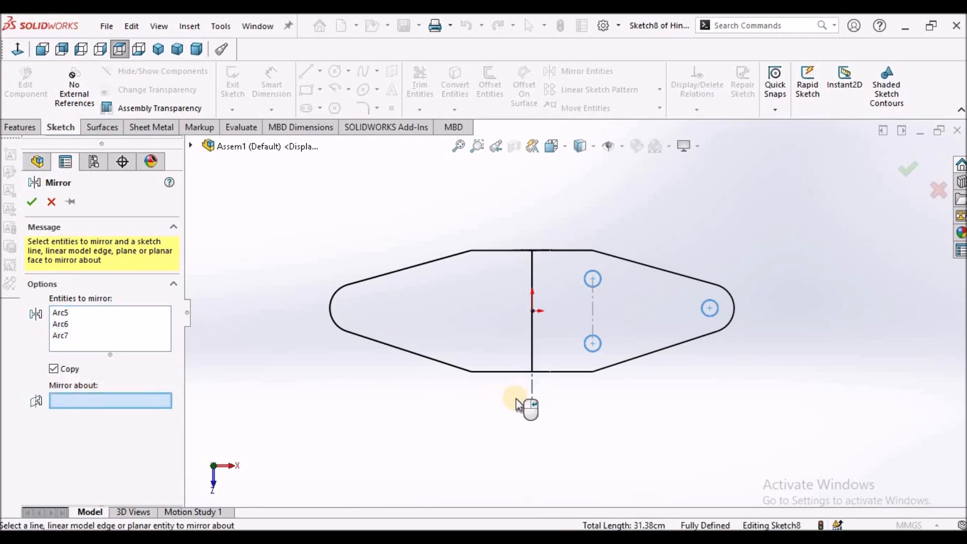
{"action": "left_click", "coordinate": [531, 395]}
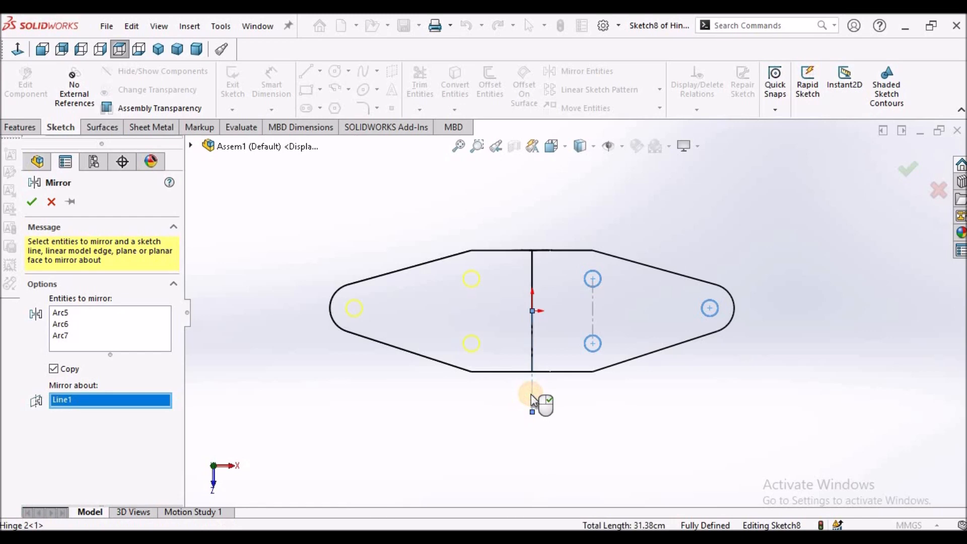
{"action": "left_click", "coordinate": [31, 201]}
Step: Change the three converted circles on Hinge 1's side to construction geometry
{"action": "left_click_drag", "start_coordinate": [573, 237], "coordinate": [764, 396]}
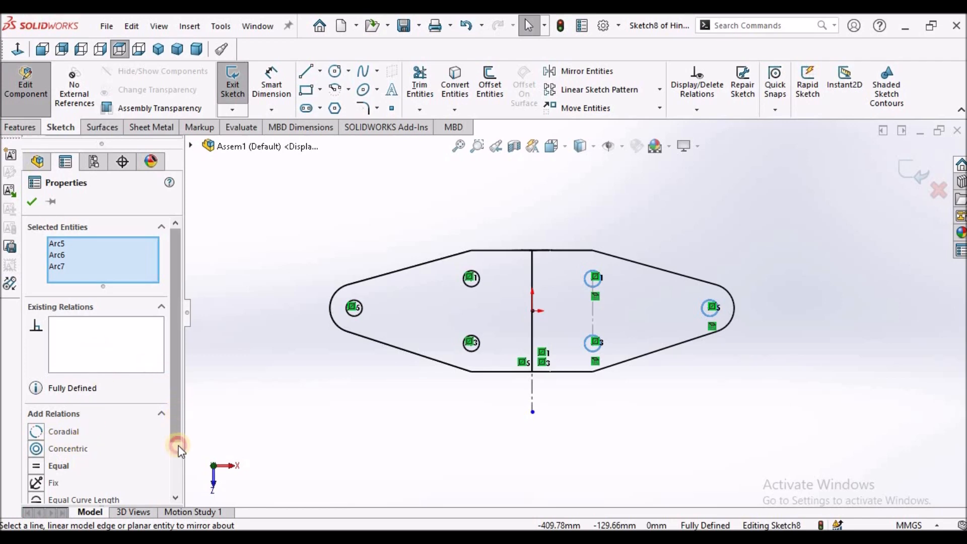
{"action": "scroll", "coordinate": [177, 431], "scroll_direction": "down", "scroll_amount": 2}
{"action": "left_click", "coordinate": [51, 474]}
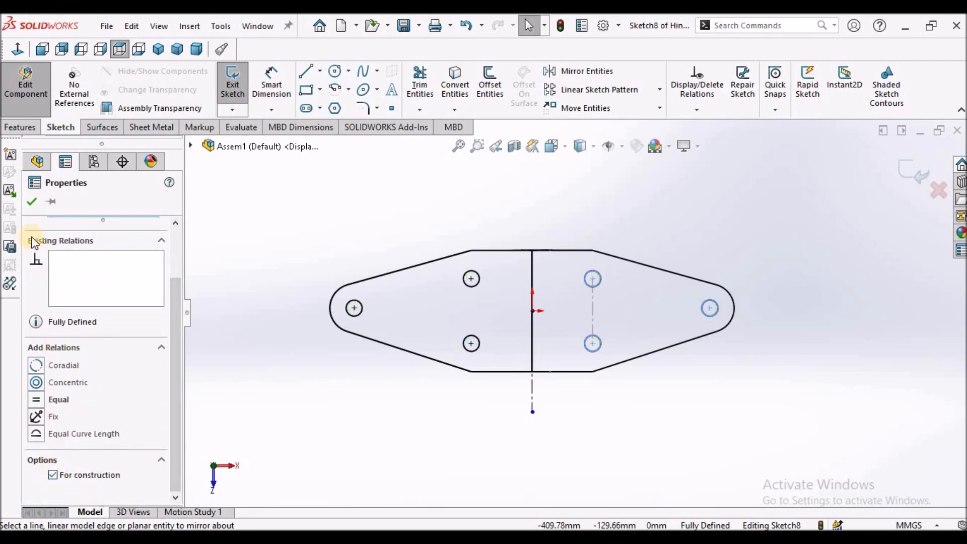
{"action": "left_click", "coordinate": [337, 221]}
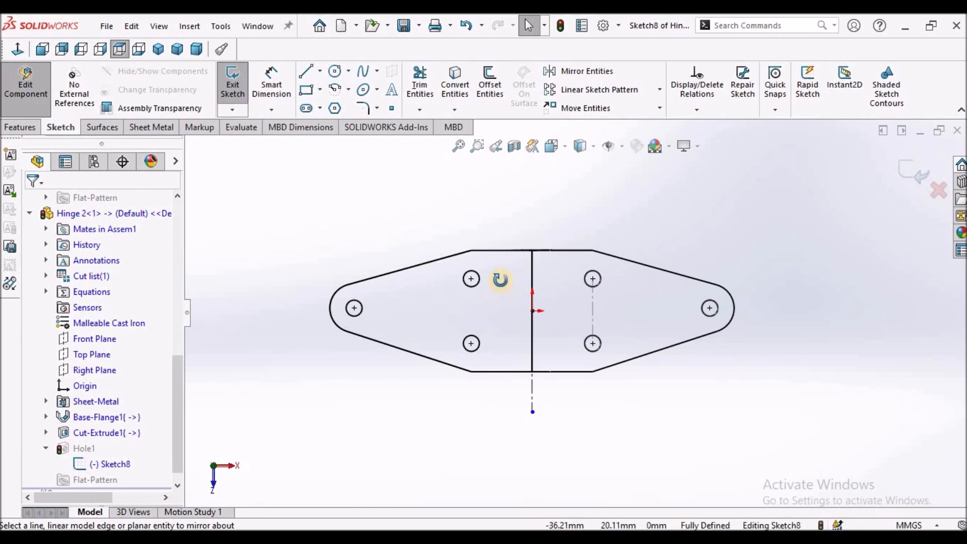
Step: Exit the hole sketch to rebuild Hinge 2's Hole1 and set the display to Shaded With Edges
{"action": "middle_click_drag", "start_coordinate": [496, 276], "coordinate": [517, 220]}
{"action": "scroll", "coordinate": [566, 323], "scroll_direction": "down", "scroll_amount": 4}
{"action": "scroll", "coordinate": [629, 324], "scroll_direction": "up", "scroll_amount": 3}
{"action": "scroll", "coordinate": [629, 324], "scroll_direction": "up", "scroll_amount": 2}
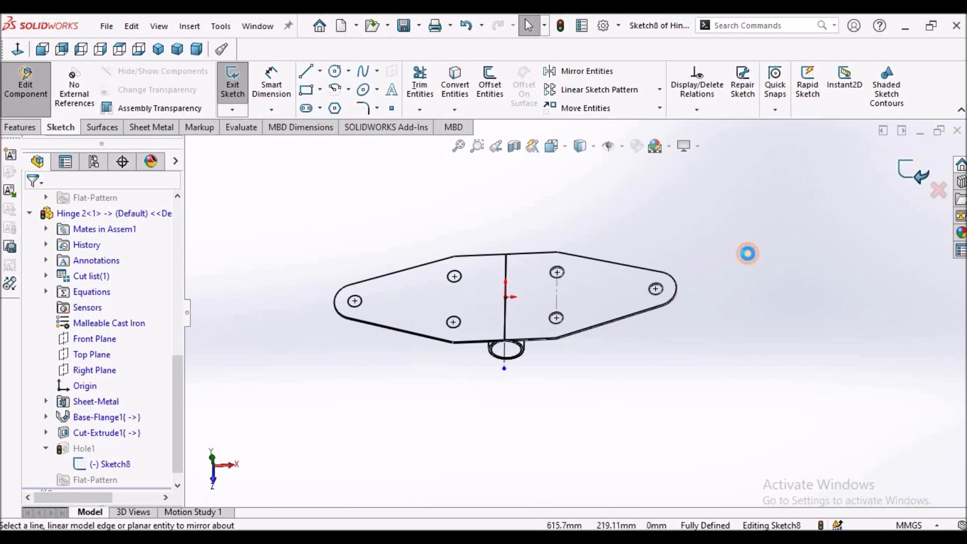
{"action": "double_click", "coordinate": [759, 230]}
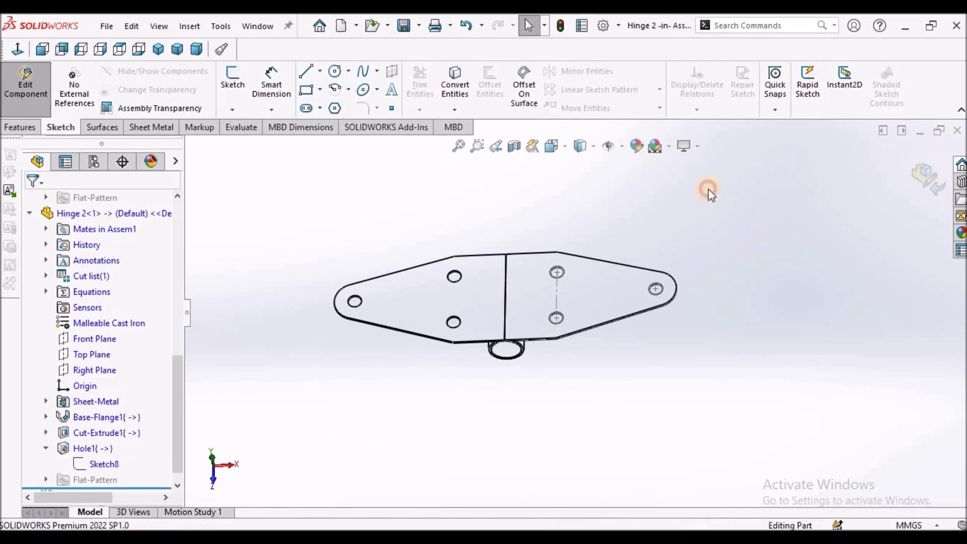
{"action": "left_click", "coordinate": [592, 149]}
{"action": "left_click", "coordinate": [585, 161]}
{"action": "mouse_move", "coordinate": [507, 241]}
{"action": "middle_mouse_down"}
{"action": "mouse_move", "coordinate": [494, 347]}
{"action": "mouse_move", "coordinate": [524, 367]}
{"action": "mouse_move", "coordinate": [500, 300]}
{"action": "mouse_move", "coordinate": [510, 221]}
{"action": "mouse_move", "coordinate": [514, 248]}
{"action": "middle_mouse_up"}
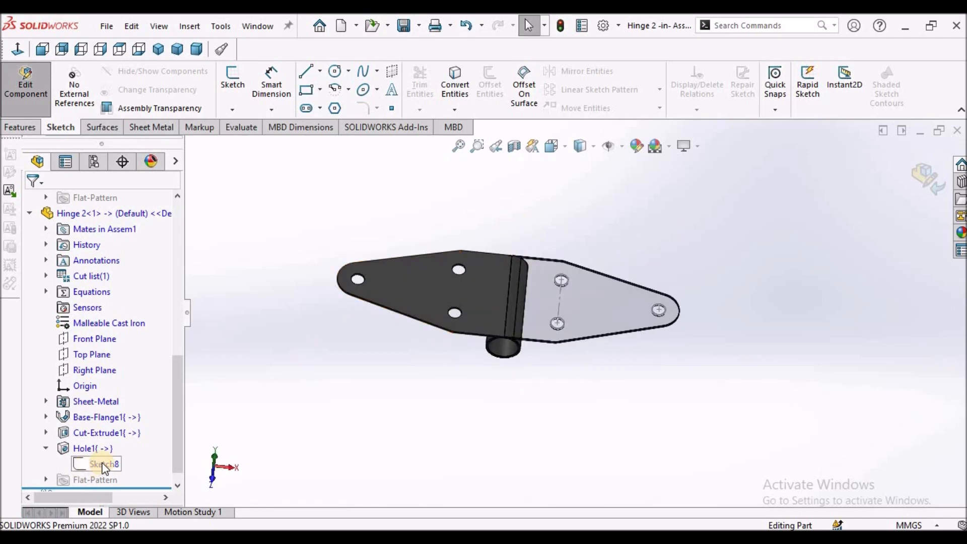
Step: Hide Sketch8 under Hinge 1's Hole1 and collapse Hinge 2's feature tree
{"action": "left_click_drag", "start_coordinate": [177, 374], "coordinate": [177, 306]}
{"action": "right_click", "coordinate": [104, 351]}
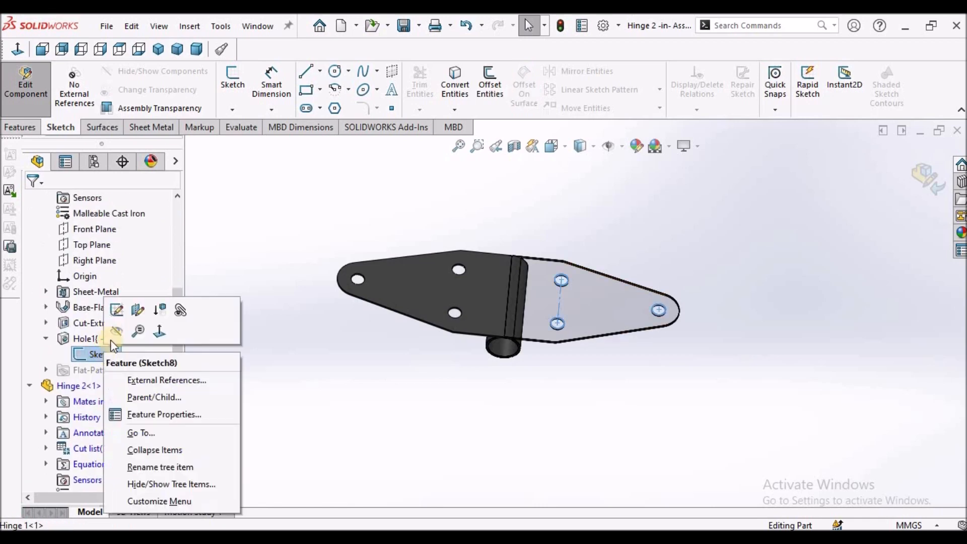
{"action": "left_click", "coordinate": [115, 333]}
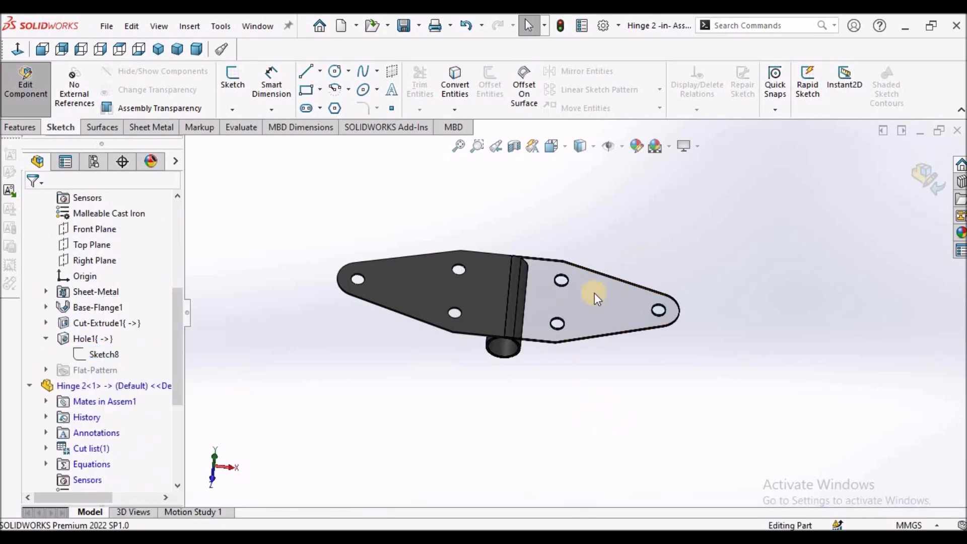
{"action": "left_click", "coordinate": [29, 385]}
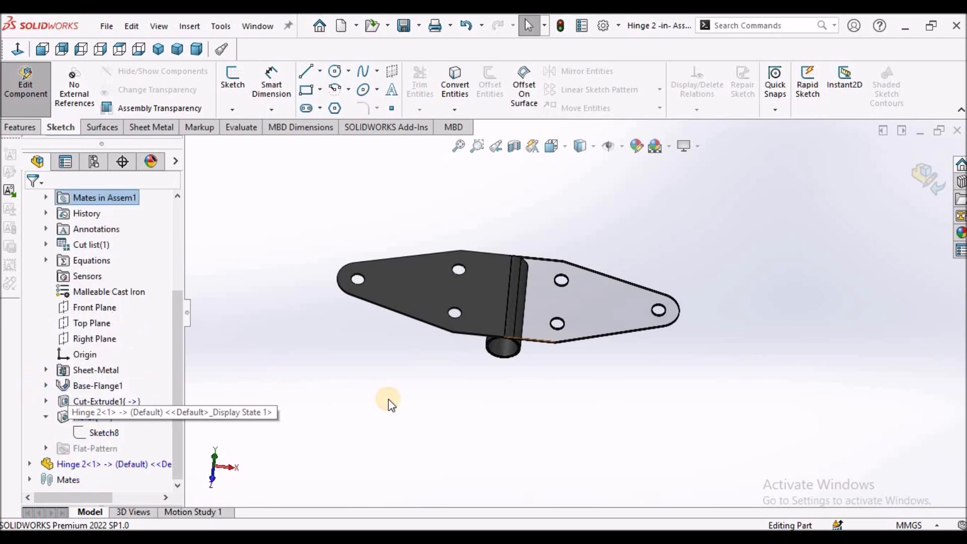
{"action": "left_click", "coordinate": [496, 386]}
{"action": "middle_click_drag", "start_coordinate": [503, 379], "coordinate": [480, 387]}
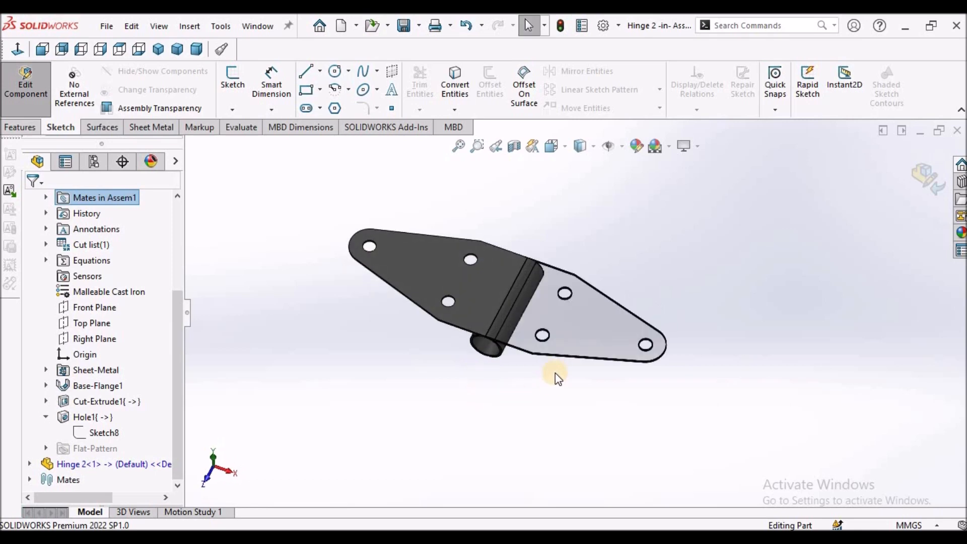
Step: Finish editing Hinge 2 in the assembly and start editing the Hinge 1 part in place
{"action": "left_click", "coordinate": [921, 176]}
{"action": "mouse_move", "coordinate": [581, 285]}
{"action": "middle_mouse_down"}
{"action": "mouse_move", "coordinate": [597, 156]}
{"action": "mouse_move", "coordinate": [602, 270]}
{"action": "mouse_move", "coordinate": [590, 283]}
{"action": "middle_mouse_up"}
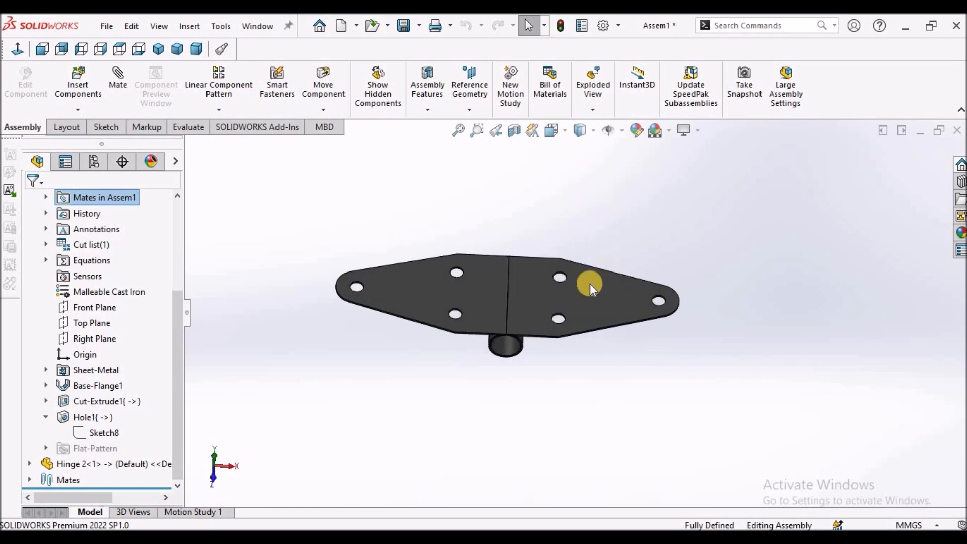
{"action": "right_click", "coordinate": [557, 297]}
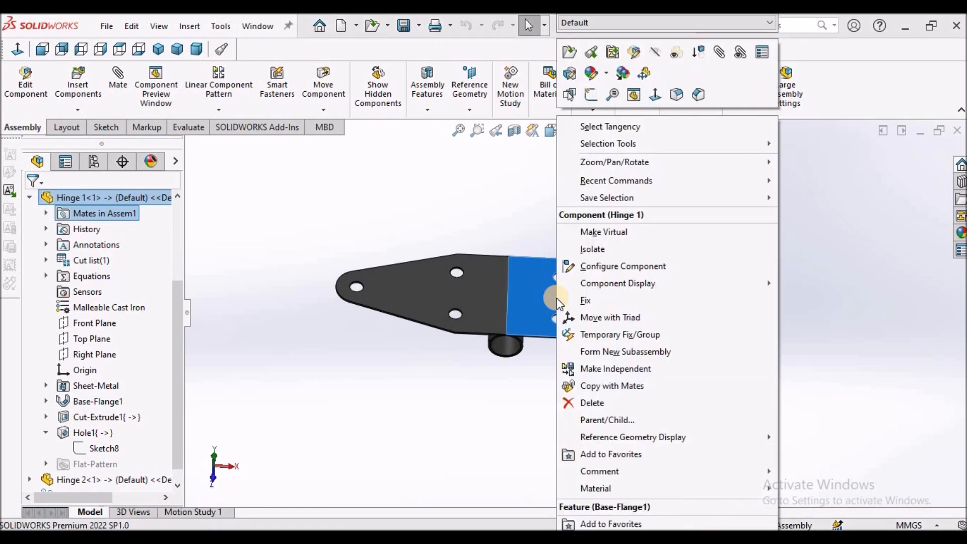
{"action": "left_click", "coordinate": [388, 478]}
{"action": "left_click", "coordinate": [584, 316]}
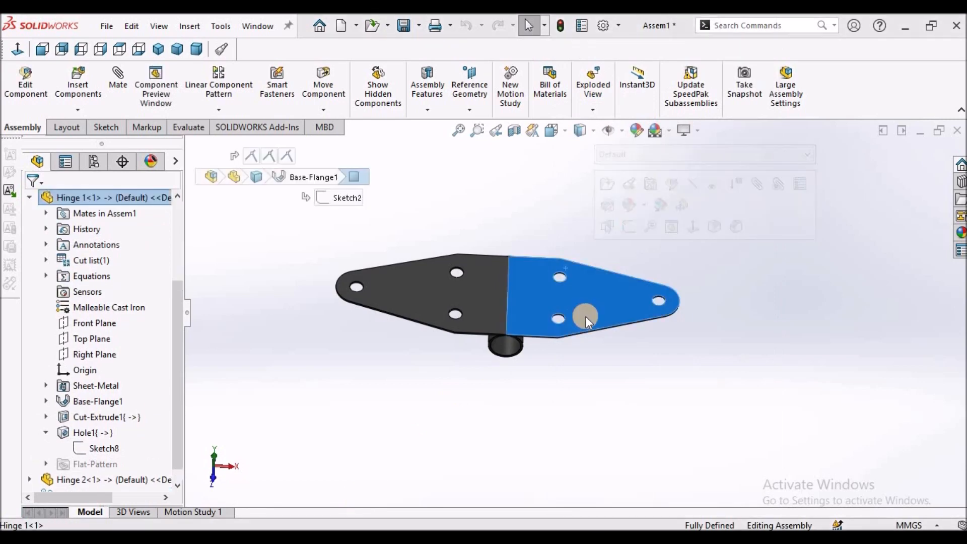
{"action": "right_click", "coordinate": [586, 295]}
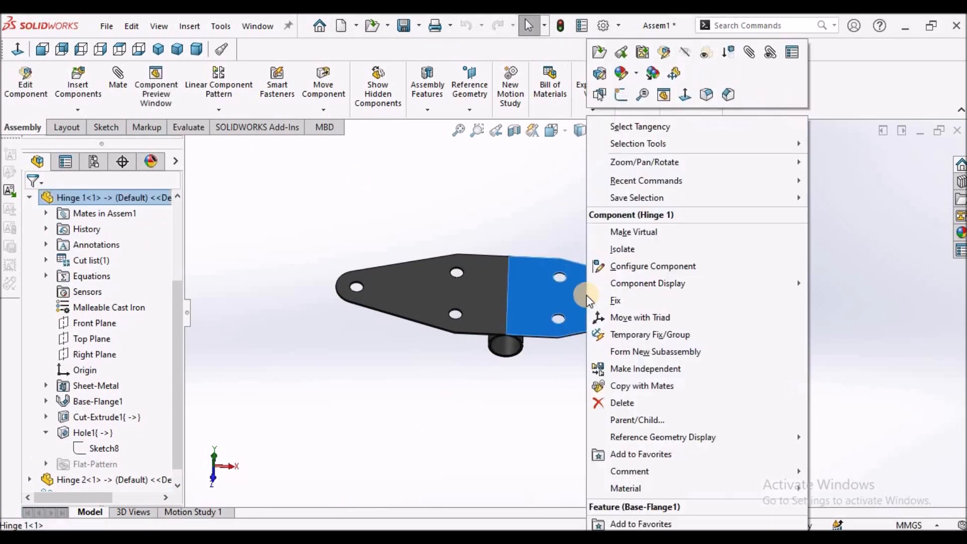
{"action": "left_click", "coordinate": [664, 51]}
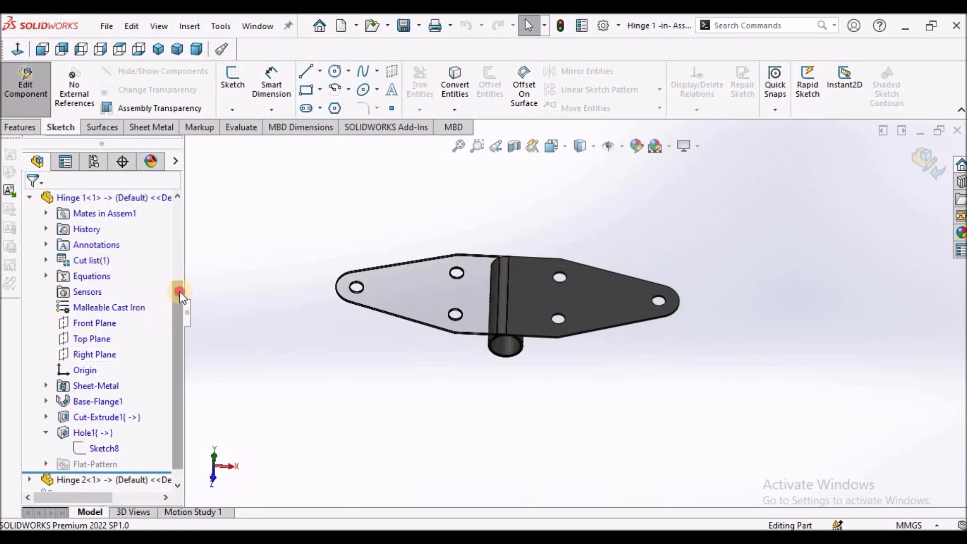
Step: Hide the Hinge 2 component so only Hinge 1 is displayed
{"action": "left_click_drag", "start_coordinate": [179, 291], "coordinate": [180, 270]}
{"action": "left_click", "coordinate": [29, 276]}
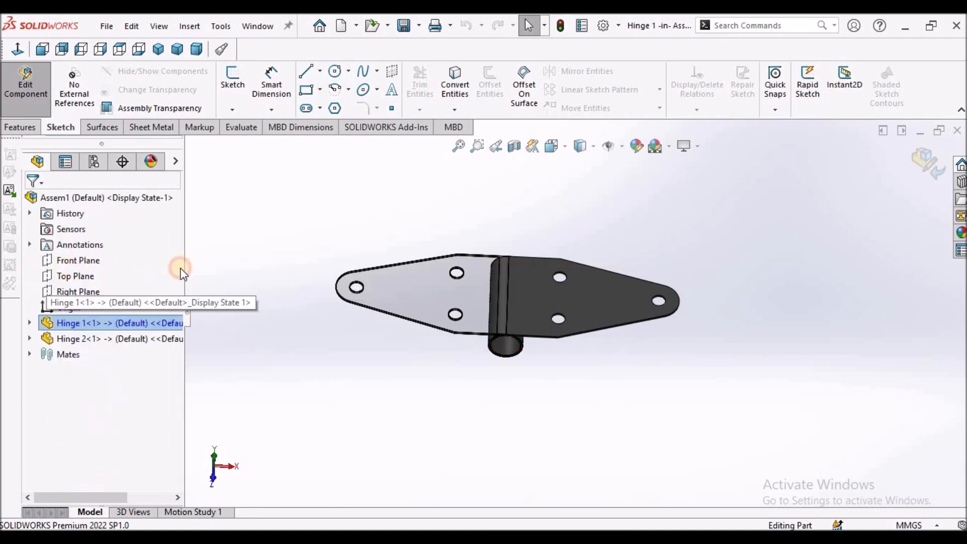
{"action": "right_click", "coordinate": [67, 340]}
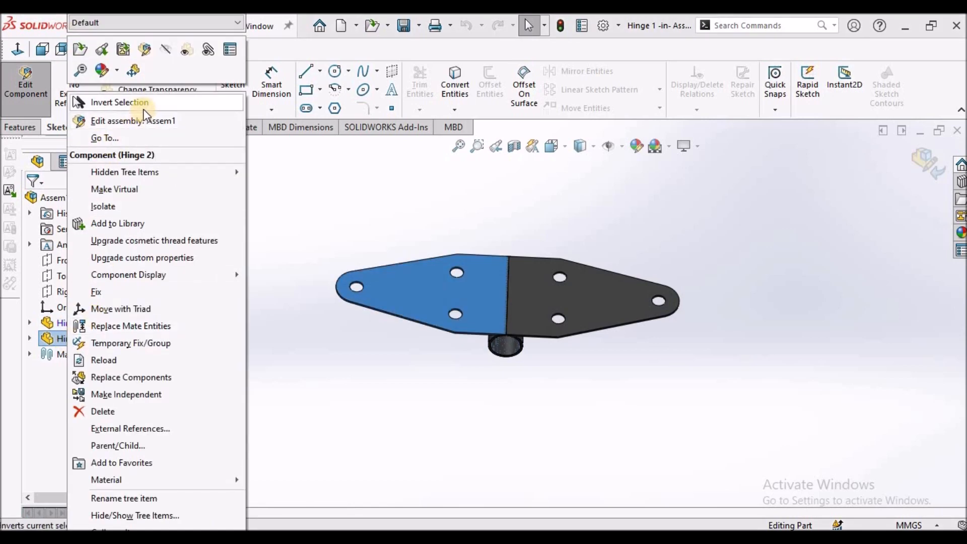
{"action": "left_click", "coordinate": [166, 51]}
{"action": "middle_click_drag", "start_coordinate": [588, 260], "coordinate": [554, 302]}
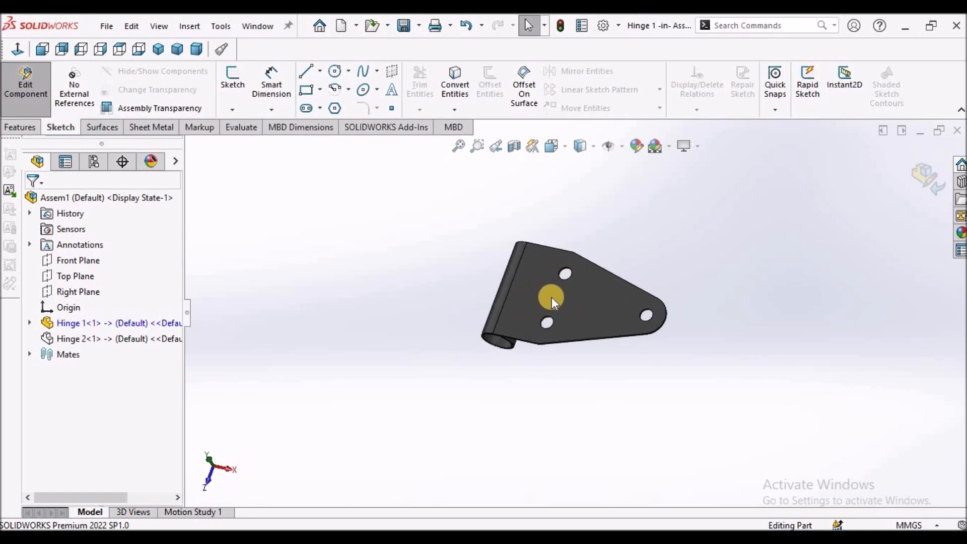
Step: Start an Extruded Cut sketch on Hinge 1's flat face and set the display to Wireframe
{"action": "left_click", "coordinate": [29, 323]}
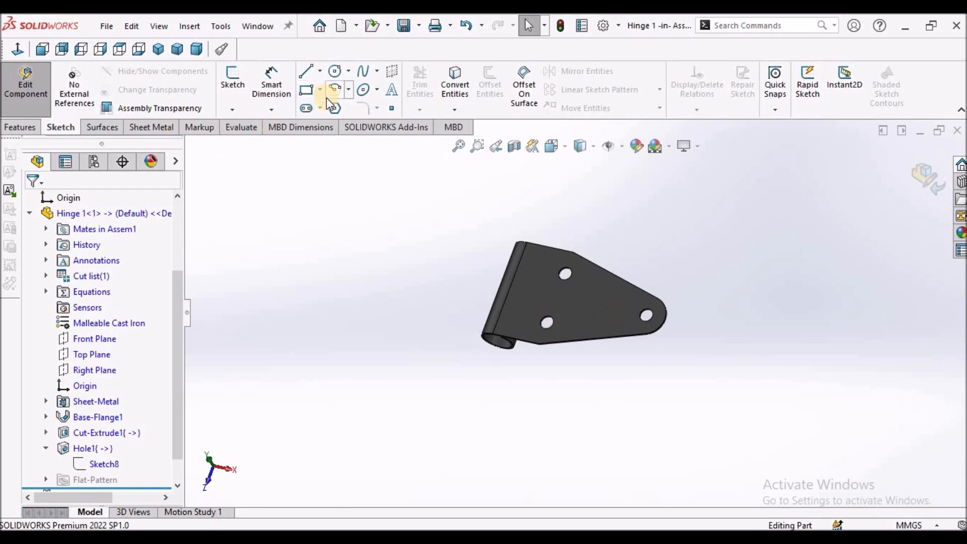
{"action": "left_click", "coordinate": [533, 296]}
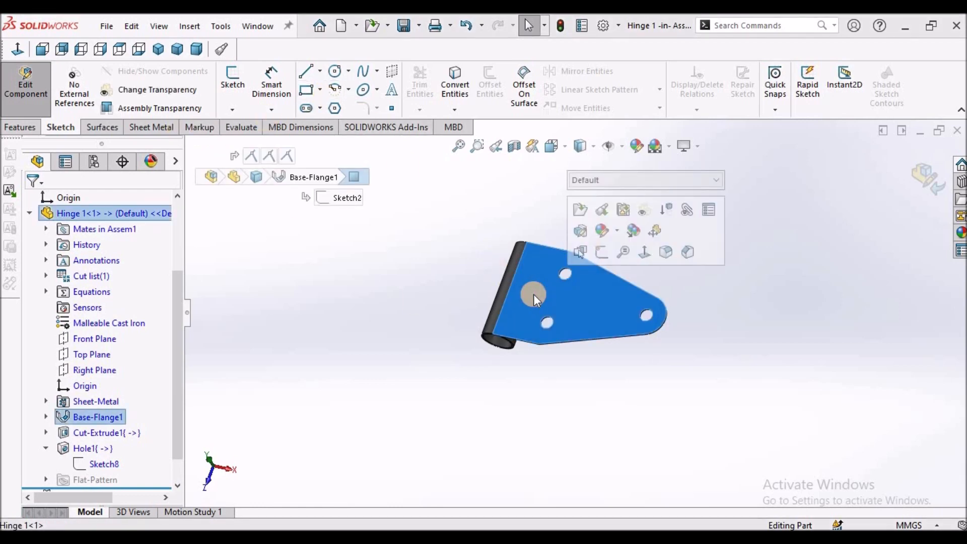
{"action": "left_click", "coordinate": [19, 129]}
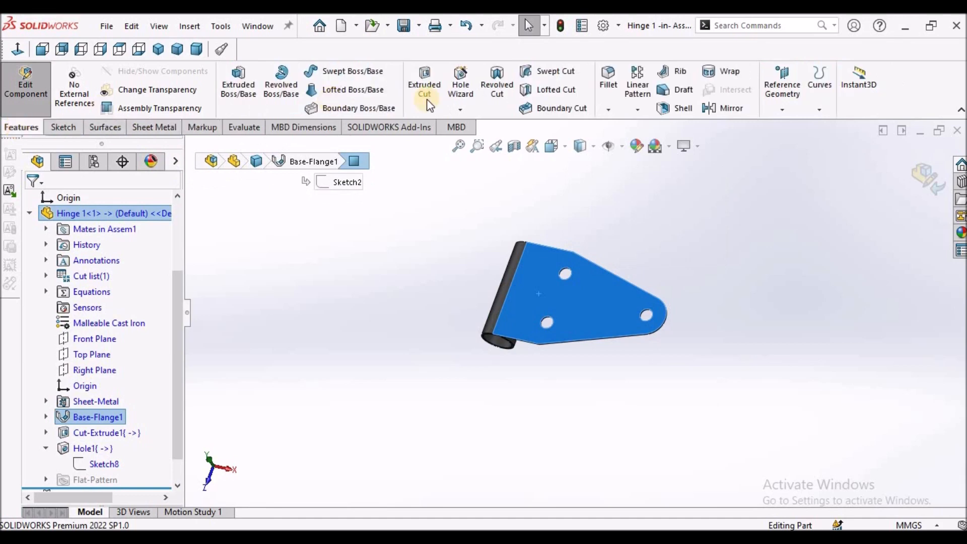
{"action": "left_click", "coordinate": [421, 83]}
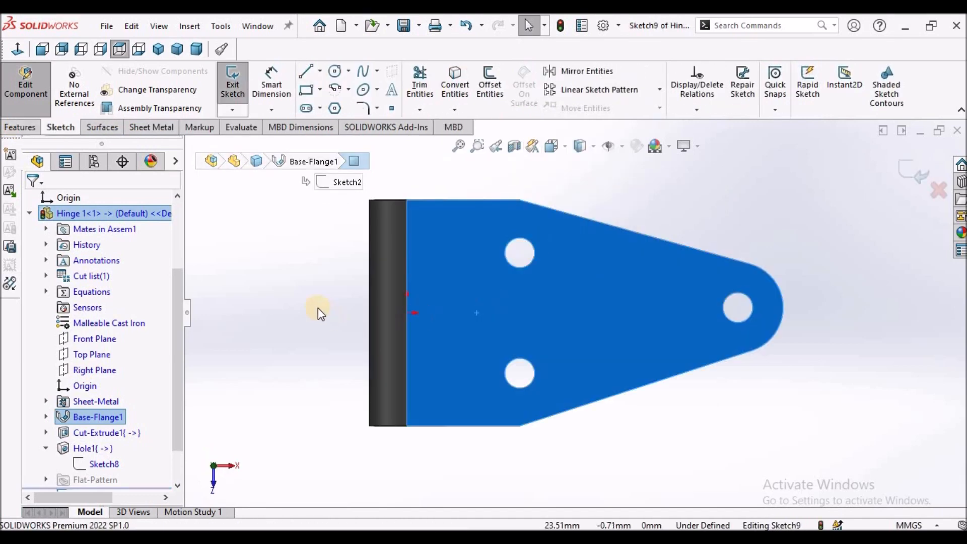
{"action": "left_click", "coordinate": [581, 146]}
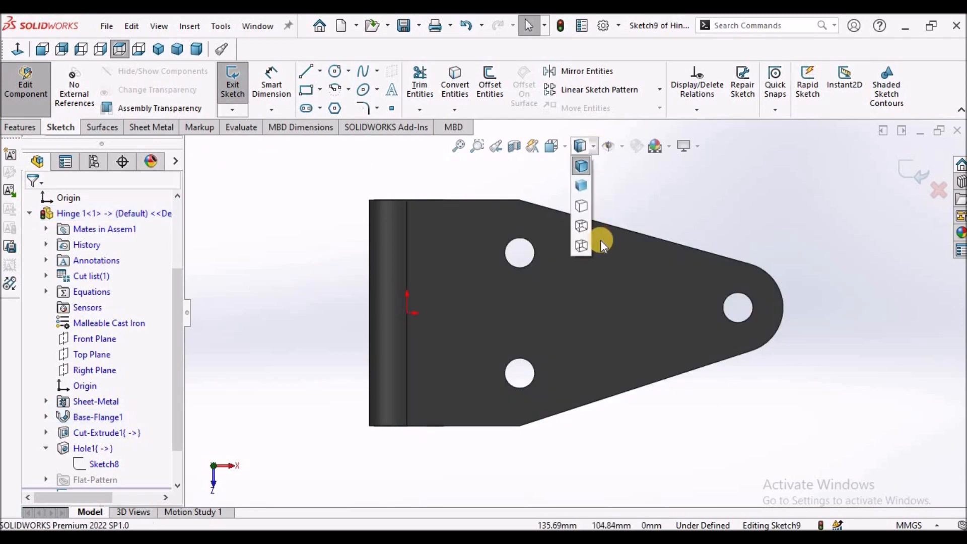
{"action": "left_click", "coordinate": [580, 246]}
{"action": "key", "text": "f"}
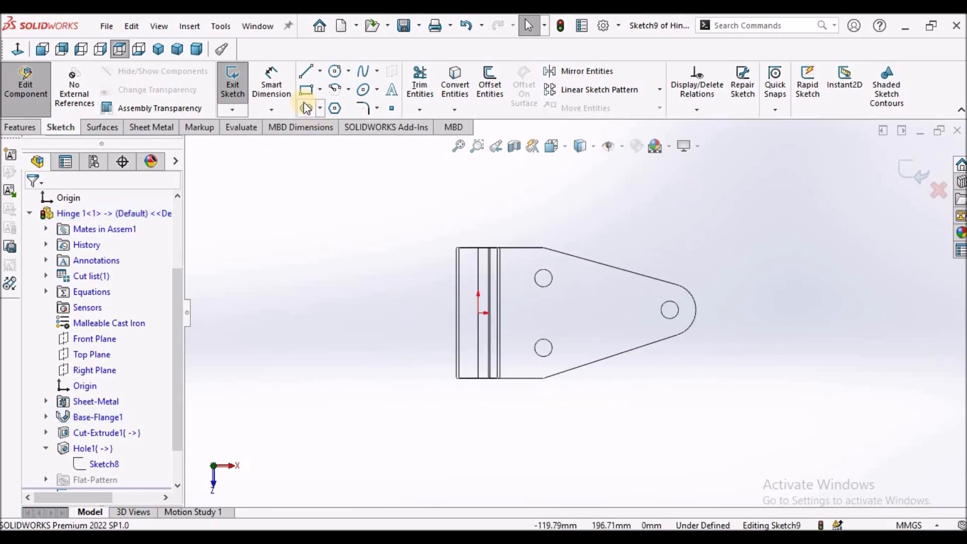
Step: Sketch a center rectangle about 86 mm tall, centred on the origin across Hinge 1's rolled barrel
{"action": "left_click", "coordinate": [320, 91]}
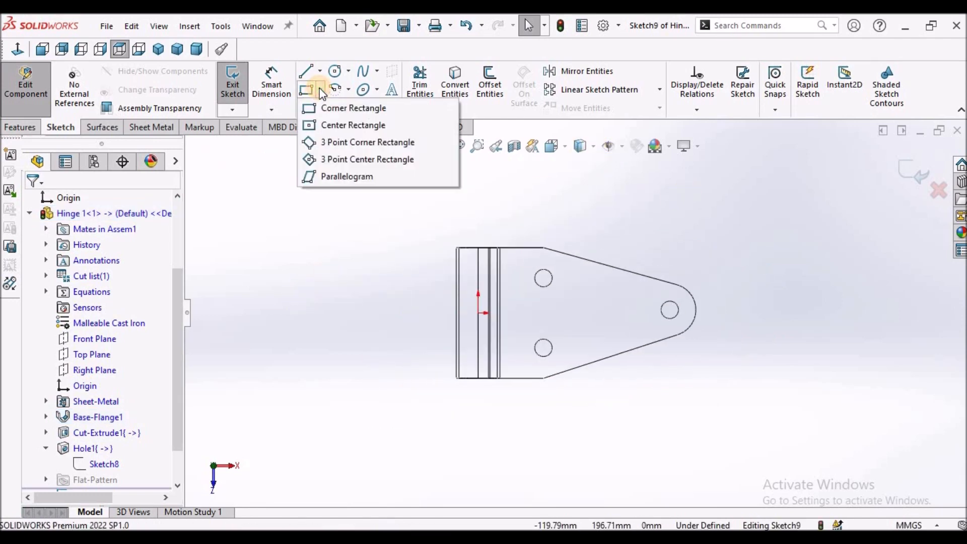
{"action": "left_click", "coordinate": [314, 127]}
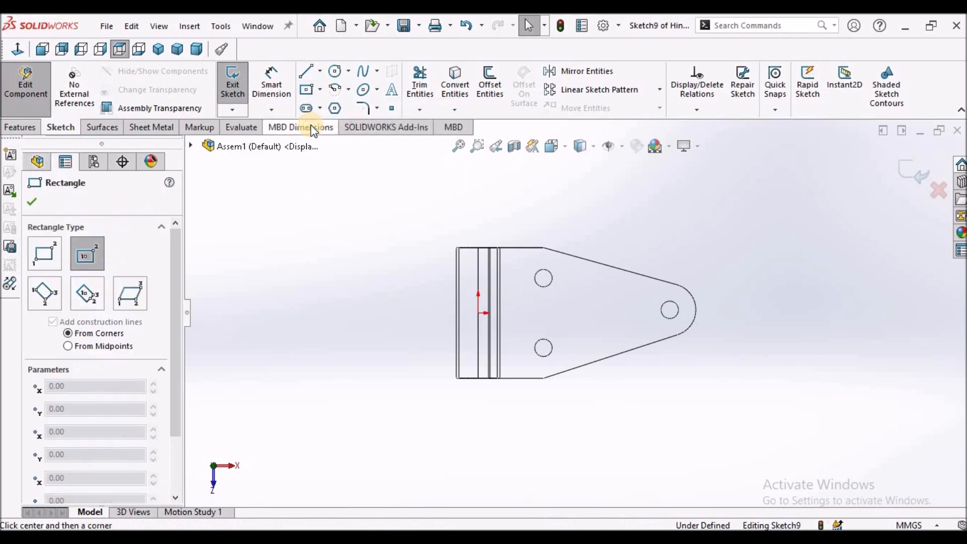
{"action": "left_click", "coordinate": [320, 90]}
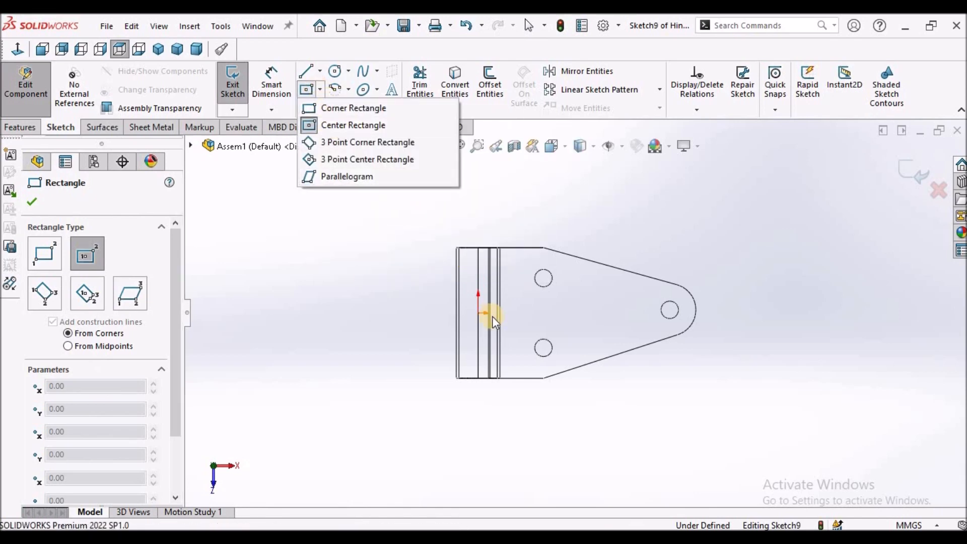
{"action": "key", "text": "Escape"}
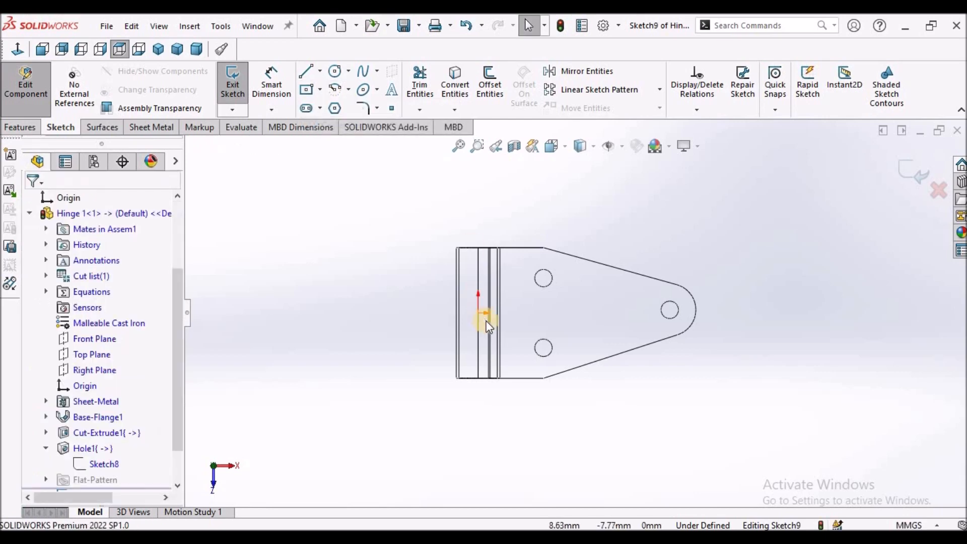
{"action": "left_click", "coordinate": [310, 90]}
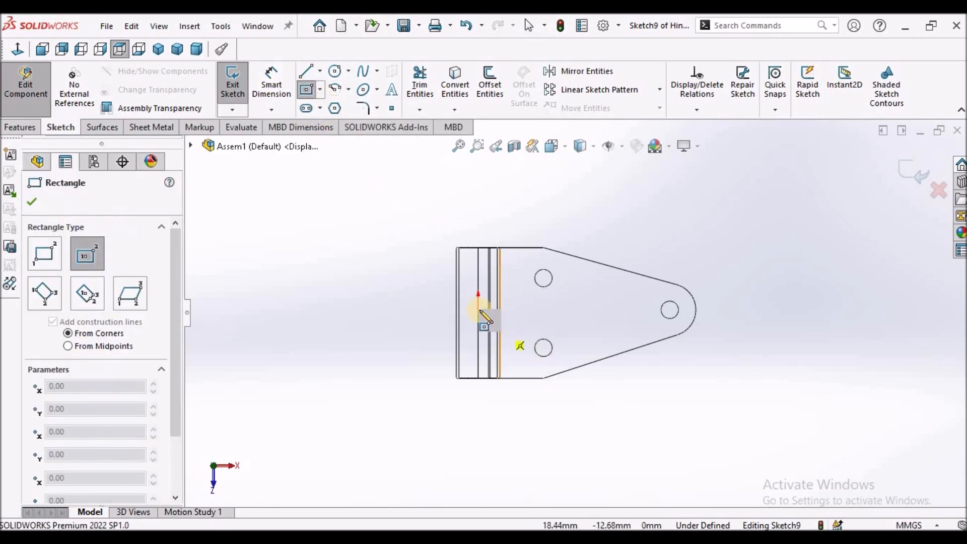
{"action": "left_click", "coordinate": [510, 275]}
{"action": "right_click", "coordinate": [405, 275]}
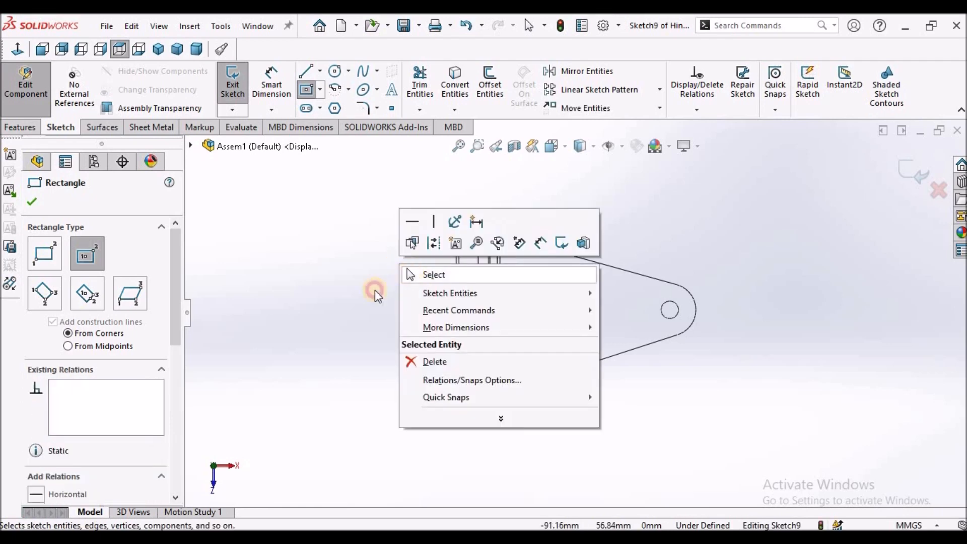
{"action": "left_click", "coordinate": [428, 274]}
Step: Make the rectangle's outer vertical side collinear with the silhouette edge of Hinge 1's barrel
{"action": "scroll", "coordinate": [454, 301], "scroll_direction": "down", "scroll_amount": 2}
{"action": "scroll", "coordinate": [454, 300], "scroll_direction": "down", "scroll_amount": 3}
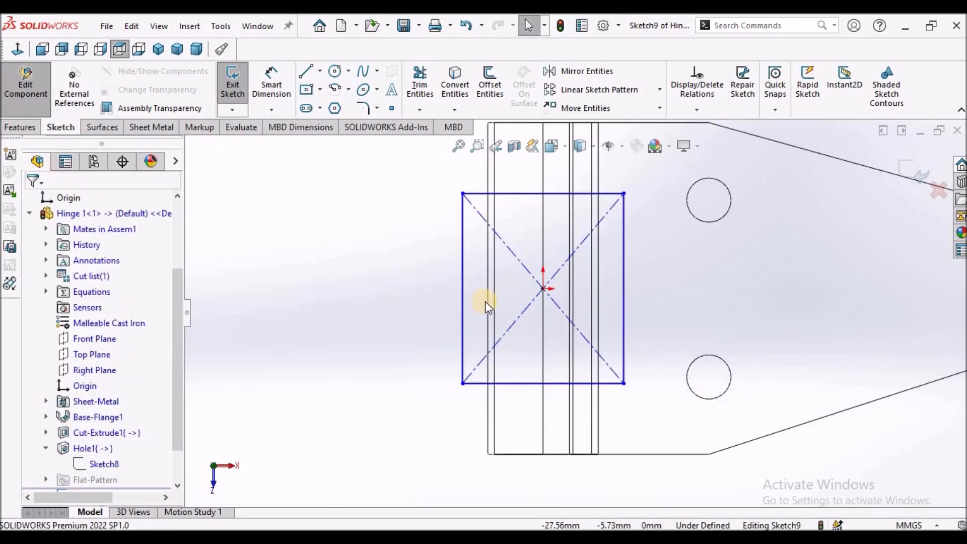
{"action": "left_click", "coordinate": [461, 297]}
{"action": "left_click", "coordinate": [486, 299], "text": "ctrl"}
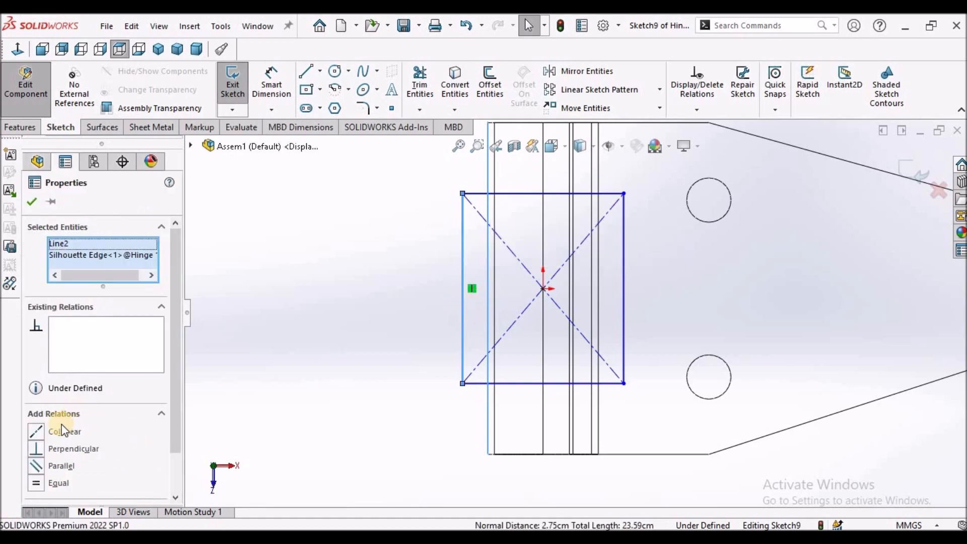
{"action": "left_click", "coordinate": [43, 431]}
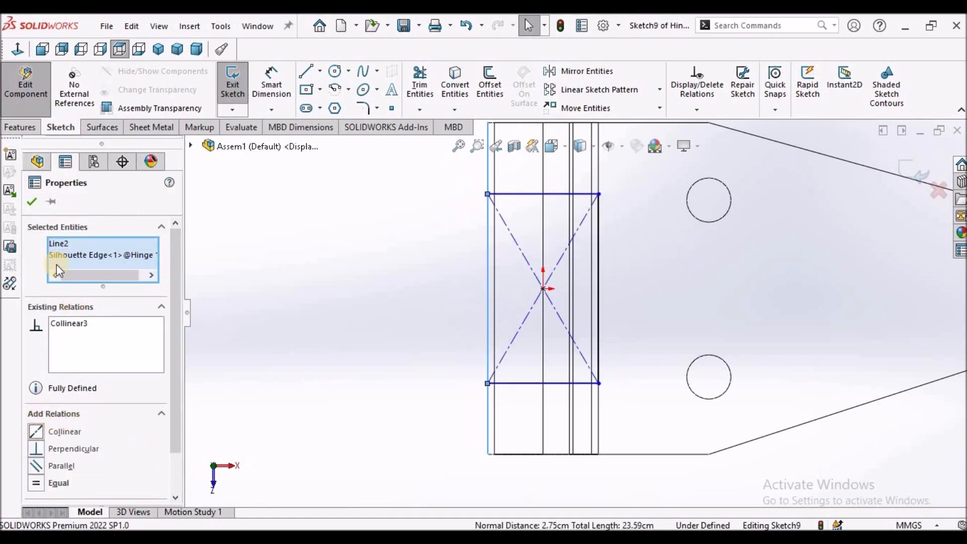
{"action": "left_click", "coordinate": [33, 208]}
{"action": "key", "text": "z"}
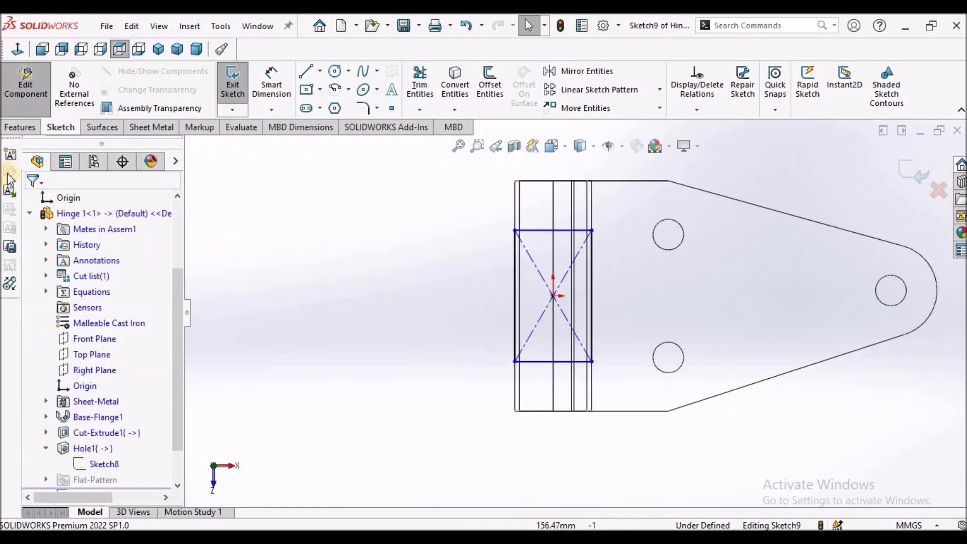
Step: Dimension the rectangle's vertical side to 75 mm
{"action": "left_click", "coordinate": [272, 83]}
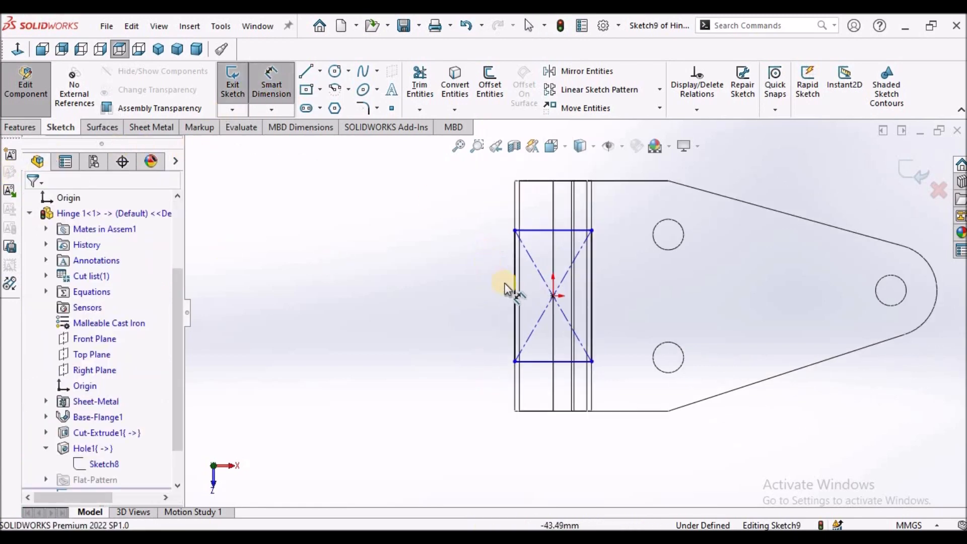
{"action": "left_click", "coordinate": [515, 279]}
{"action": "left_click", "coordinate": [427, 272]}
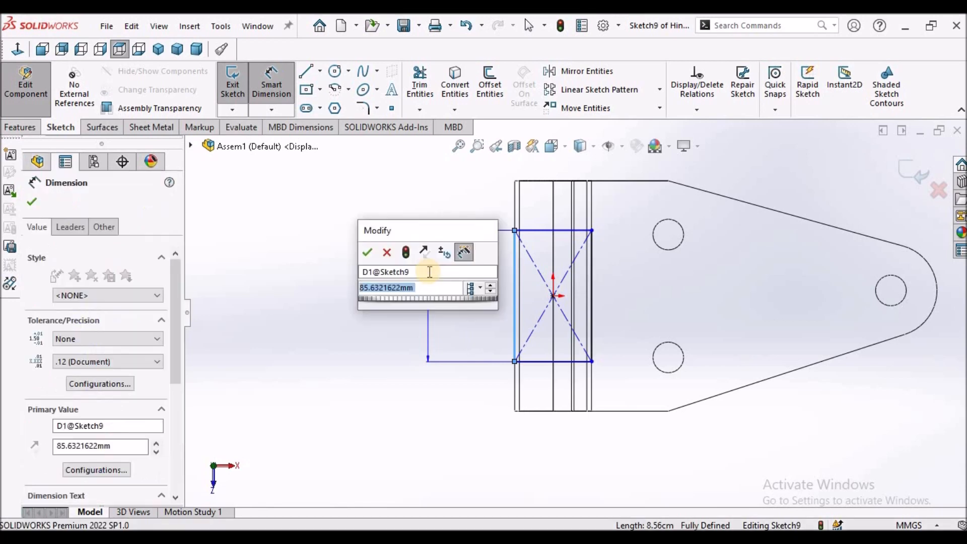
{"action": "type", "text": "75"}
{"action": "key", "text": "Return"}
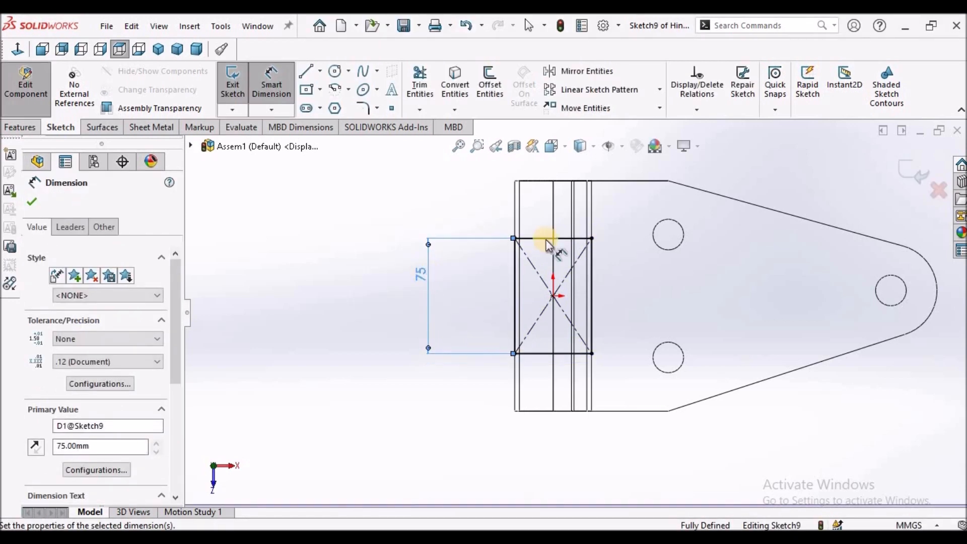
{"action": "left_click", "coordinate": [32, 201]}
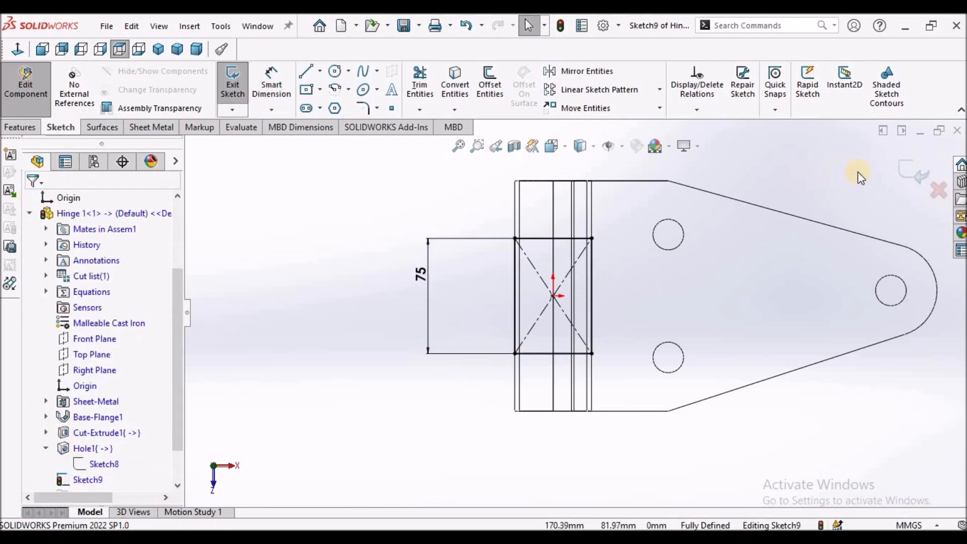
Step: Cut the rectangle through Hinge 1's barrel with Link to thickness off and a Through All end condition
{"action": "left_click", "coordinate": [905, 170]}
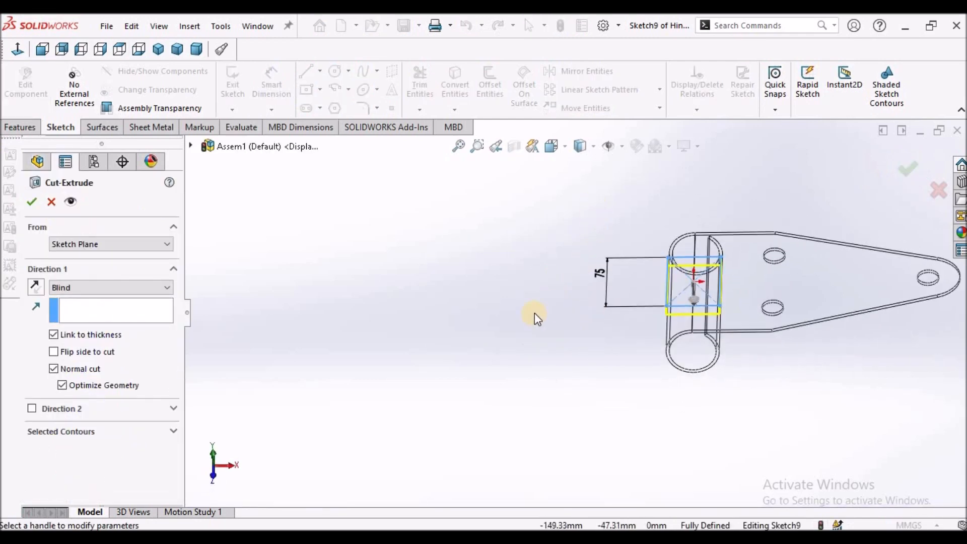
{"action": "left_click", "coordinate": [55, 335]}
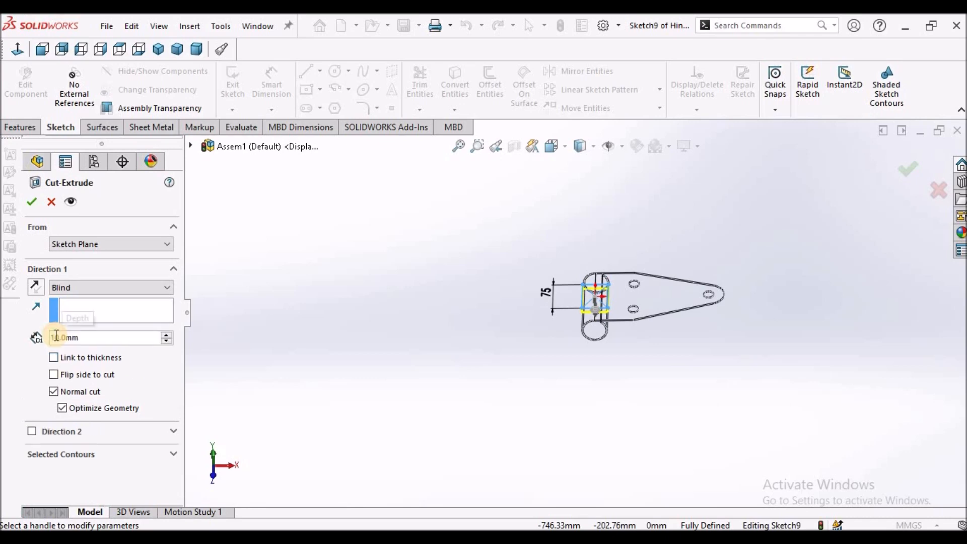
{"action": "left_click", "coordinate": [165, 286]}
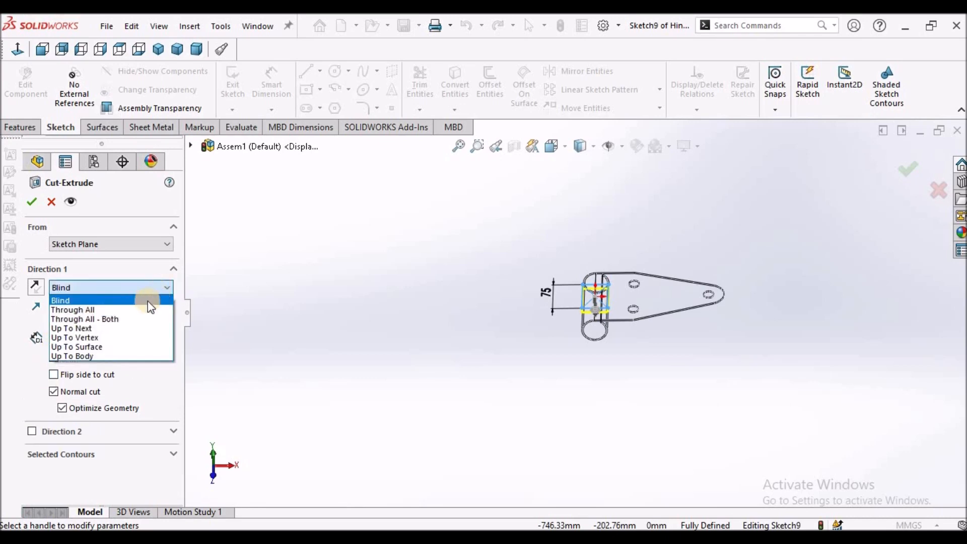
{"action": "left_click", "coordinate": [129, 311]}
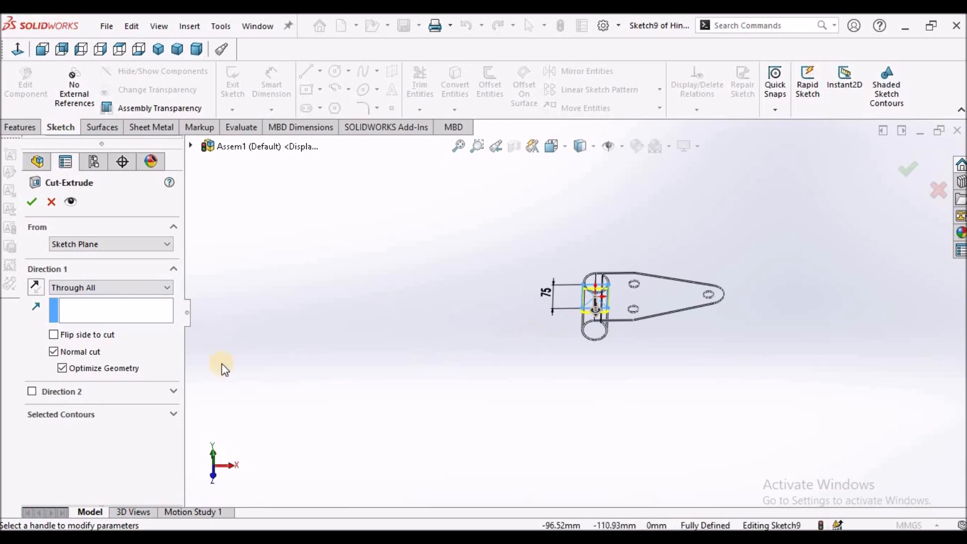
{"action": "left_click", "coordinate": [32, 202]}
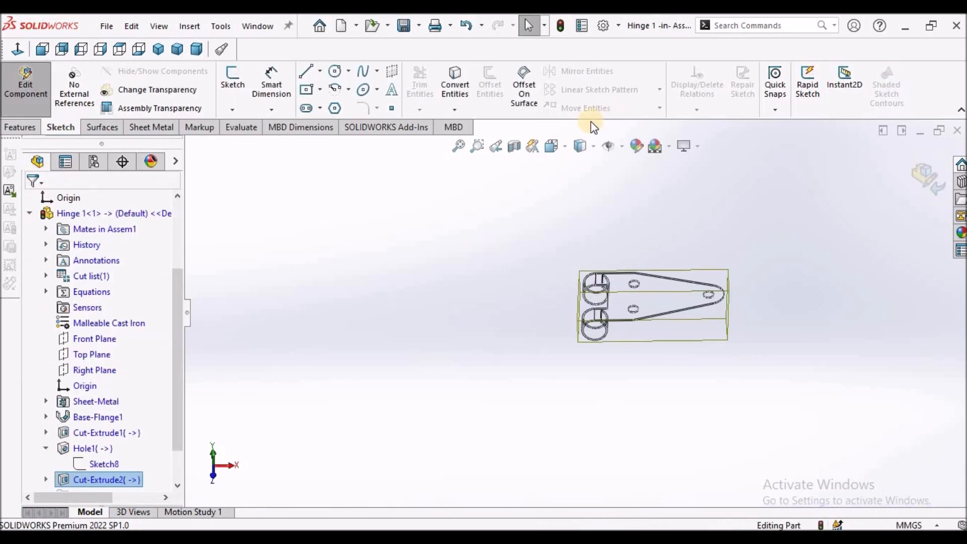
Step: Set the display style to Shaded With Edges and inspect the new notch in Hinge 1's barrel
{"action": "left_click", "coordinate": [590, 148]}
{"action": "left_click", "coordinate": [581, 166]}
{"action": "left_click", "coordinate": [550, 246]}
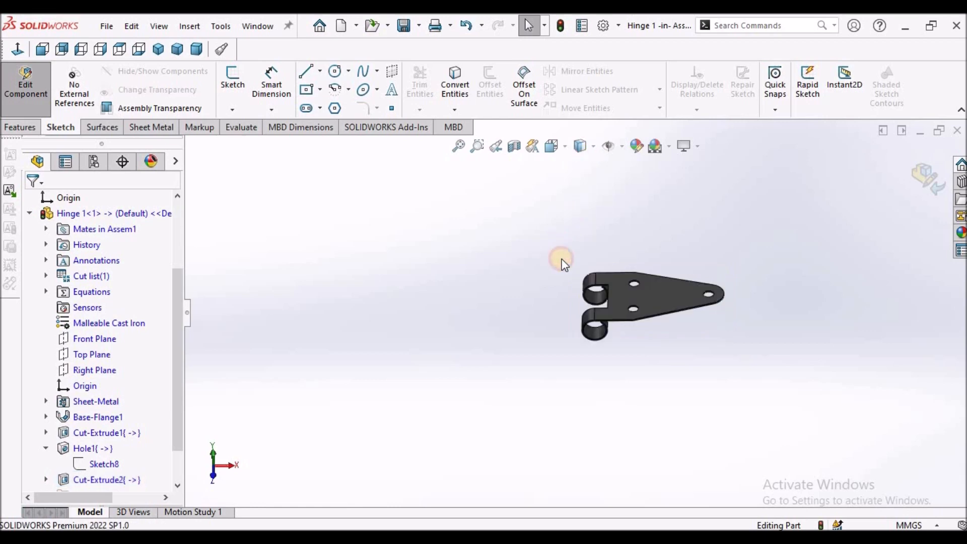
{"action": "scroll", "coordinate": [588, 277], "scroll_direction": "down", "scroll_amount": 3}
{"action": "middle_click_drag", "start_coordinate": [595, 293], "coordinate": [587, 384]}
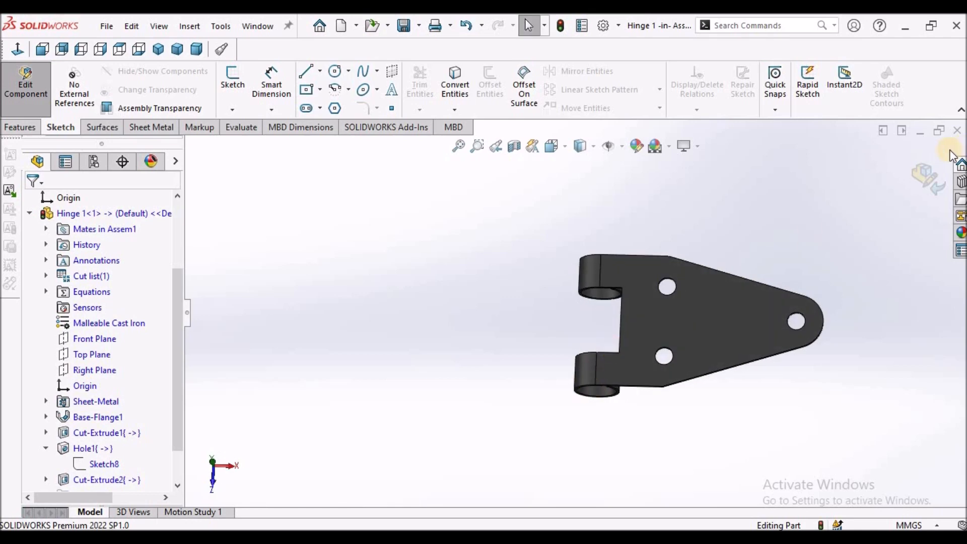
Step: Finish editing Hinge 1, rebuild the assembly and collapse Hinge 1's feature tree
{"action": "left_click", "coordinate": [928, 174]}
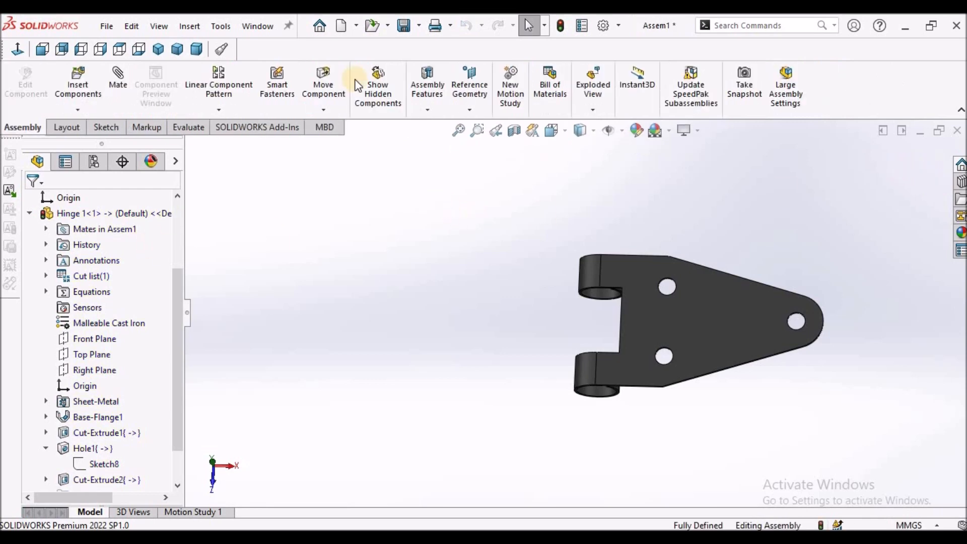
{"action": "left_click", "coordinate": [562, 27]}
{"action": "left_click", "coordinate": [30, 213]}
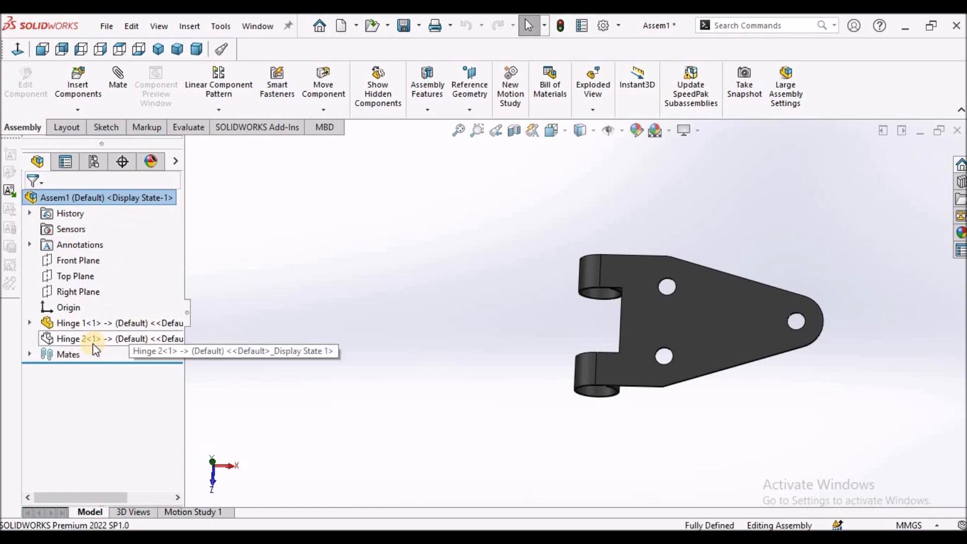
Step: Show the hidden Hinge 2 component and start editing it in place
{"action": "right_click", "coordinate": [96, 336]}
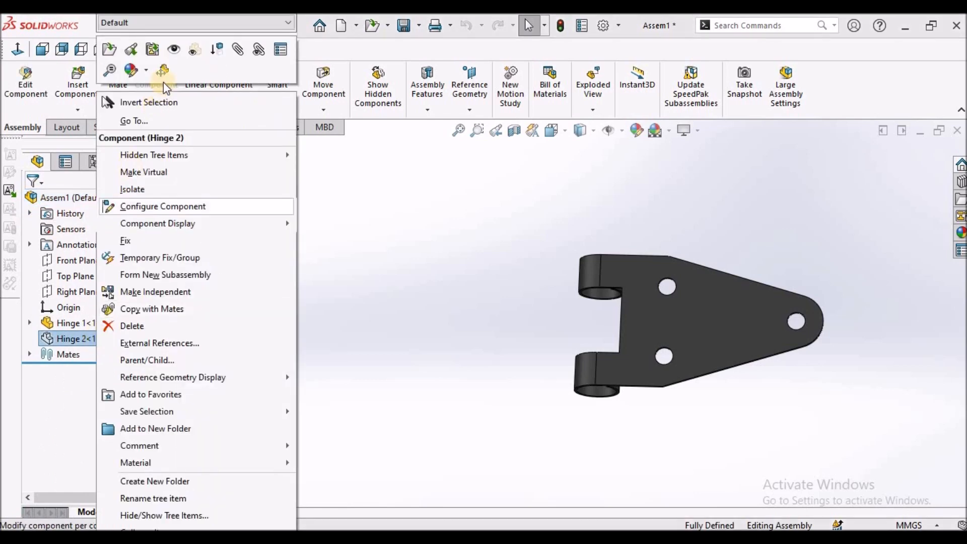
{"action": "left_click", "coordinate": [181, 50]}
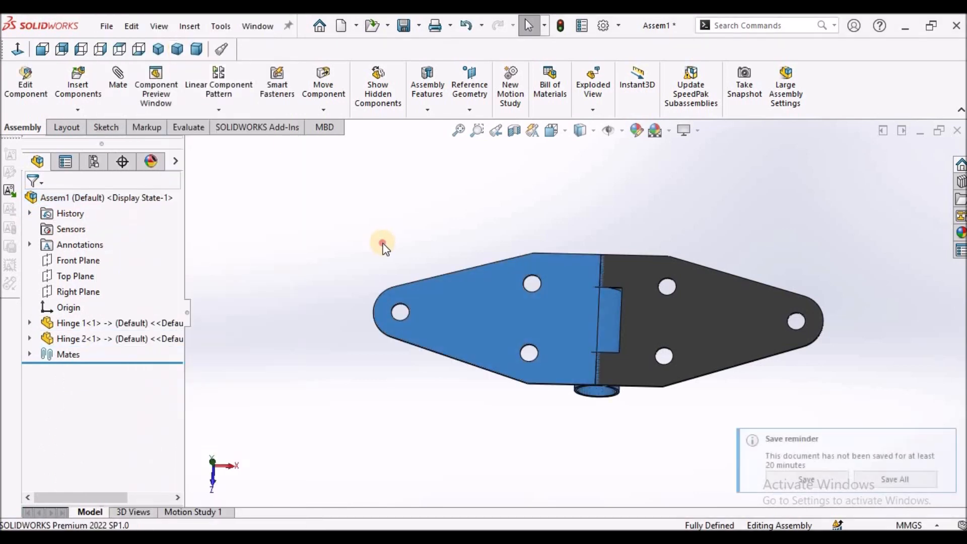
{"action": "right_click", "coordinate": [98, 341]}
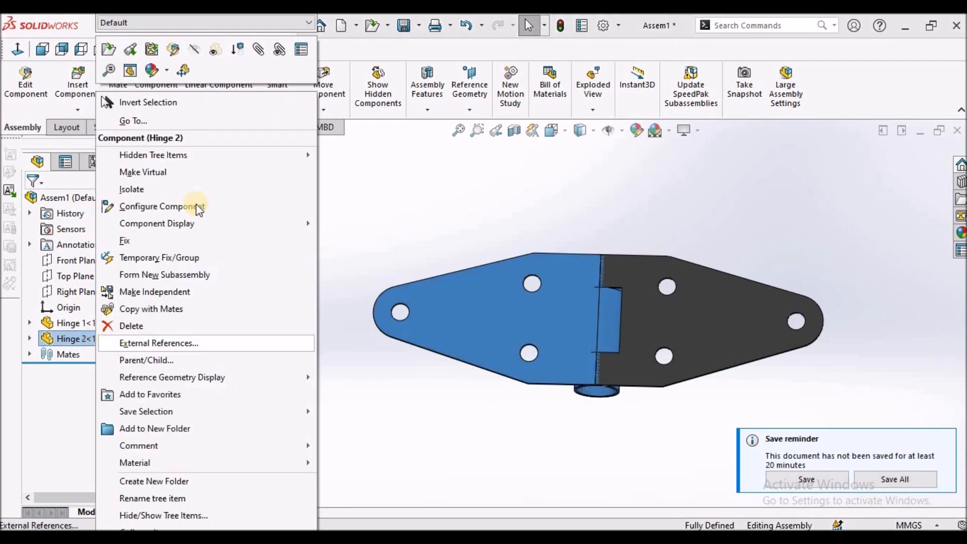
{"action": "left_click", "coordinate": [174, 49]}
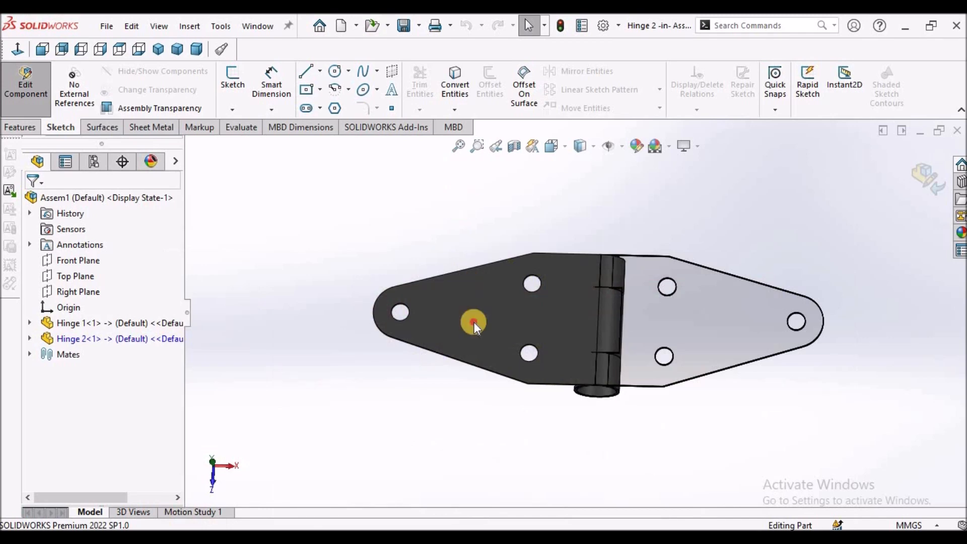
Step: Start an Extruded Cut sketch on Hinge 2's flat face and set the display to Hidden Lines Removed
{"action": "left_click", "coordinate": [474, 321]}
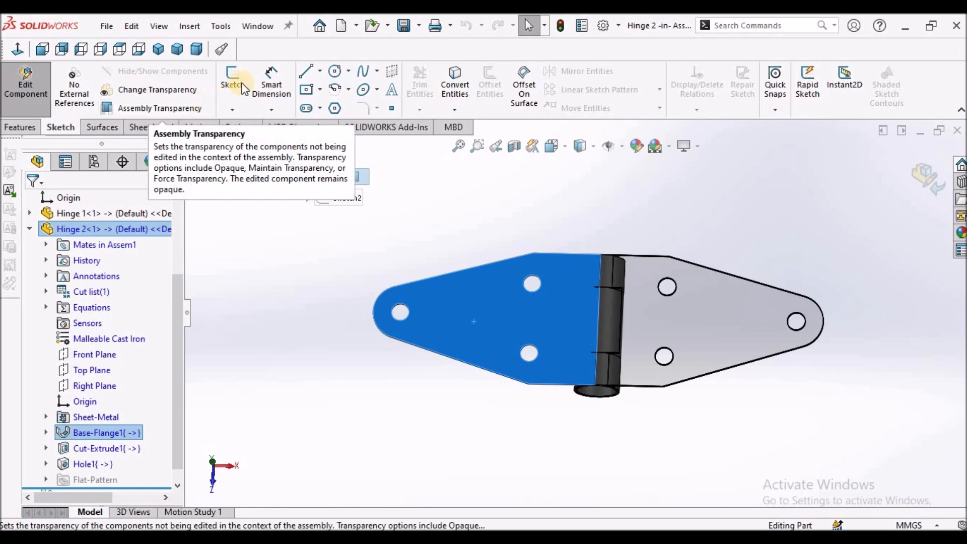
{"action": "left_click", "coordinate": [12, 131]}
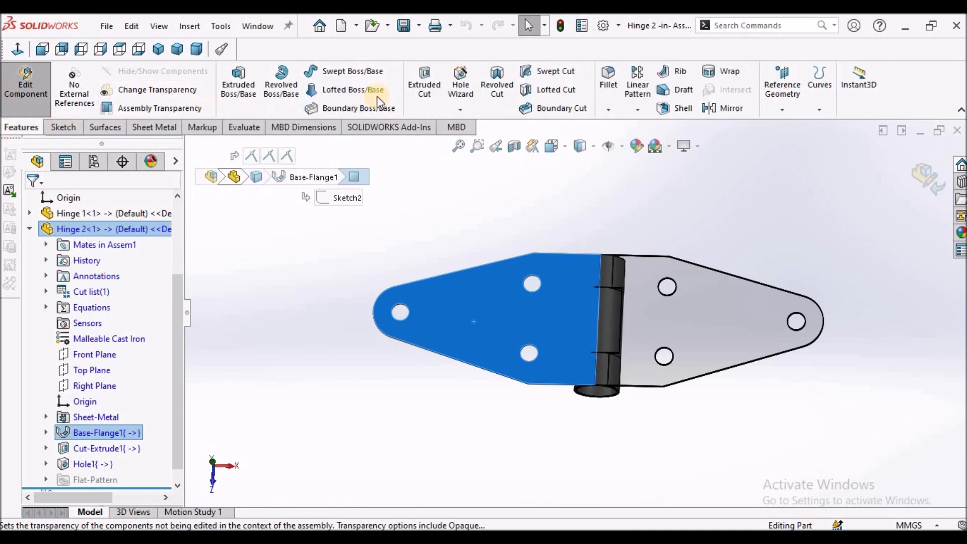
{"action": "left_click", "coordinate": [420, 84]}
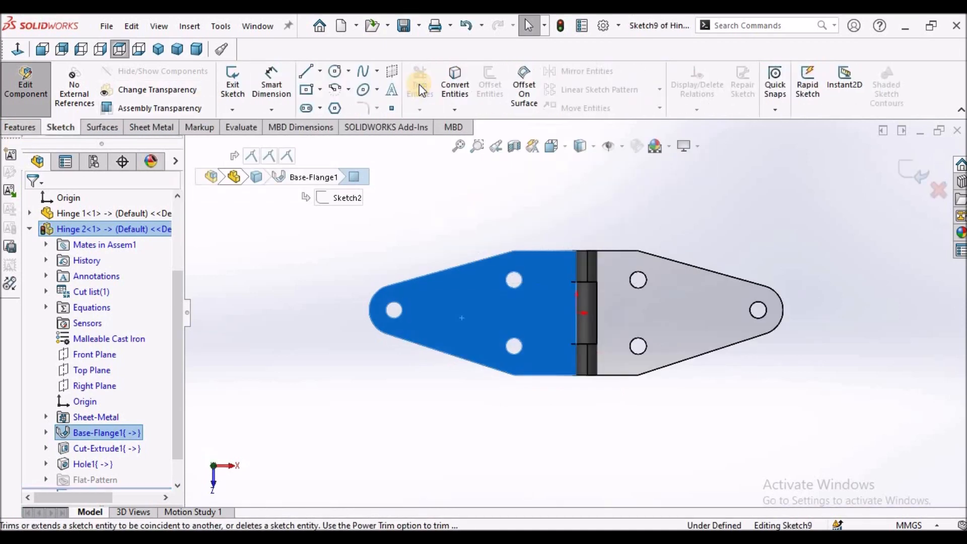
{"action": "left_click", "coordinate": [428, 222]}
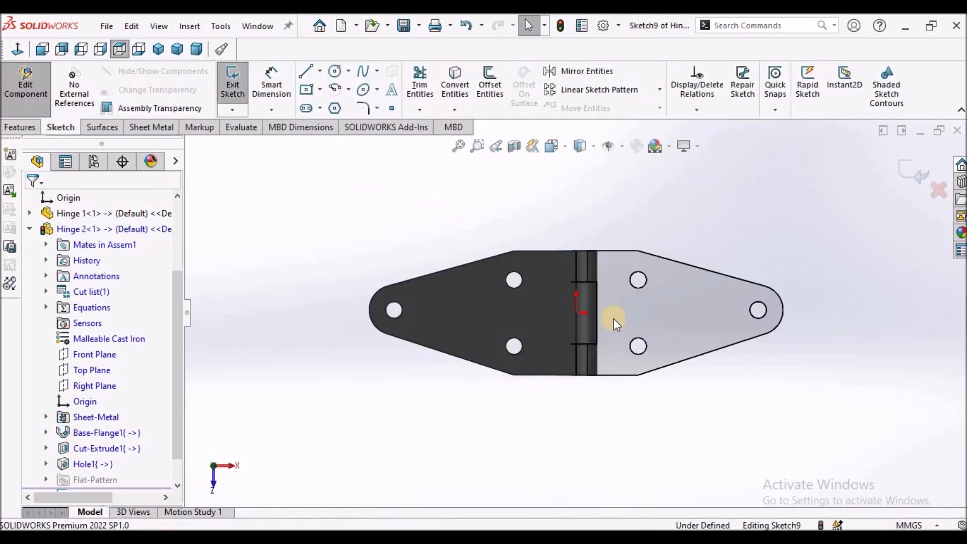
{"action": "left_click", "coordinate": [590, 146]}
{"action": "left_click", "coordinate": [583, 201]}
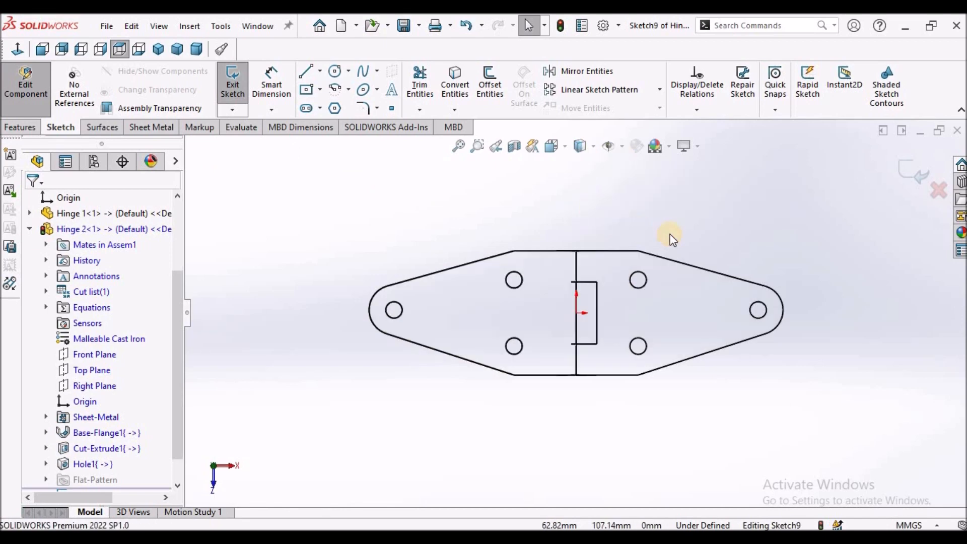
Step: Sketch a corner rectangle straddling the barrel's upper end, from above the plate edge to just short of Hinge 1's notch
{"action": "scroll", "coordinate": [587, 286], "scroll_direction": "down", "scroll_amount": 3}
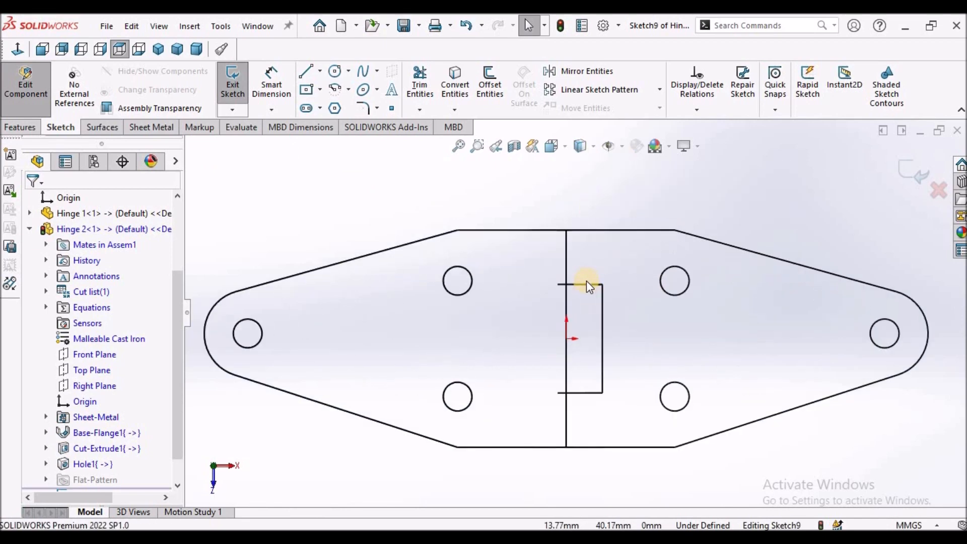
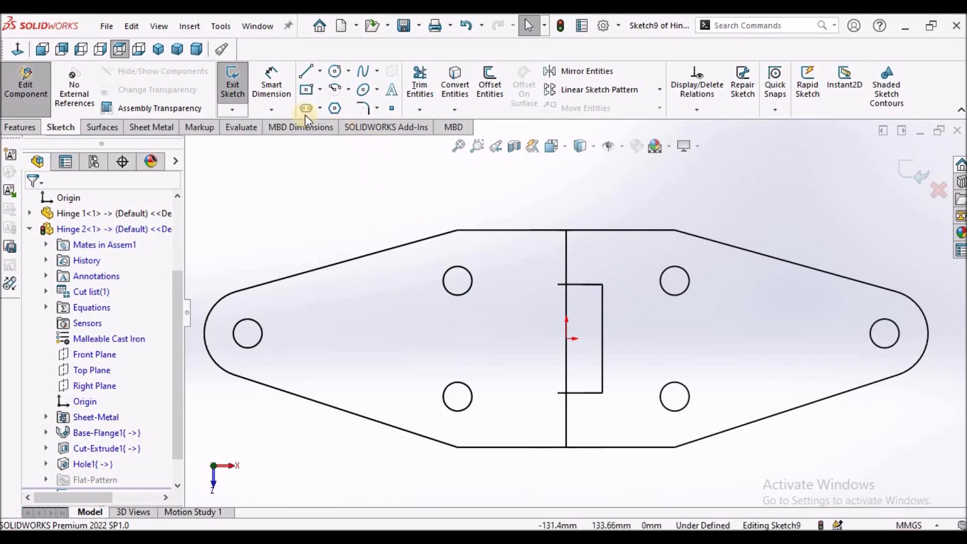
{"action": "left_click", "coordinate": [320, 90]}
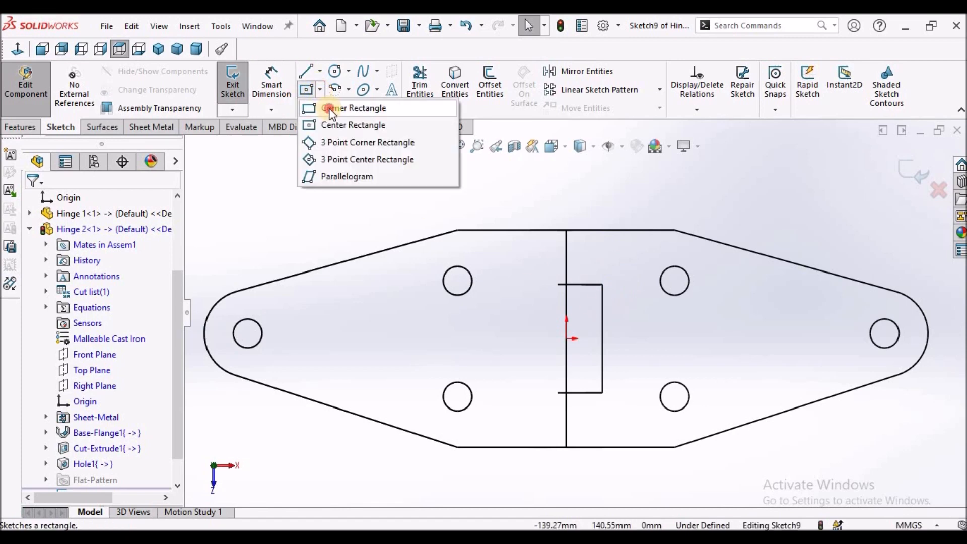
{"action": "left_click", "coordinate": [327, 107]}
{"action": "left_click", "coordinate": [527, 190]}
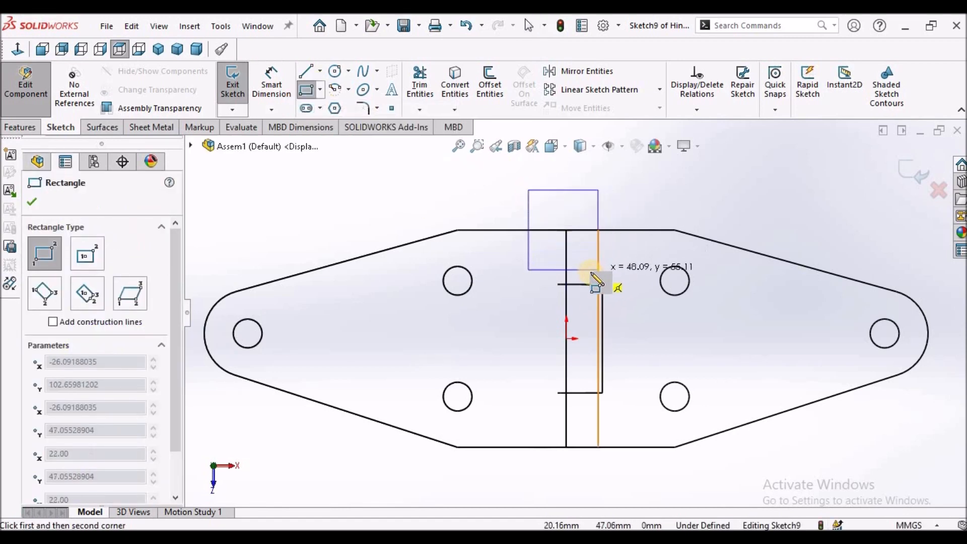
{"action": "left_click", "coordinate": [594, 278]}
{"action": "right_click", "coordinate": [423, 195]}
{"action": "left_click", "coordinate": [413, 197]}
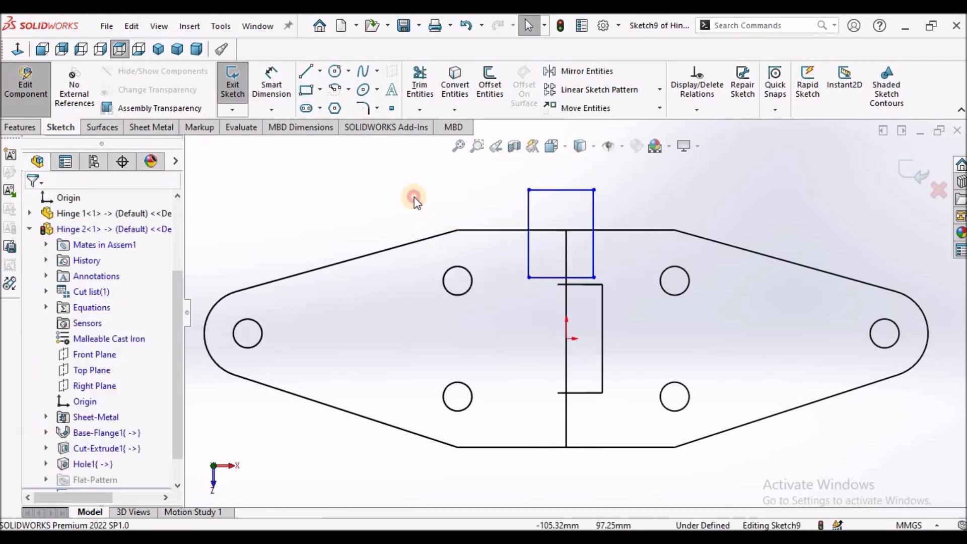
Step: Make the rectangle's right side collinear with the vertical edge of Hinge 1's notch
{"action": "left_click", "coordinate": [602, 302]}
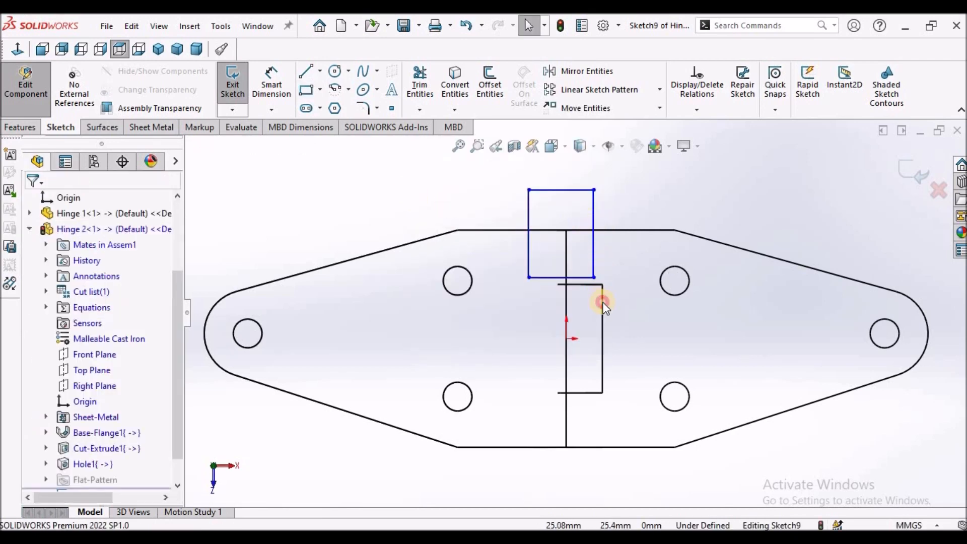
{"action": "left_click", "coordinate": [593, 212], "text": "ctrl"}
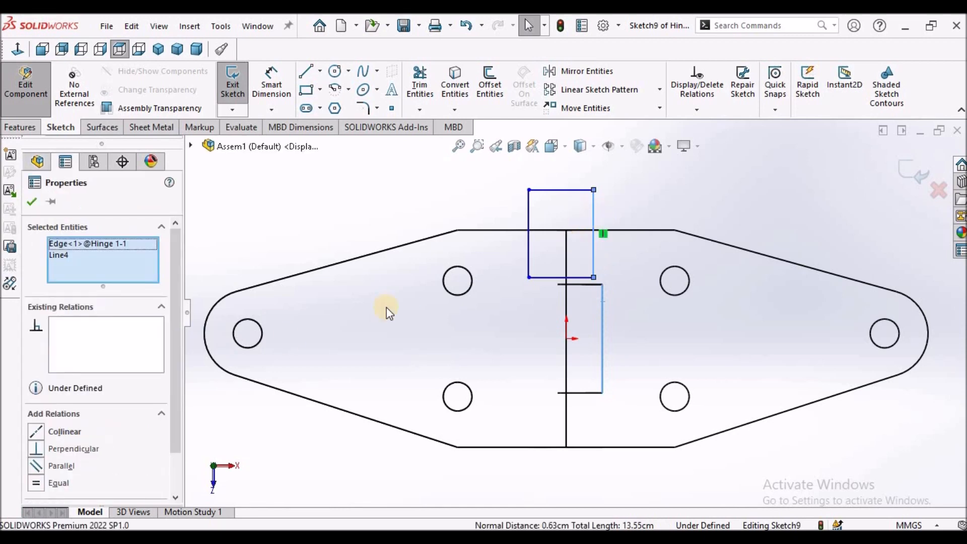
{"action": "left_click", "coordinate": [33, 429]}
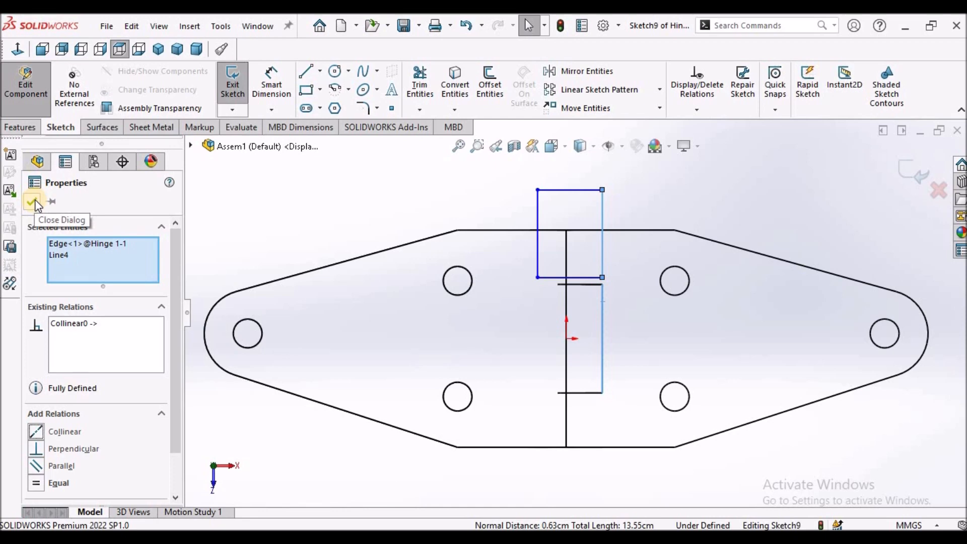
{"action": "left_click", "coordinate": [33, 202]}
Step: Make the rectangle's lower side collinear with the upper horizontal edge of Hinge 1's notch
{"action": "scroll", "coordinate": [576, 313], "scroll_direction": "up", "scroll_amount": 3}
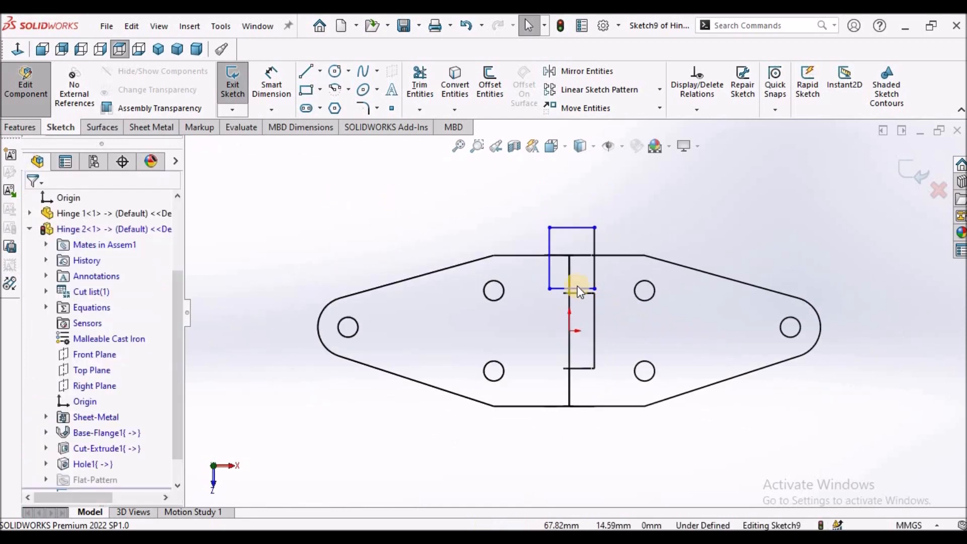
{"action": "scroll", "coordinate": [577, 284], "scroll_direction": "down", "scroll_amount": 3}
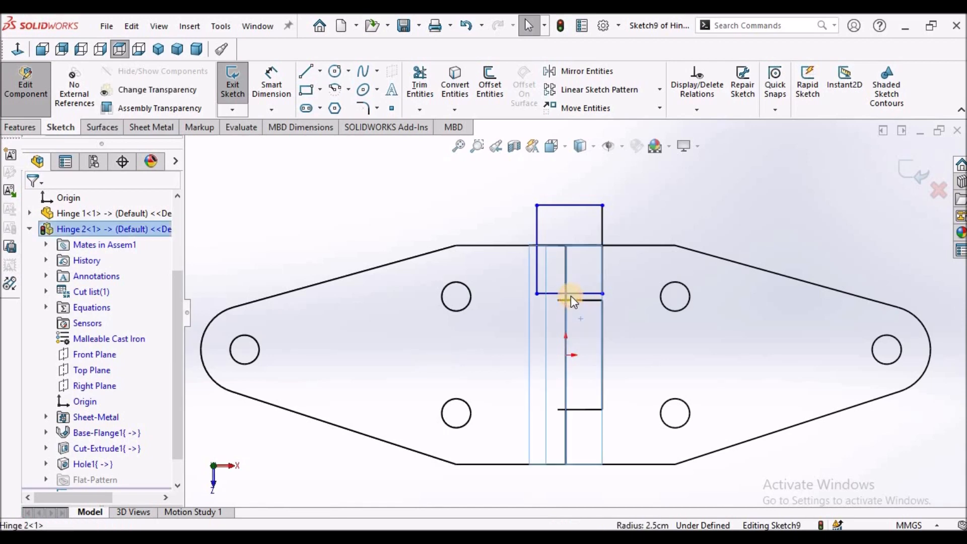
{"action": "left_click", "coordinate": [577, 299]}
{"action": "left_click", "coordinate": [582, 294], "text": "ctrl"}
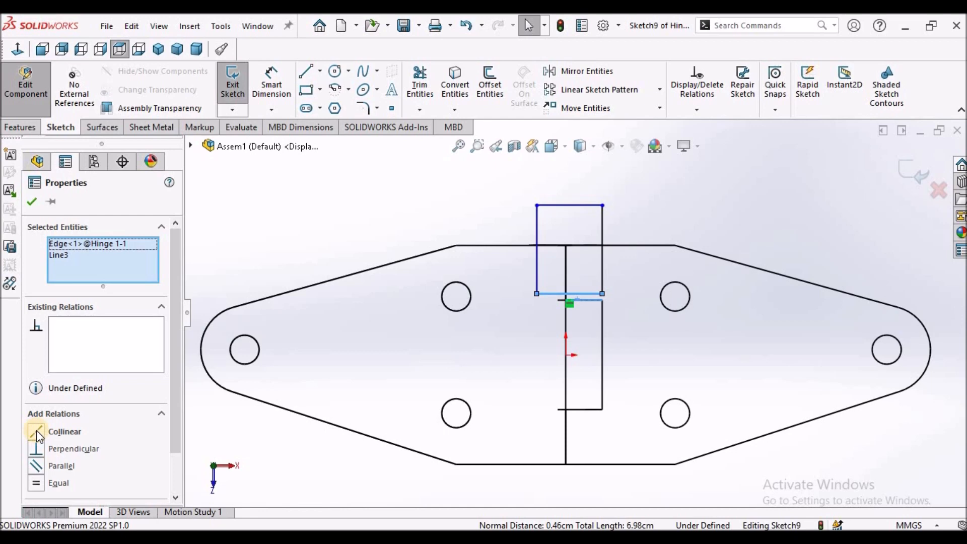
{"action": "left_click", "coordinate": [36, 430]}
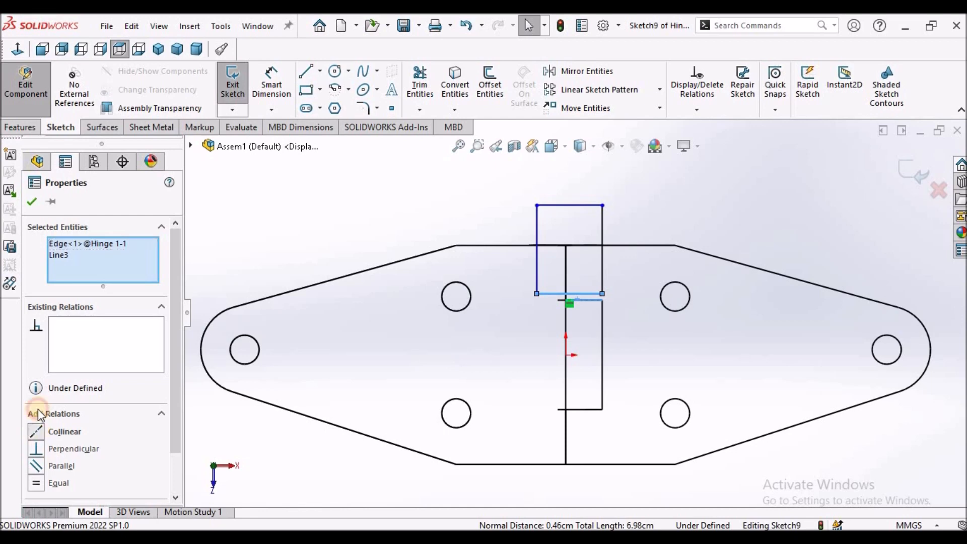
{"action": "left_click", "coordinate": [34, 201]}
Step: Make the rectangle's upper side collinear with the hinge's straight upper edge
{"action": "scroll", "coordinate": [560, 252], "scroll_direction": "down", "scroll_amount": 5}
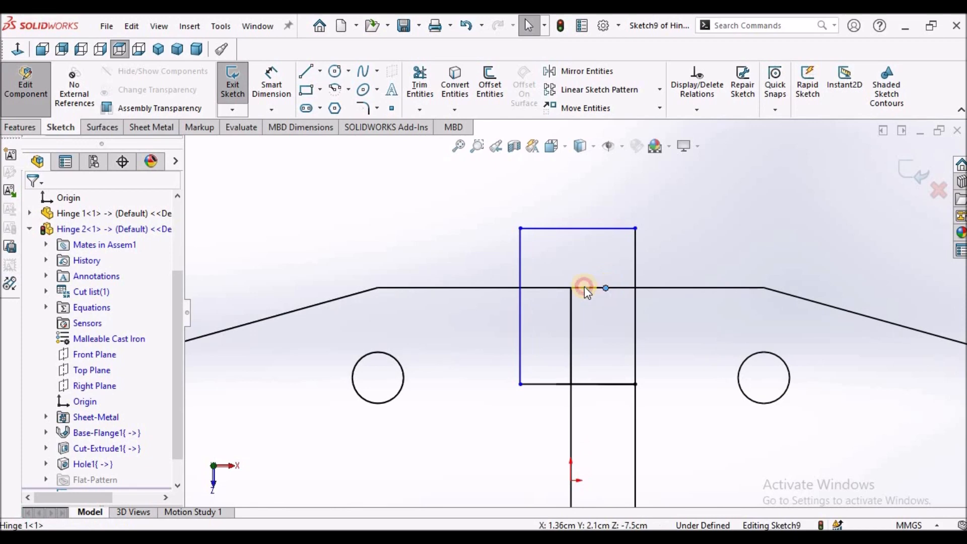
{"action": "left_click", "coordinate": [584, 287]}
{"action": "left_click", "coordinate": [591, 229], "text": "ctrl"}
{"action": "left_click", "coordinate": [35, 430]}
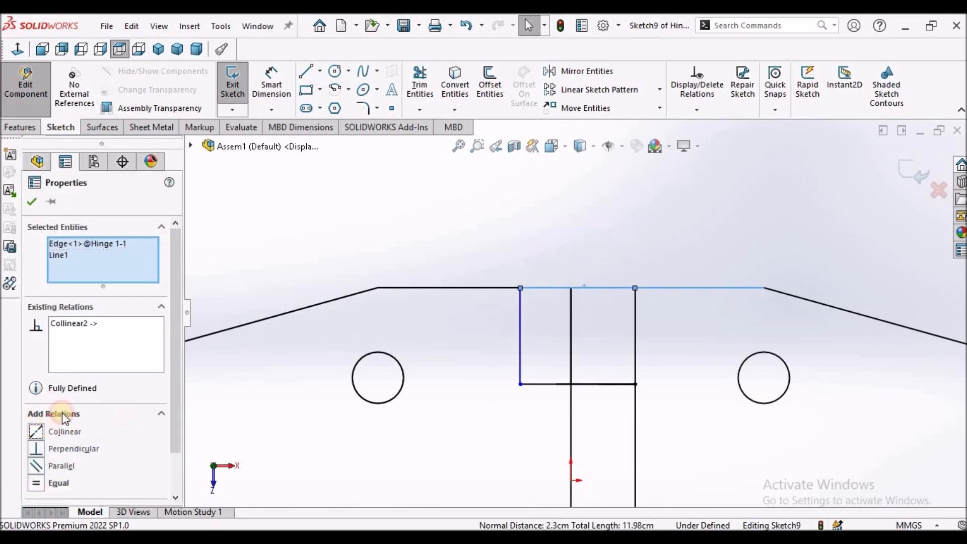
{"action": "left_click", "coordinate": [30, 196]}
Step: Add a driven dimension between the vertical centre edge where the hinges meet and the rectangle's right side
{"action": "scroll", "coordinate": [574, 324], "scroll_direction": "up", "scroll_amount": 2}
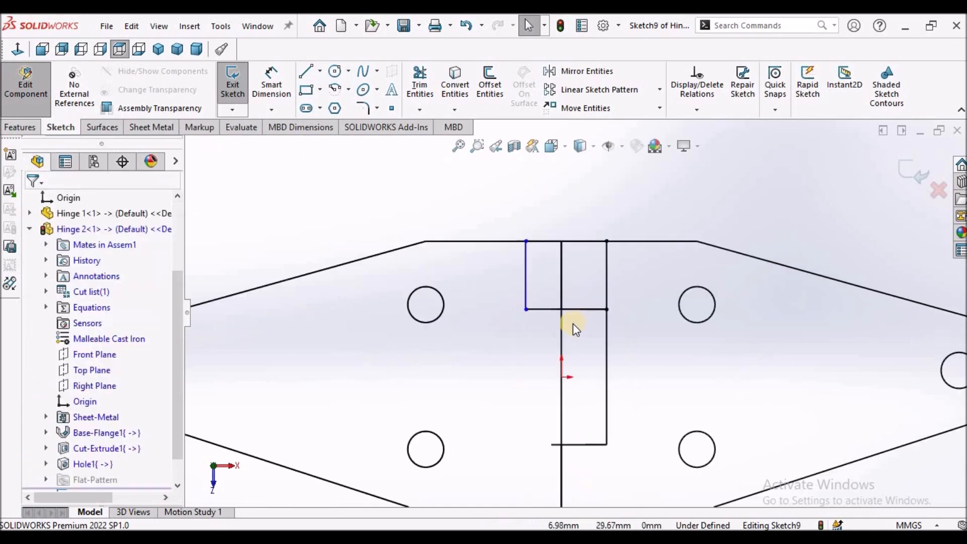
{"action": "scroll", "coordinate": [573, 302], "scroll_direction": "down", "scroll_amount": 2}
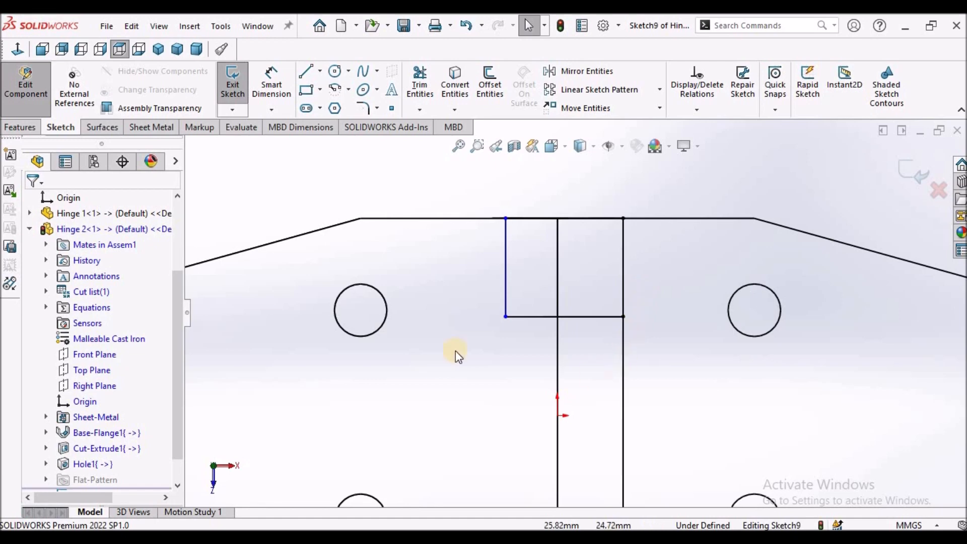
{"action": "left_click", "coordinate": [267, 77]}
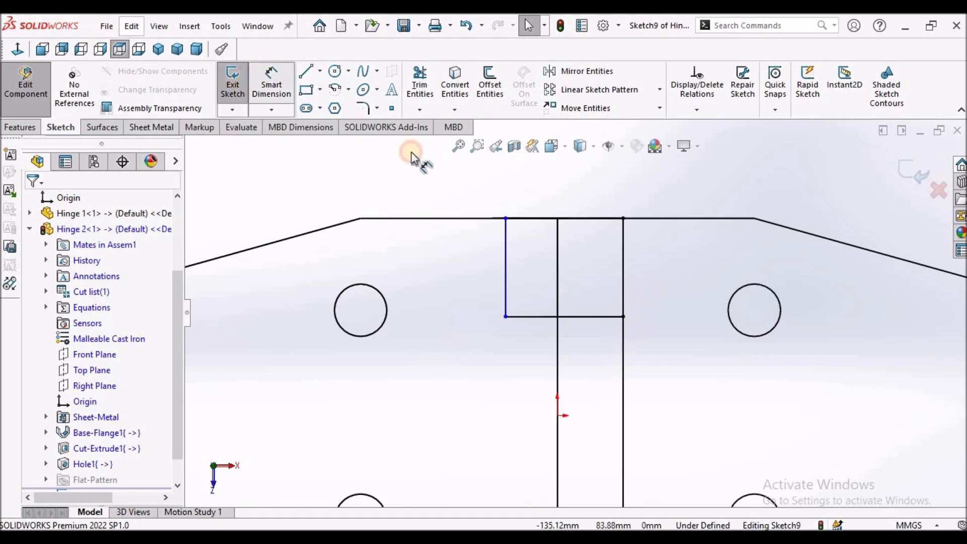
{"action": "left_click", "coordinate": [558, 344]}
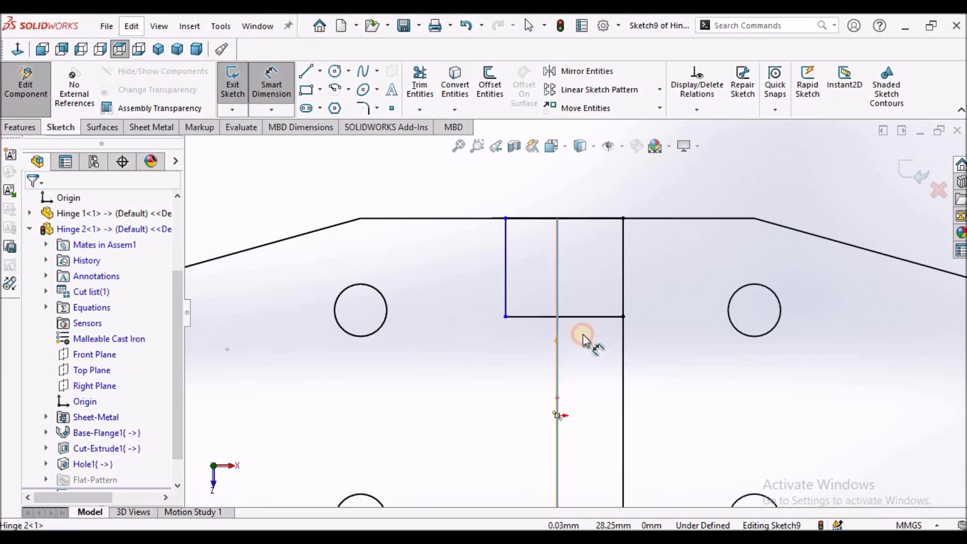
{"action": "left_click", "coordinate": [623, 286]}
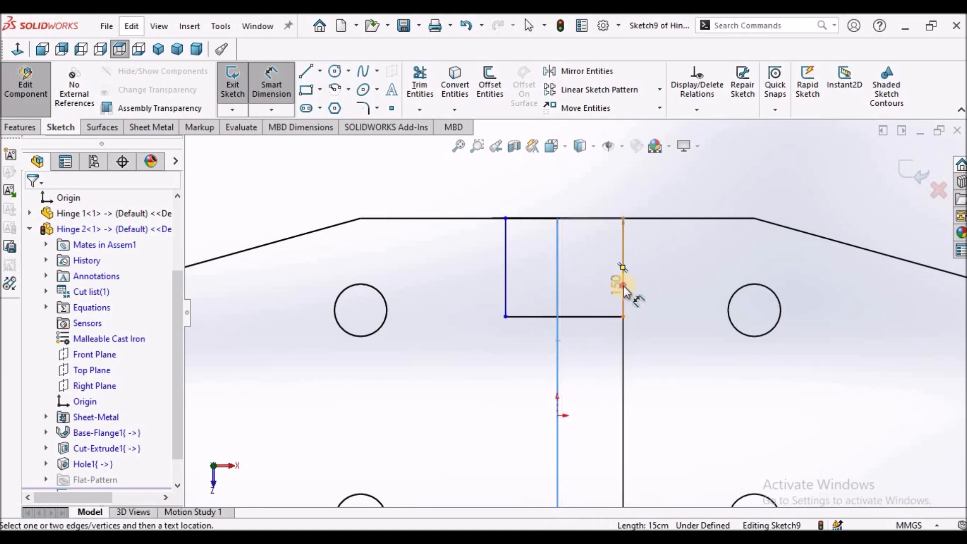
{"action": "left_click", "coordinate": [598, 367]}
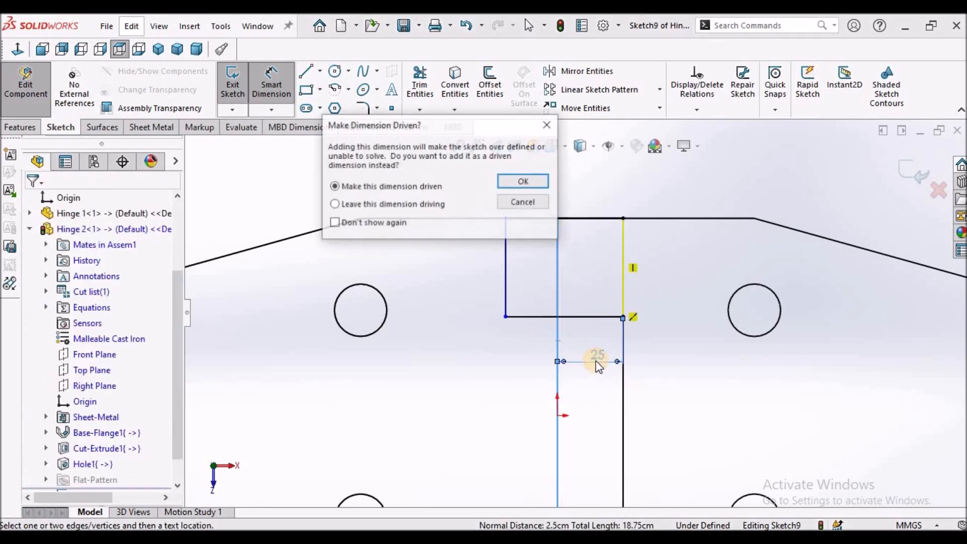
{"action": "left_click", "coordinate": [520, 180]}
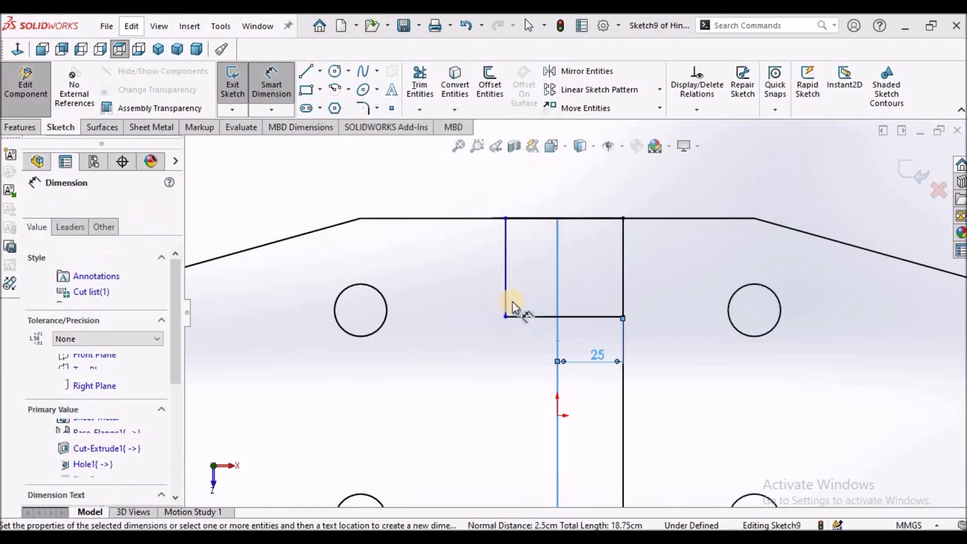
Step: Dimension the rectangle's left side 25 mm from the vertical centre edge and end the Smart Dimension command
{"action": "left_click", "coordinate": [506, 276]}
{"action": "left_click", "coordinate": [557, 280]}
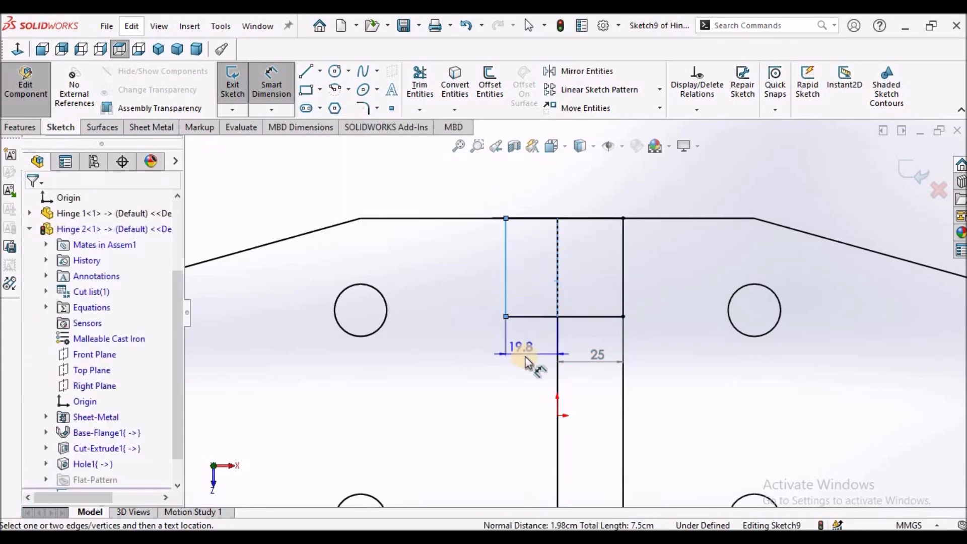
{"action": "left_click", "coordinate": [526, 361]}
{"action": "type", "text": "25"}
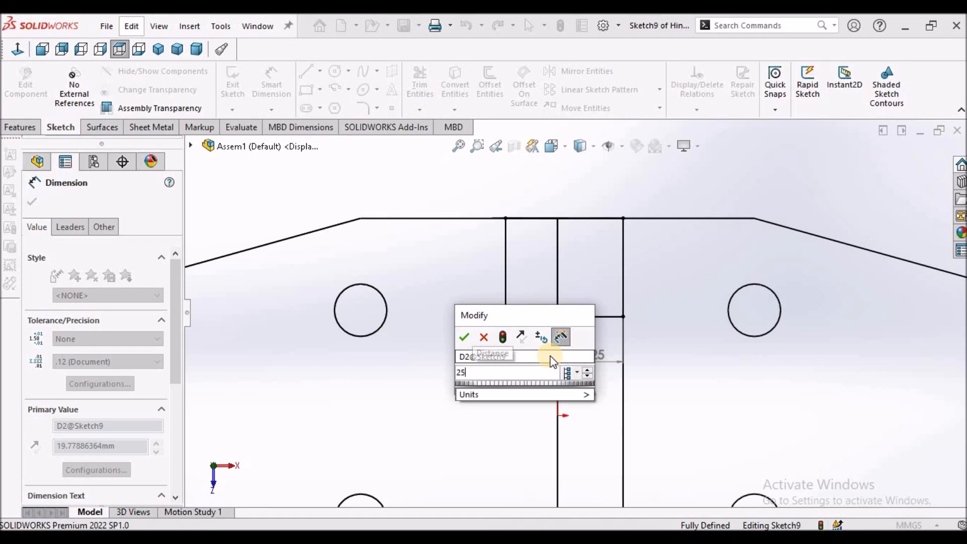
{"action": "key", "text": "Return"}
{"action": "right_click", "coordinate": [356, 182]}
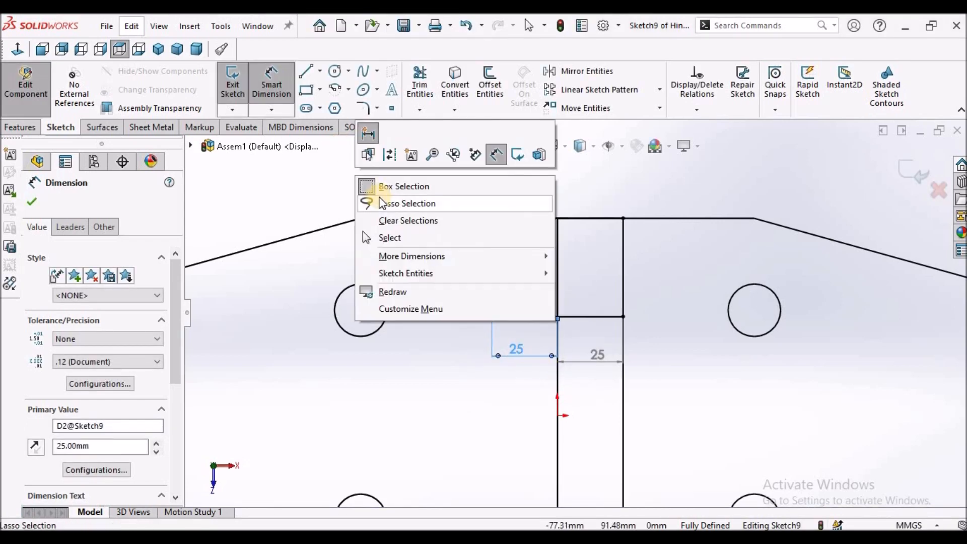
{"action": "left_click", "coordinate": [383, 221]}
Step: Draw a horizontal centerline about 92 mm long from the origin toward the right-hand leaf
{"action": "scroll", "coordinate": [700, 334], "scroll_direction": "up", "scroll_amount": 3}
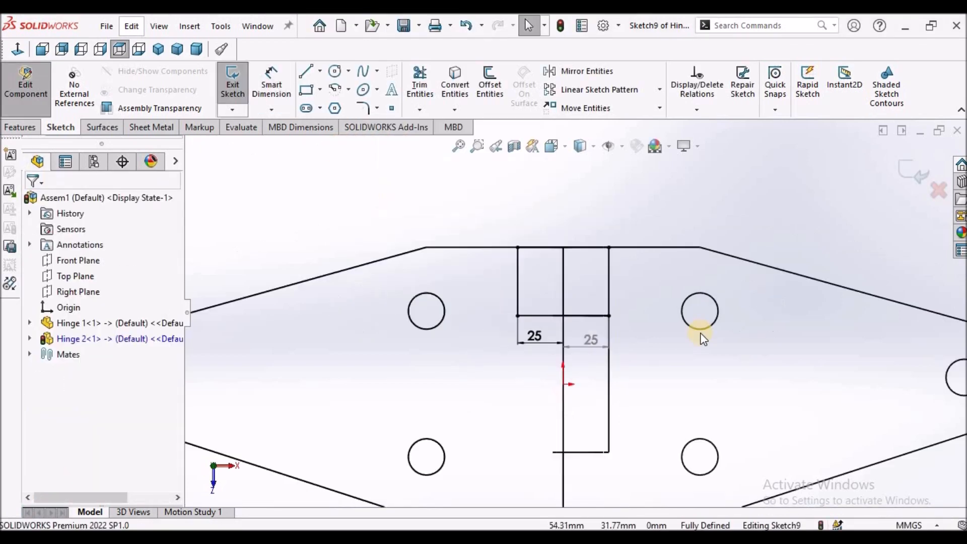
{"action": "scroll", "coordinate": [612, 325], "scroll_direction": "down", "scroll_amount": 1}
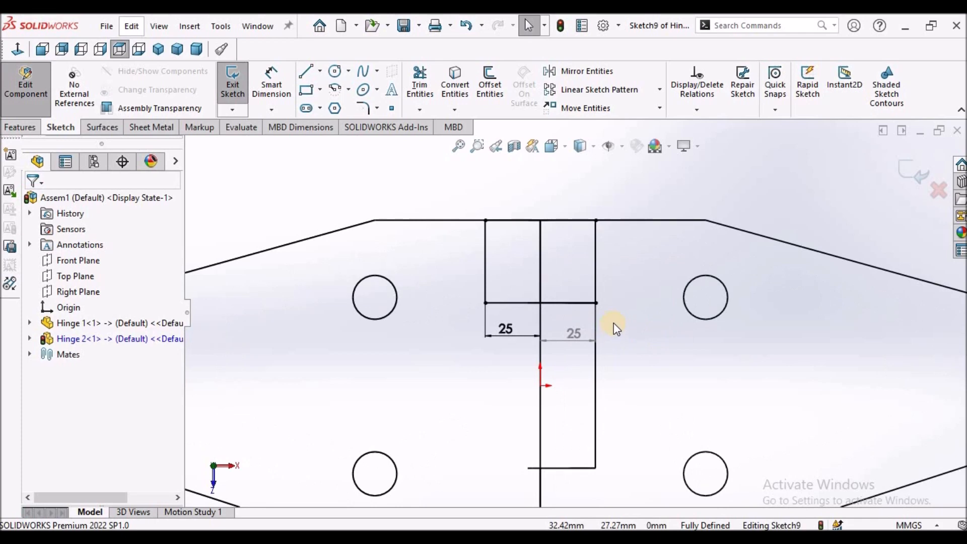
{"action": "scroll", "coordinate": [540, 209], "scroll_direction": "up", "scroll_amount": 1}
{"action": "left_click", "coordinate": [320, 73]}
{"action": "left_click", "coordinate": [333, 107]}
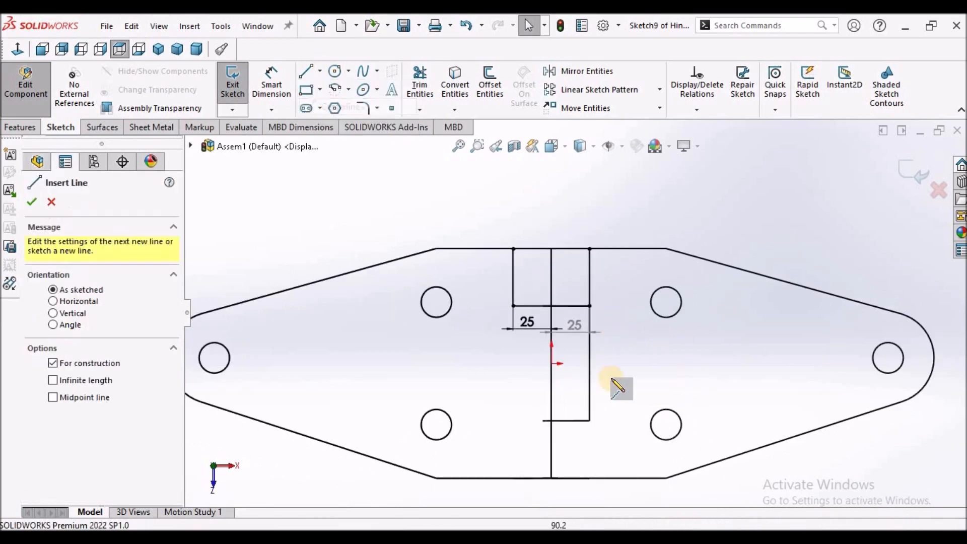
{"action": "left_click", "coordinate": [551, 363]}
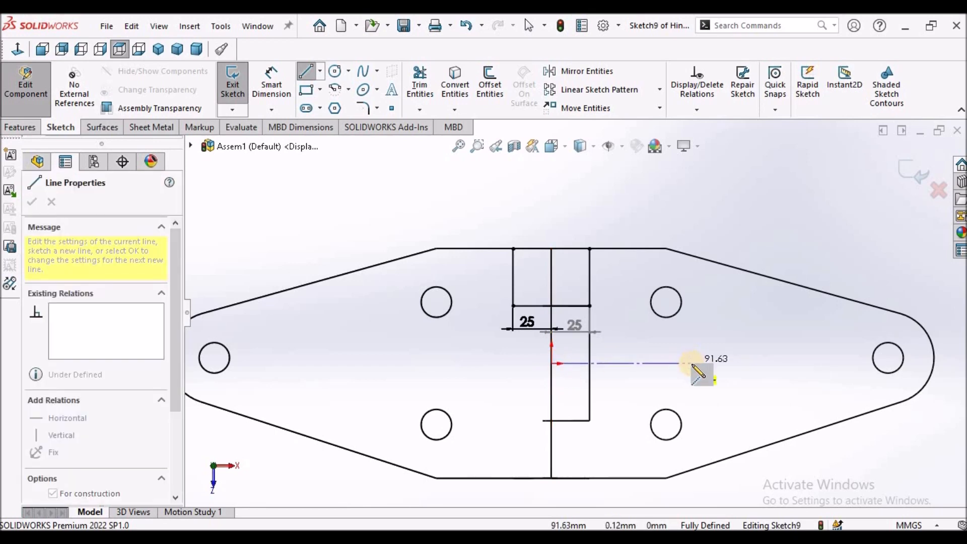
{"action": "left_click", "coordinate": [692, 363]}
{"action": "right_click", "coordinate": [680, 215]}
{"action": "left_click", "coordinate": [702, 217]}
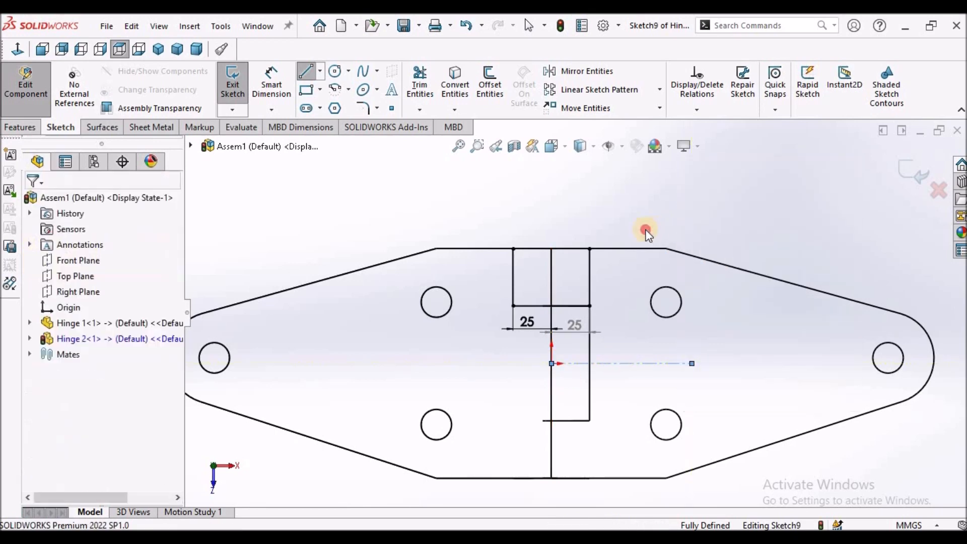
Step: Mirror the rectangle's four lines about the horizontal centerline to copy it onto the barrel's lower end
{"action": "scroll", "coordinate": [579, 313], "scroll_direction": "up", "scroll_amount": 3}
{"action": "scroll", "coordinate": [583, 377], "scroll_direction": "down", "scroll_amount": 1}
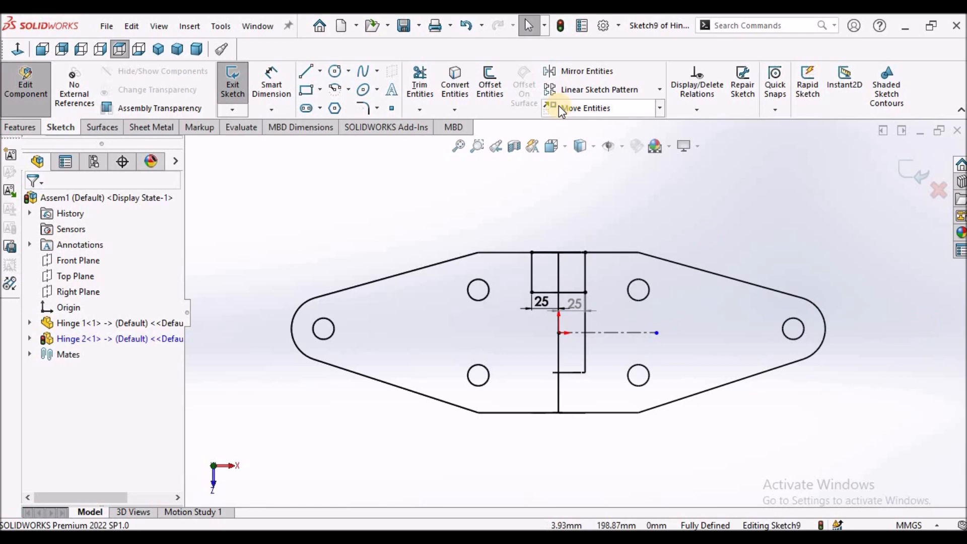
{"action": "left_click", "coordinate": [574, 71]}
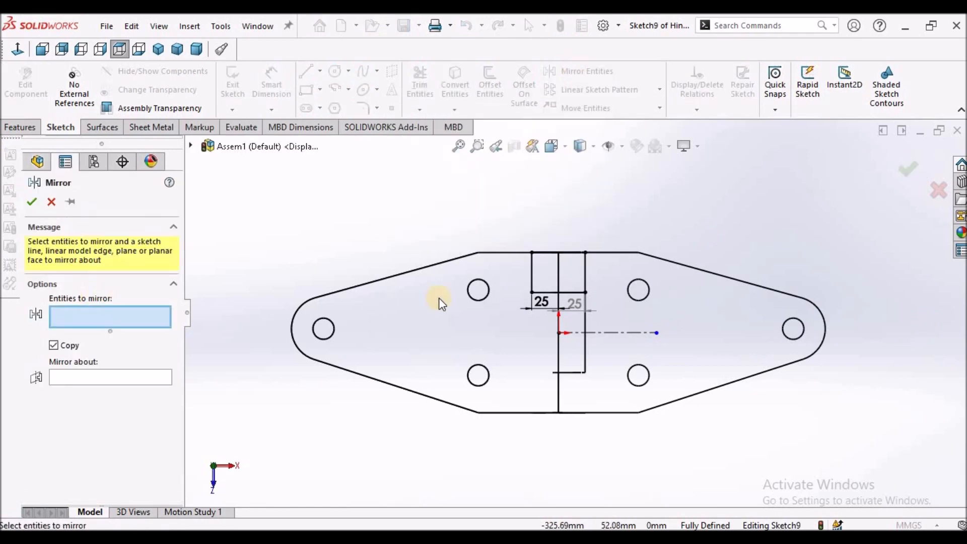
{"action": "left_click_drag", "start_coordinate": [475, 211], "coordinate": [596, 309]}
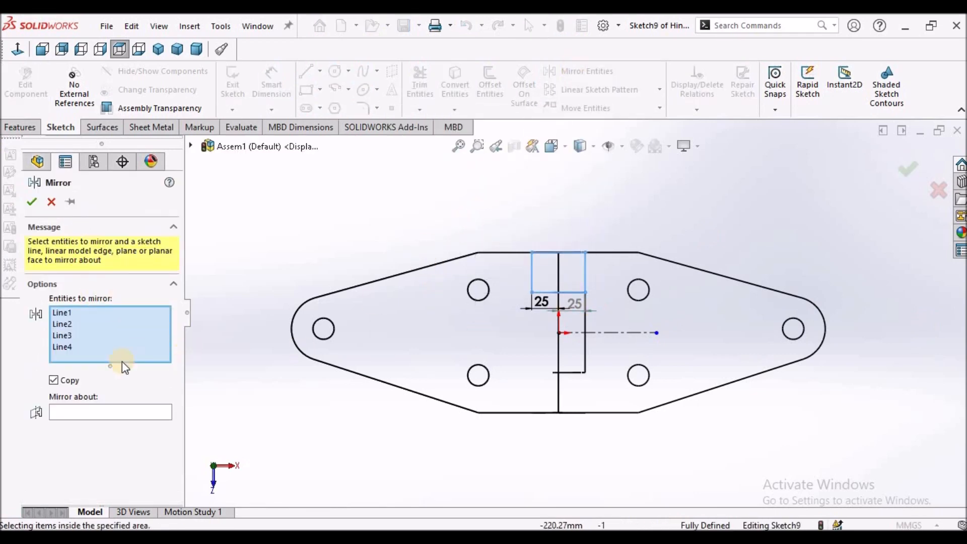
{"action": "left_click", "coordinate": [98, 413]}
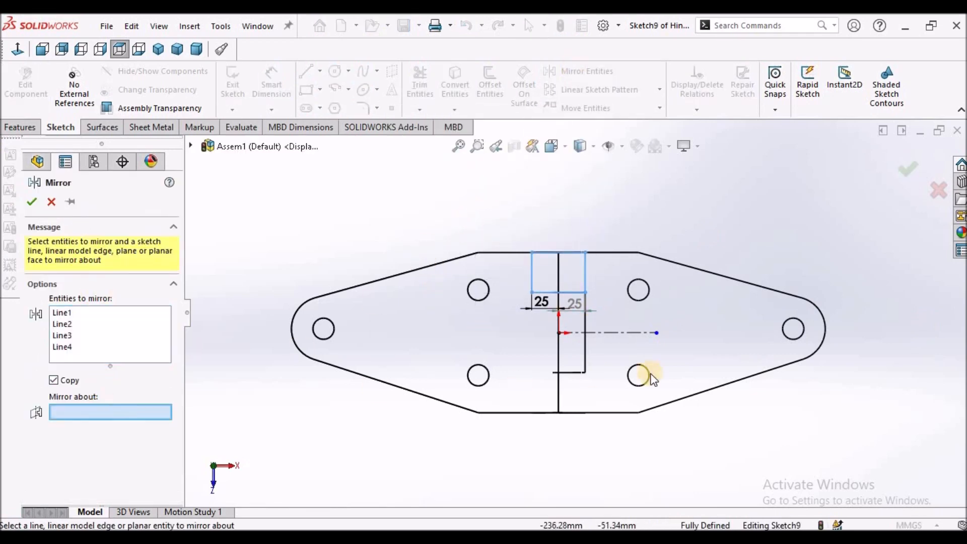
{"action": "left_click", "coordinate": [636, 334]}
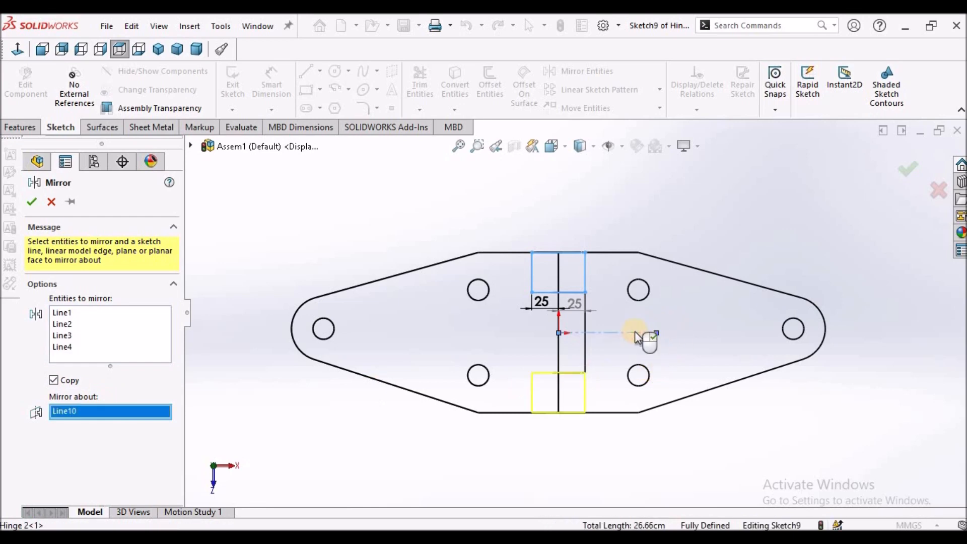
{"action": "right_click", "coordinate": [233, 213]}
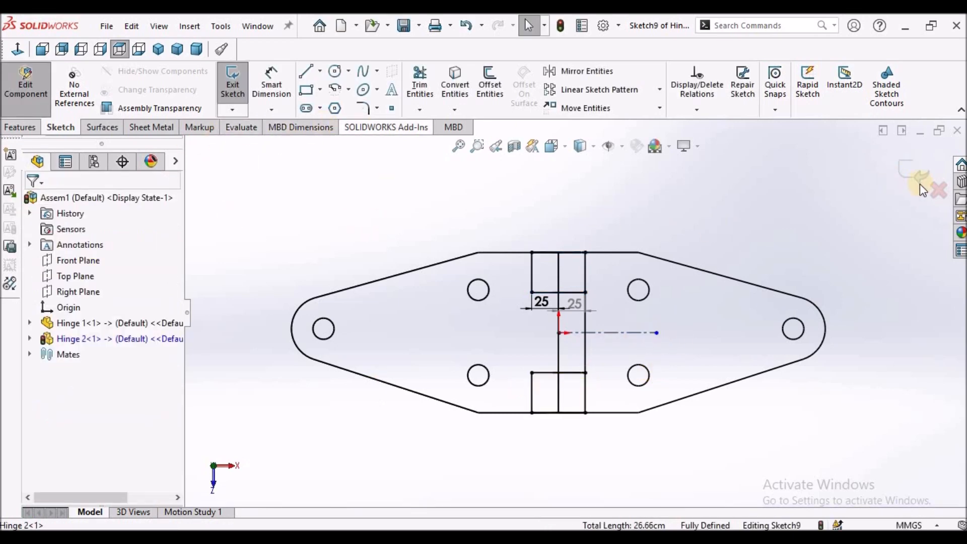
Step: Cut-extrude the two rectangles Through All in Hinge 2's barrel with Normal cut
{"action": "left_click", "coordinate": [907, 171]}
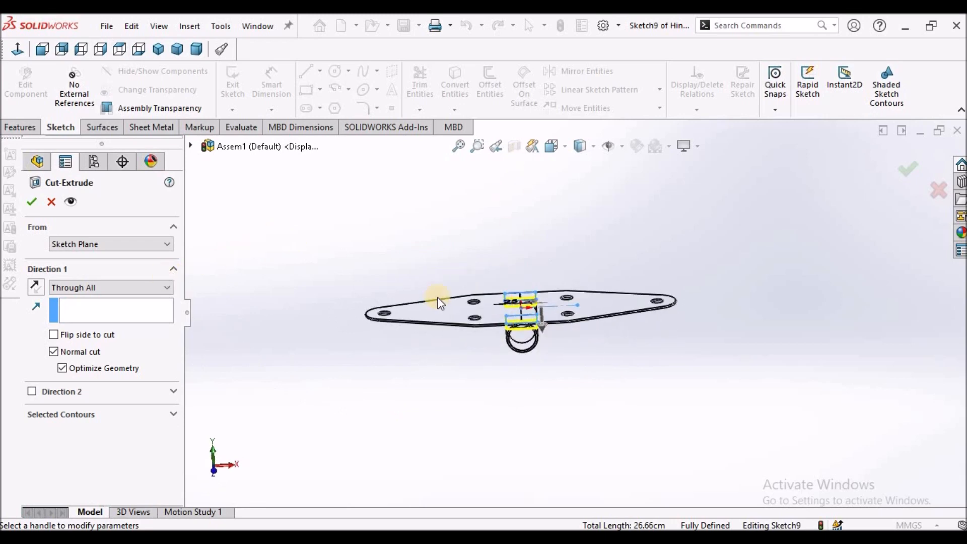
{"action": "left_click", "coordinate": [33, 202]}
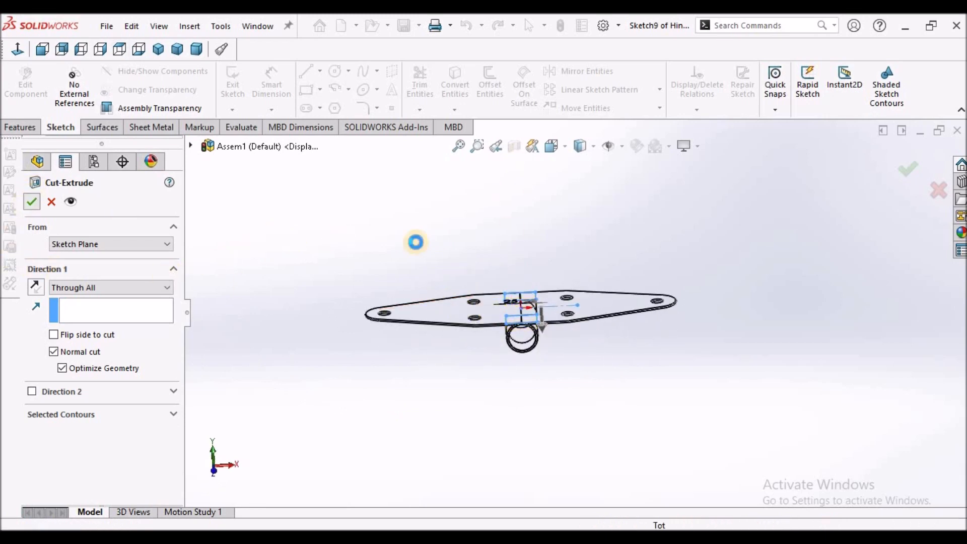
Step: Set the display style to Shaded With Edges and finish editing Hinge 2, returning to the assembly
{"action": "left_click", "coordinate": [582, 146]}
{"action": "left_click", "coordinate": [583, 194]}
{"action": "middle_click_drag", "start_coordinate": [557, 278], "coordinate": [504, 413]}
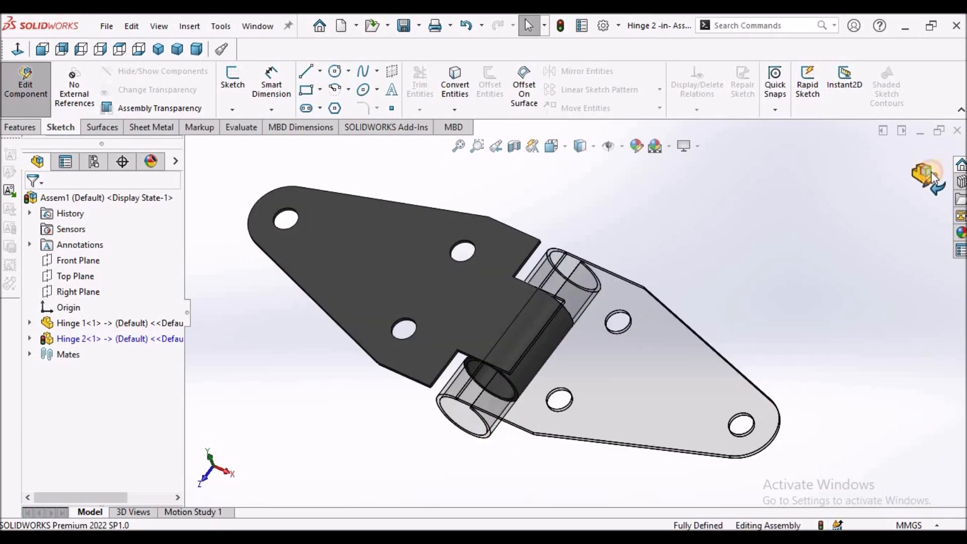
{"action": "left_click", "coordinate": [930, 179]}
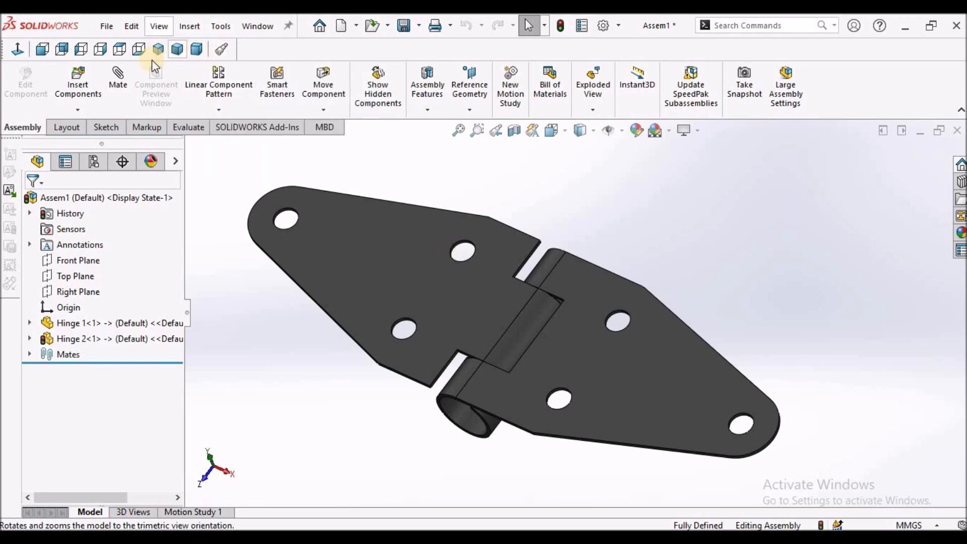
Step: Examine the fit between the barrel cuts of the two hinges up close, from above and from the front
{"action": "left_click", "coordinate": [118, 49]}
{"action": "scroll", "coordinate": [596, 304], "scroll_direction": "down", "scroll_amount": 5}
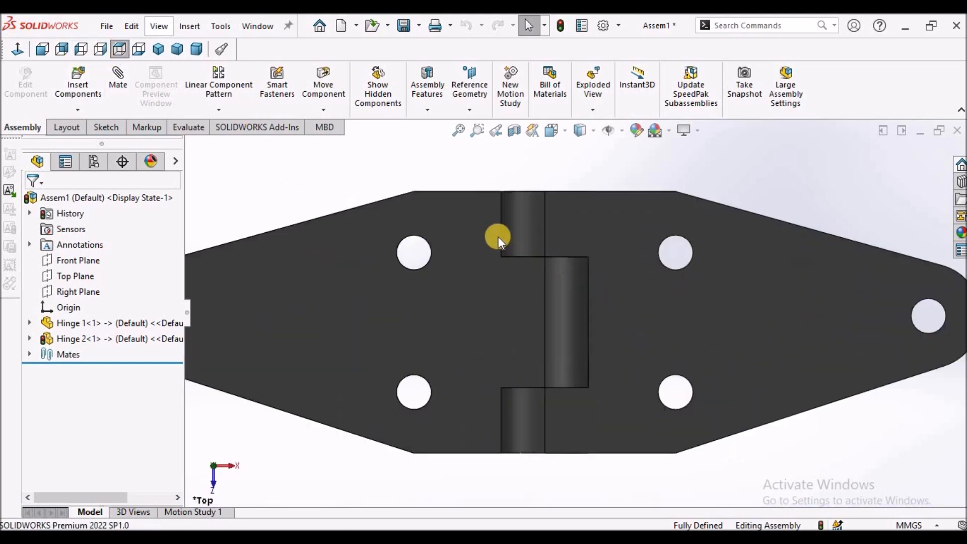
{"action": "scroll", "coordinate": [559, 258], "scroll_direction": "down", "scroll_amount": 4}
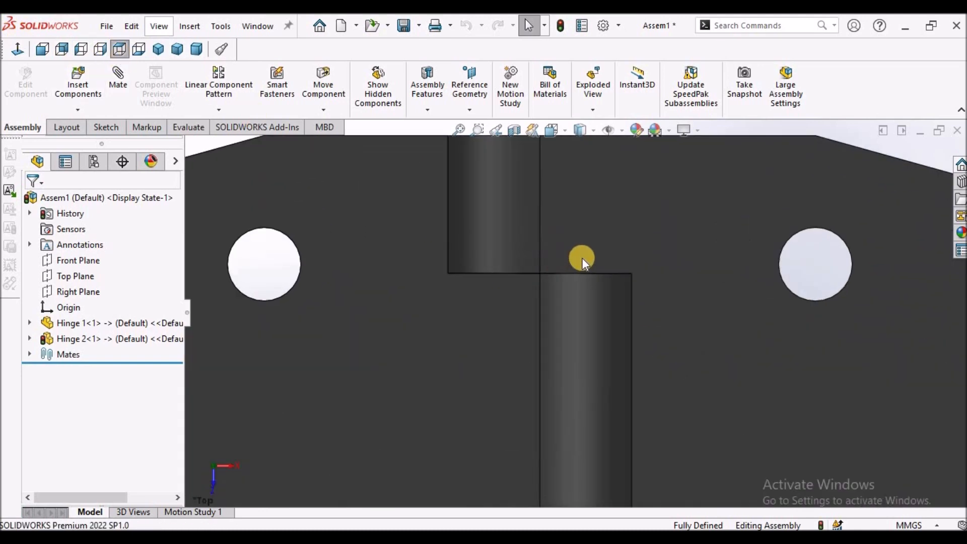
{"action": "scroll", "coordinate": [582, 259], "scroll_direction": "up", "scroll_amount": 2}
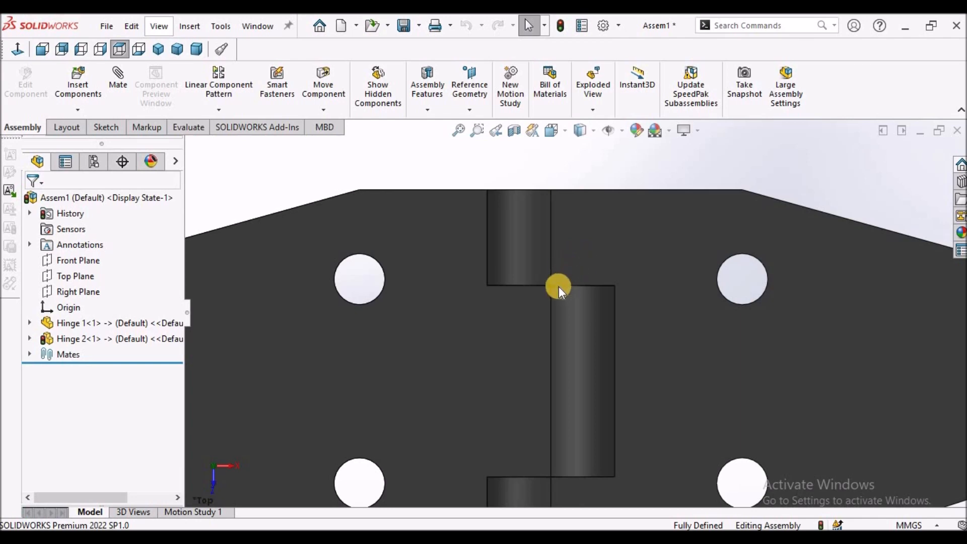
{"action": "scroll", "coordinate": [578, 290], "scroll_direction": "up", "scroll_amount": 2}
{"action": "middle_click_drag", "start_coordinate": [606, 294], "coordinate": [566, 295]}
{"action": "scroll", "coordinate": [566, 295], "scroll_direction": "down", "scroll_amount": 2}
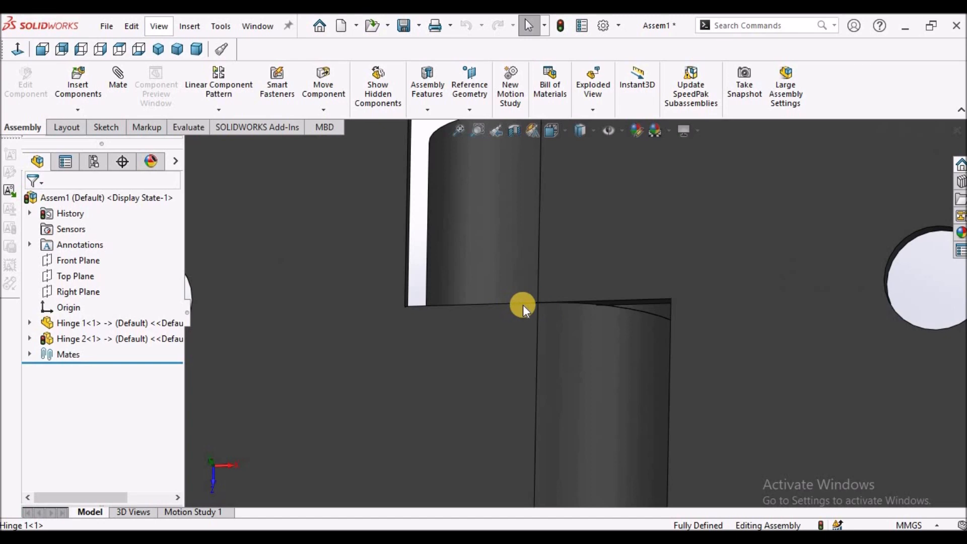
{"action": "middle_click_drag", "start_coordinate": [513, 303], "coordinate": [551, 333]}
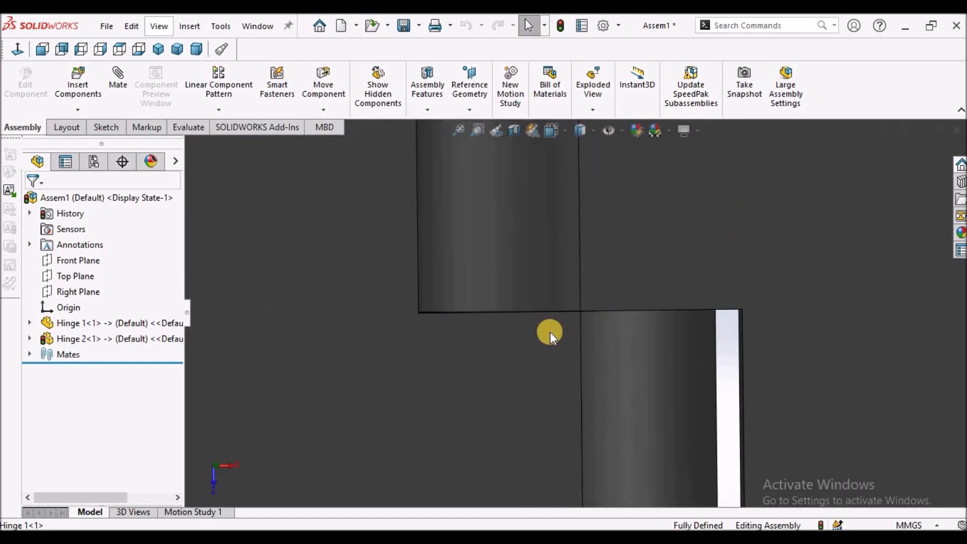
{"action": "middle_click_drag", "start_coordinate": [539, 287], "coordinate": [528, 316]}
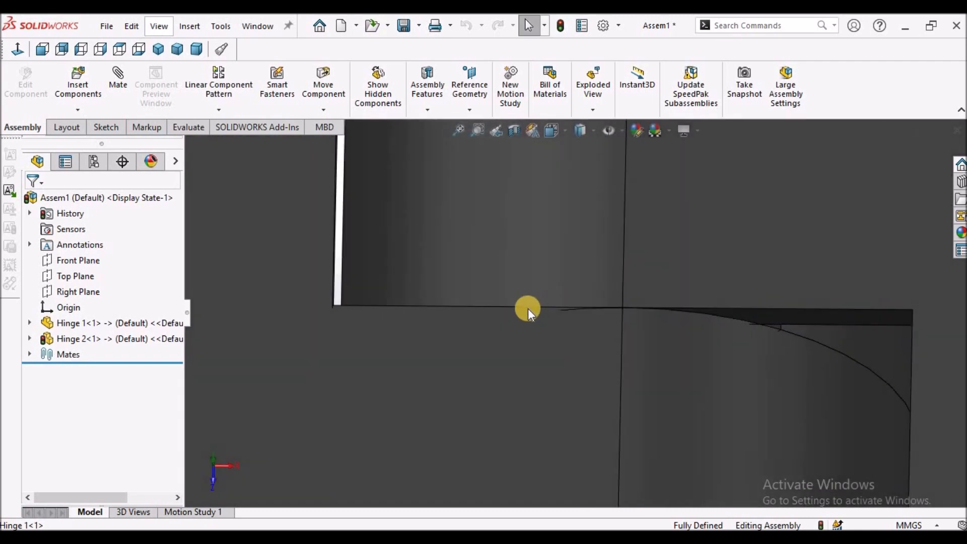
{"action": "scroll", "coordinate": [594, 301], "scroll_direction": "up", "scroll_amount": 2}
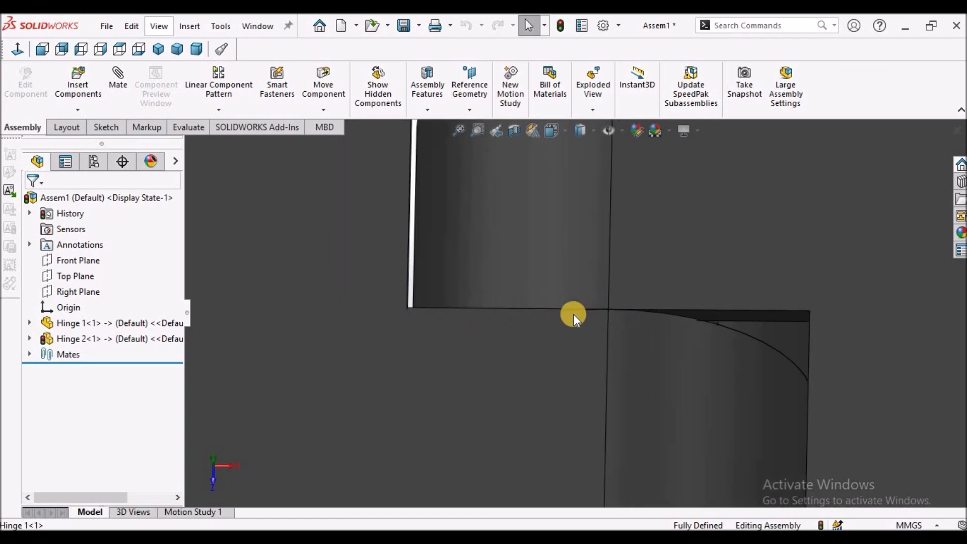
{"action": "scroll", "coordinate": [559, 318], "scroll_direction": "up", "scroll_amount": 3}
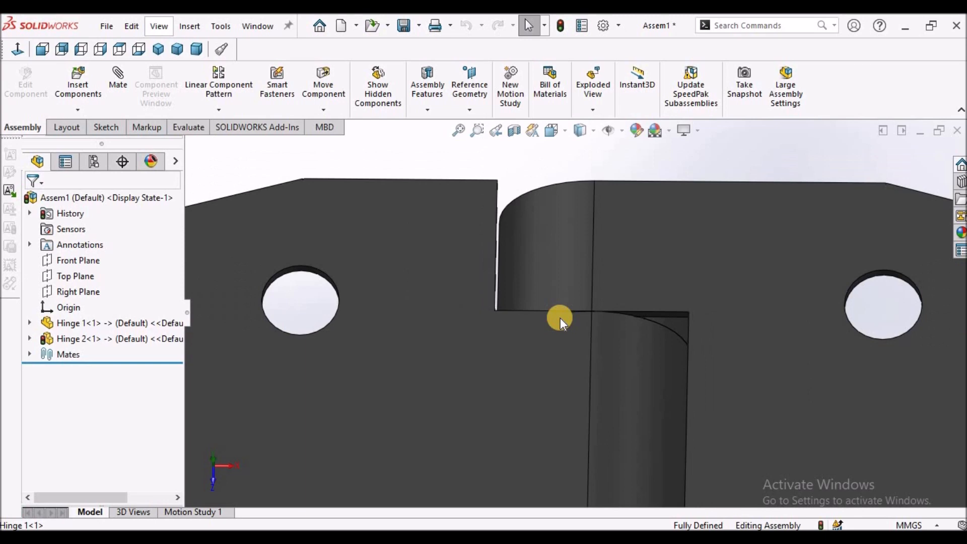
{"action": "scroll", "coordinate": [559, 318], "scroll_direction": "up", "scroll_amount": 3}
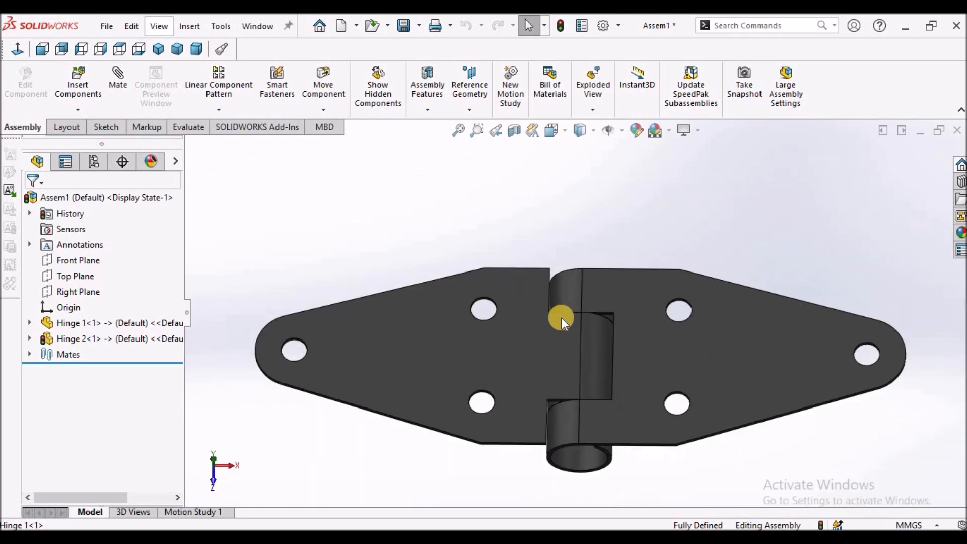
{"action": "scroll", "coordinate": [576, 343], "scroll_direction": "down", "scroll_amount": 1}
{"action": "scroll", "coordinate": [576, 342], "scroll_direction": "down", "scroll_amount": 5}
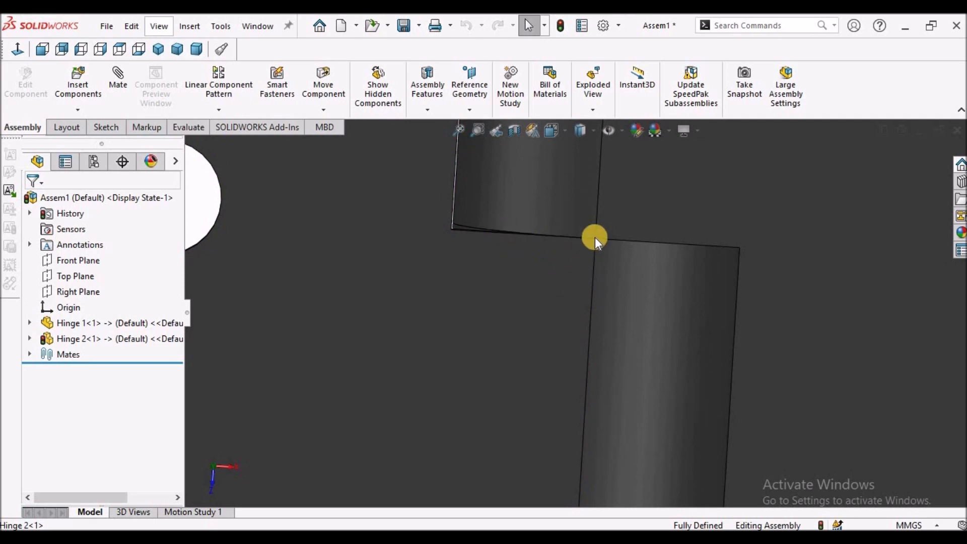
{"action": "left_click", "coordinate": [43, 49]}
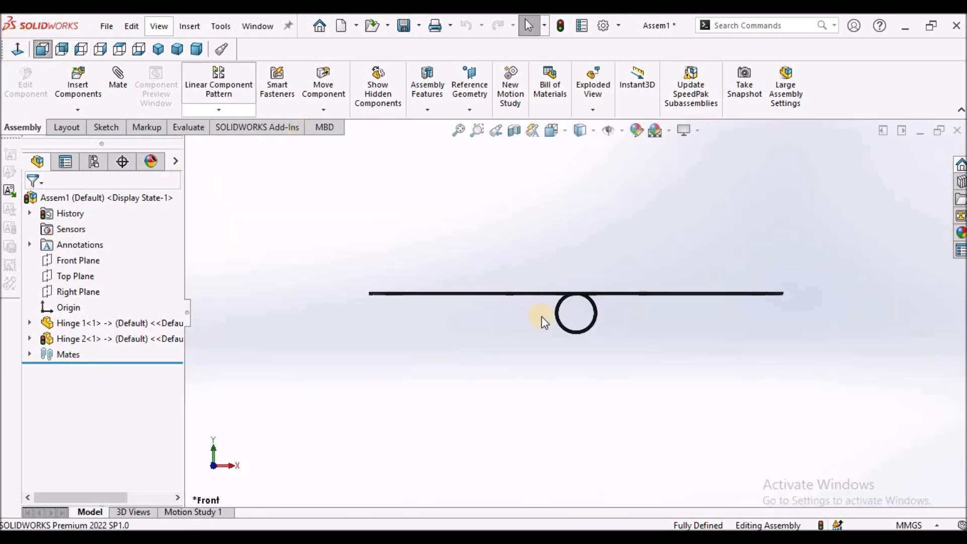
{"action": "left_click", "coordinate": [120, 49]}
{"action": "scroll", "coordinate": [579, 287], "scroll_direction": "down", "scroll_amount": 5}
{"action": "scroll", "coordinate": [579, 287], "scroll_direction": "down", "scroll_amount": 5}
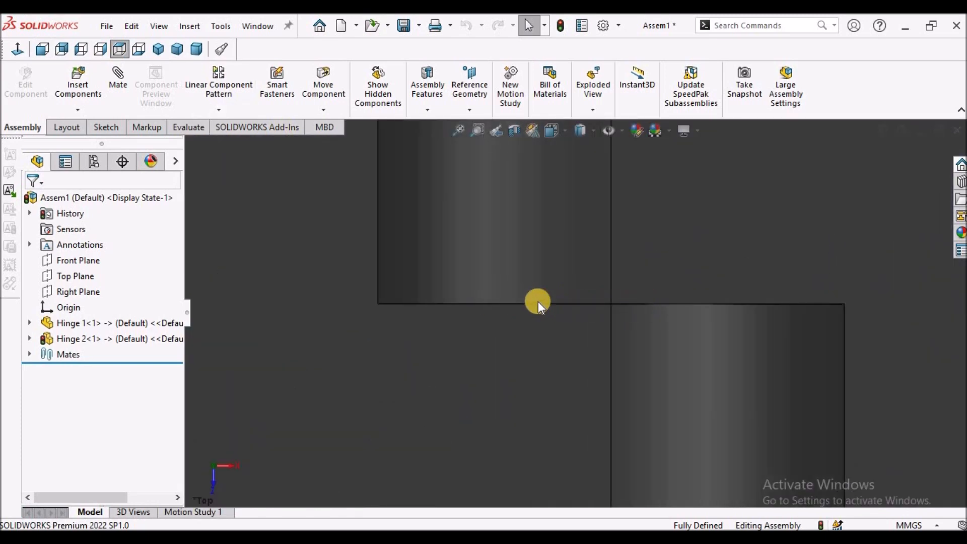
{"action": "key", "text": "f"}
Step: Show the hinge assembly at an angle and rebuild it
{"action": "left_click", "coordinate": [196, 49]}
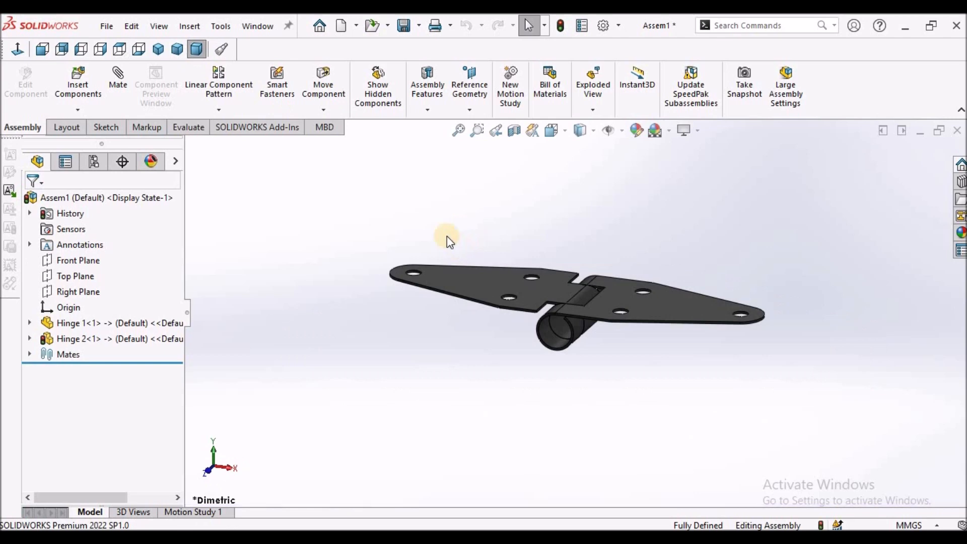
{"action": "middle_click_drag", "start_coordinate": [627, 283], "coordinate": [613, 324]}
{"action": "left_click", "coordinate": [528, 26]}
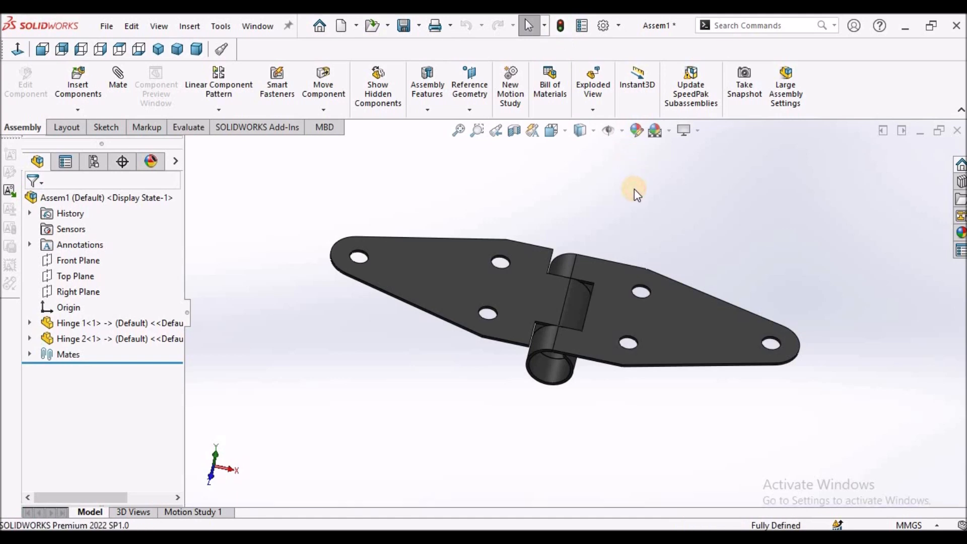
Step: In the Hinge Pin part, sketch a circle of about 14 mm radius on the Front Plane, centred on the origin
{"action": "left_click", "coordinate": [261, 21]}
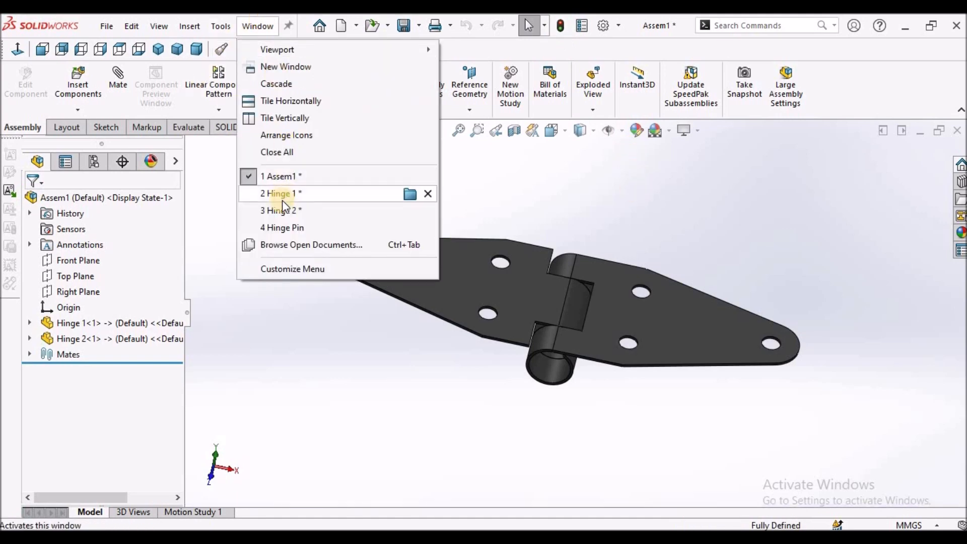
{"action": "left_click", "coordinate": [291, 227]}
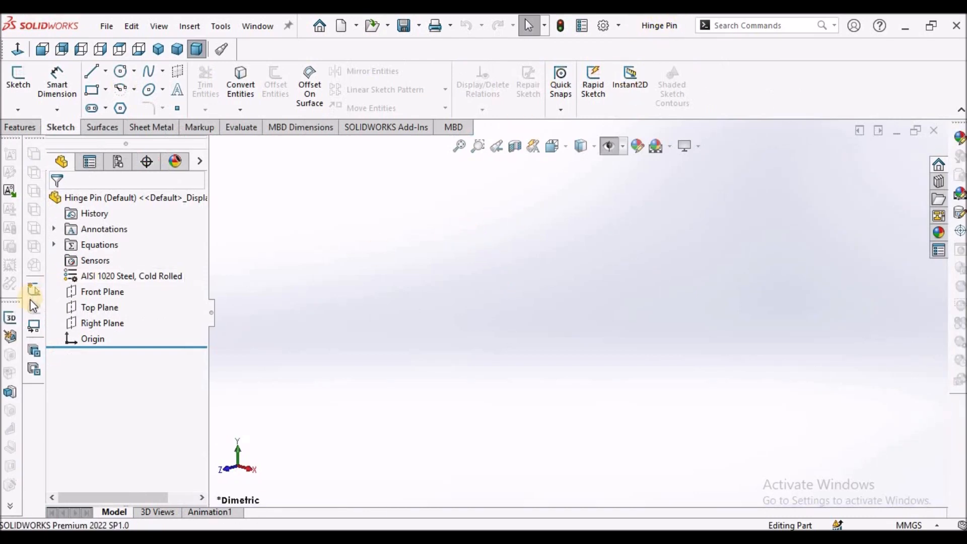
{"action": "left_click", "coordinate": [95, 289]}
{"action": "left_click", "coordinate": [17, 78]}
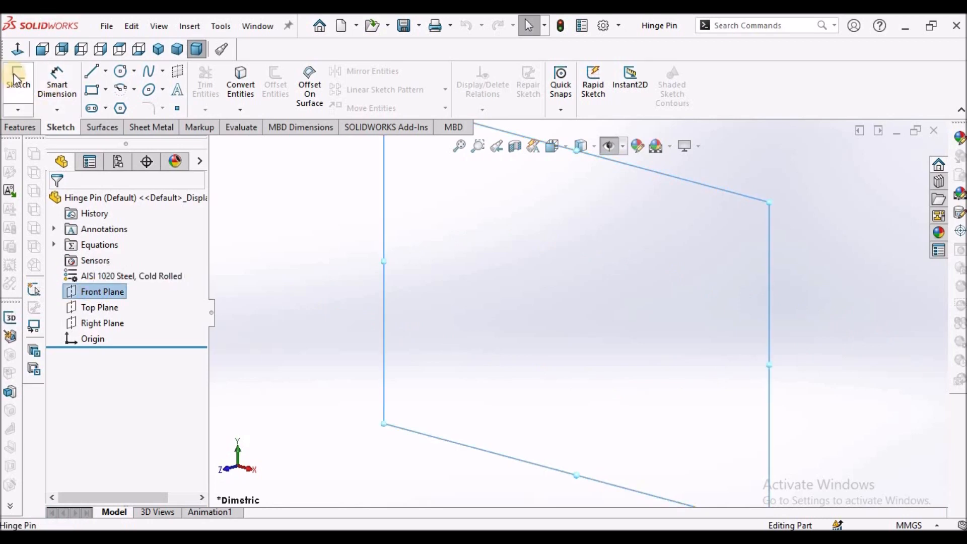
{"action": "left_click", "coordinate": [120, 71]}
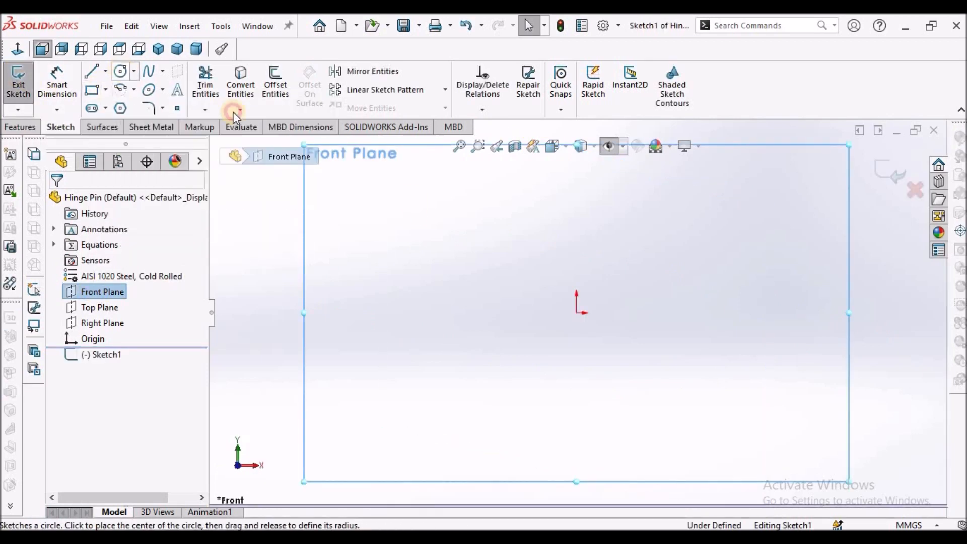
{"action": "left_click", "coordinate": [576, 313]}
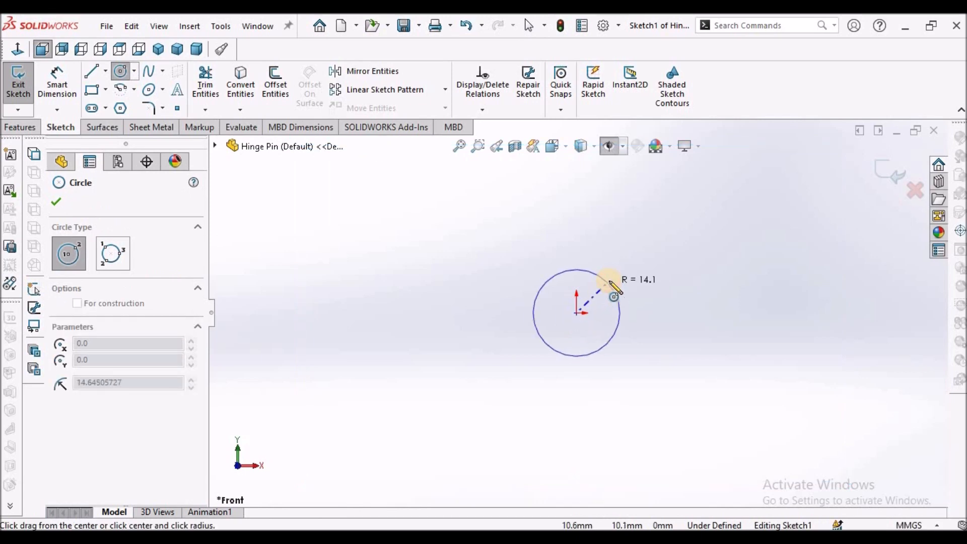
{"action": "right_click", "coordinate": [393, 252]}
{"action": "left_click", "coordinate": [388, 239]}
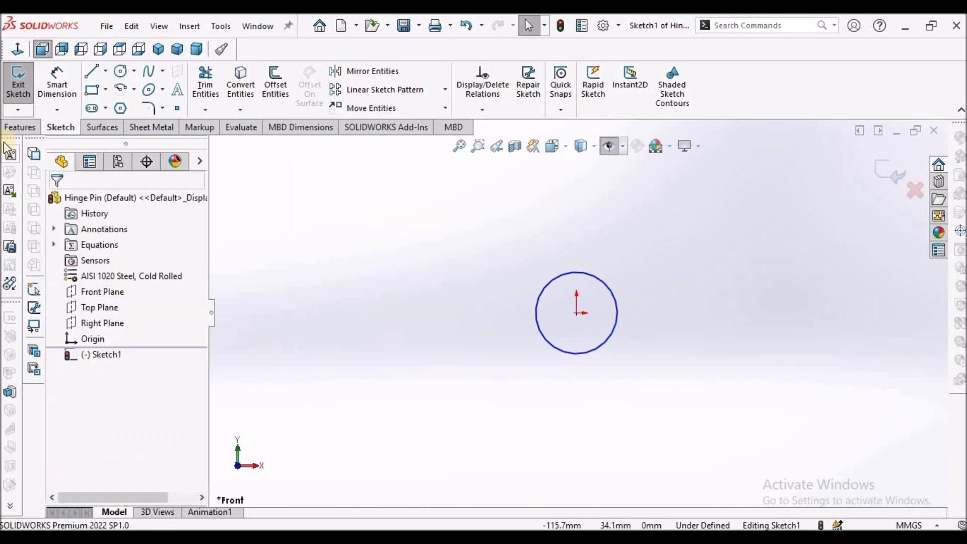
Step: Extrude the circle as a Blind boss with its depth linked to thickness and save the Hinge Pin part
{"action": "left_click", "coordinate": [15, 129]}
{"action": "left_click", "coordinate": [24, 81]}
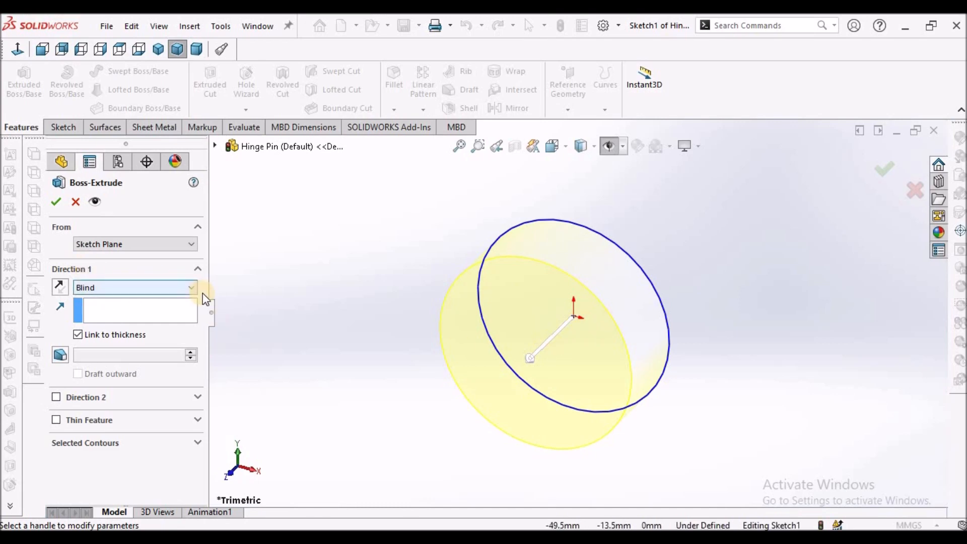
{"action": "left_click", "coordinate": [63, 206]}
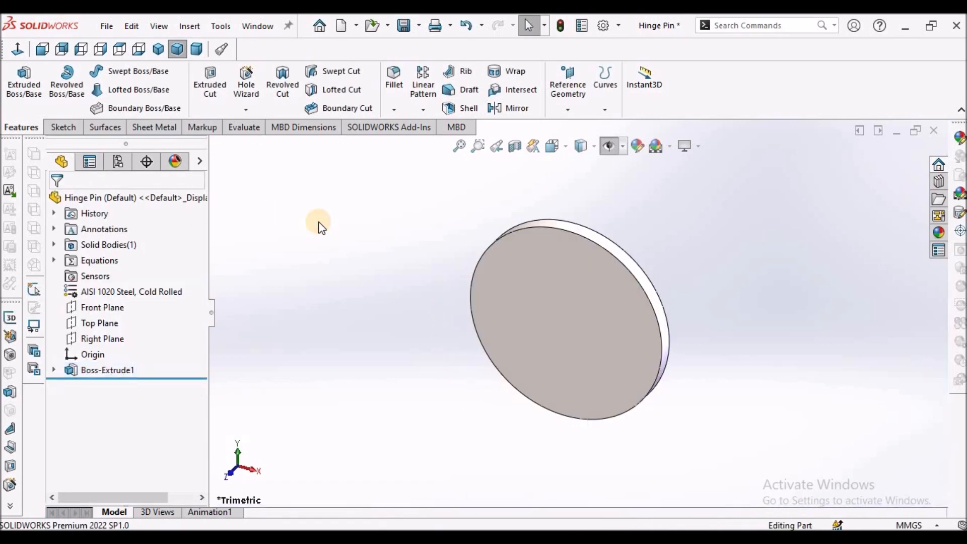
{"action": "left_click", "coordinate": [403, 26]}
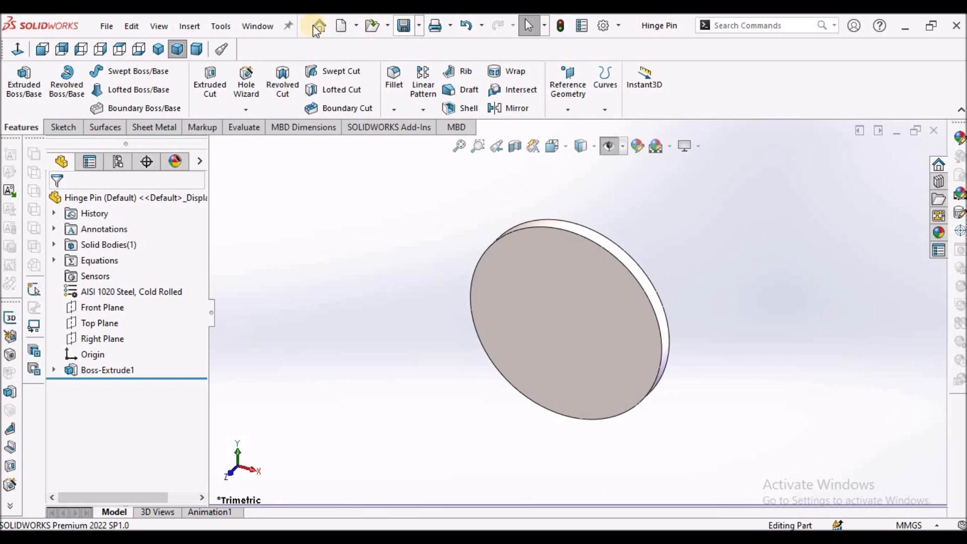
Step: Return to the Assem1 assembly and insert the Hinge Pin beside the left-hand leaf
{"action": "left_click", "coordinate": [257, 26]}
{"action": "left_click", "coordinate": [290, 177]}
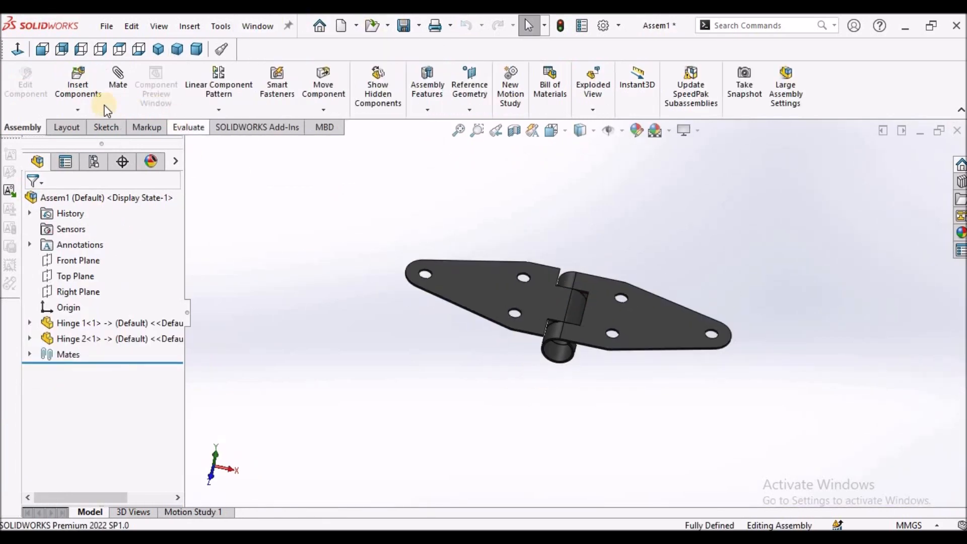
{"action": "left_click", "coordinate": [78, 80]}
{"action": "left_click", "coordinate": [71, 387]}
{"action": "left_click", "coordinate": [360, 290]}
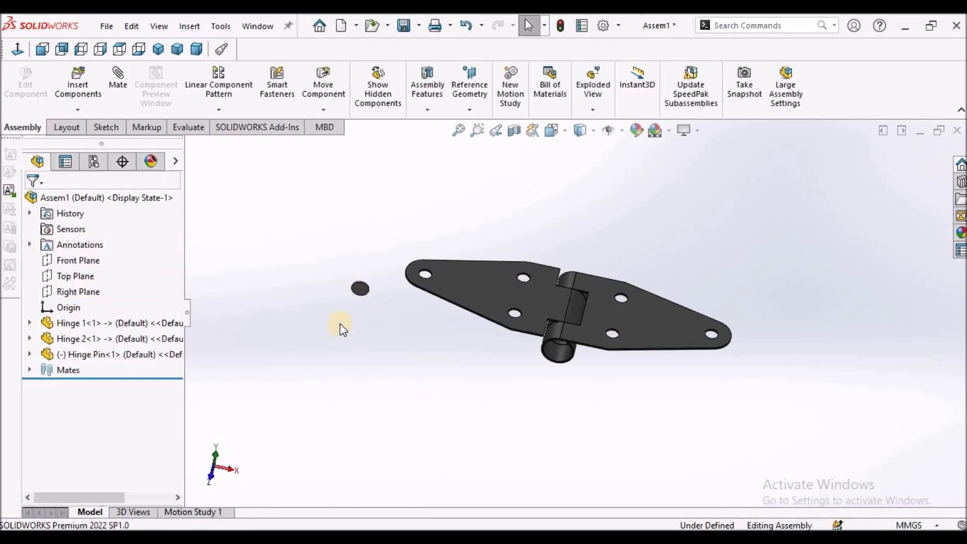
Step: Mate the Hinge Pin's Front Plane coincident with the assembly's Front Plane
{"action": "scroll", "coordinate": [336, 305], "scroll_direction": "down", "scroll_amount": 3}
{"action": "scroll", "coordinate": [328, 313], "scroll_direction": "up", "scroll_amount": 1}
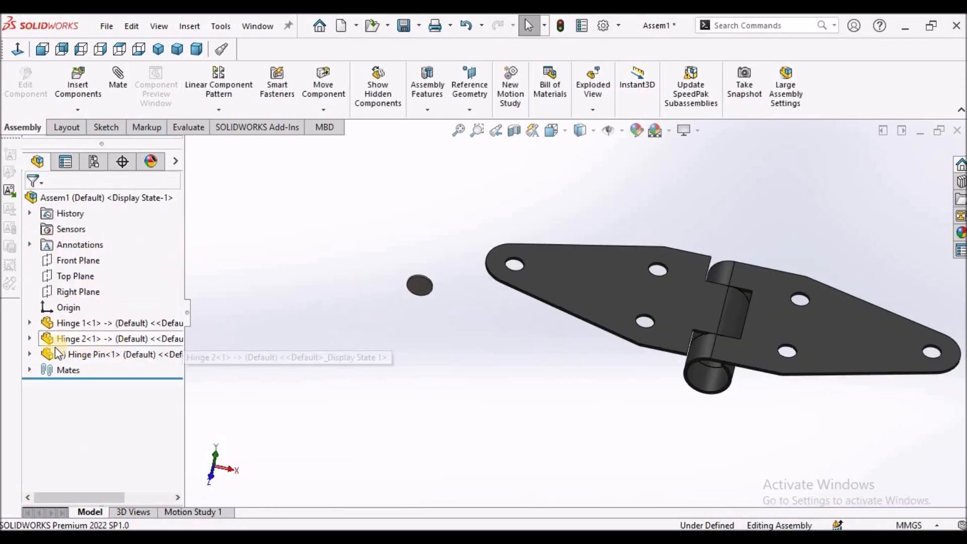
{"action": "left_click", "coordinate": [31, 353]}
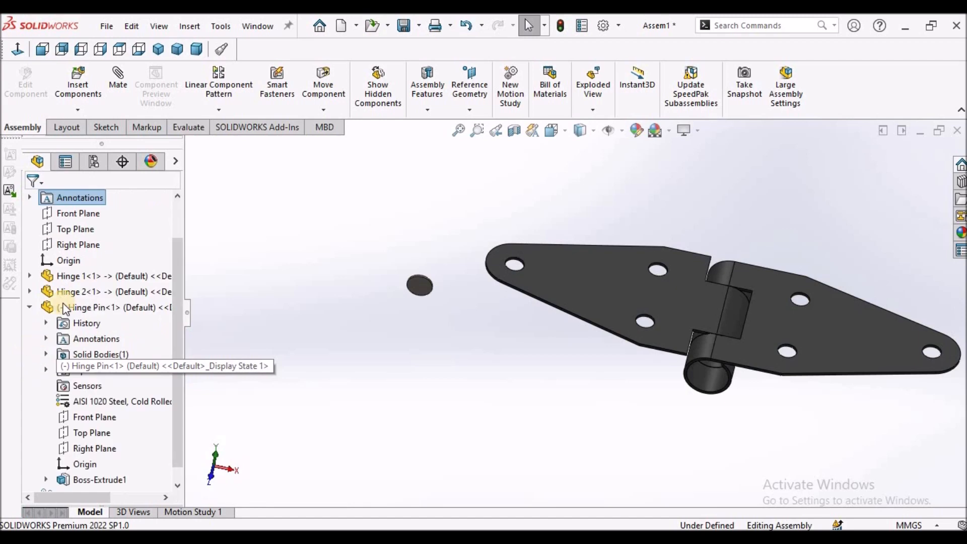
{"action": "left_click", "coordinate": [81, 214]}
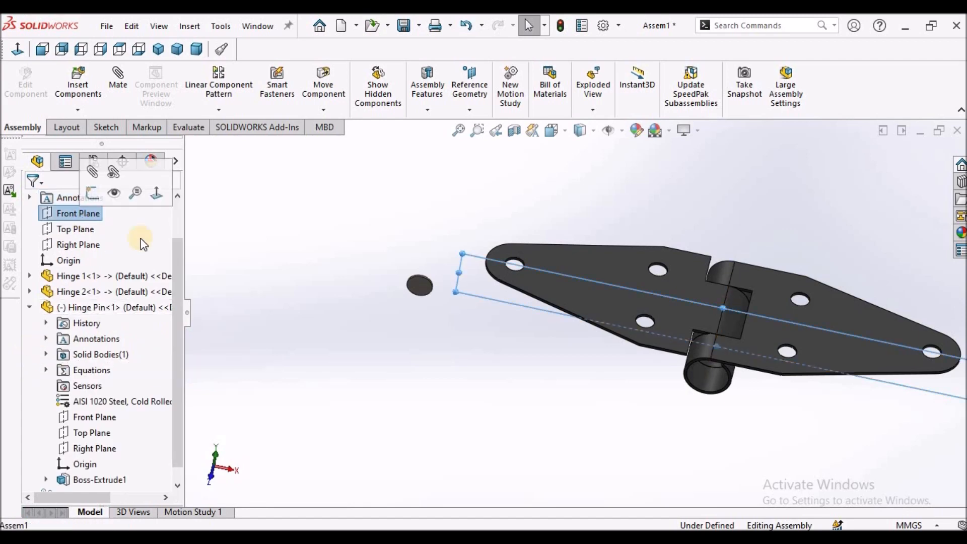
{"action": "left_click", "coordinate": [96, 418], "text": "ctrl"}
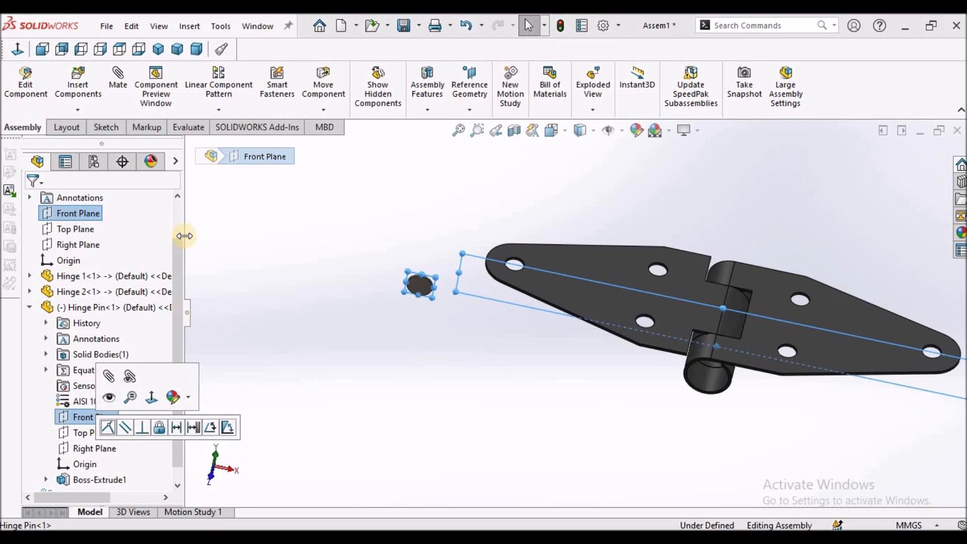
{"action": "left_click", "coordinate": [125, 88]}
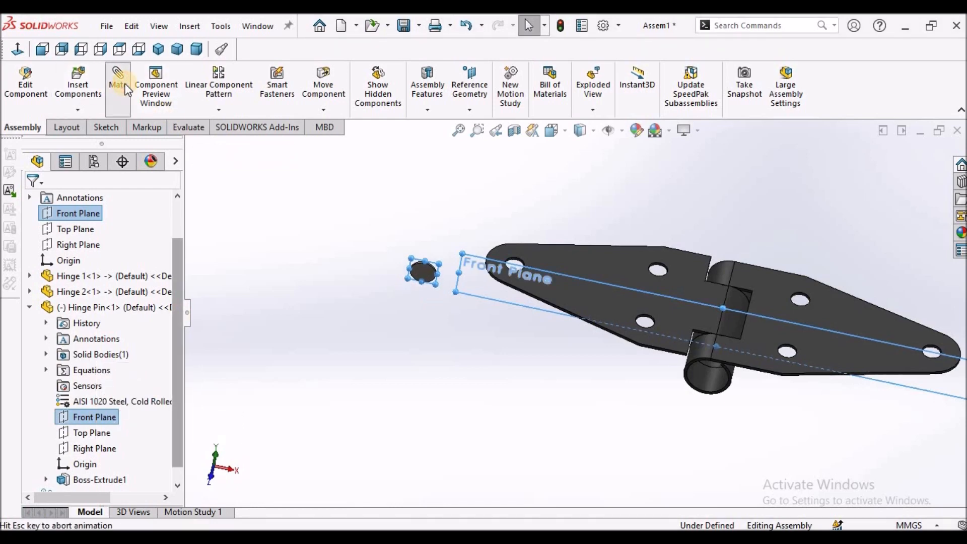
{"action": "left_click", "coordinate": [33, 202]}
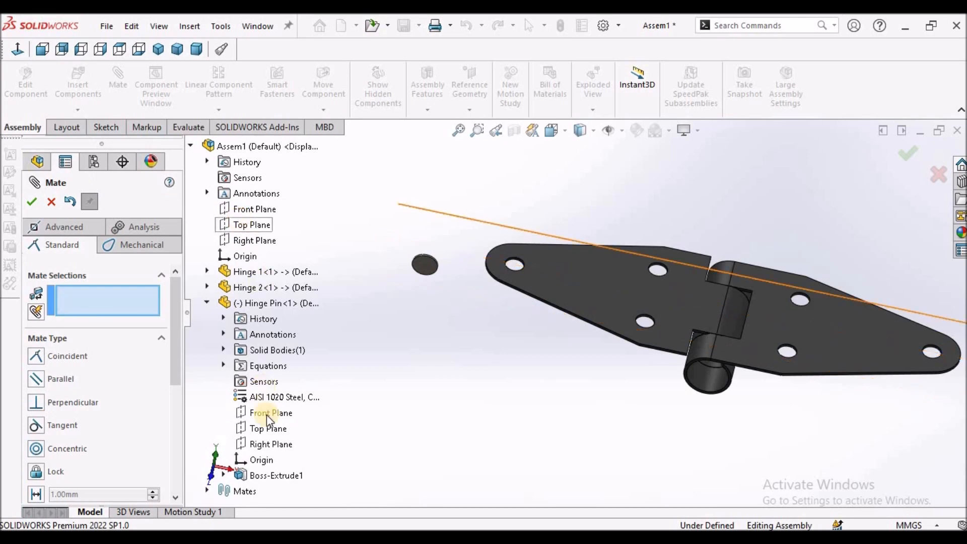
Step: Mate the Hinge Pin's Top Plane and Right Plane coincident with the assembly's matching planes and finish mating
{"action": "left_click", "coordinate": [266, 429]}
{"action": "left_click", "coordinate": [251, 224]}
{"action": "left_click", "coordinate": [32, 202]}
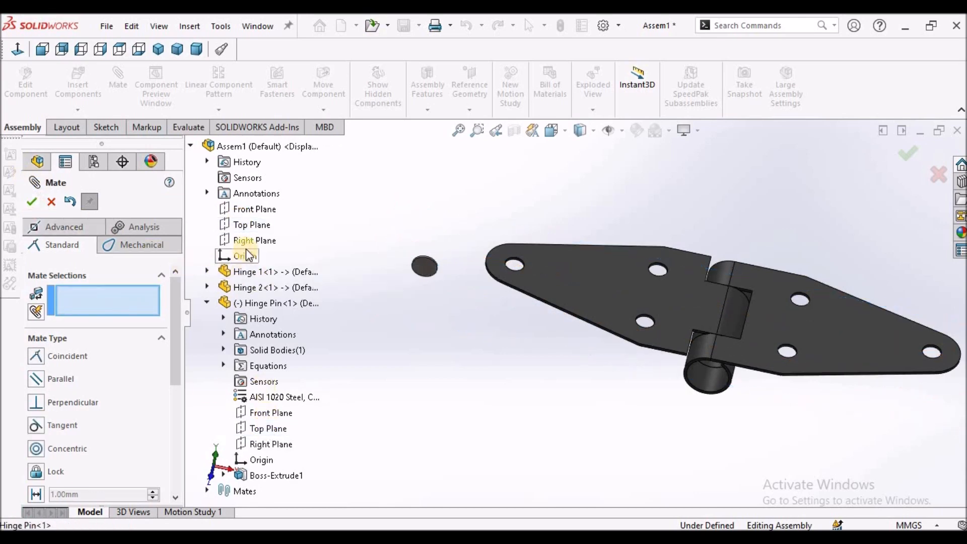
{"action": "left_click", "coordinate": [263, 443]}
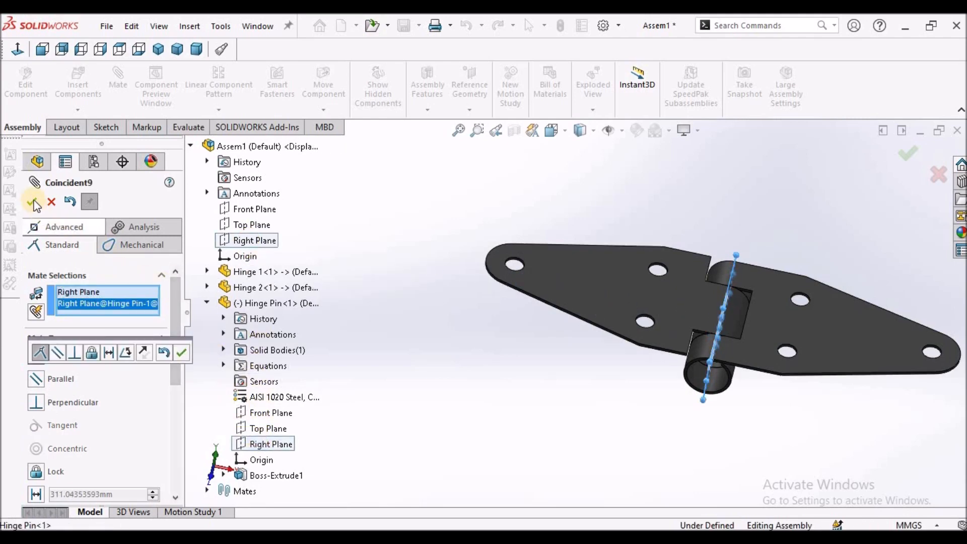
{"action": "left_click", "coordinate": [53, 202]}
{"action": "key", "text": "Escape"}
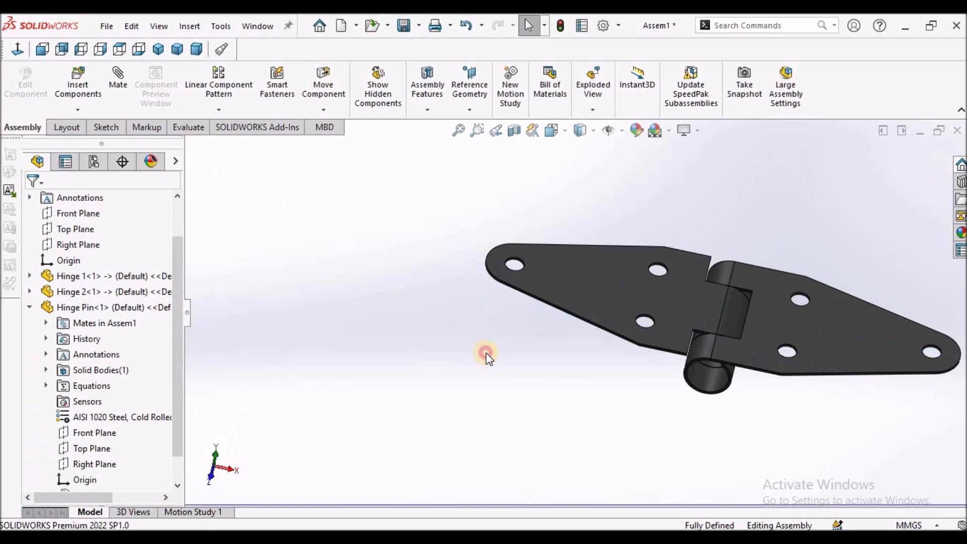
Step: Edit the Hinge Pin part in the context of the assembly
{"action": "scroll", "coordinate": [575, 313], "scroll_direction": "up", "scroll_amount": 5}
{"action": "middle_click_drag", "start_coordinate": [627, 300], "coordinate": [598, 342]}
{"action": "scroll", "coordinate": [597, 280], "scroll_direction": "down", "scroll_amount": 6}
{"action": "scroll", "coordinate": [594, 327], "scroll_direction": "down", "scroll_amount": 1}
{"action": "left_click", "coordinate": [108, 307]}
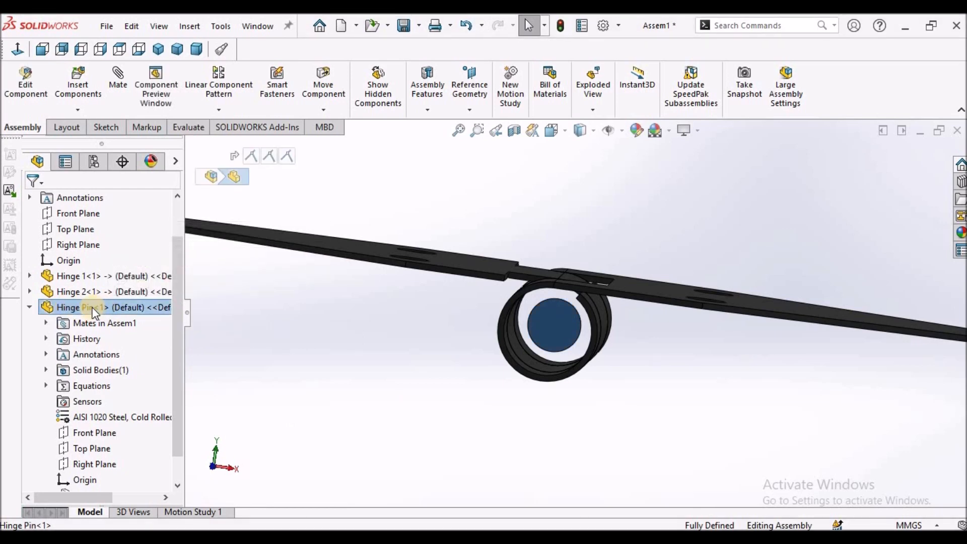
{"action": "left_click", "coordinate": [30, 308]}
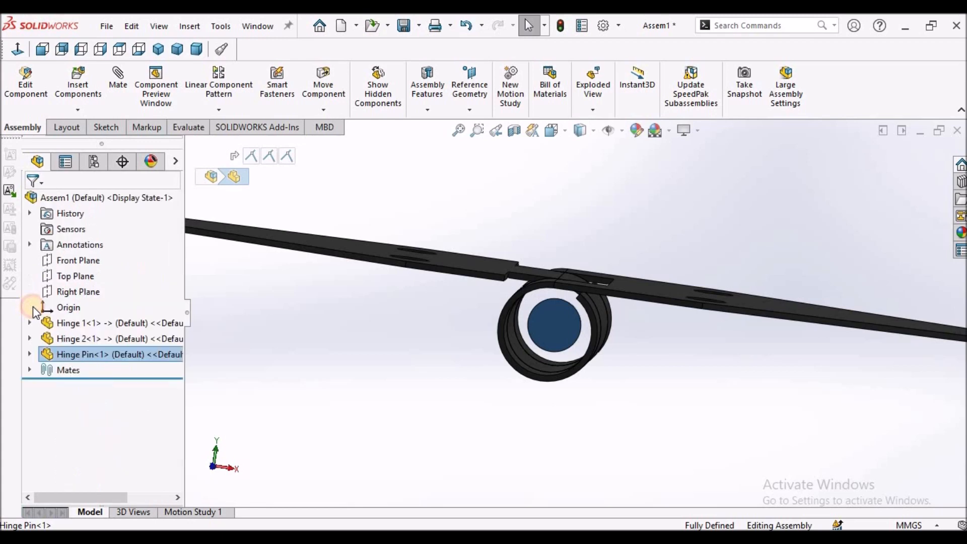
{"action": "left_click", "coordinate": [243, 409]}
{"action": "left_click", "coordinate": [555, 328]}
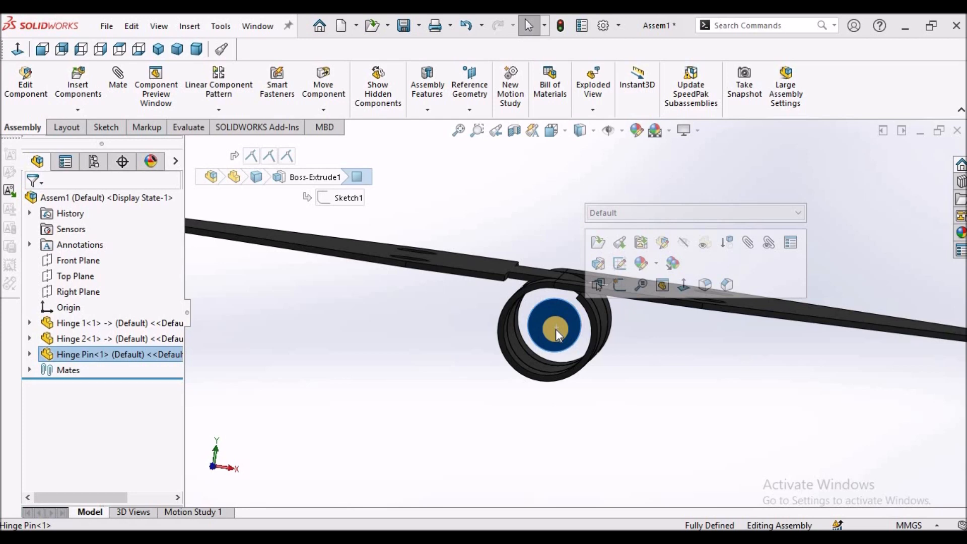
{"action": "right_click", "coordinate": [539, 321]}
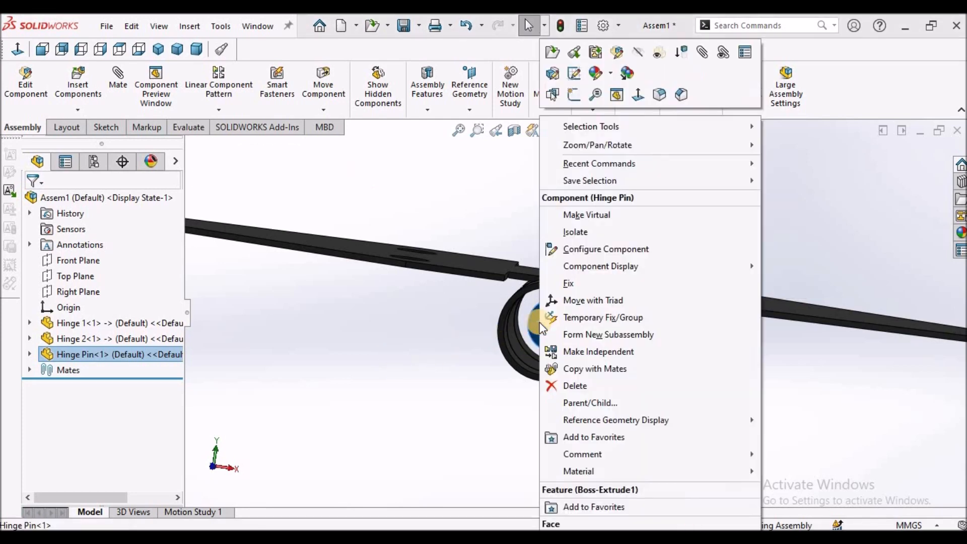
{"action": "left_click", "coordinate": [617, 53]}
{"action": "scroll", "coordinate": [569, 313], "scroll_direction": "up", "scroll_amount": 3}
{"action": "middle_click_drag", "start_coordinate": [569, 313], "coordinate": [546, 384]}
{"action": "scroll", "coordinate": [557, 330], "scroll_direction": "down", "scroll_amount": 5}
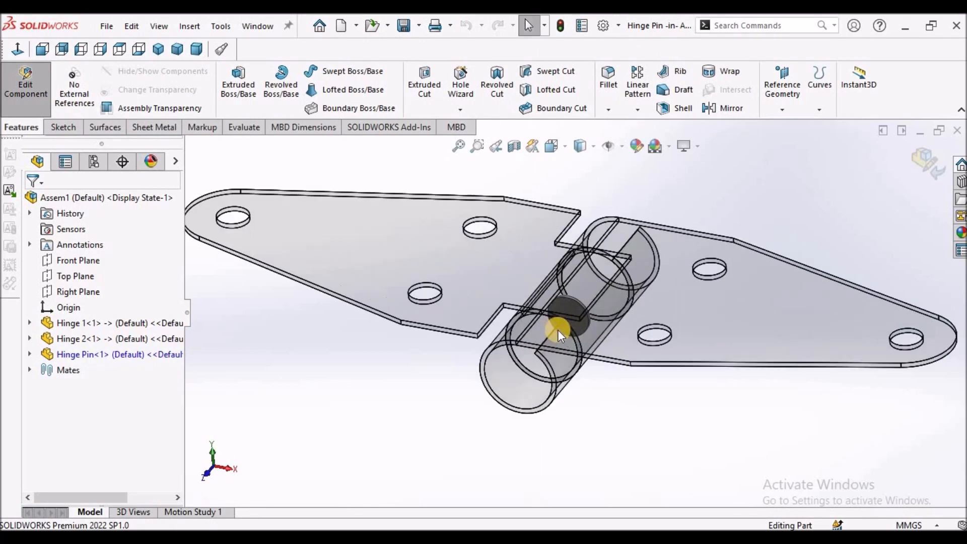
{"action": "mouse_move", "coordinate": [558, 330]}
{"action": "middle_mouse_down"}
{"action": "mouse_move", "coordinate": [579, 281]}
{"action": "mouse_move", "coordinate": [548, 324]}
{"action": "middle_mouse_up"}
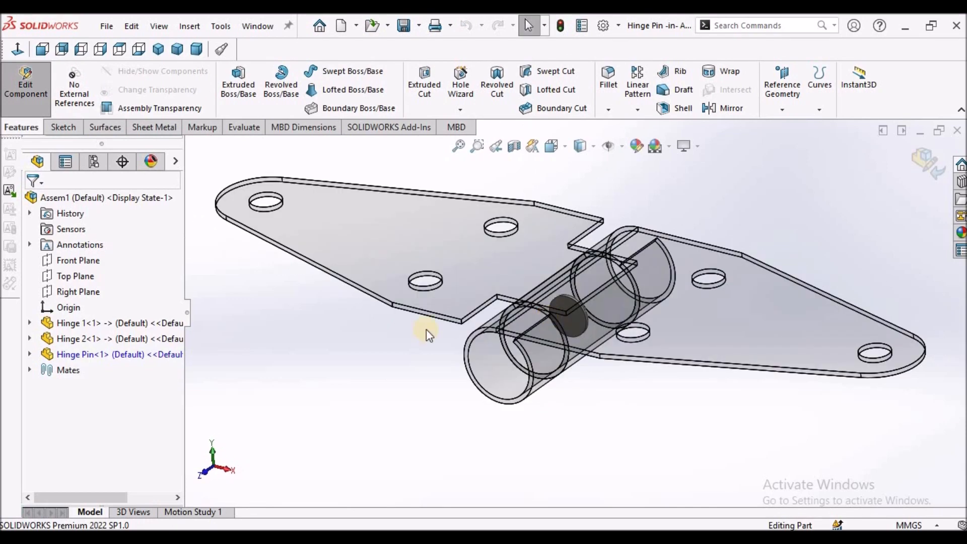
Step: Open the circle sketch of the Hinge Pin's Boss-Extrude1 for editing
{"action": "scroll", "coordinate": [549, 324], "scroll_direction": "up", "scroll_amount": 2}
{"action": "left_click", "coordinate": [29, 354]}
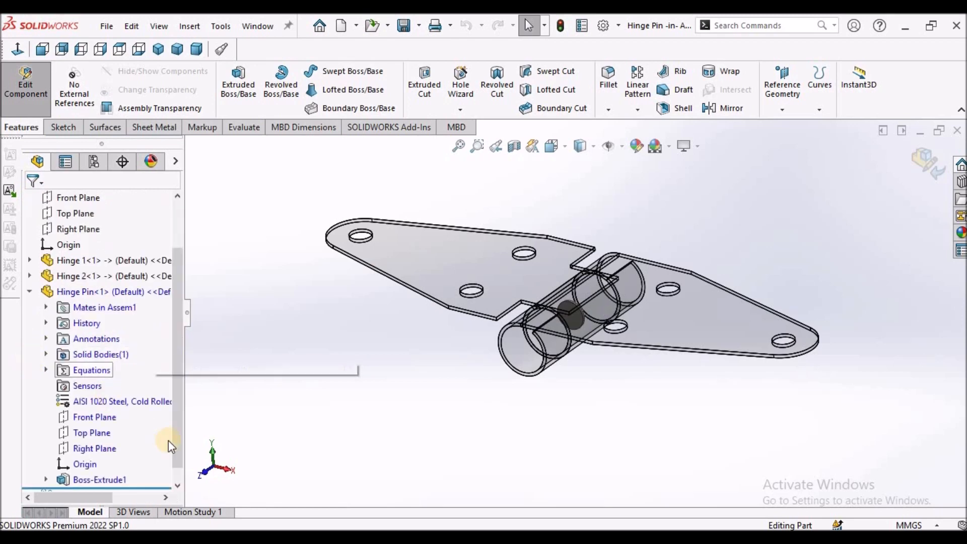
{"action": "left_click_drag", "start_coordinate": [179, 457], "coordinate": [179, 470]}
{"action": "left_click", "coordinate": [46, 464]}
{"action": "right_click", "coordinate": [95, 480]}
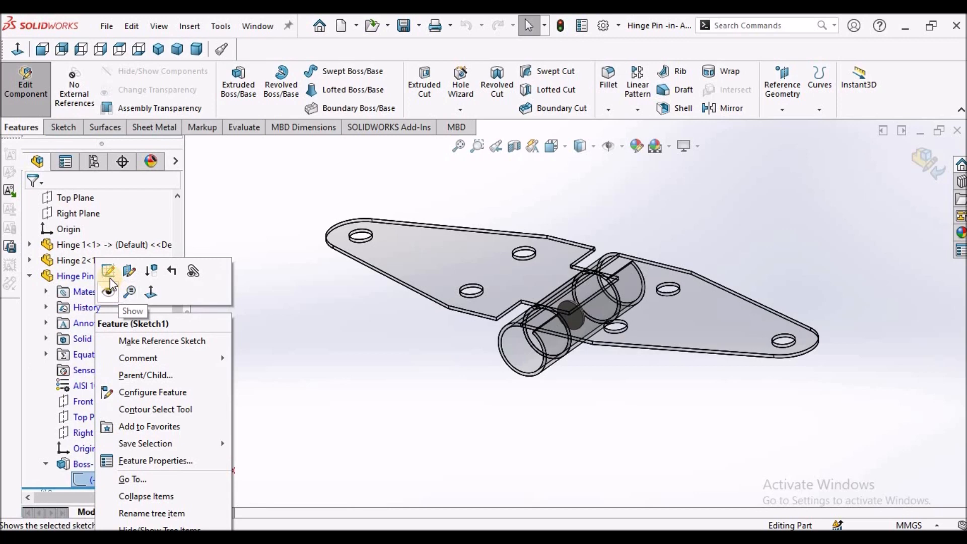
{"action": "left_click", "coordinate": [205, 272]}
Step: Make the pin circle coradial with the inner edge of Hinge 2's barrel and exit the sketch
{"action": "scroll", "coordinate": [588, 307], "scroll_direction": "down", "scroll_amount": 5}
{"action": "left_click", "coordinate": [588, 306]}
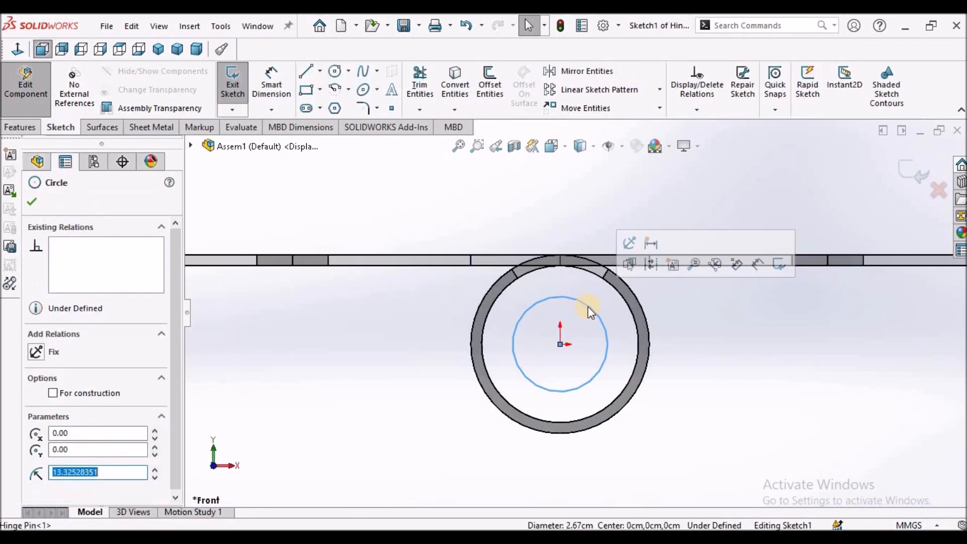
{"action": "scroll", "coordinate": [618, 296], "scroll_direction": "down", "scroll_amount": 1}
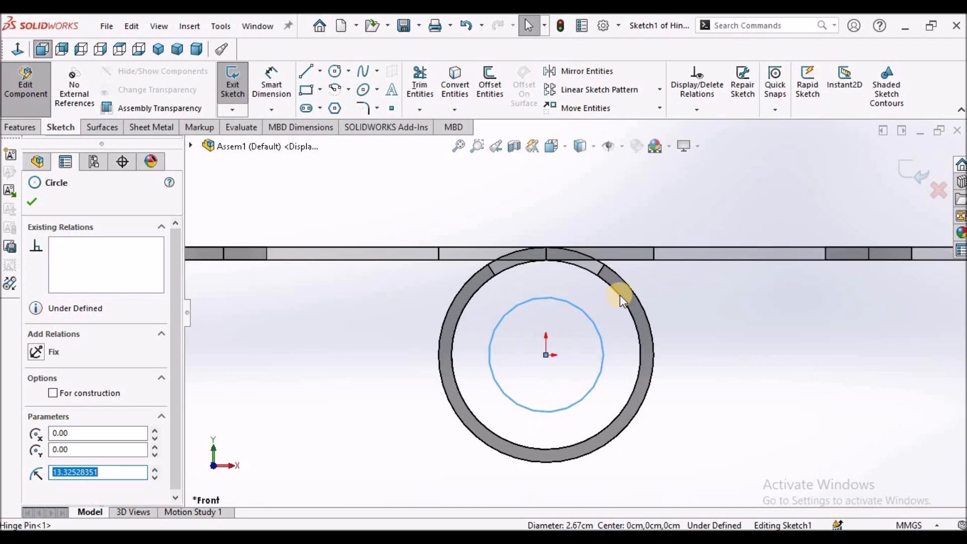
{"action": "left_click", "coordinate": [596, 274], "text": "ctrl"}
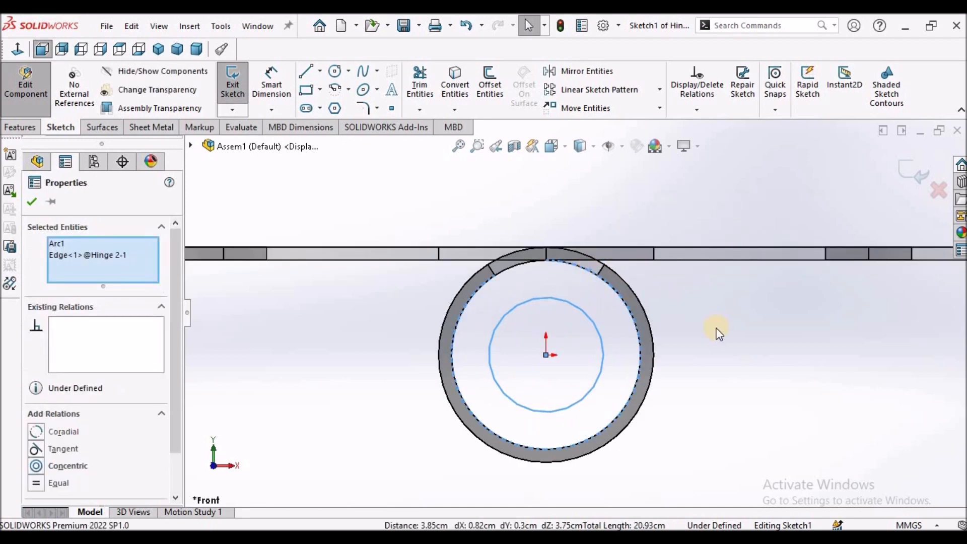
{"action": "left_click", "coordinate": [38, 432]}
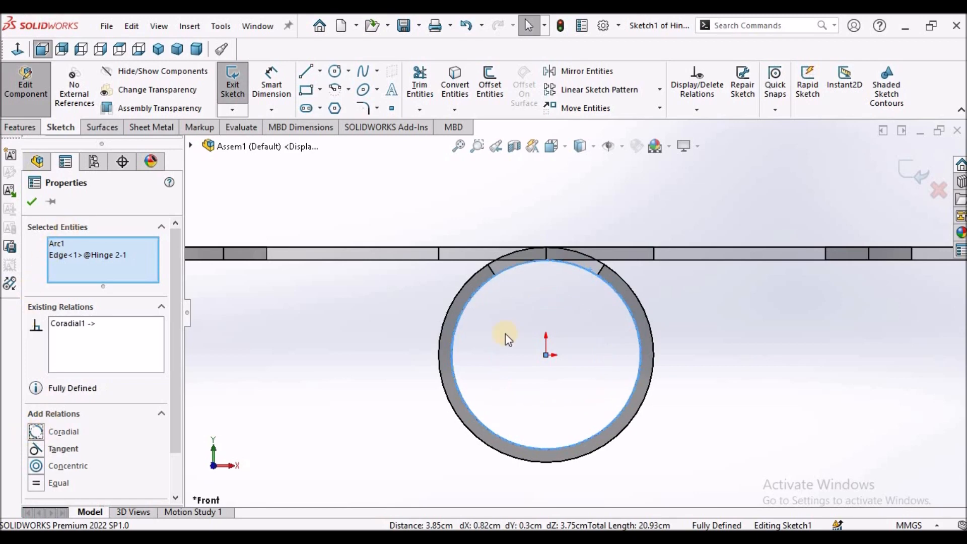
{"action": "left_click", "coordinate": [34, 201]}
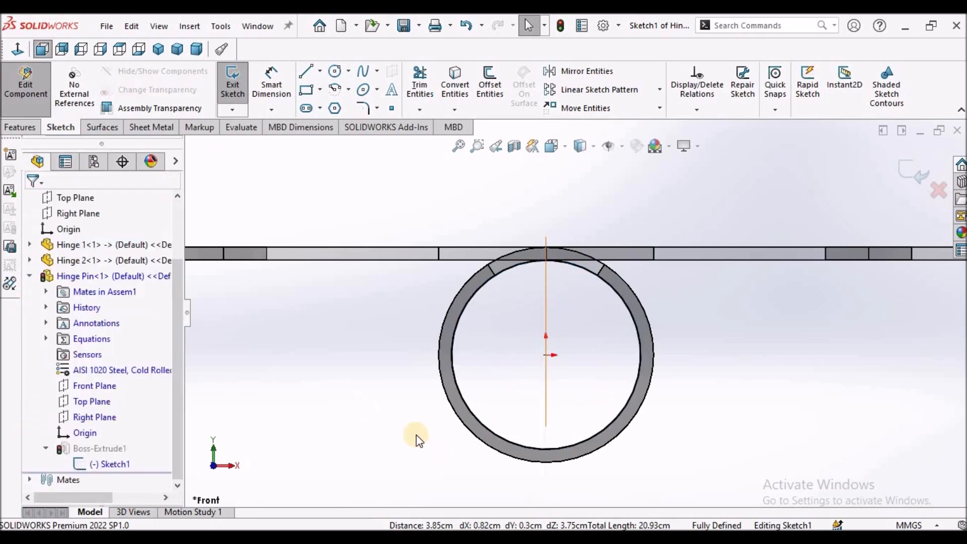
{"action": "mouse_move", "coordinate": [554, 322]}
{"action": "middle_mouse_down"}
{"action": "mouse_move", "coordinate": [548, 276]}
{"action": "mouse_move", "coordinate": [544, 334]}
{"action": "mouse_move", "coordinate": [544, 315]}
{"action": "mouse_move", "coordinate": [454, 320]}
{"action": "middle_mouse_up"}
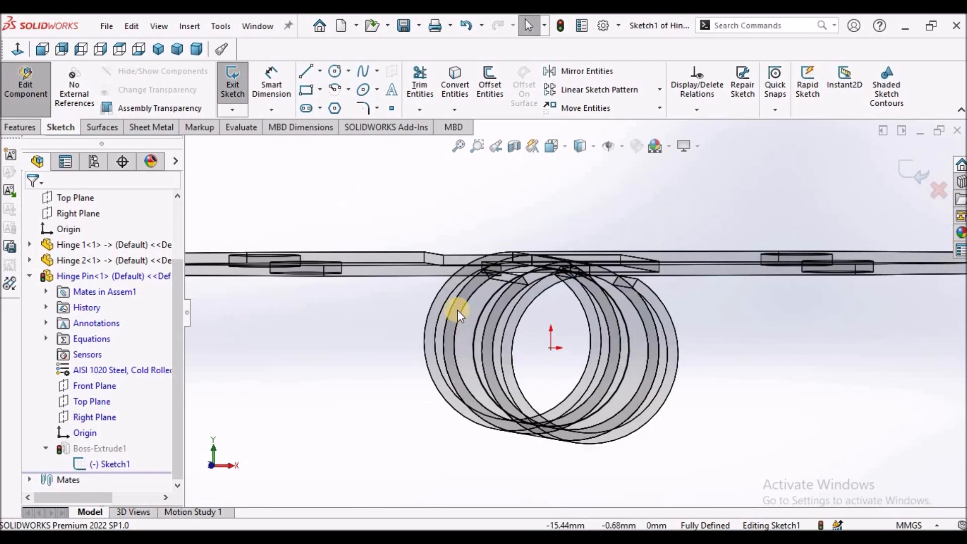
{"action": "left_click", "coordinate": [442, 310]}
{"action": "left_click", "coordinate": [361, 357]}
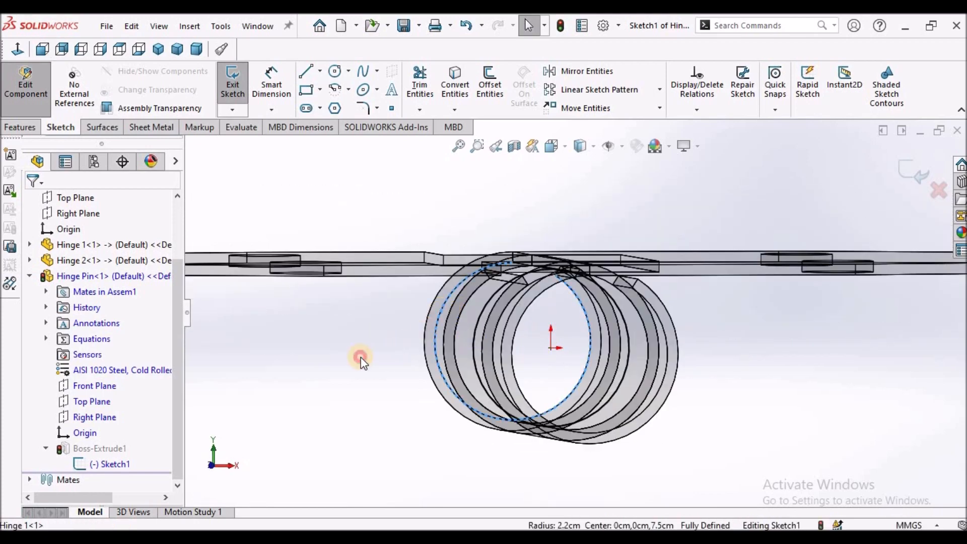
{"action": "scroll", "coordinate": [576, 312], "scroll_direction": "up", "scroll_amount": 3}
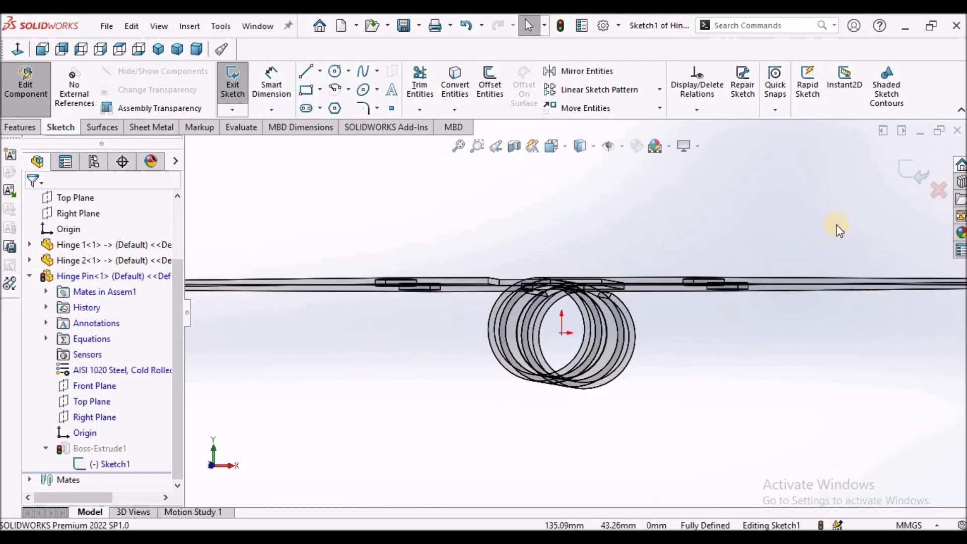
{"action": "left_click", "coordinate": [916, 171]}
Step: Edit Boss-Extrude1 so Direction 1 runs Up To Surface, ending at the front end face of Hinge 1's barrel
{"action": "mouse_move", "coordinate": [565, 325]}
{"action": "middle_mouse_down"}
{"action": "mouse_move", "coordinate": [565, 335]}
{"action": "mouse_move", "coordinate": [582, 324]}
{"action": "mouse_move", "coordinate": [592, 390]}
{"action": "mouse_move", "coordinate": [577, 336]}
{"action": "middle_mouse_up"}
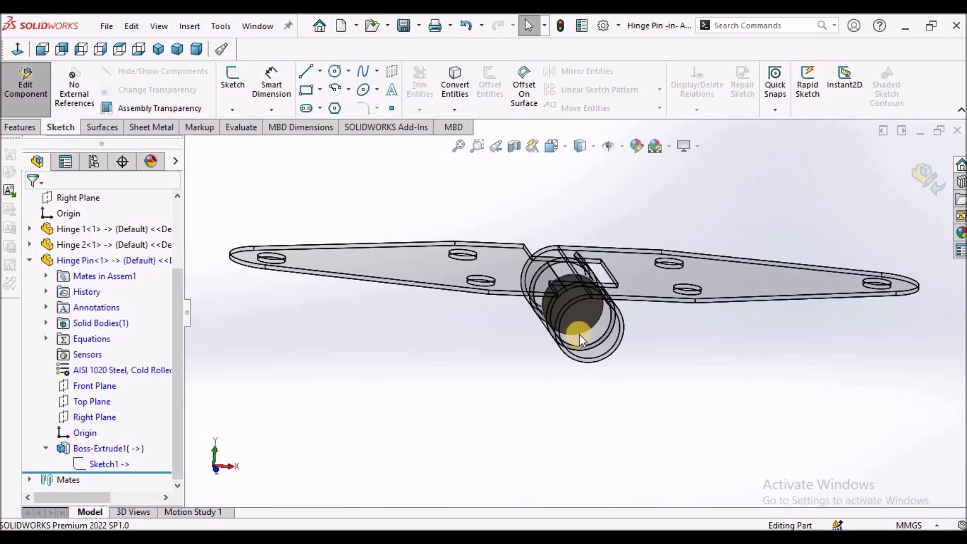
{"action": "scroll", "coordinate": [577, 335], "scroll_direction": "down", "scroll_amount": 4}
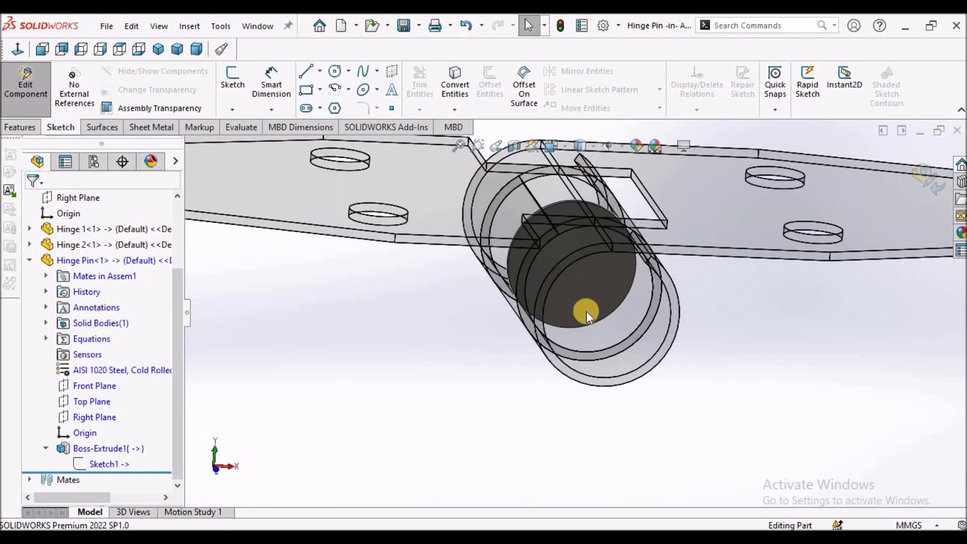
{"action": "right_click", "coordinate": [81, 447]}
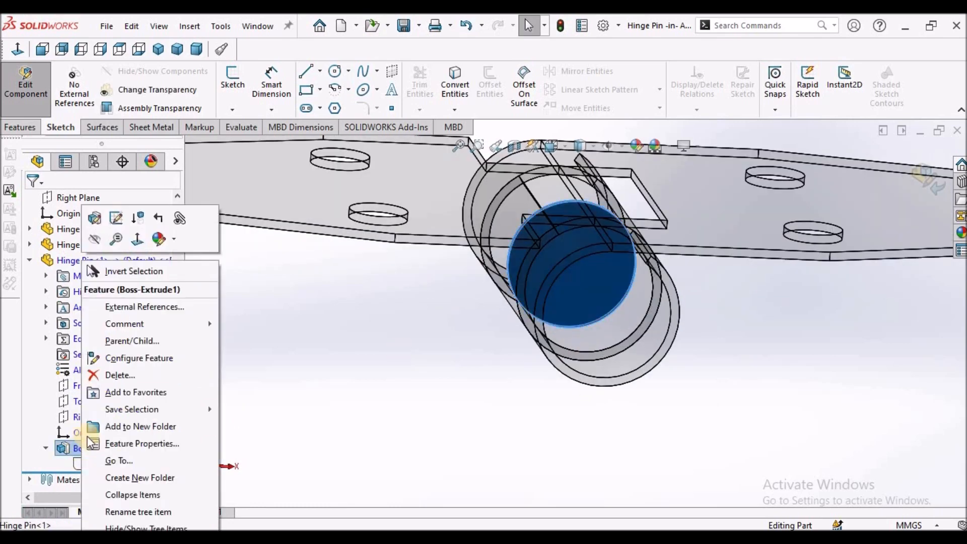
{"action": "left_click", "coordinate": [95, 218]}
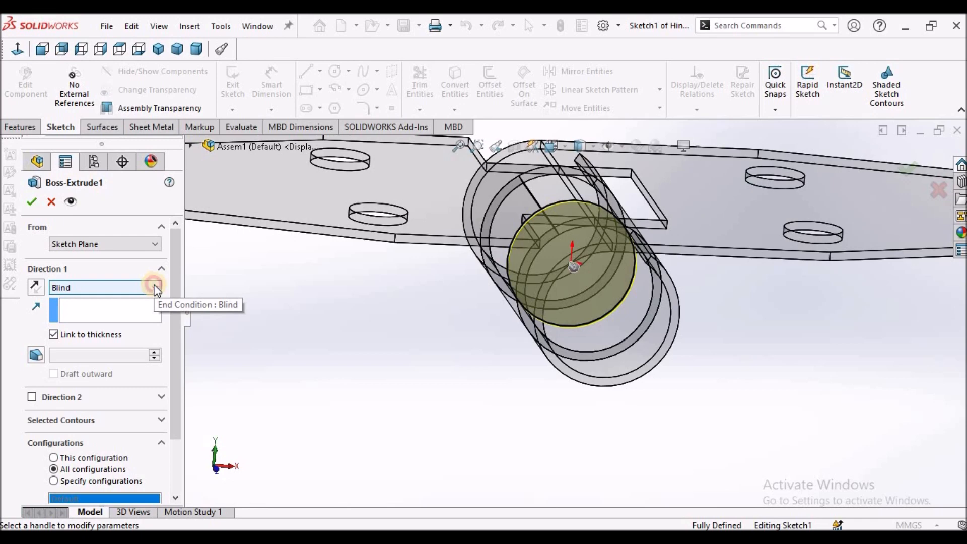
{"action": "left_click", "coordinate": [155, 287]}
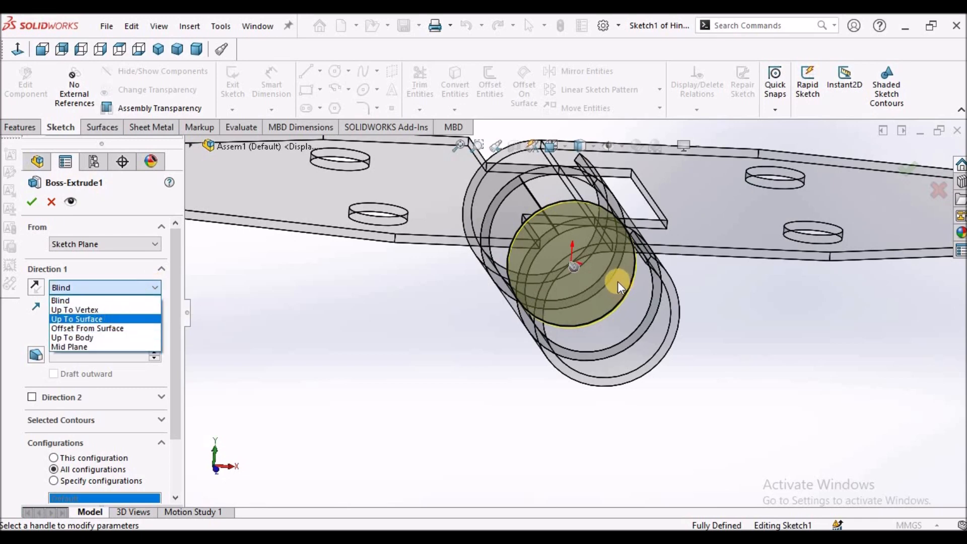
{"action": "scroll", "coordinate": [579, 300], "scroll_direction": "up", "scroll_amount": 3}
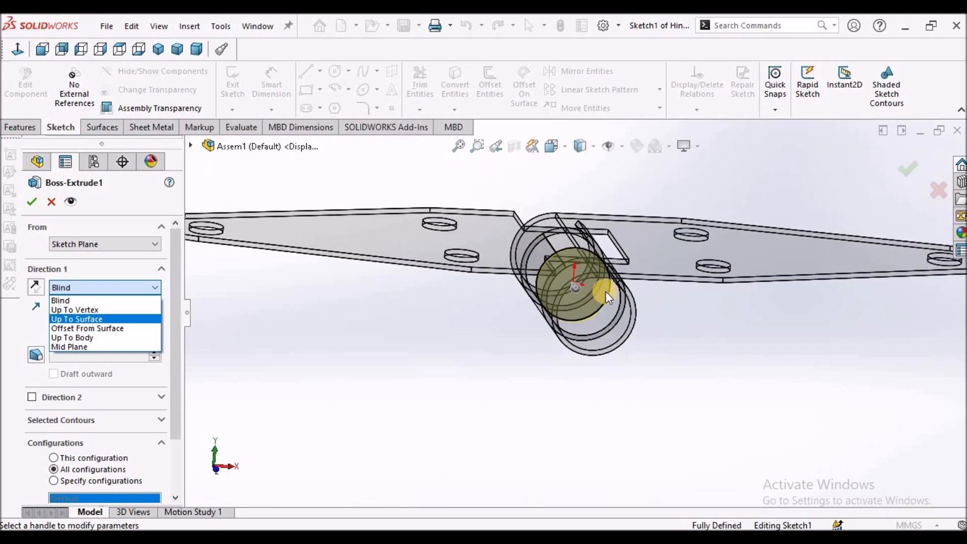
{"action": "scroll", "coordinate": [566, 291], "scroll_direction": "down", "scroll_amount": 3}
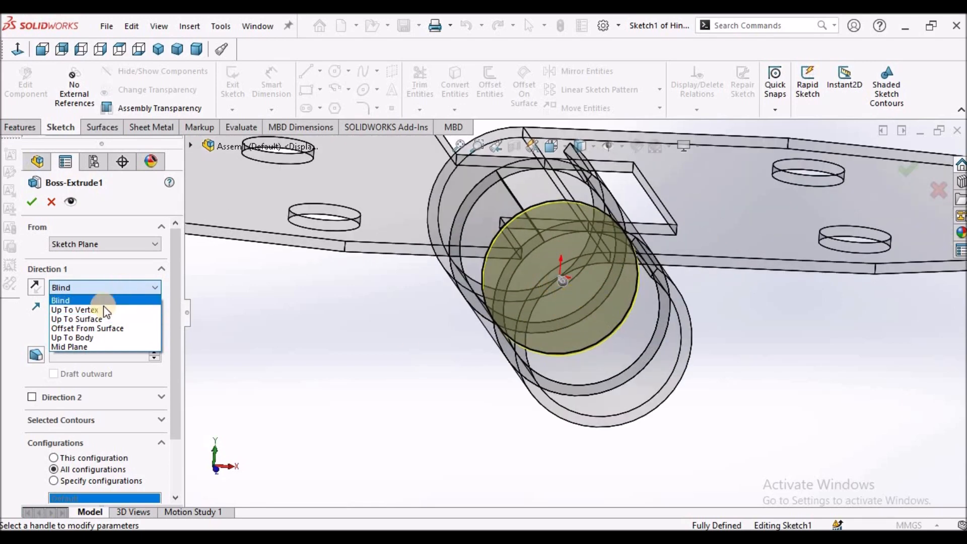
{"action": "left_click", "coordinate": [86, 318]}
{"action": "scroll", "coordinate": [617, 425], "scroll_direction": "down", "scroll_amount": 2}
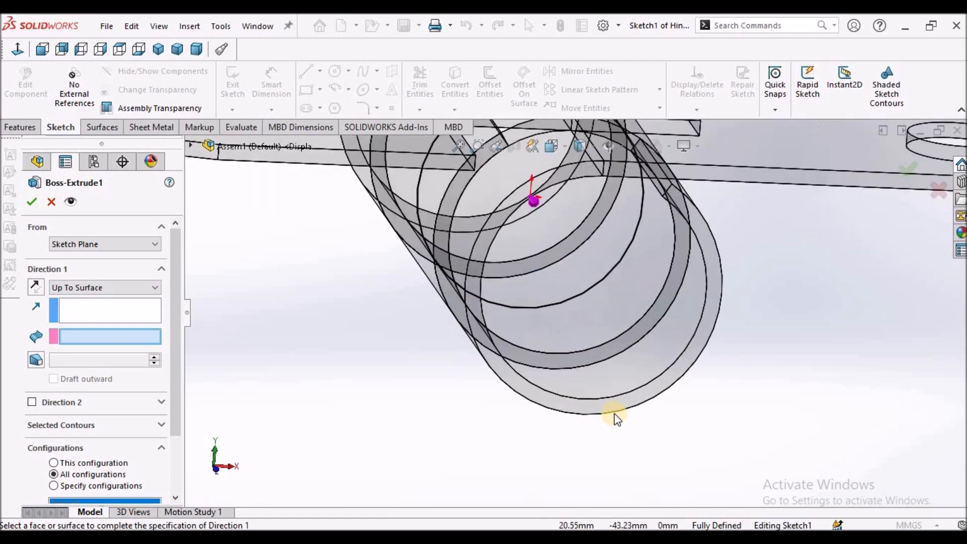
{"action": "left_click", "coordinate": [611, 411]}
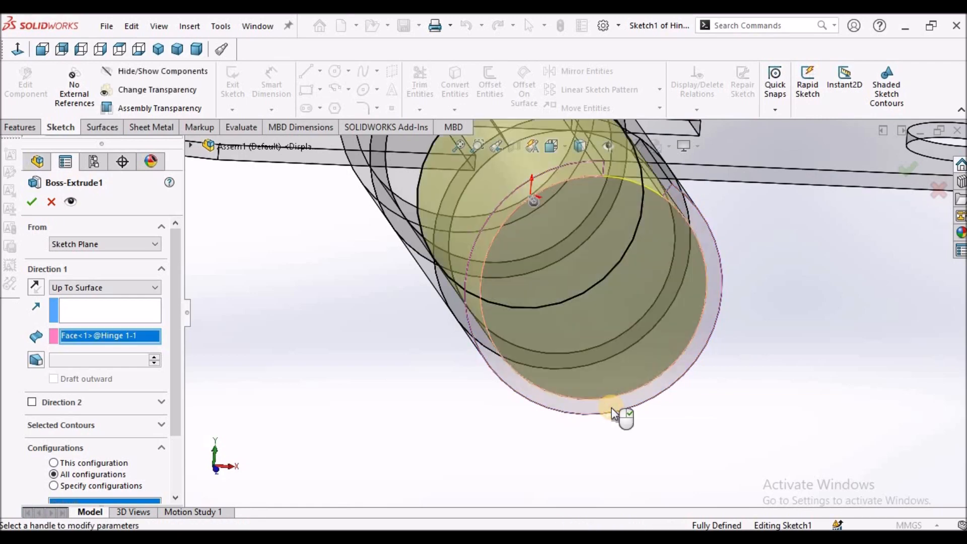
Step: Enable Direction 2 of Boss-Extrude1 with Up To Surface, ending at the opposite outer end face of Hinge 1's barrel, and accept the extrusion
{"action": "scroll", "coordinate": [647, 293], "scroll_direction": "up", "scroll_amount": 5}
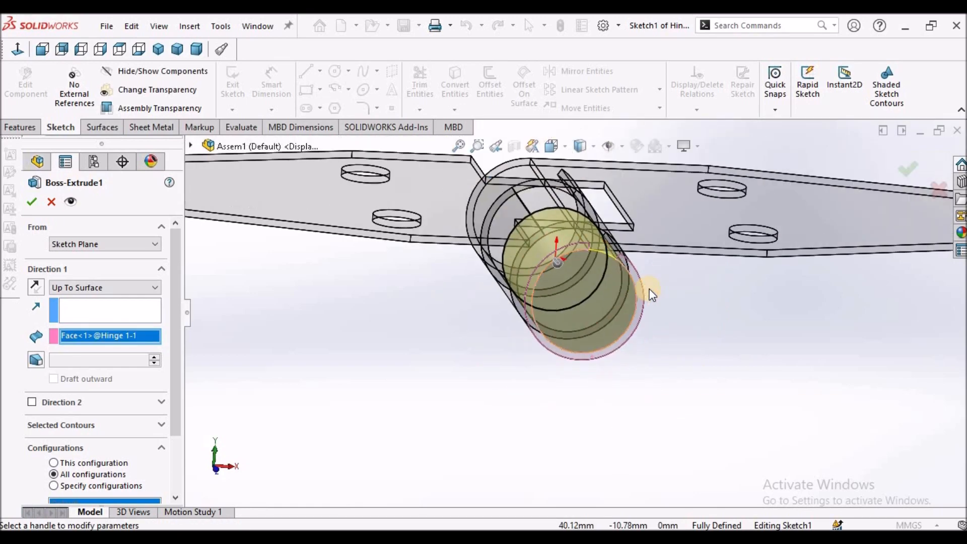
{"action": "middle_click_drag", "start_coordinate": [648, 288], "coordinate": [352, 395]}
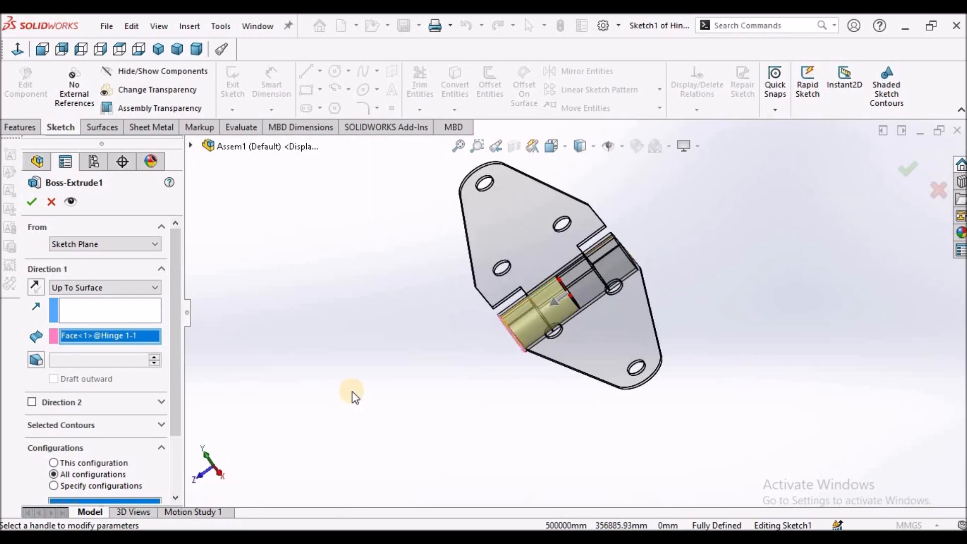
{"action": "left_click", "coordinate": [31, 401]}
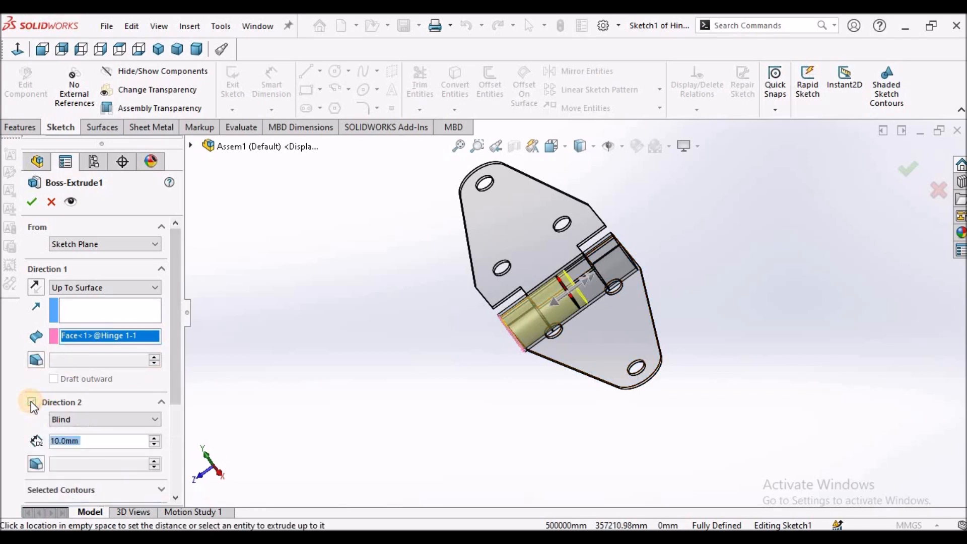
{"action": "left_click", "coordinate": [150, 421]}
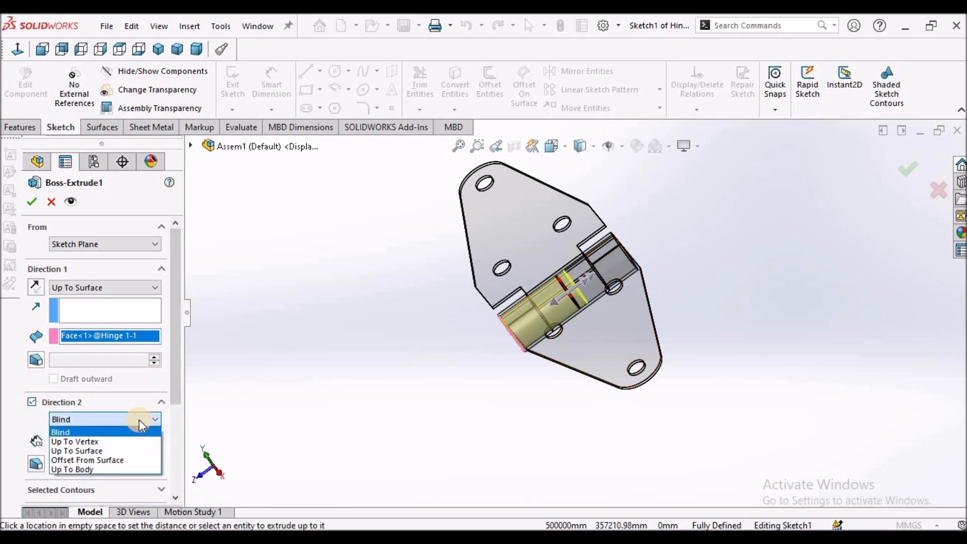
{"action": "left_click", "coordinate": [114, 451]}
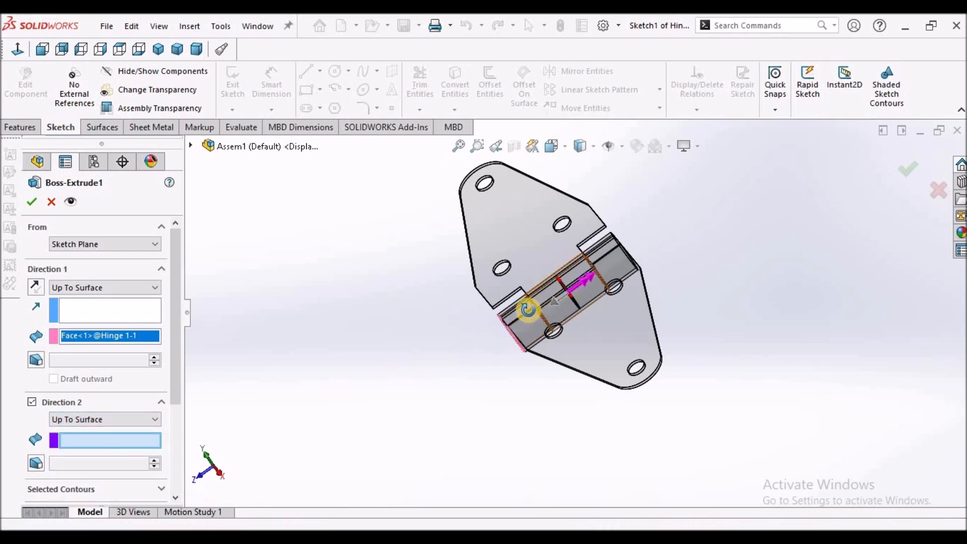
{"action": "middle_click_drag", "start_coordinate": [526, 306], "coordinate": [616, 305]}
{"action": "scroll", "coordinate": [591, 249], "scroll_direction": "up", "scroll_amount": 5}
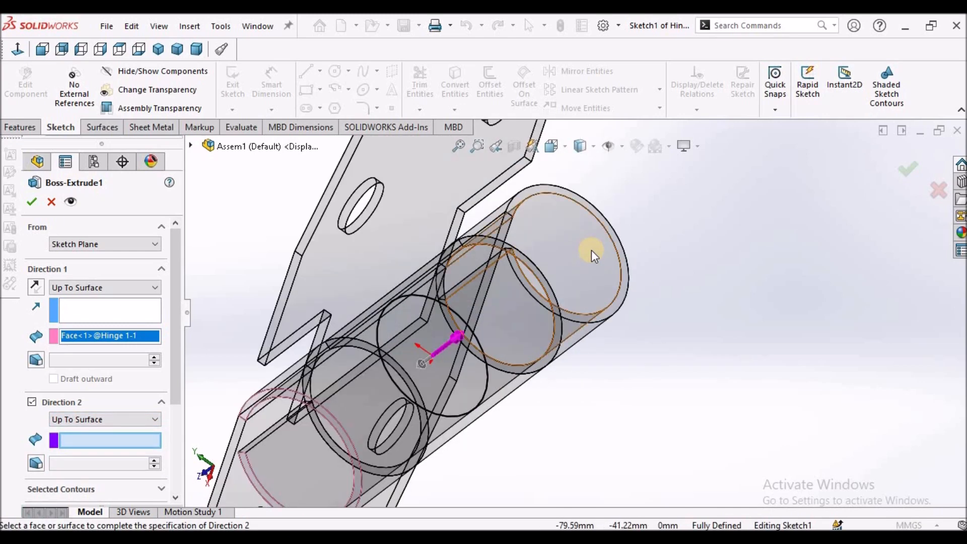
{"action": "left_click", "coordinate": [616, 233]}
{"action": "scroll", "coordinate": [535, 284], "scroll_direction": "down", "scroll_amount": 5}
{"action": "middle_click_drag", "start_coordinate": [511, 304], "coordinate": [564, 340]}
{"action": "scroll", "coordinate": [564, 340], "scroll_direction": "down", "scroll_amount": 3}
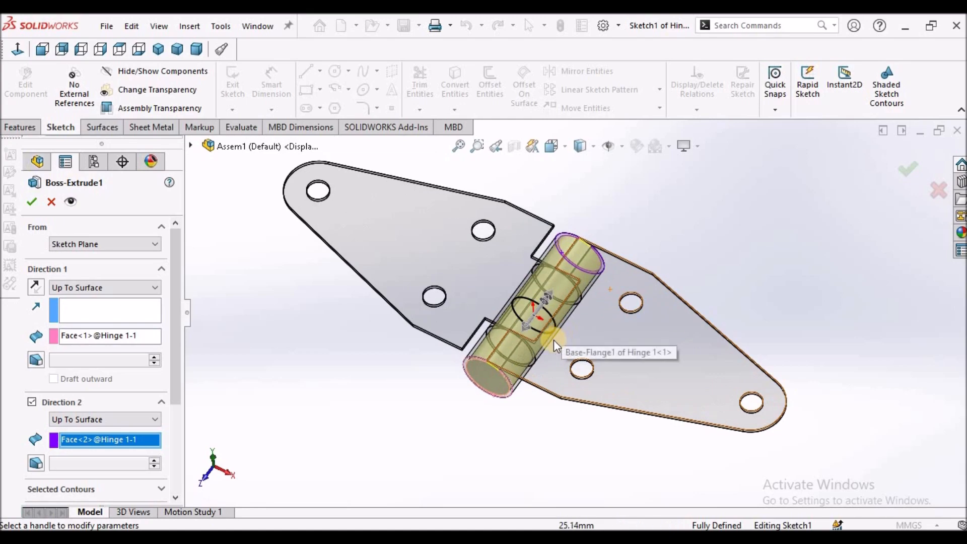
{"action": "left_click", "coordinate": [32, 201]}
{"action": "left_click", "coordinate": [346, 366]}
{"action": "mouse_move", "coordinate": [481, 328]}
{"action": "middle_mouse_down"}
{"action": "mouse_move", "coordinate": [505, 319]}
{"action": "mouse_move", "coordinate": [518, 201]}
{"action": "mouse_move", "coordinate": [505, 251]}
{"action": "middle_mouse_up"}
{"action": "scroll", "coordinate": [510, 363], "scroll_direction": "up", "scroll_amount": 2}
{"action": "scroll", "coordinate": [515, 355], "scroll_direction": "down", "scroll_amount": 1}
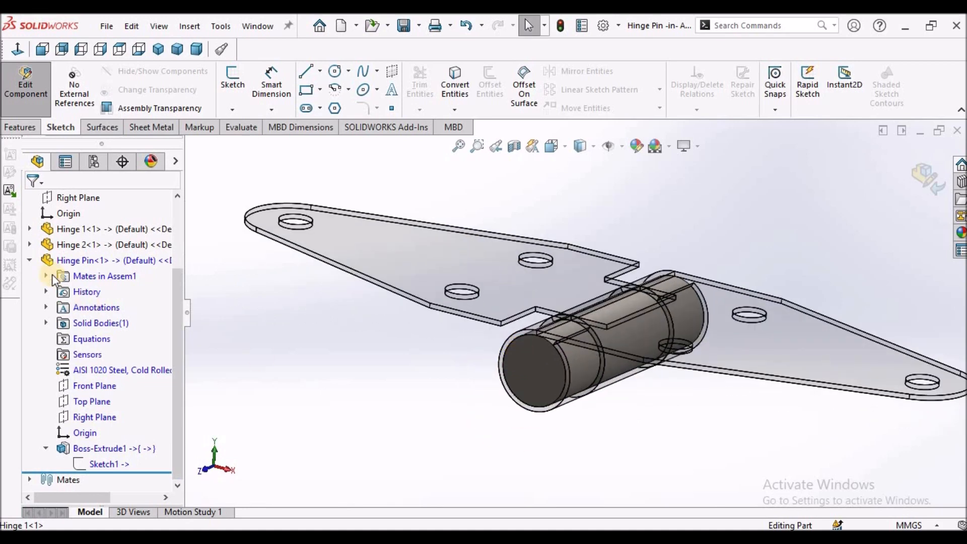
Step: Hide the Hinge 2 and Hinge 1 components, leaving only the Hinge Pin displayed
{"action": "left_click", "coordinate": [29, 260]}
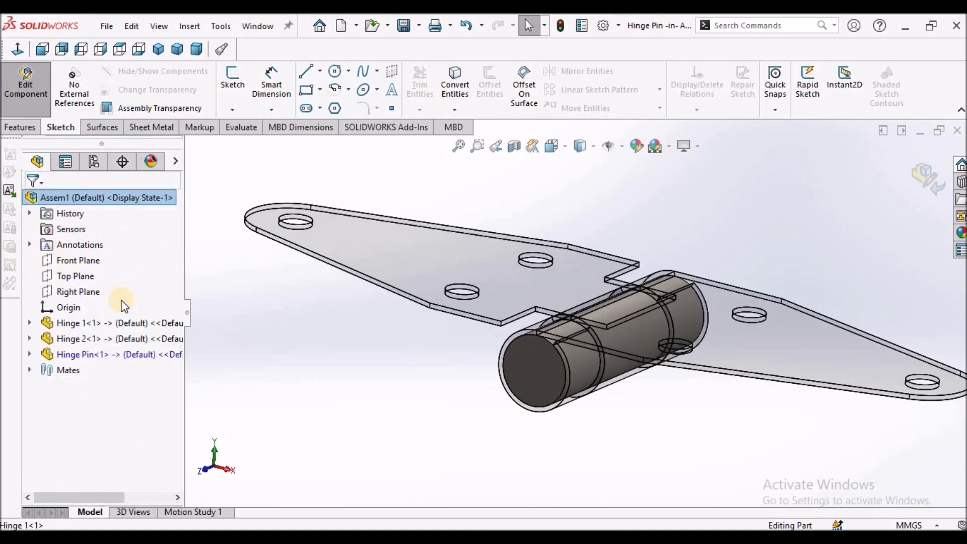
{"action": "right_click", "coordinate": [88, 336]}
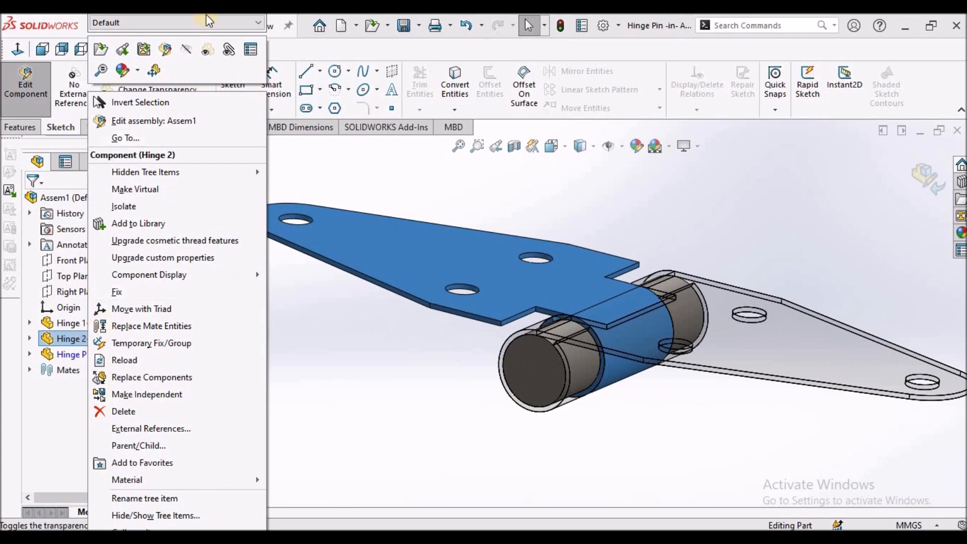
{"action": "left_click", "coordinate": [186, 47]}
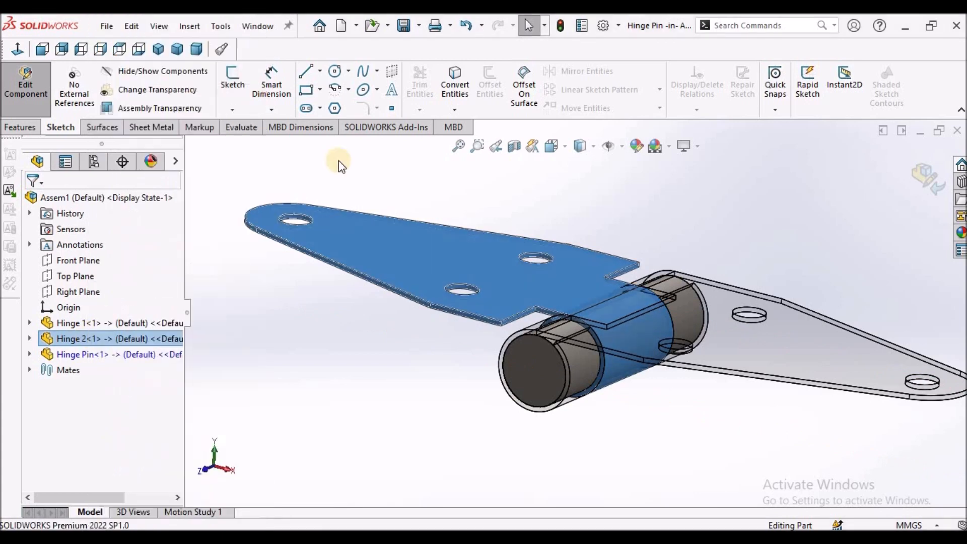
{"action": "right_click", "coordinate": [69, 325]}
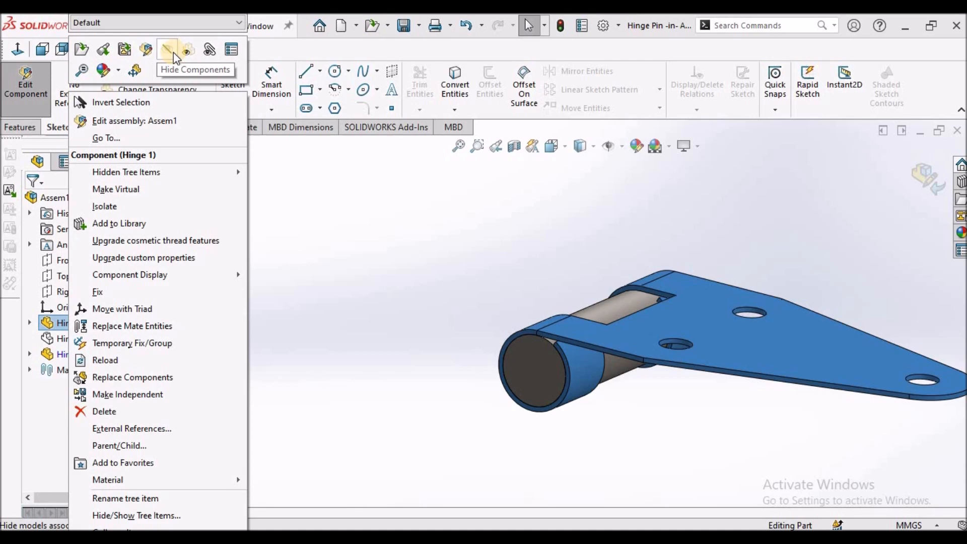
{"action": "left_click", "coordinate": [173, 52]}
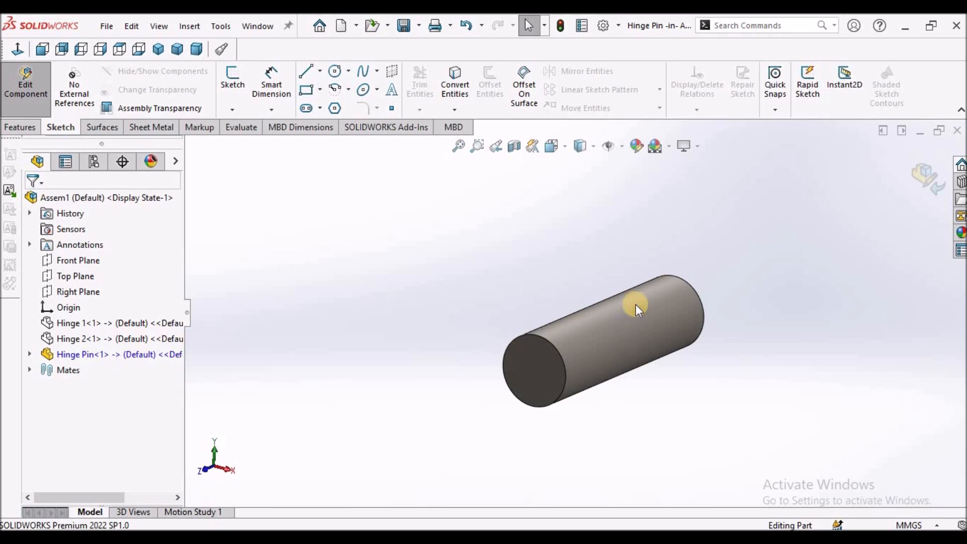
{"action": "left_click", "coordinate": [30, 354]}
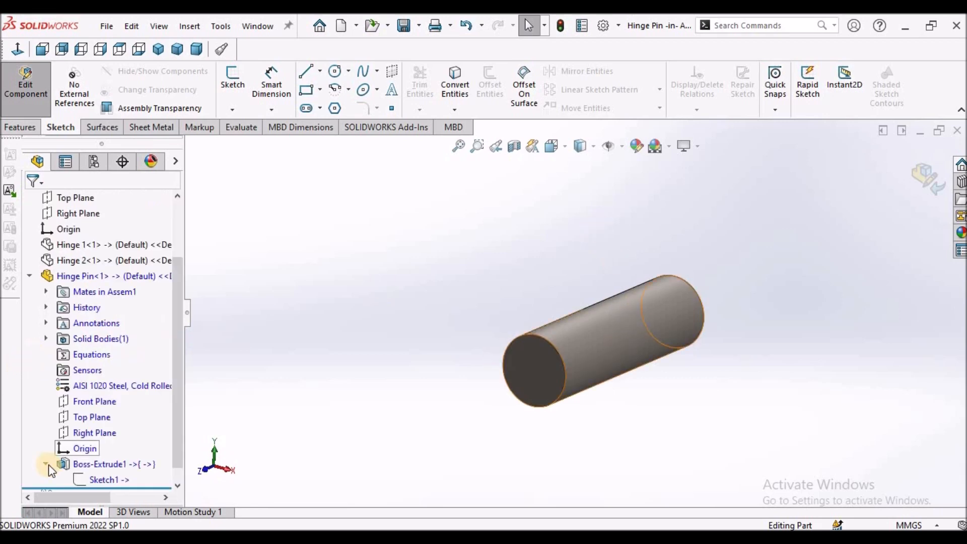
{"action": "left_click", "coordinate": [107, 463]}
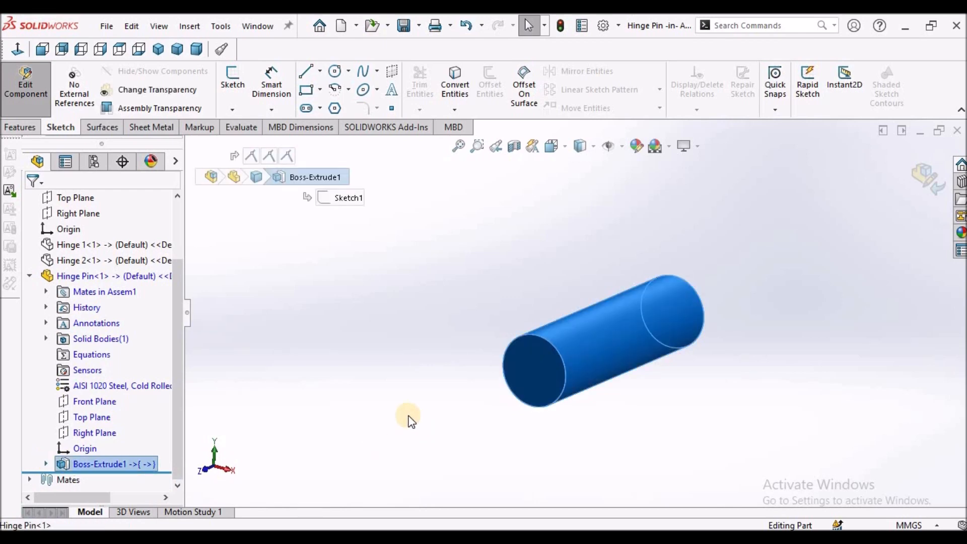
{"action": "left_click", "coordinate": [395, 305]}
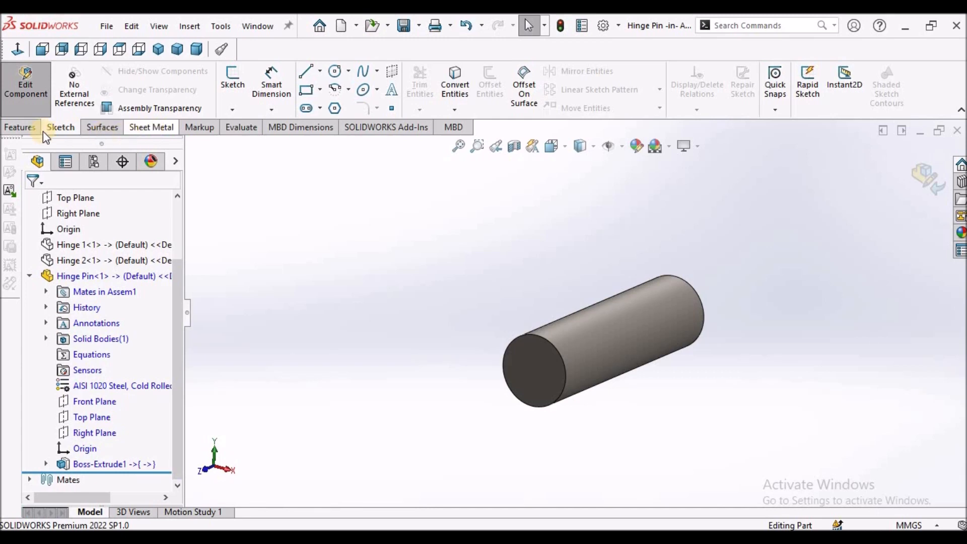
Step: Chamfer the circular edges at both ends of the Hinge Pin with a distance of 3 mm at 45 degrees
{"action": "left_click", "coordinate": [20, 127]}
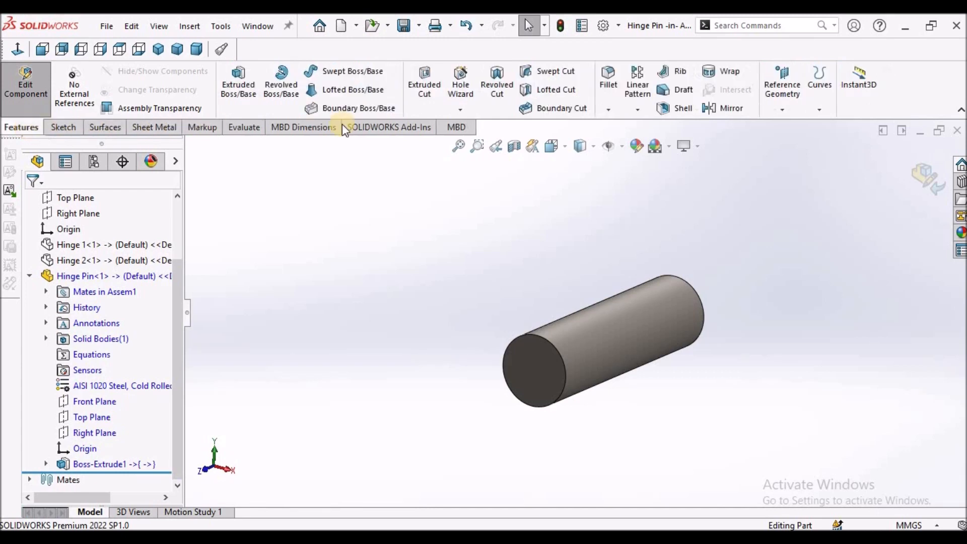
{"action": "left_click", "coordinate": [608, 113]}
{"action": "left_click", "coordinate": [630, 144]}
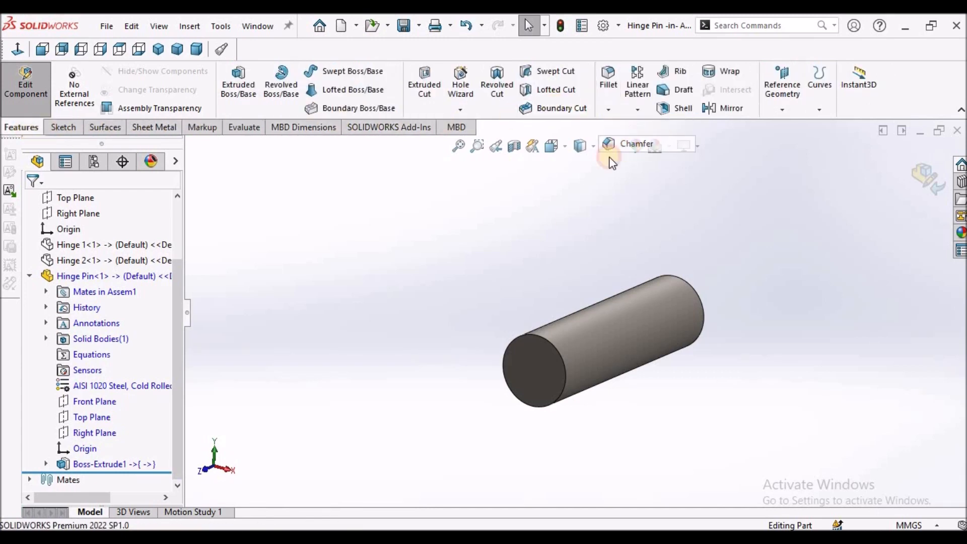
{"action": "left_click", "coordinate": [555, 346]}
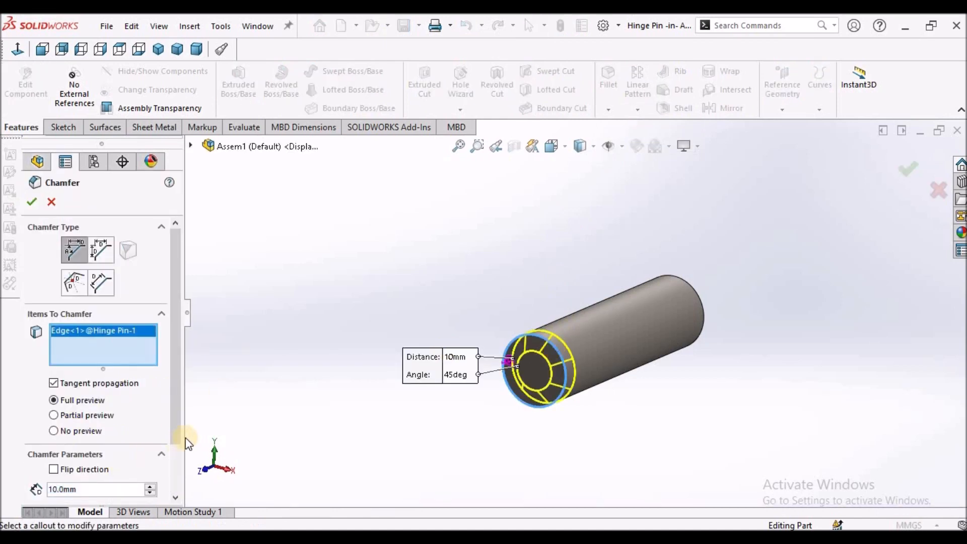
{"action": "left_click_drag", "start_coordinate": [175, 435], "coordinate": [180, 472]}
{"action": "left_click", "coordinate": [106, 440]}
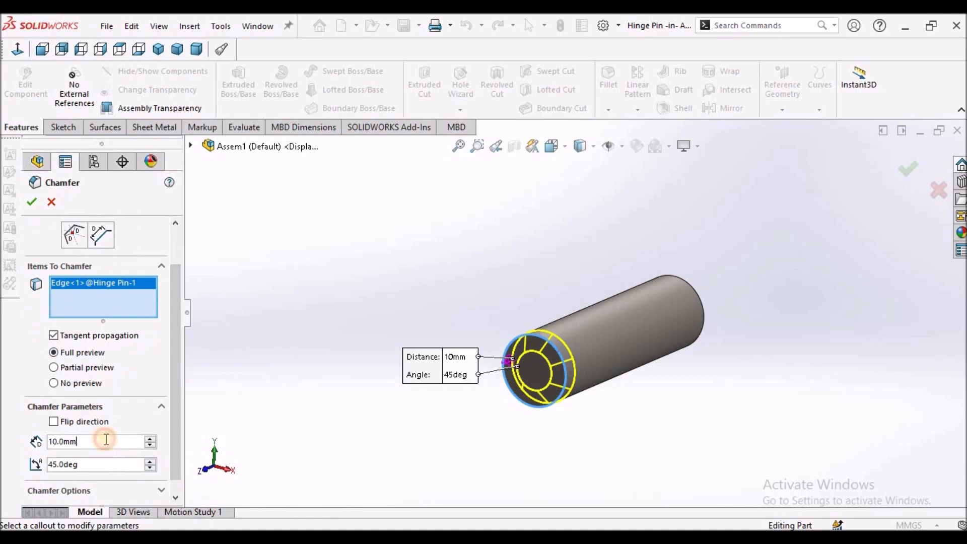
{"action": "type", "text": "3"}
{"action": "key", "text": "Return"}
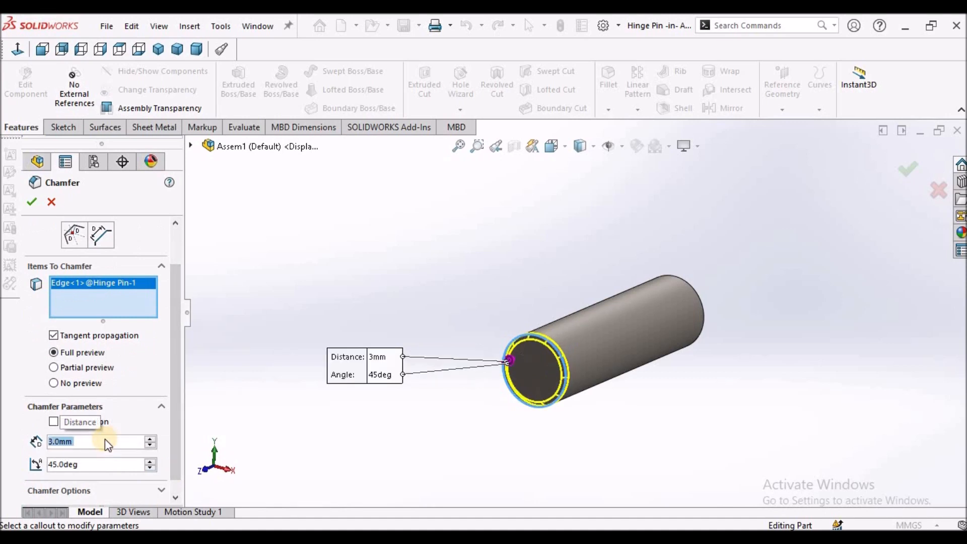
{"action": "middle_click_drag", "start_coordinate": [794, 279], "coordinate": [708, 325]}
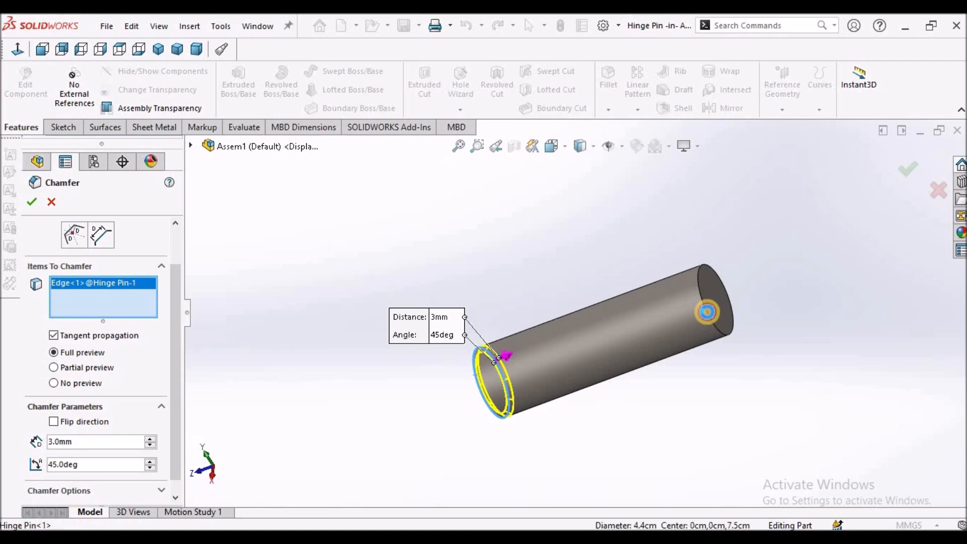
{"action": "left_click", "coordinate": [707, 318]}
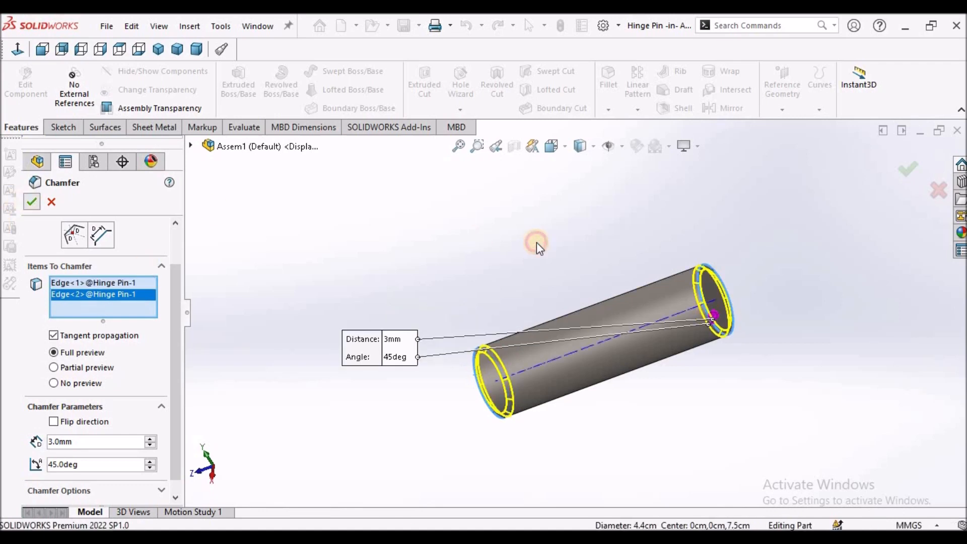
{"action": "middle_click_drag", "start_coordinate": [546, 299], "coordinate": [581, 312]}
Step: Show the hidden Hinge 2 and Hinge 1 components again and fit the whole assembly in view
{"action": "right_click", "coordinate": [94, 339]}
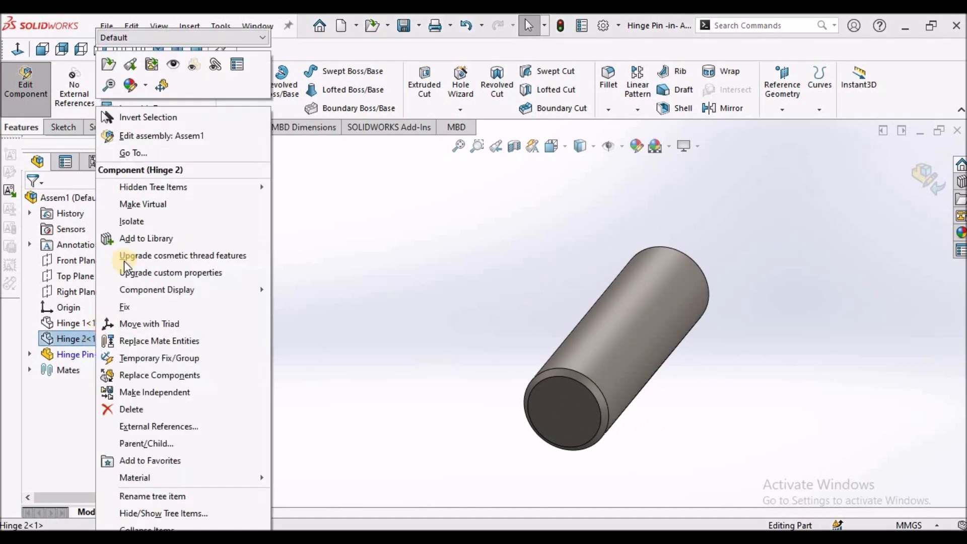
{"action": "left_click", "coordinate": [177, 72]}
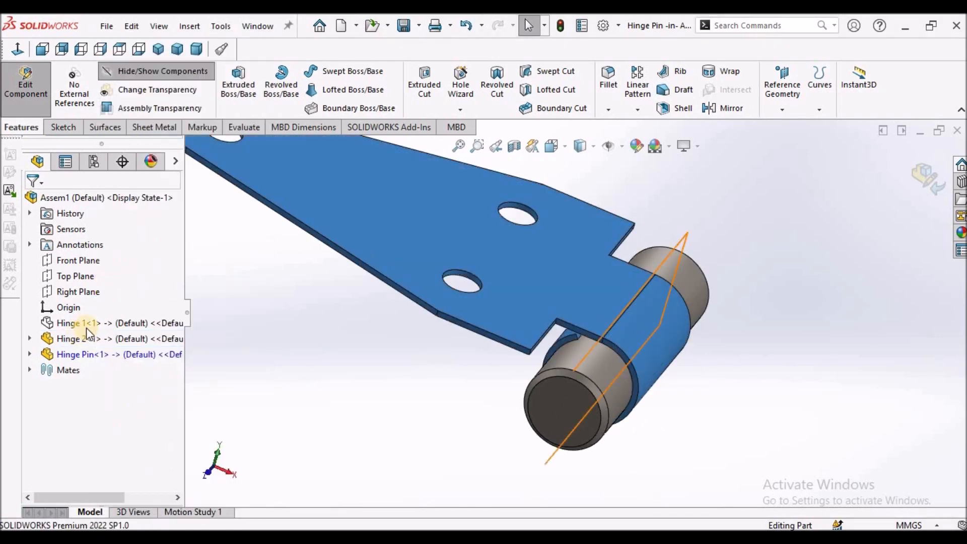
{"action": "right_click", "coordinate": [89, 323]}
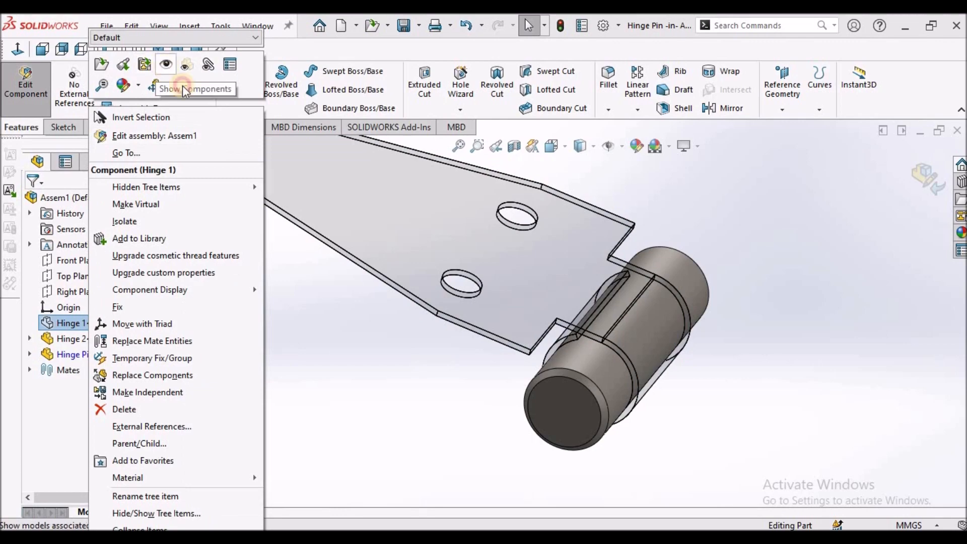
{"action": "left_click", "coordinate": [166, 64]}
{"action": "key", "text": "f"}
{"action": "mouse_move", "coordinate": [601, 364]}
{"action": "middle_mouse_down"}
{"action": "mouse_move", "coordinate": [583, 333]}
{"action": "mouse_move", "coordinate": [572, 344]}
{"action": "mouse_move", "coordinate": [589, 222]}
{"action": "mouse_move", "coordinate": [556, 364]}
{"action": "mouse_move", "coordinate": [564, 353]}
{"action": "middle_mouse_up"}
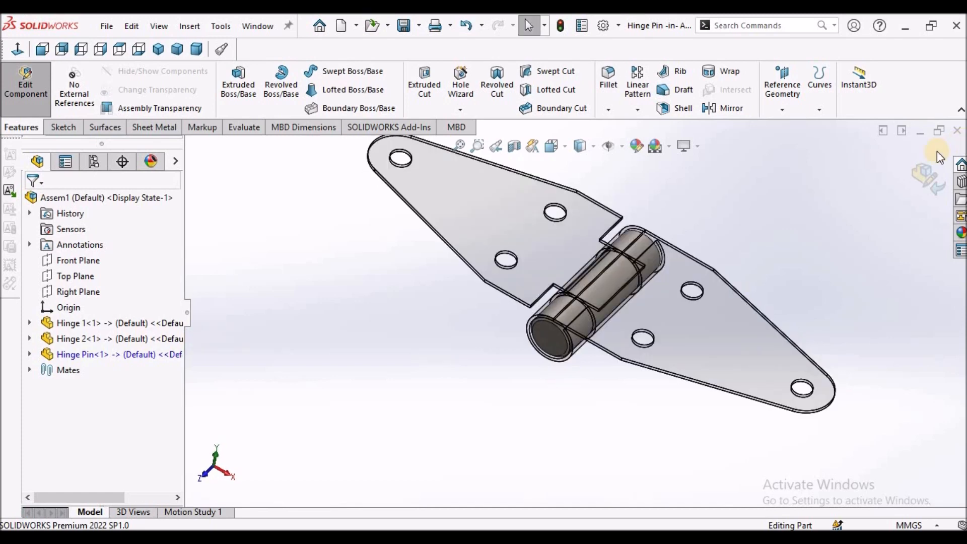
Step: Finish editing the Hinge Pin in context and save the assembly together with all modified hinge parts
{"action": "left_click", "coordinate": [926, 176]}
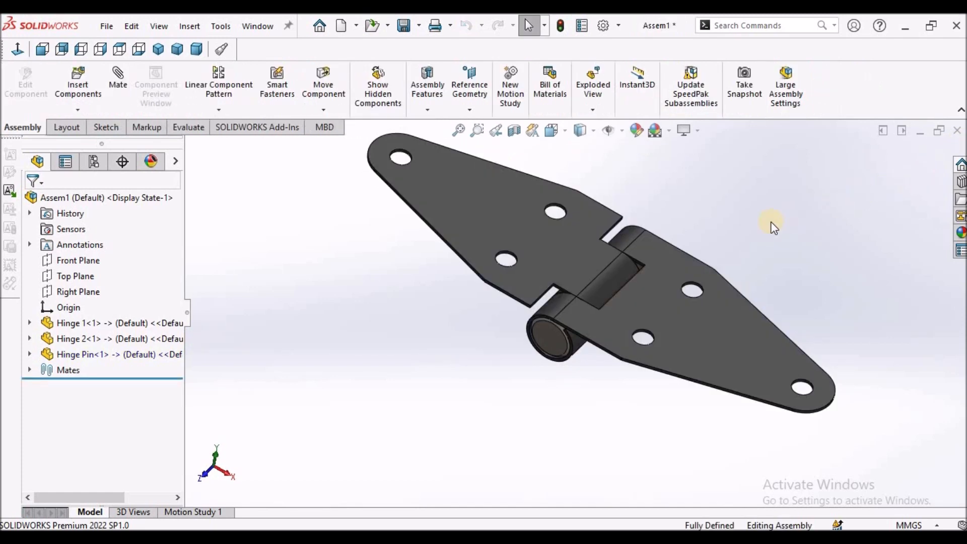
{"action": "scroll", "coordinate": [576, 234], "scroll_direction": "down", "scroll_amount": 4}
{"action": "scroll", "coordinate": [591, 297], "scroll_direction": "up", "scroll_amount": 4}
{"action": "middle_click_drag", "start_coordinate": [584, 310], "coordinate": [530, 157]}
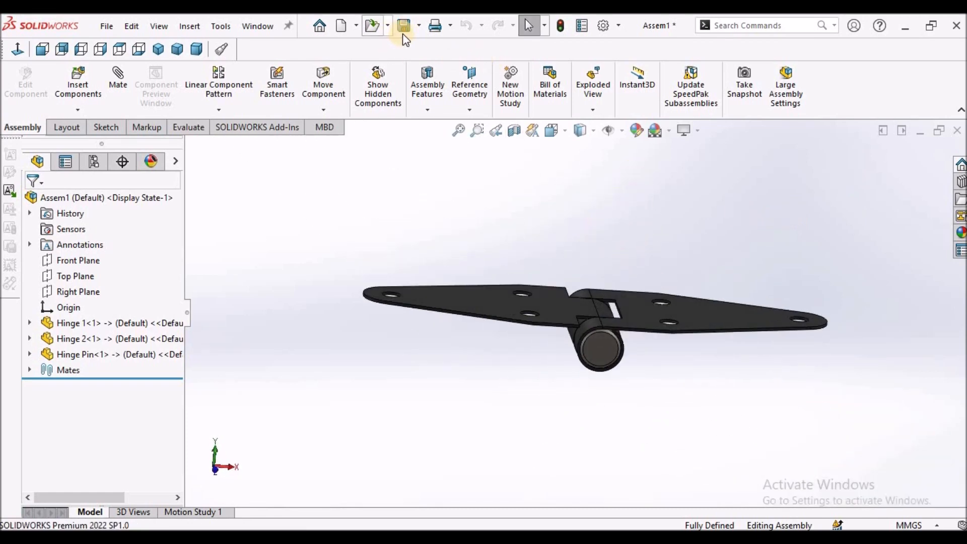
{"action": "left_click", "coordinate": [309, 246]}
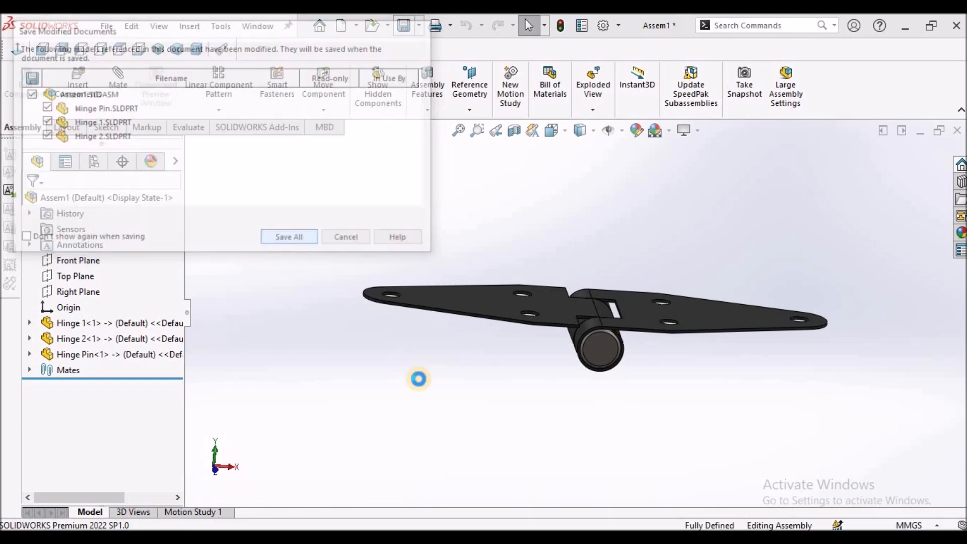
{"action": "mouse_move", "coordinate": [574, 327]}
{"action": "middle_mouse_down"}
{"action": "mouse_move", "coordinate": [614, 337]}
{"action": "mouse_move", "coordinate": [583, 397]}
{"action": "mouse_move", "coordinate": [579, 324]}
{"action": "middle_mouse_up"}
{"action": "scroll", "coordinate": [463, 365], "scroll_direction": "down", "scroll_amount": 3}
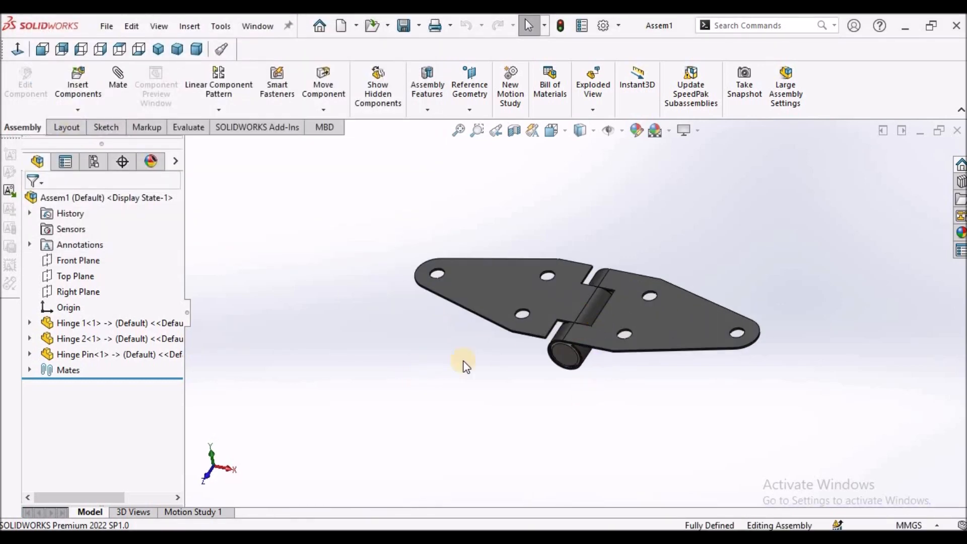
Step: Open the Hinge 1 part from the assembly and examine its Cut-Extrude1, Hole1 and Cut-Extrude2 features
{"action": "right_click", "coordinate": [73, 322]}
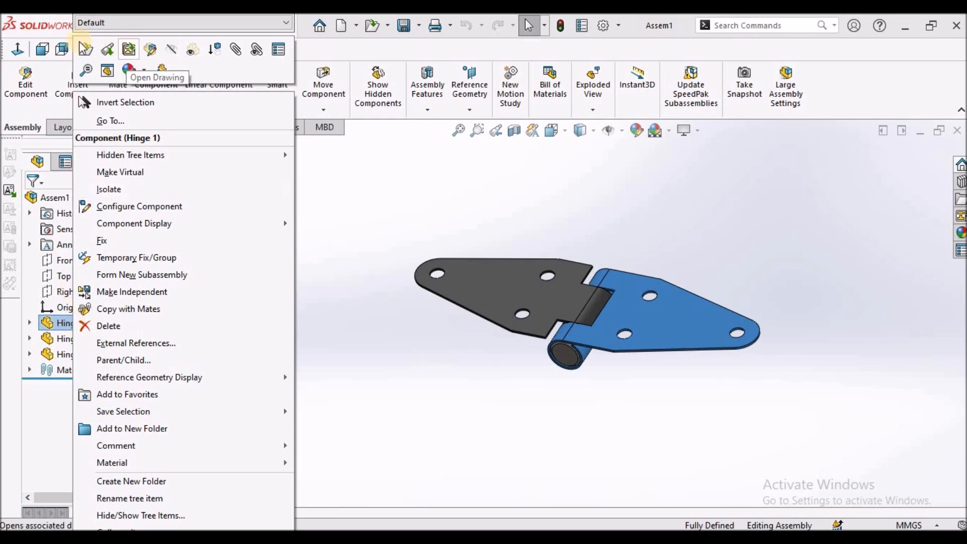
{"action": "left_click", "coordinate": [86, 49]}
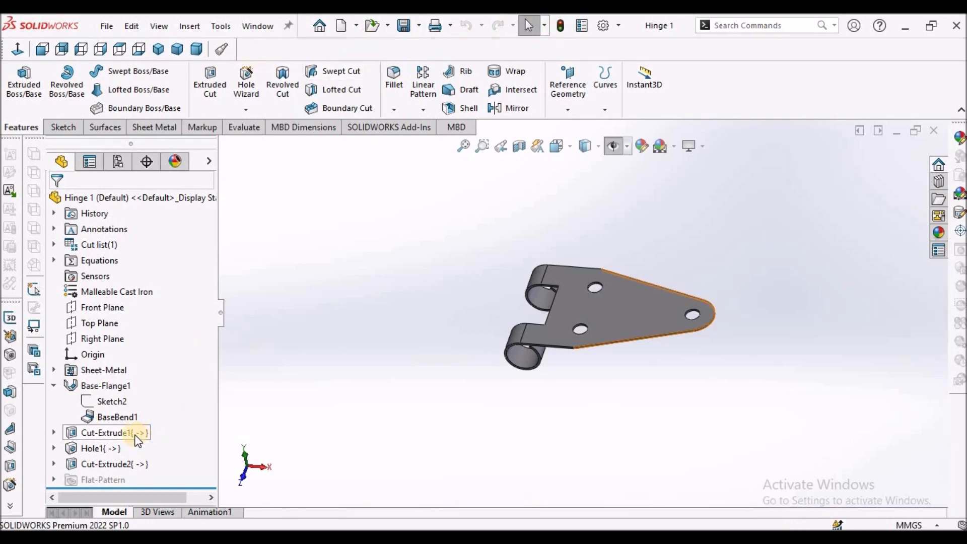
{"action": "left_click", "coordinate": [54, 386]}
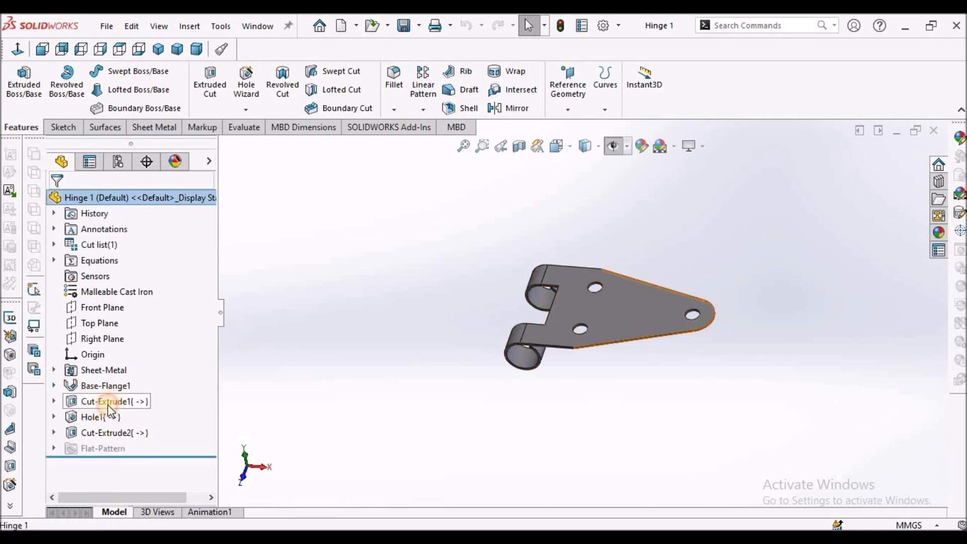
{"action": "left_click", "coordinate": [108, 402]}
{"action": "left_click", "coordinate": [96, 416]}
{"action": "left_click", "coordinate": [140, 432]}
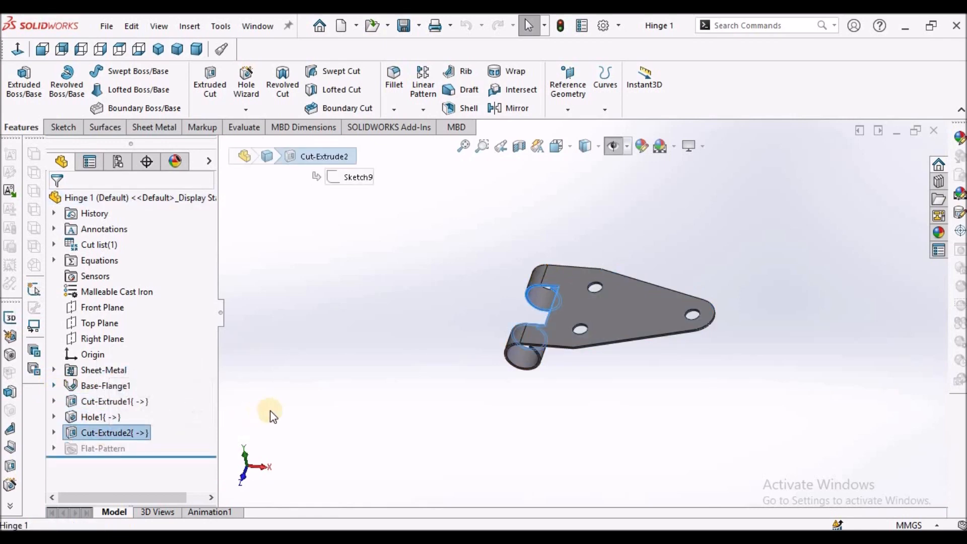
Step: Switch from Hinge 1 to the Hinge 2 part and examine its Base-Flange1 and Cut-Extrude1 features
{"action": "left_click", "coordinate": [270, 408]}
{"action": "left_click", "coordinate": [176, 49]}
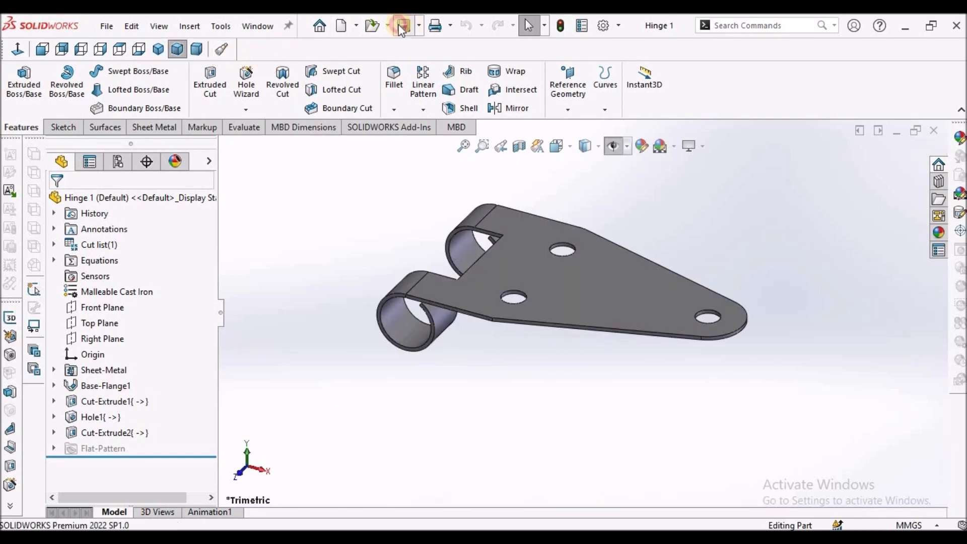
{"action": "left_click", "coordinate": [258, 26]}
{"action": "left_click", "coordinate": [275, 210]}
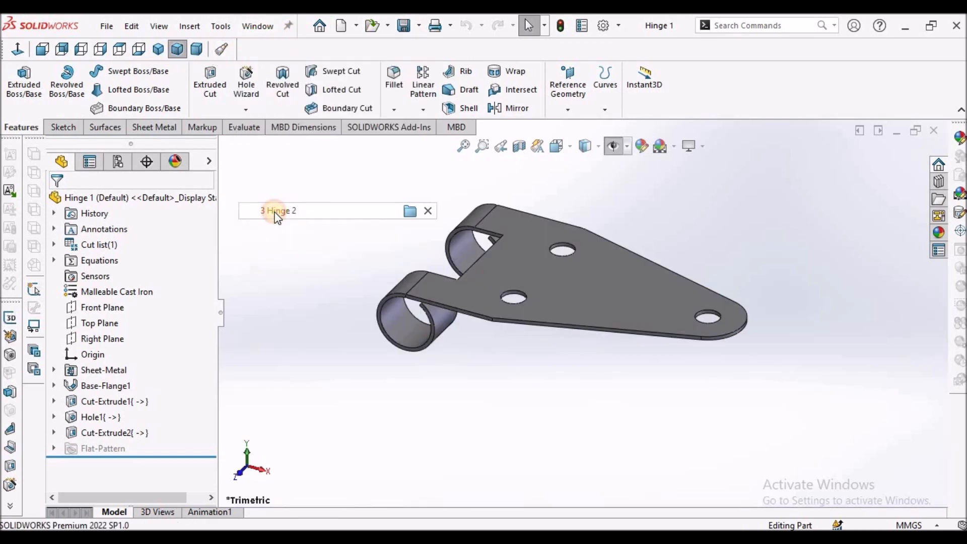
{"action": "scroll", "coordinate": [479, 276], "scroll_direction": "up", "scroll_amount": 3}
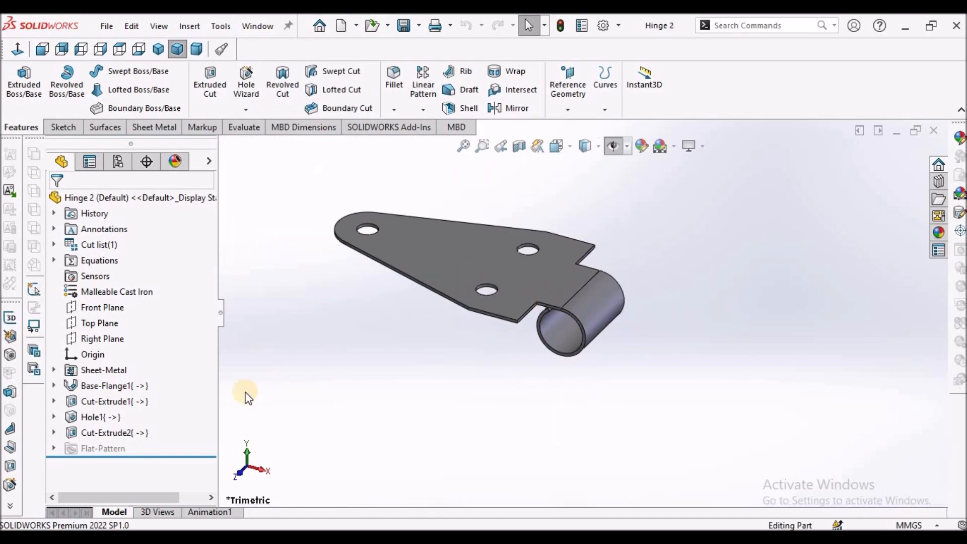
{"action": "left_click", "coordinate": [121, 386]}
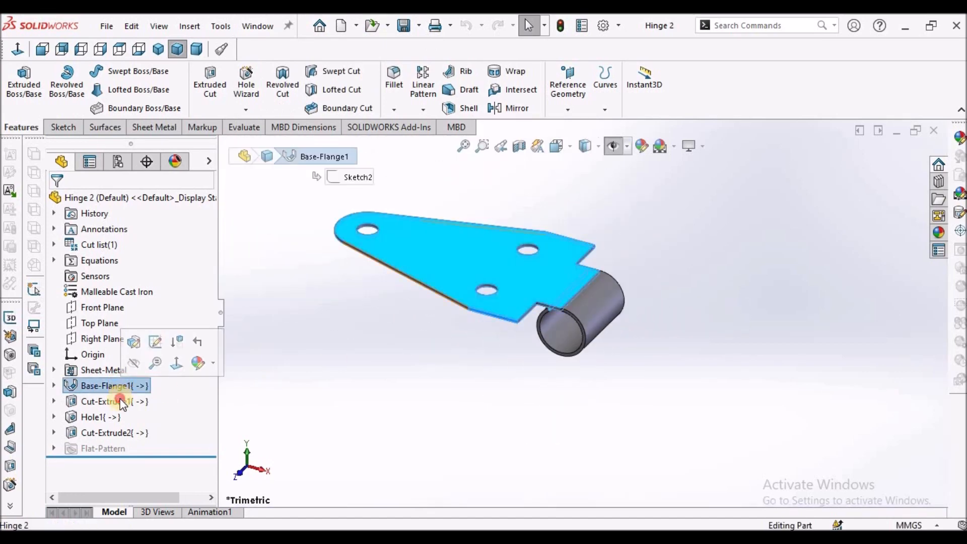
{"action": "left_click", "coordinate": [123, 402]}
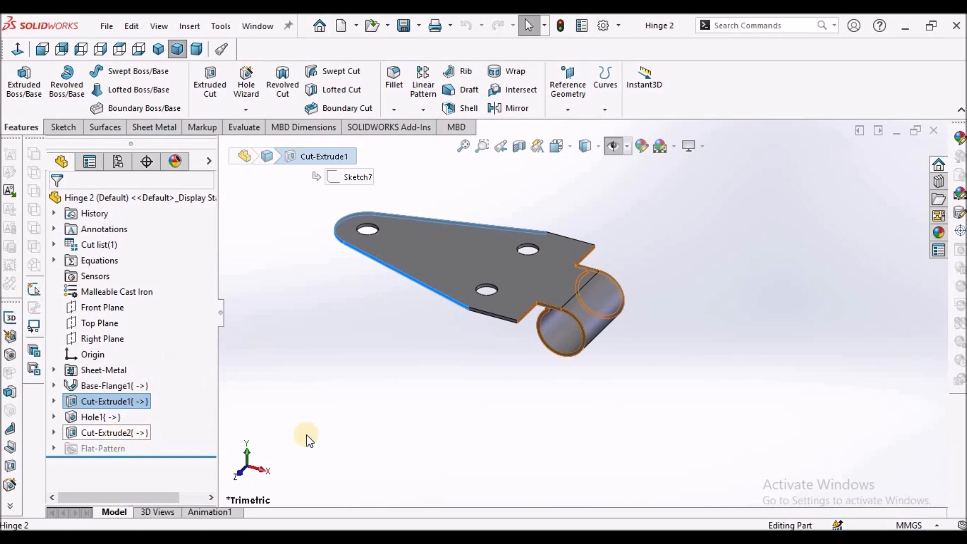
{"action": "left_click", "coordinate": [454, 382]}
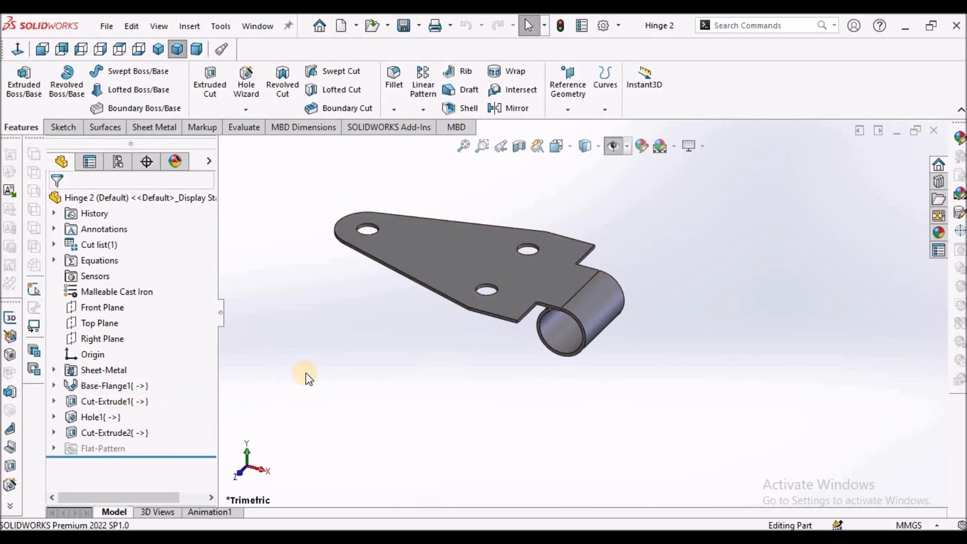
Step: Switch to the Hinge Pin part and fit it in view to review its model and feature tree
{"action": "left_click", "coordinate": [257, 25]}
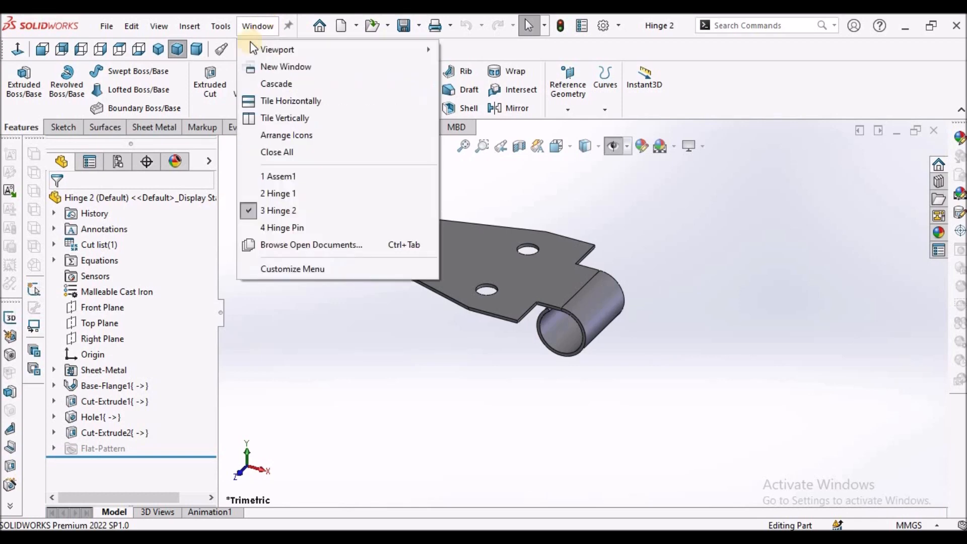
{"action": "left_click", "coordinate": [279, 227]}
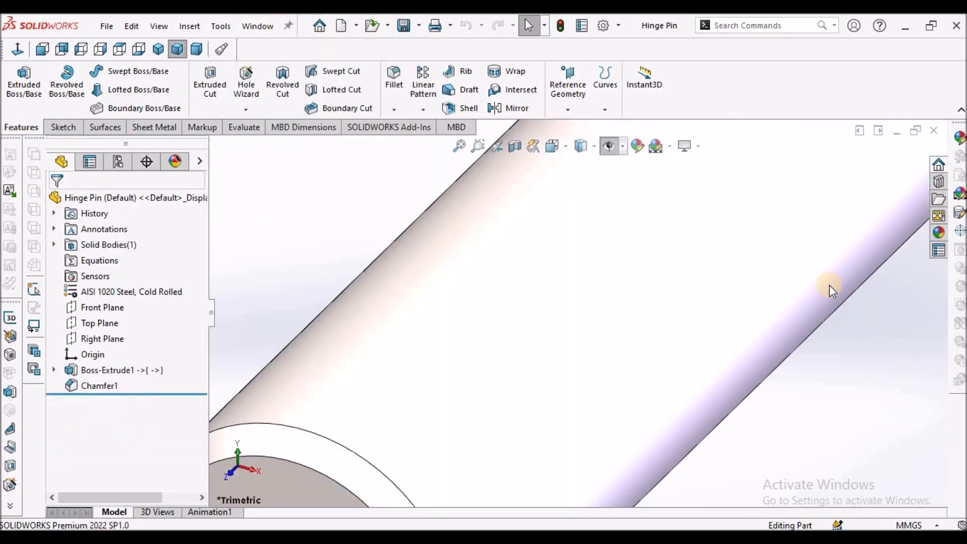
{"action": "key", "text": "f"}
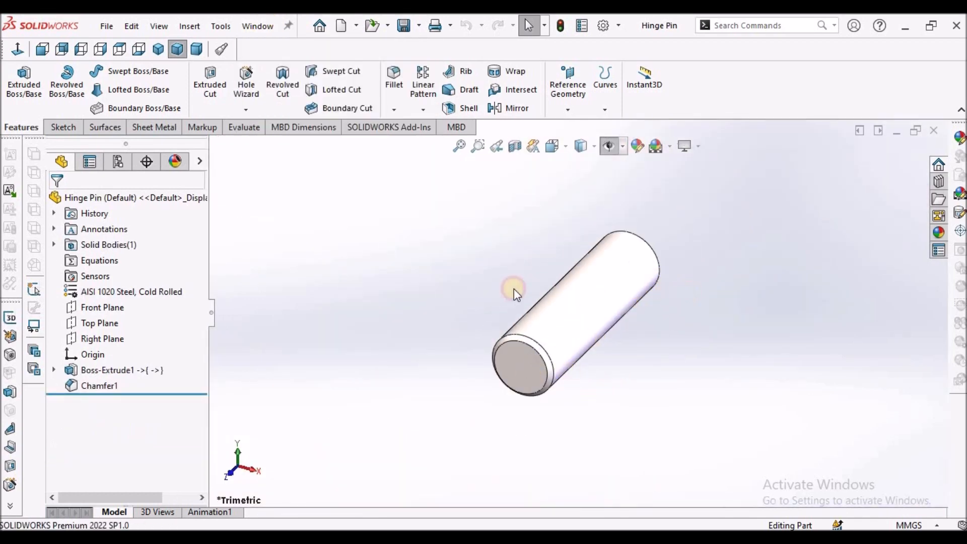
Step: Return to the Assem1 assembly and start a new exploded view for its Default configuration
{"action": "left_click", "coordinate": [261, 25]}
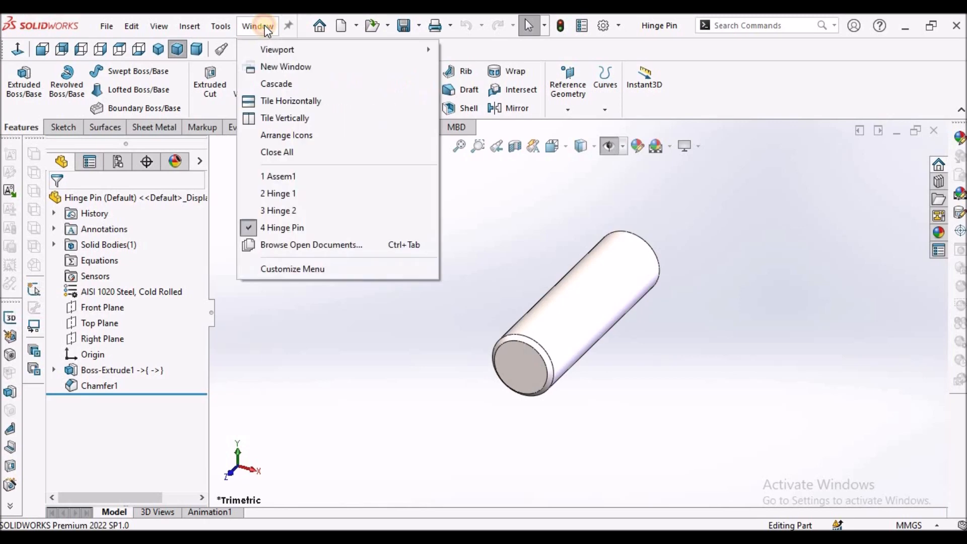
{"action": "left_click", "coordinate": [280, 176]}
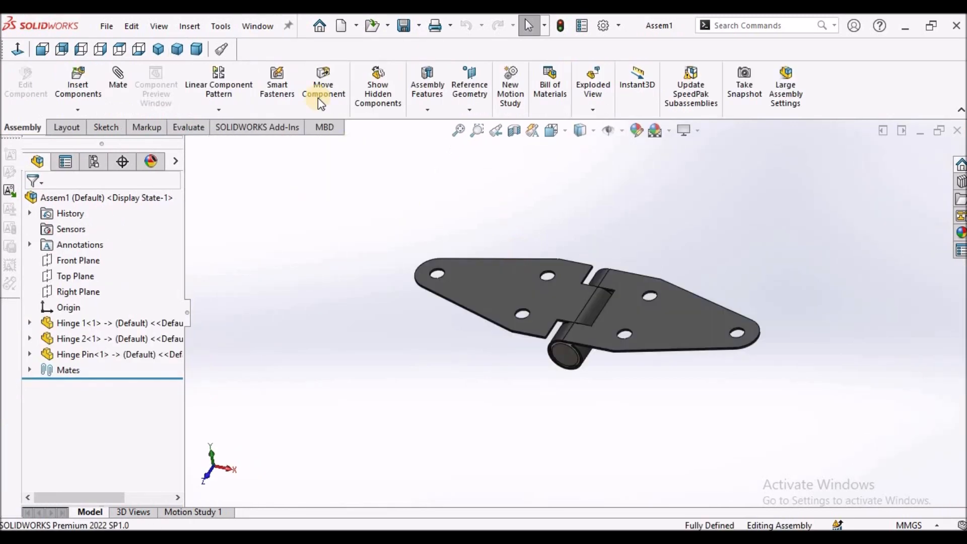
{"action": "left_click", "coordinate": [196, 49]}
{"action": "middle_click_drag", "start_coordinate": [617, 307], "coordinate": [605, 396]}
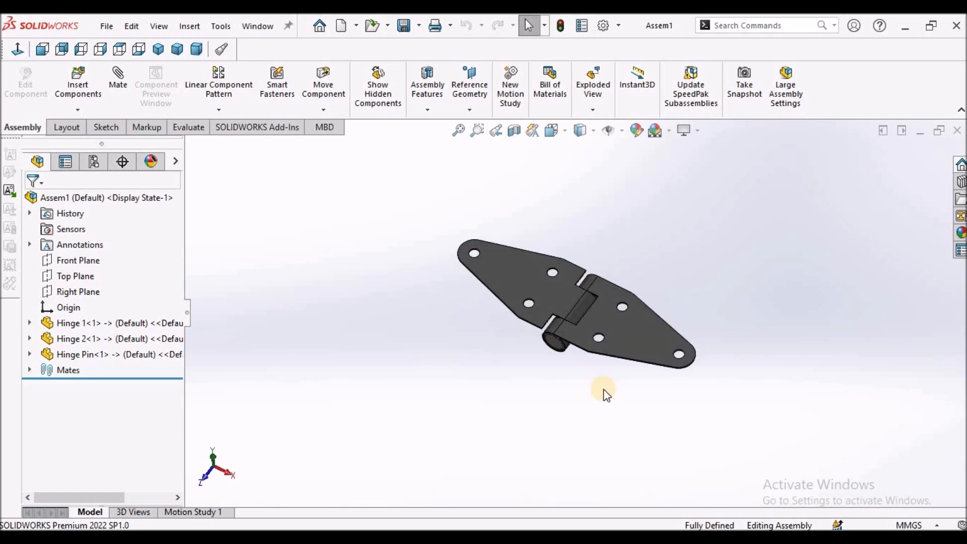
{"action": "left_click", "coordinate": [93, 159]}
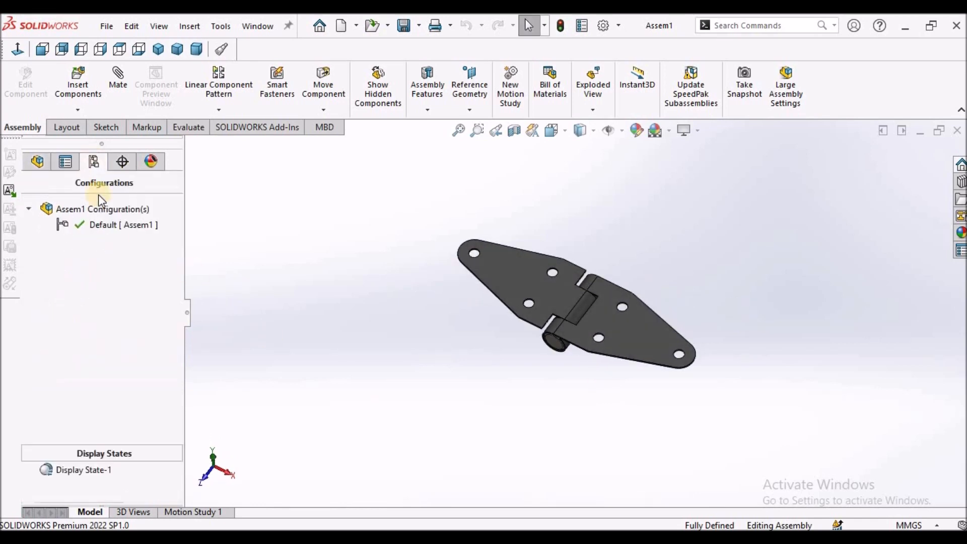
{"action": "right_click", "coordinate": [107, 233]}
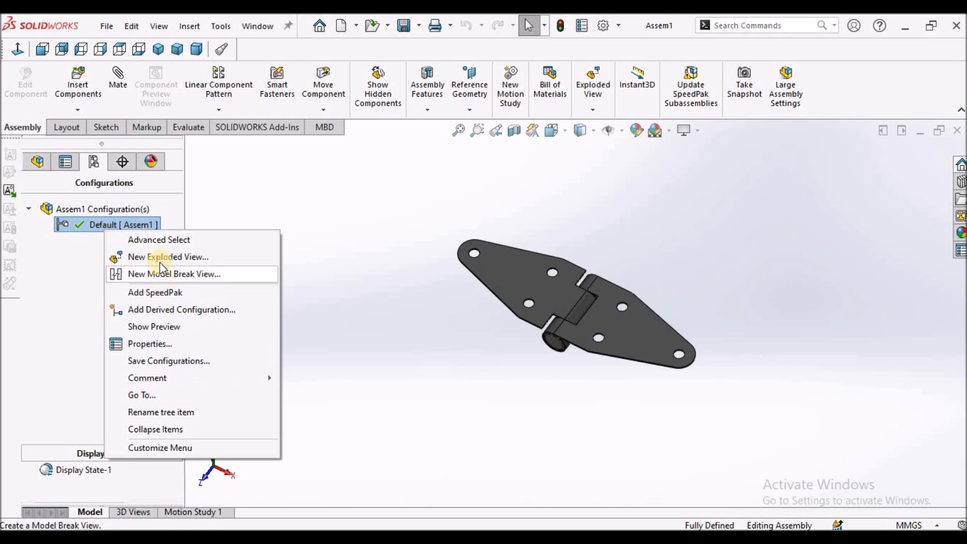
{"action": "left_click", "coordinate": [160, 256]}
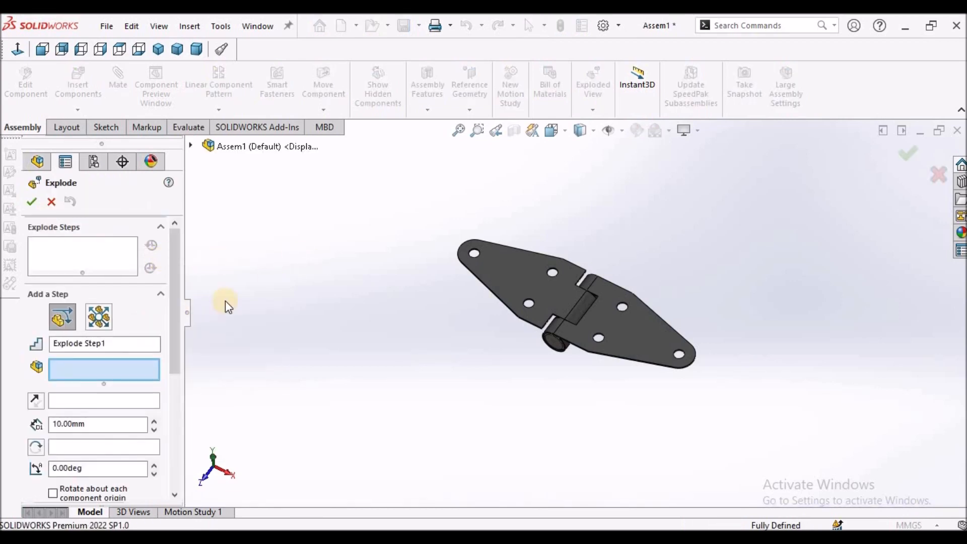
Step: Explode Hinge 2 about 172 mm along the X axis, away from Hinge 1
{"action": "left_click", "coordinate": [541, 303]}
{"action": "left_click_drag", "start_coordinate": [532, 295], "coordinate": [492, 274]}
{"action": "left_click", "coordinate": [533, 285]}
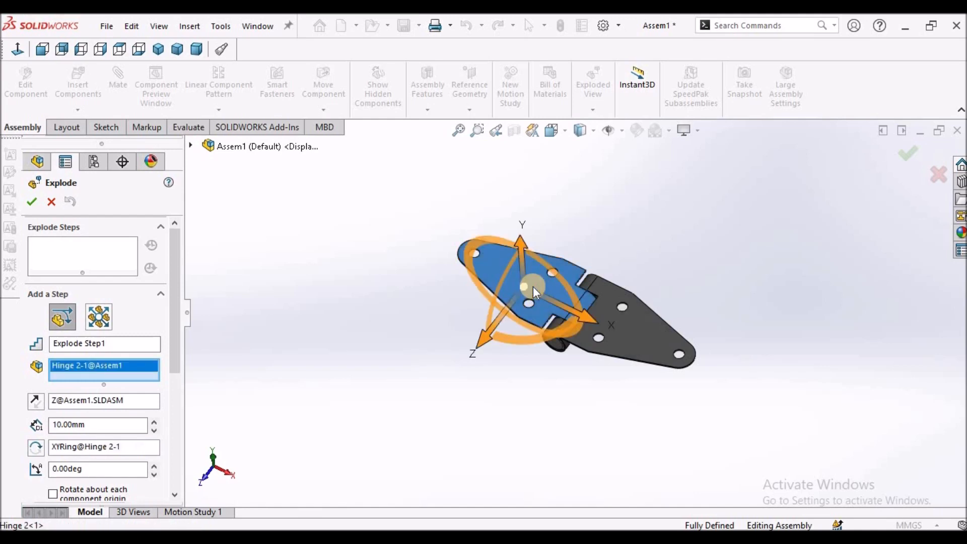
{"action": "left_click_drag", "start_coordinate": [563, 306], "coordinate": [477, 263]}
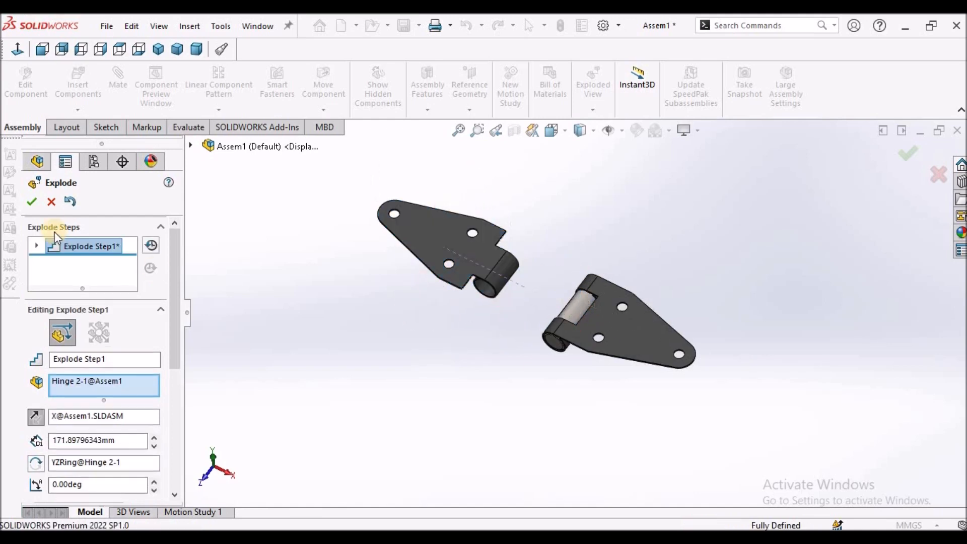
Step: Explode the Hinge Pin about 95 mm along the X axis to sit between the two hinges, and finish the exploded view
{"action": "left_click", "coordinate": [578, 313]}
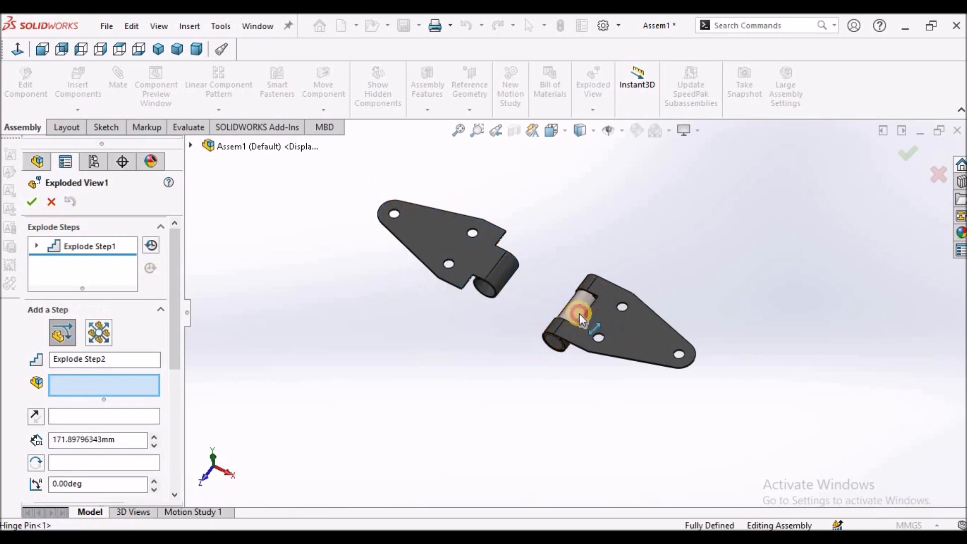
{"action": "left_click_drag", "start_coordinate": [603, 325], "coordinate": [557, 306]}
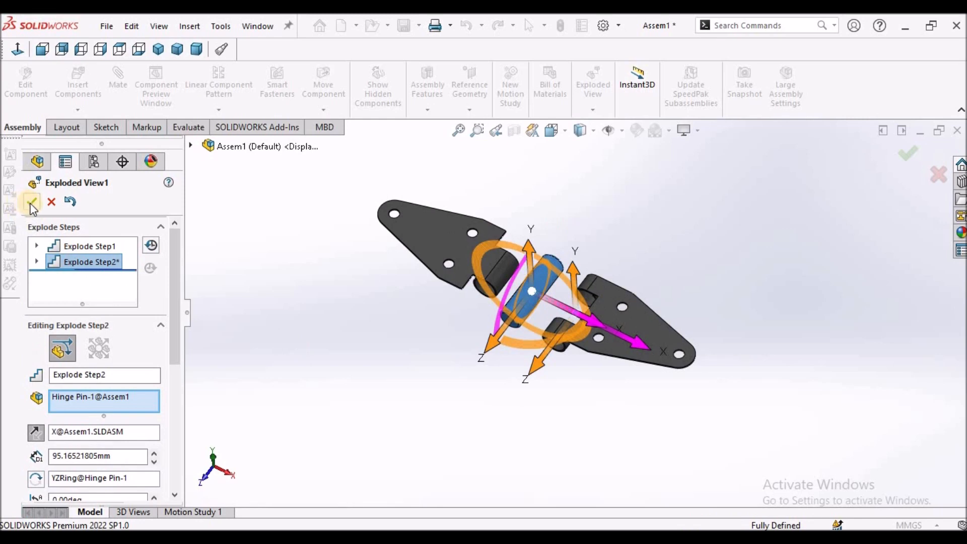
{"action": "left_click", "coordinate": [31, 202]}
Step: Collapse the exploded view with an animation and close the animation playback once the hinge is reassembled
{"action": "right_click", "coordinate": [99, 245]}
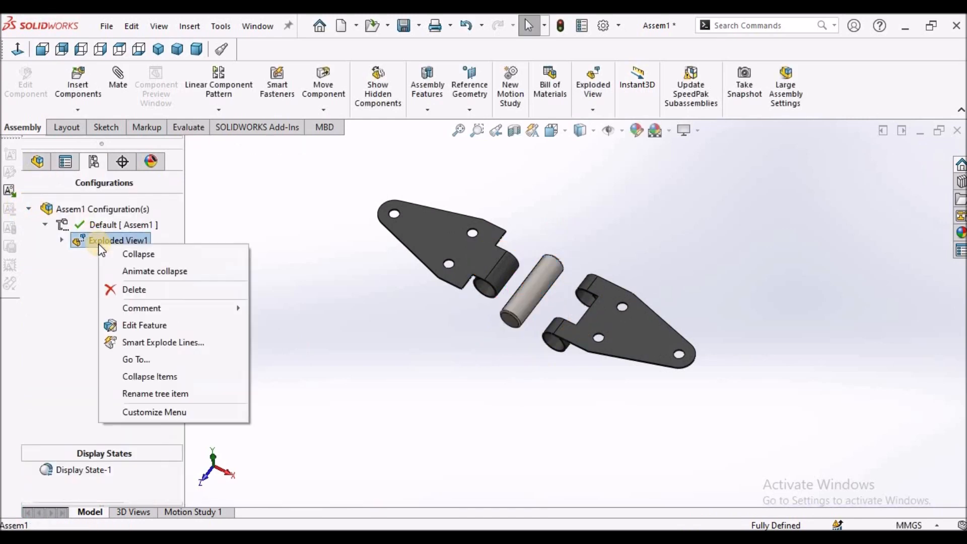
{"action": "left_click", "coordinate": [163, 268]}
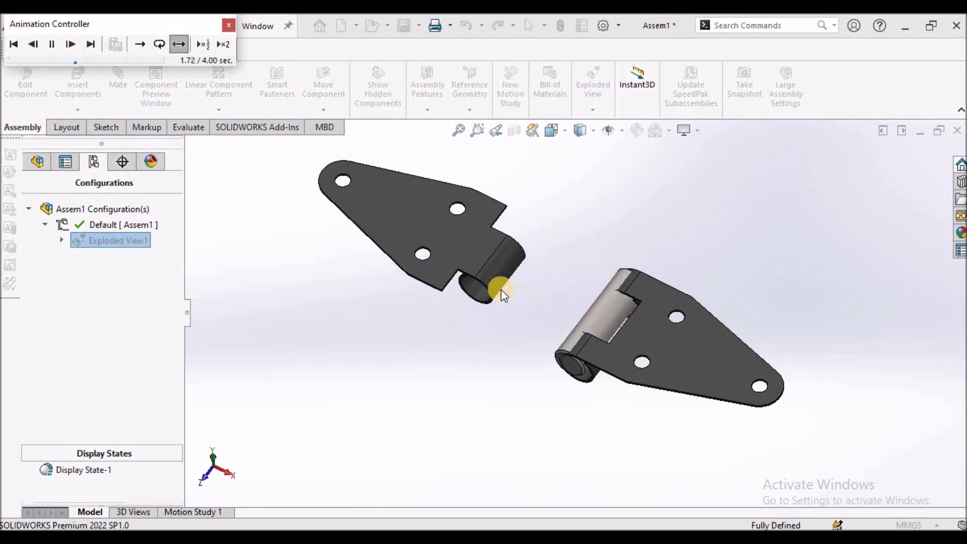
{"action": "left_click", "coordinate": [228, 24]}
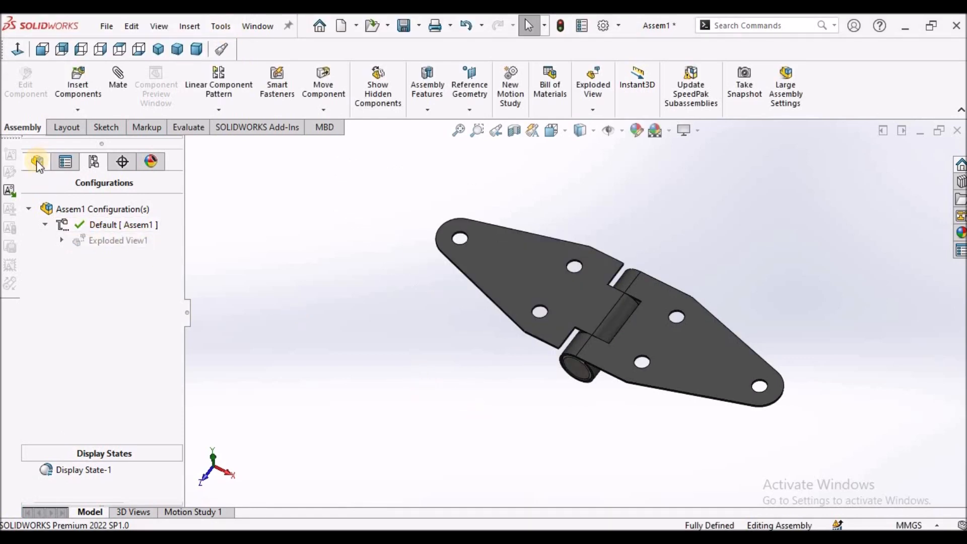
Step: Orient the collapsed hinge assembly to the Dimetric view and save it
{"action": "left_click", "coordinate": [196, 49]}
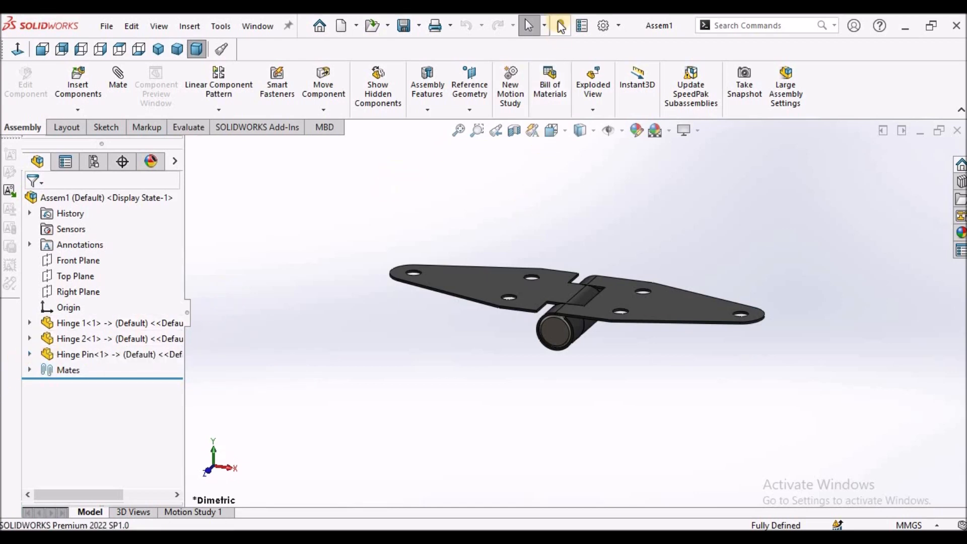
{"action": "left_click", "coordinate": [403, 27]}
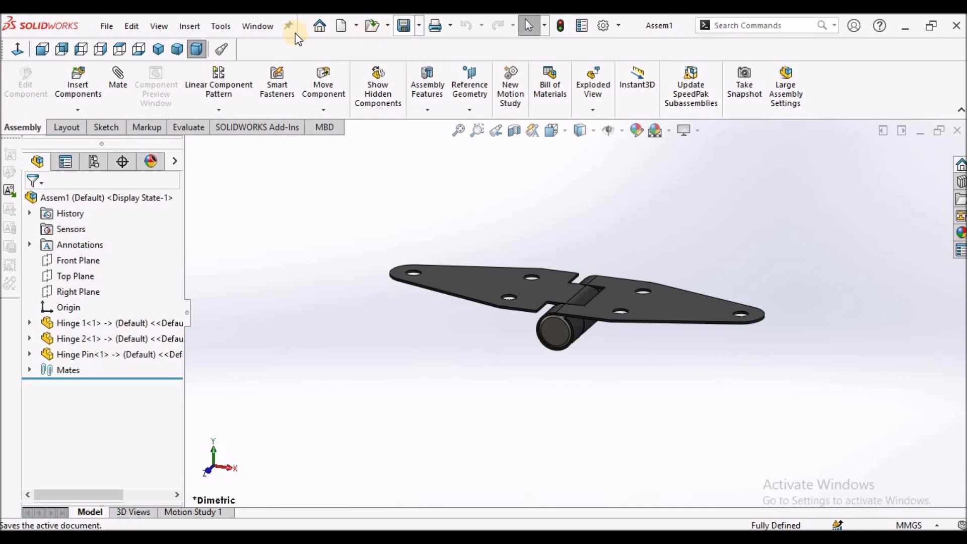
{"action": "left_click", "coordinate": [256, 26]}
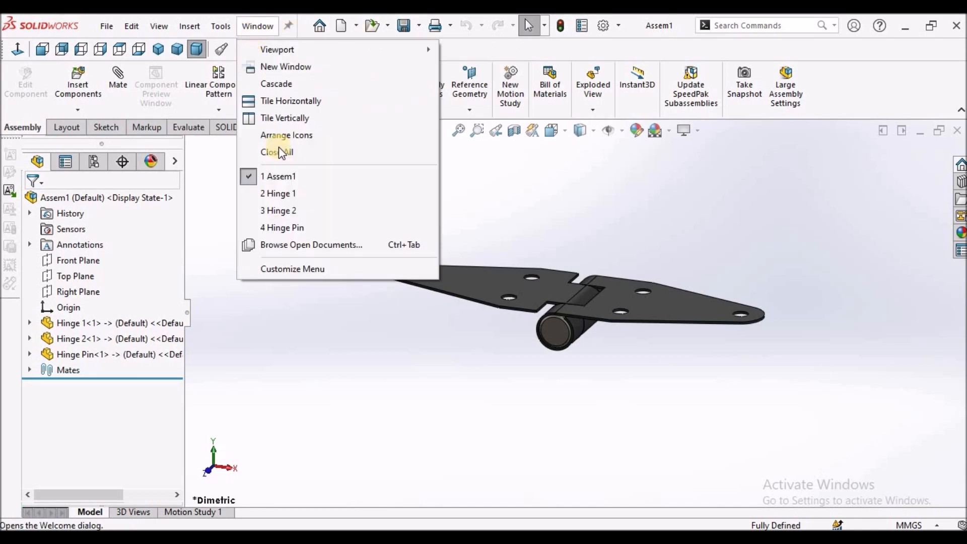
{"action": "left_click", "coordinate": [594, 238]}
{"action": "left_click", "coordinate": [391, 185]}
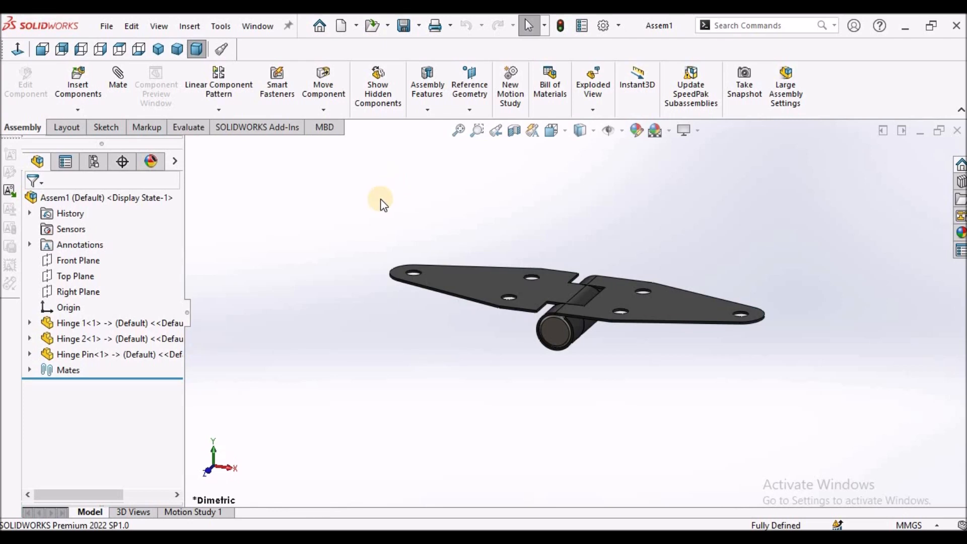
{"action": "scroll", "coordinate": [532, 257], "scroll_direction": "up", "scroll_amount": 2}
{"action": "middle_click_drag", "start_coordinate": [533, 256], "coordinate": [509, 310]}
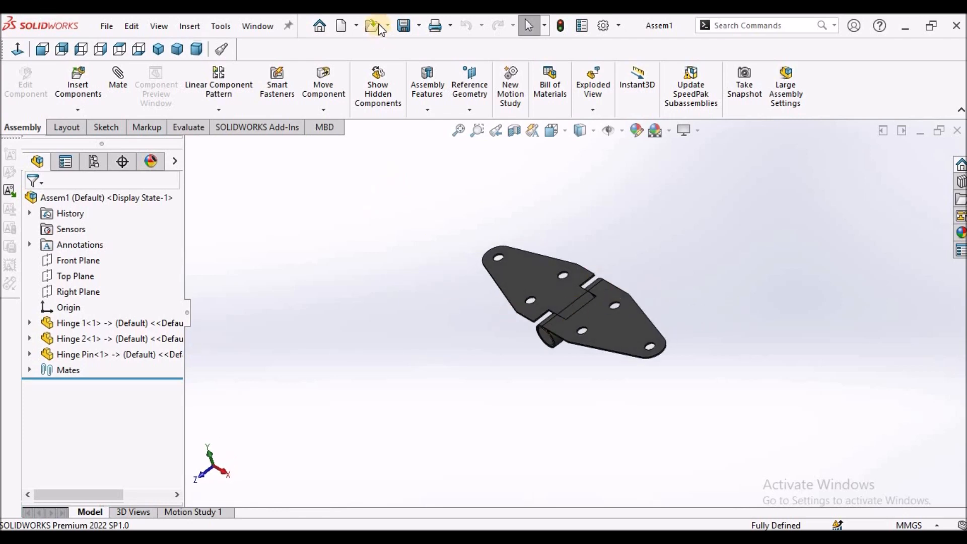
{"action": "scroll", "coordinate": [566, 288], "scroll_direction": "down", "scroll_amount": 2}
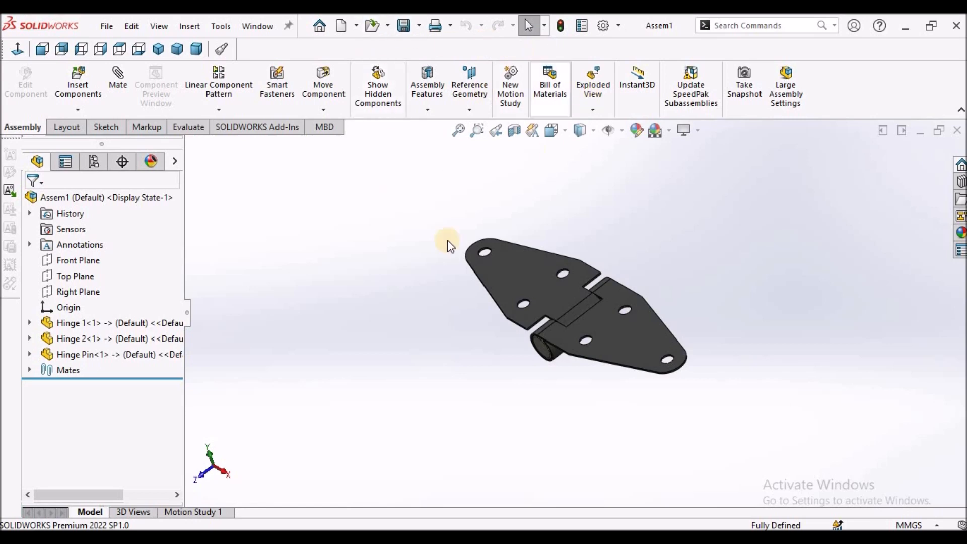